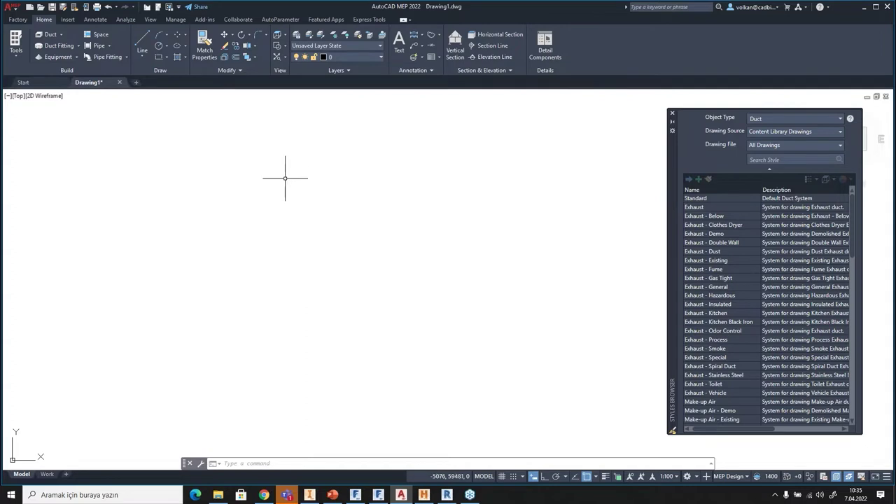
Draw a 75x75 rectangular duct run of three segments: rightward, straight down, and back to the left.
click(51, 35)
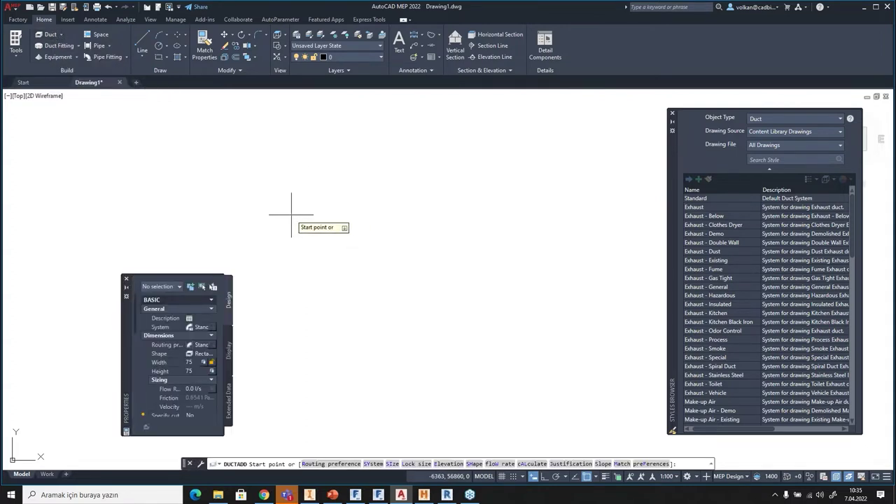
click(332, 217)
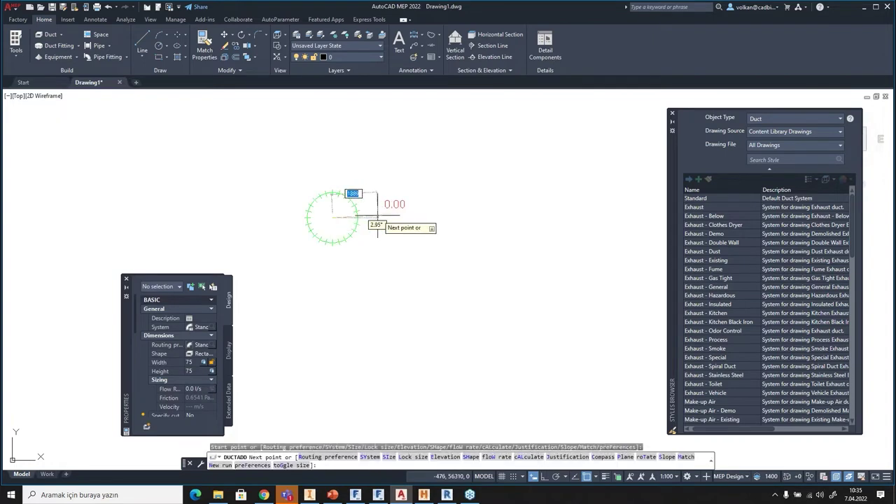
scroll(364, 224, up, 5)
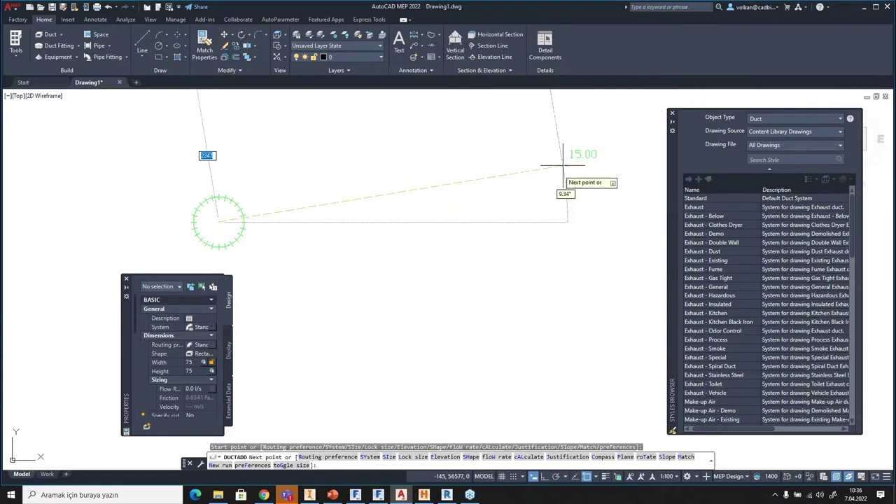
click(544, 197)
scroll(553, 332, down, 2)
mouse_move(553, 332)
middle_down()
mouse_move(520, 202)
mouse_move(518, 131)
middle_up()
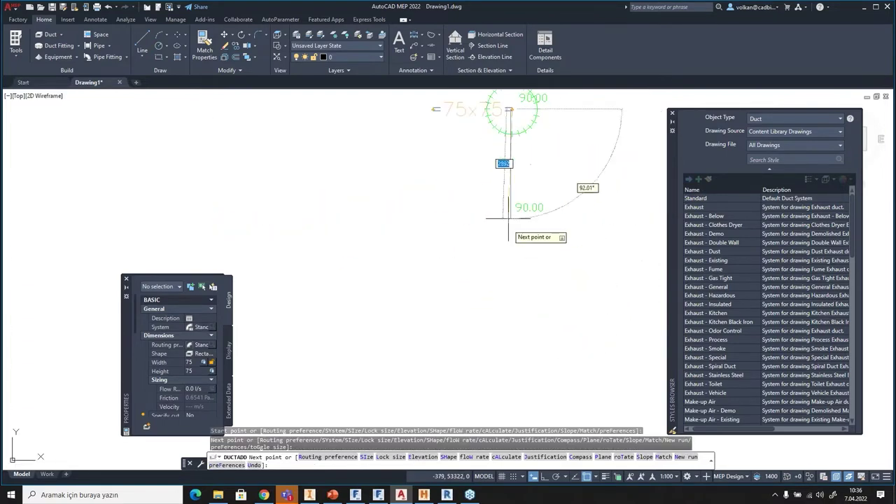
click(512, 260)
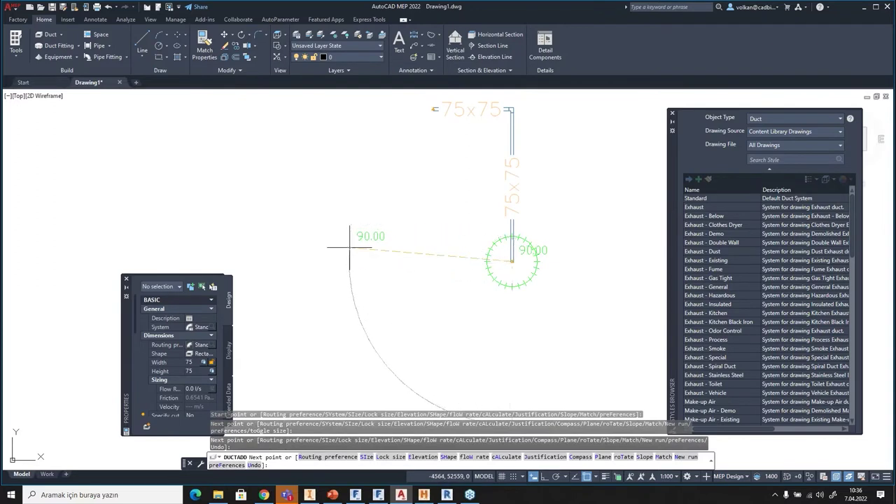
click(350, 257)
right_click(350, 257)
click(368, 253)
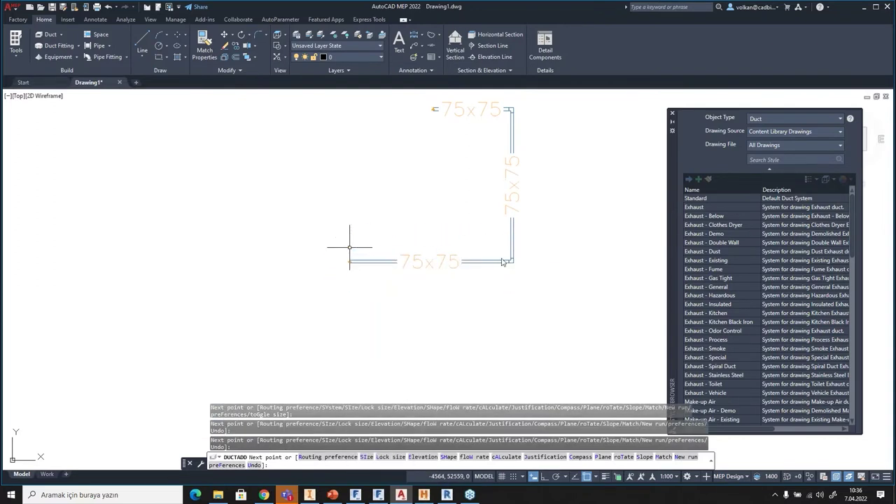
Display the vertical duct segment's properties in an enlarged palette and set its shape to Oval.
scroll(516, 264, up, 8)
click(492, 188)
click(463, 193)
right_click(508, 180)
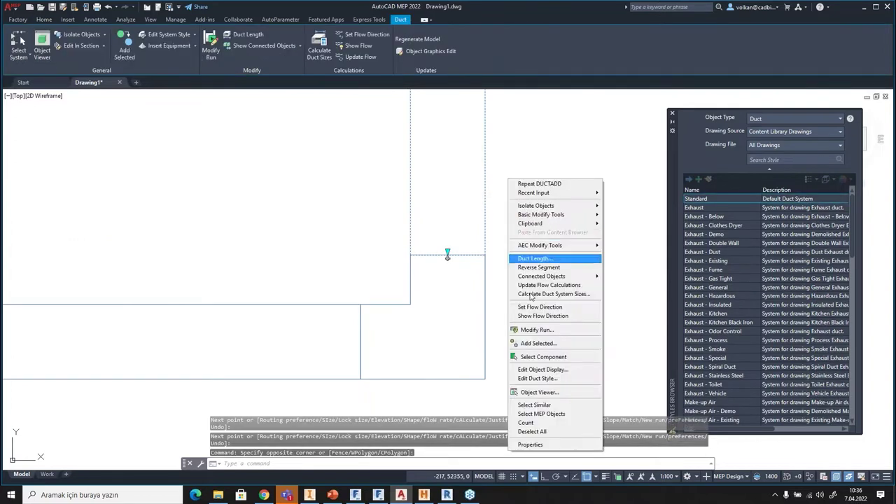
click(540, 446)
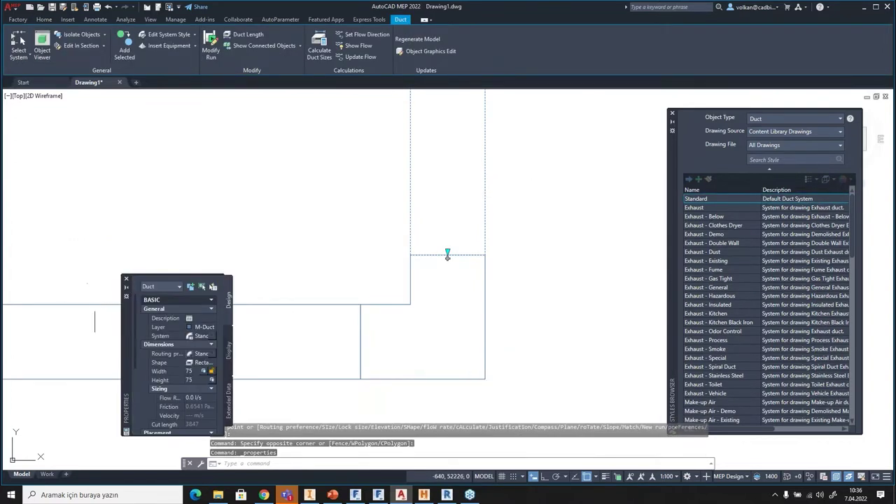
drag(125, 320, 83, 159)
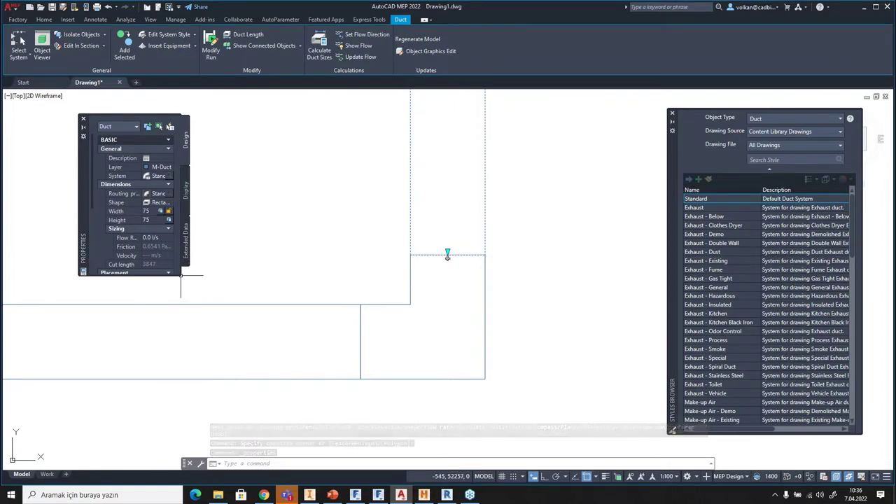
drag(181, 276, 266, 460)
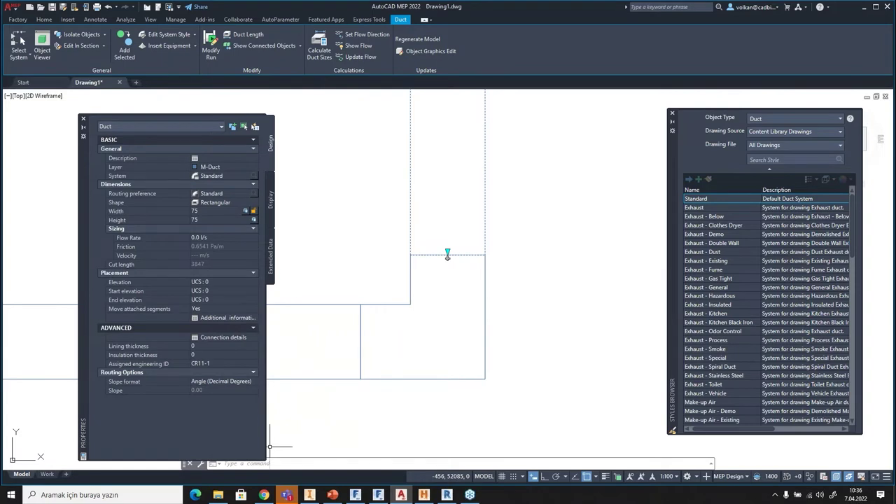
click(231, 202)
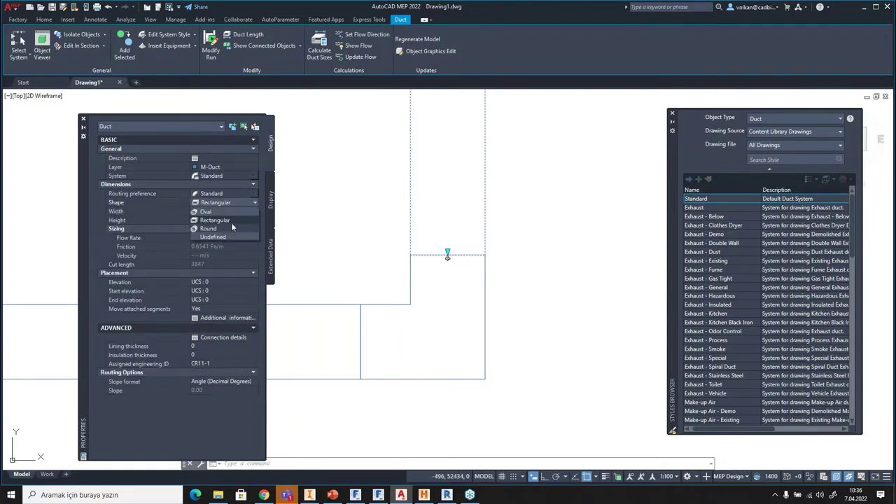
click(233, 210)
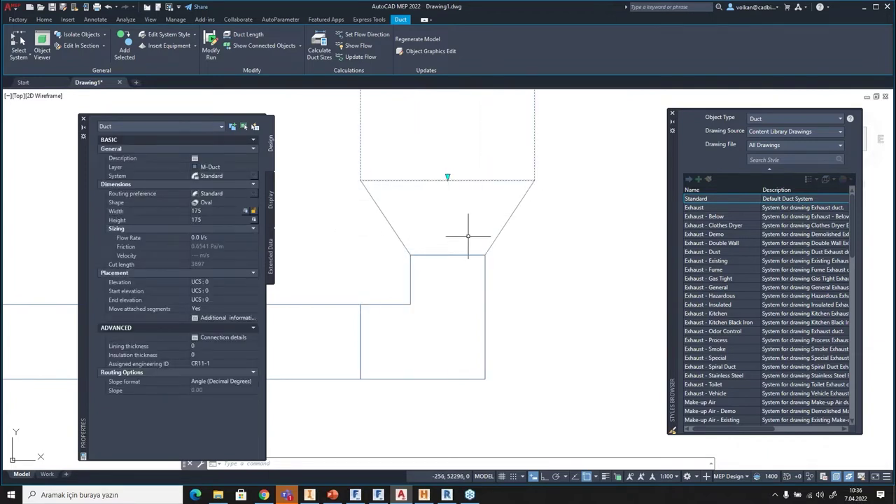
Draw a freehand rectangle in the empty area to the right of the duct run.
scroll(459, 241, down, 6)
middle_drag(550, 236, 403, 225)
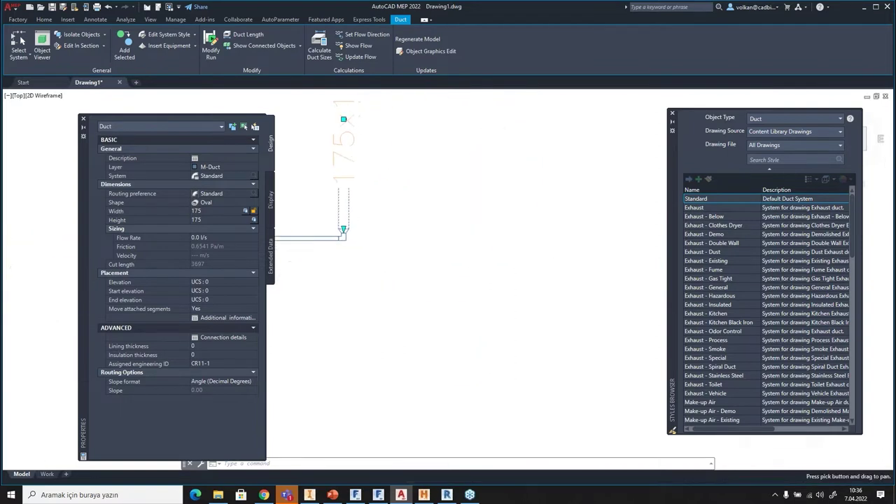
text(rec)
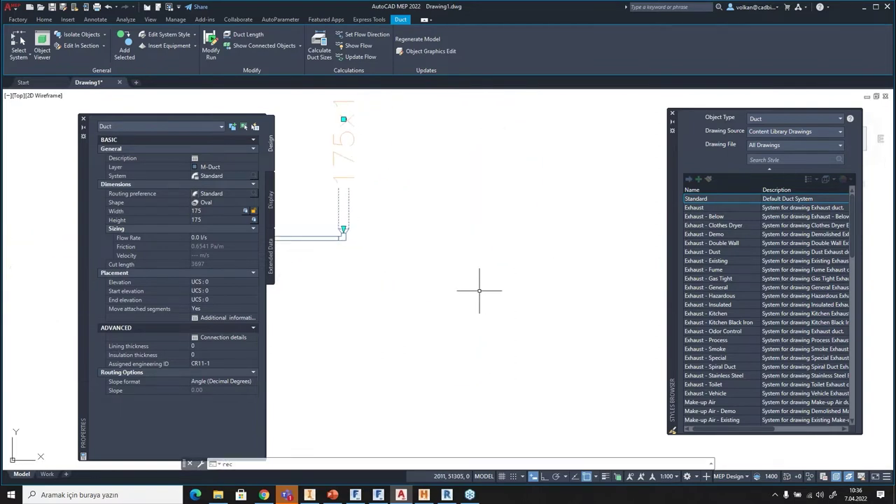
key(Return)
key(Escape)
key(Escape)
key(Escape)
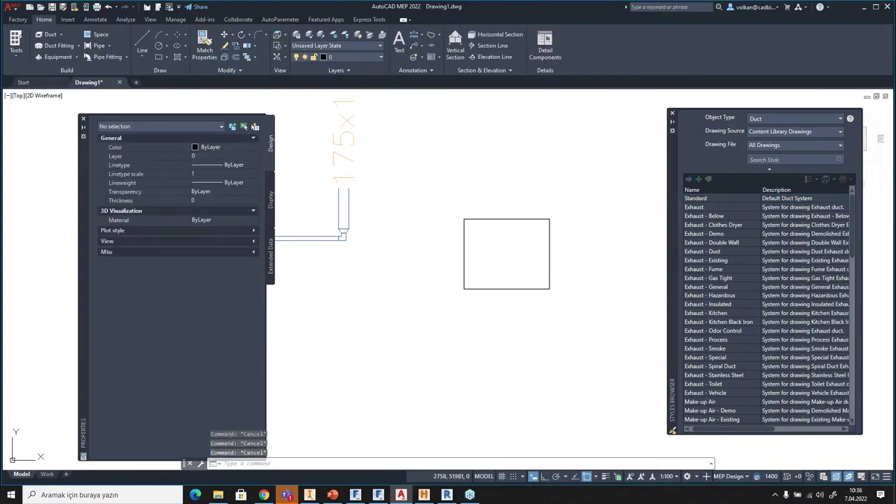
Define a named block from the rectangle, converting it to a block in millimetres.
text(b)
key(Return)
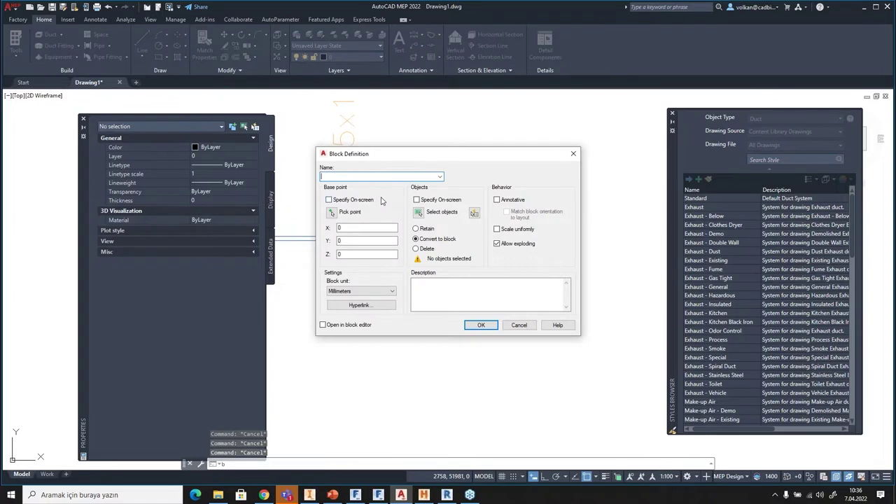
key(Return)
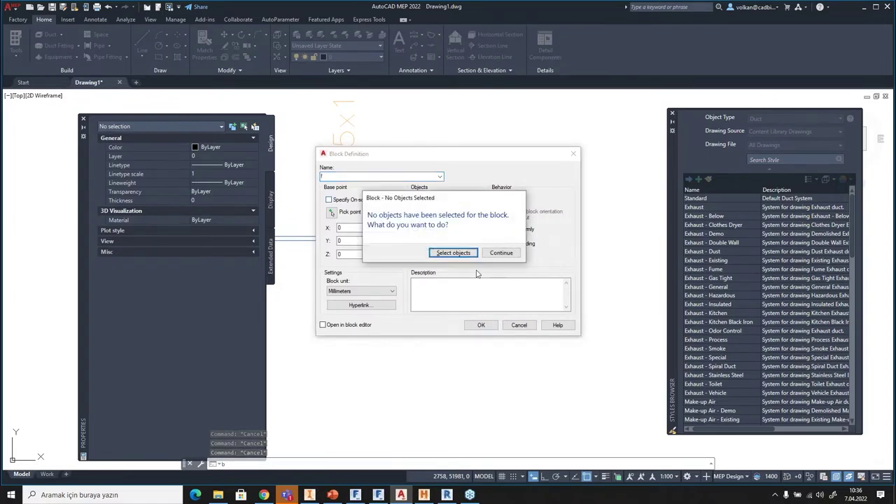
click(456, 253)
click(567, 203)
click(411, 334)
key(Return)
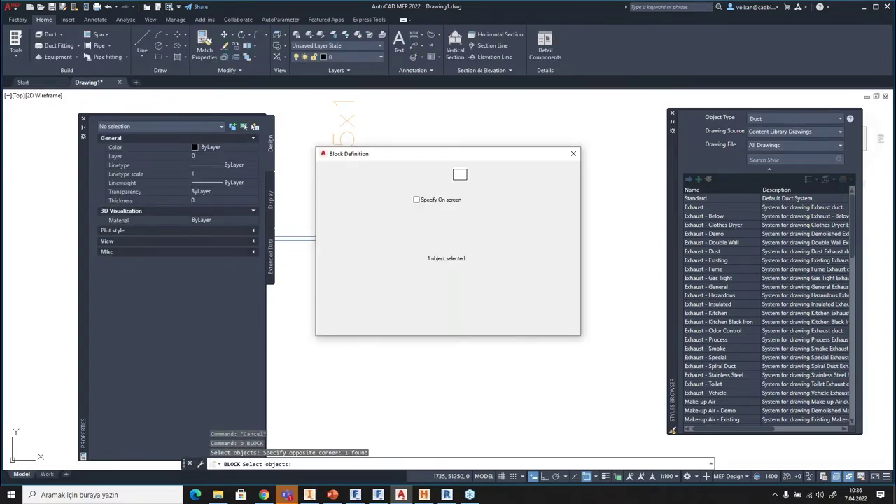
click(481, 325)
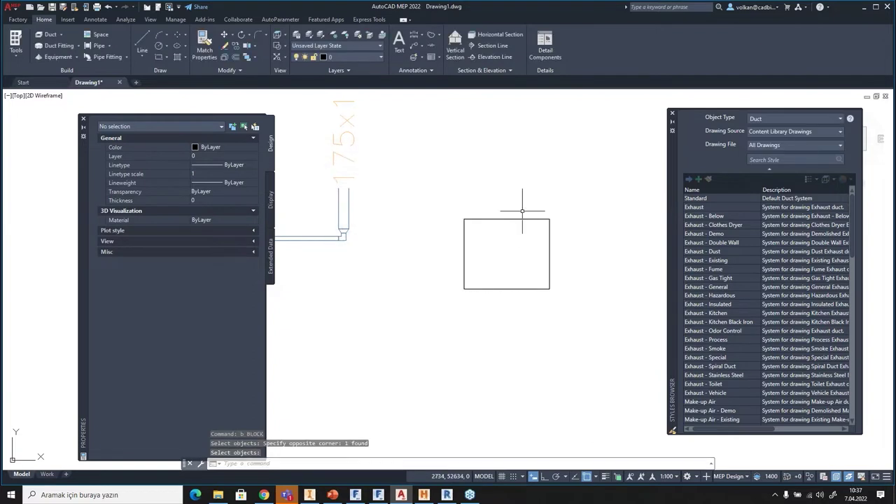
Display the properties of the rectangle block reference.
click(504, 219)
click(483, 249)
right_click(491, 218)
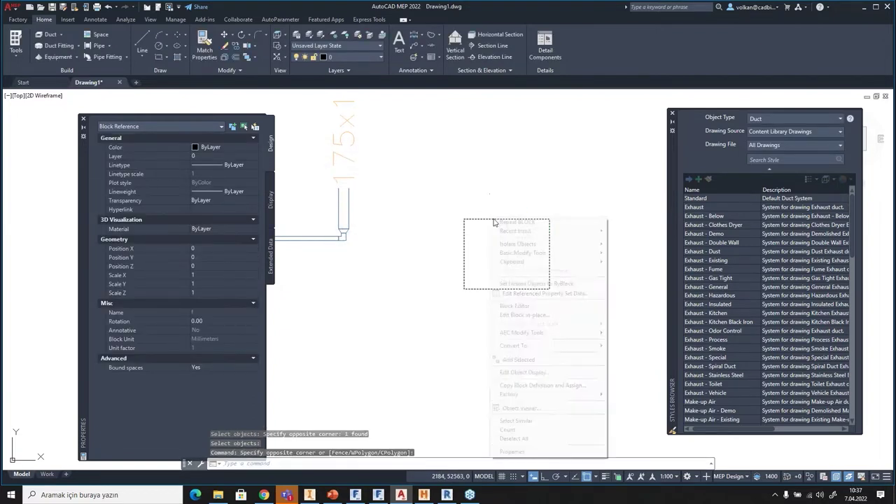
click(513, 453)
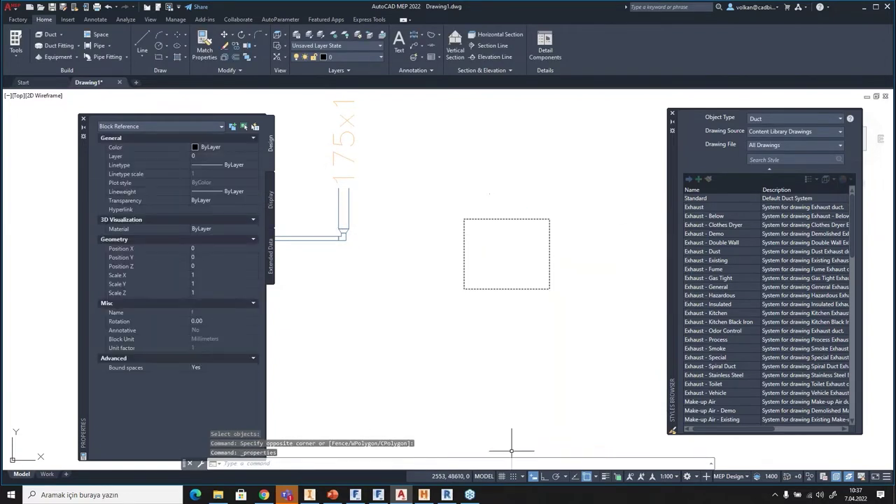
Open the rectangle block in the Block Editor.
double_click(463, 269)
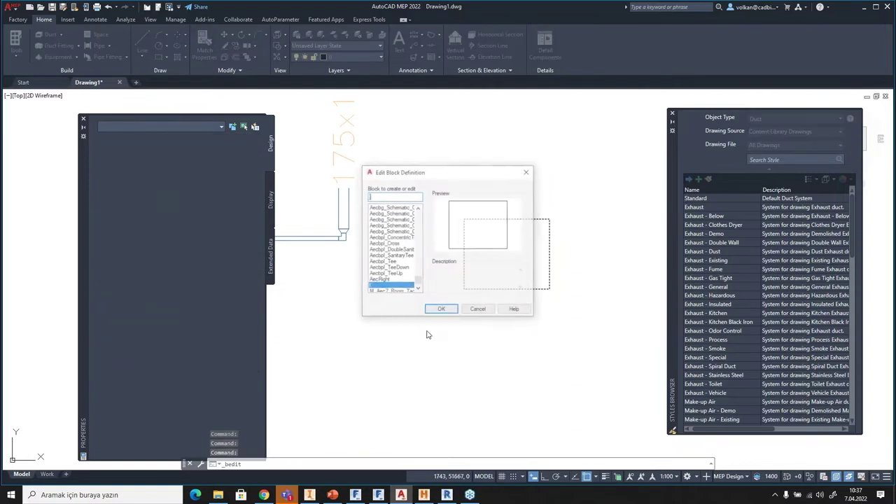
click(478, 310)
click(524, 203)
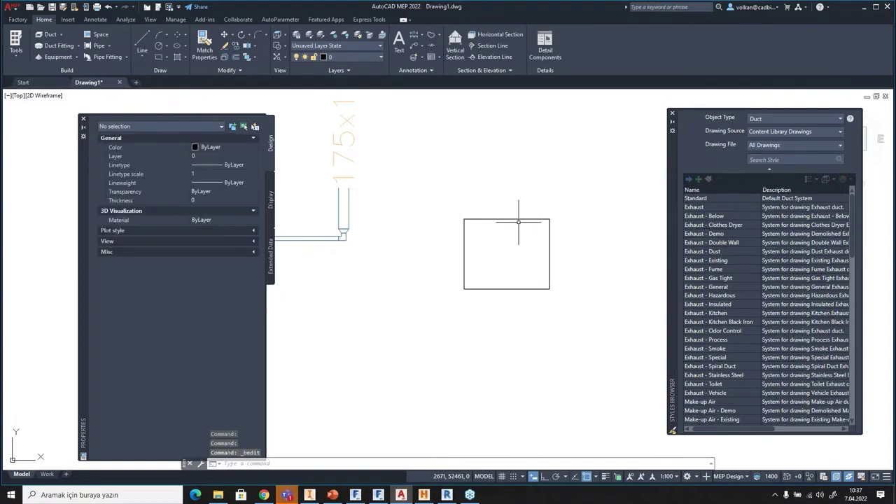
right_click(488, 188)
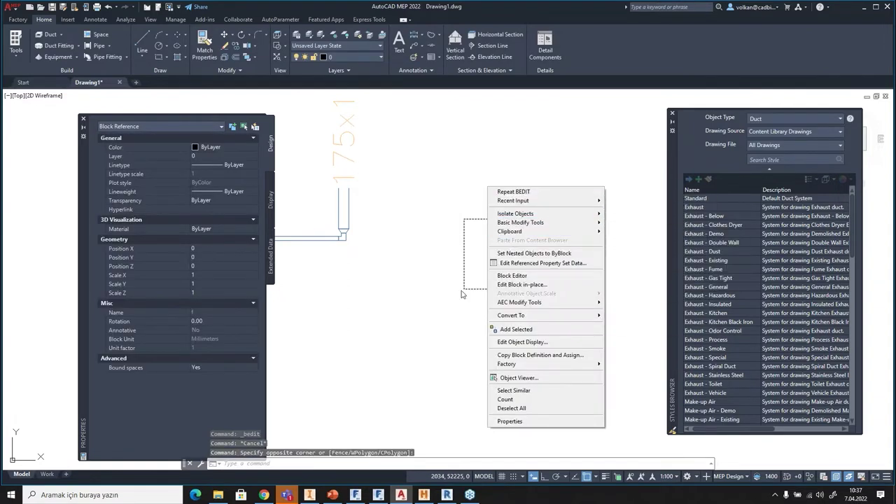
click(522, 284)
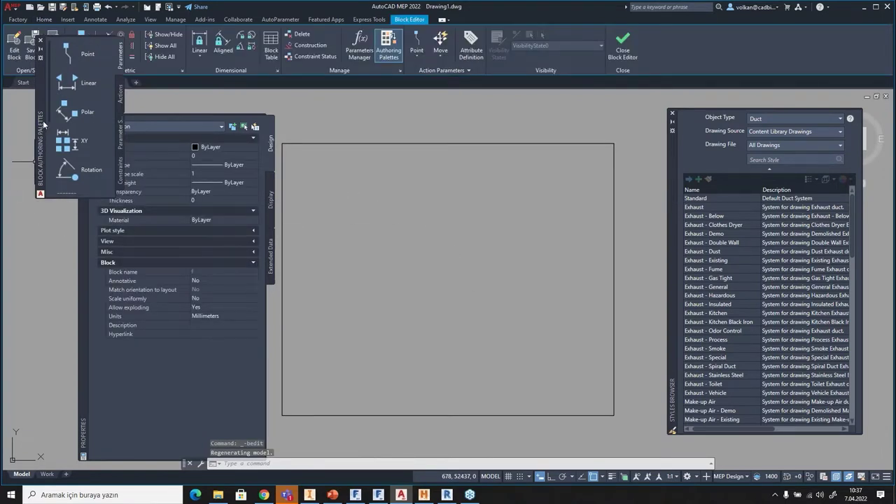
Enlarge the Block Authoring Palettes and examine the available parameters, parameter sets and actions, including the Block Properties Table.
drag(42, 97, 51, 192)
scroll(506, 224, down, 3)
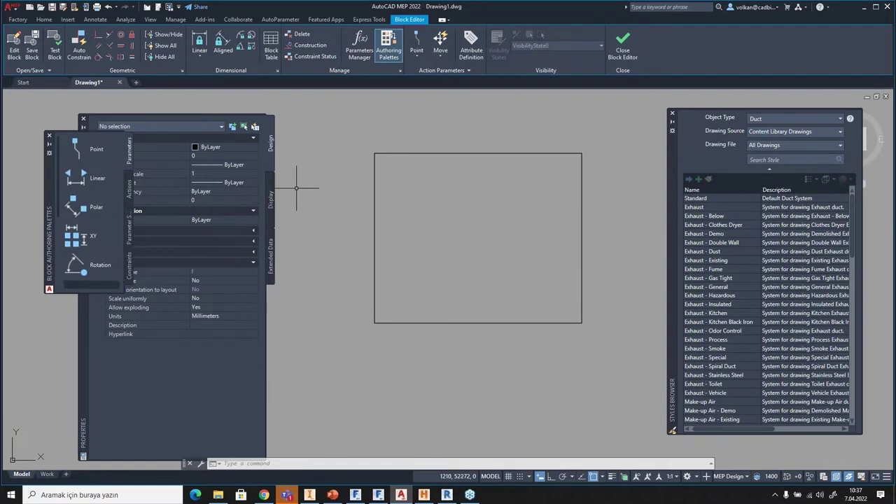
drag(112, 297, 110, 446)
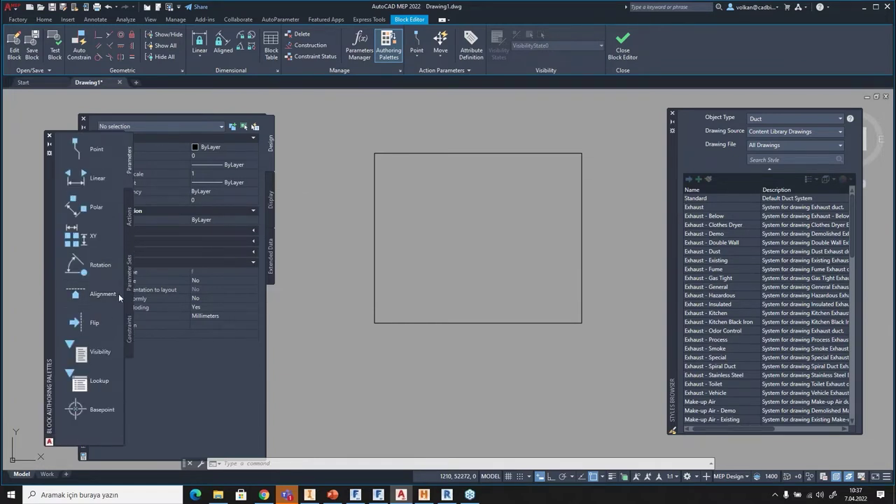
click(130, 270)
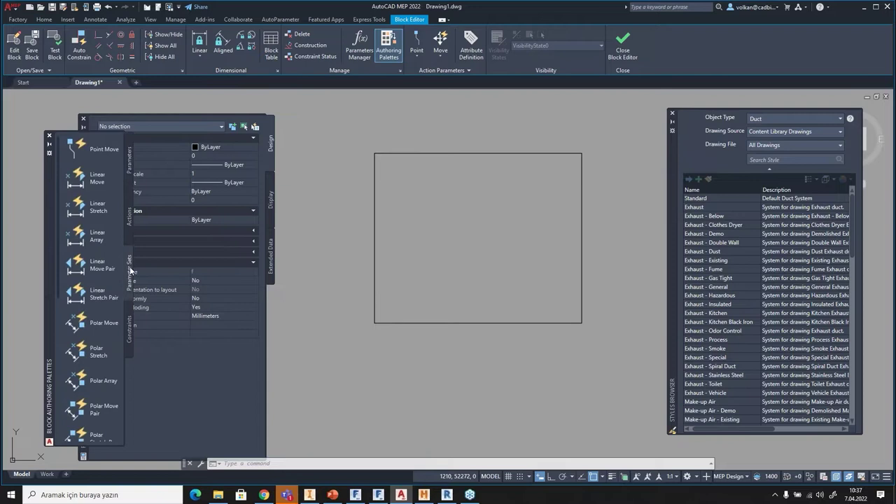
click(130, 216)
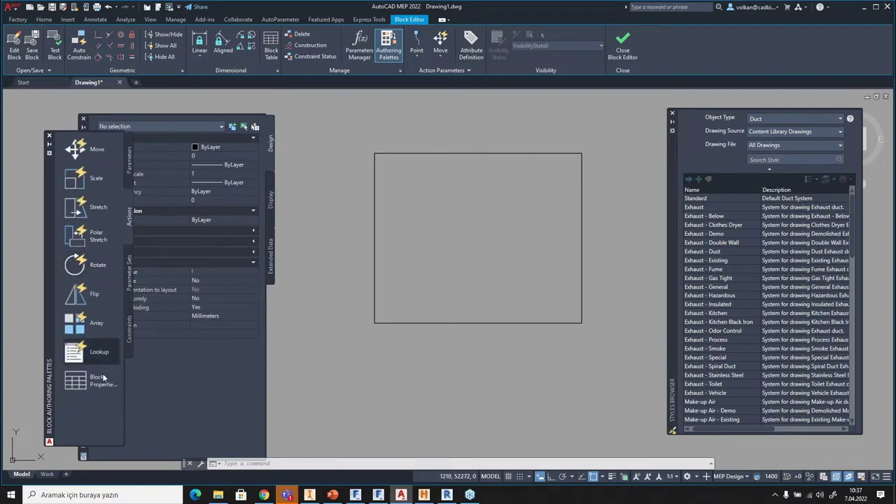
click(113, 397)
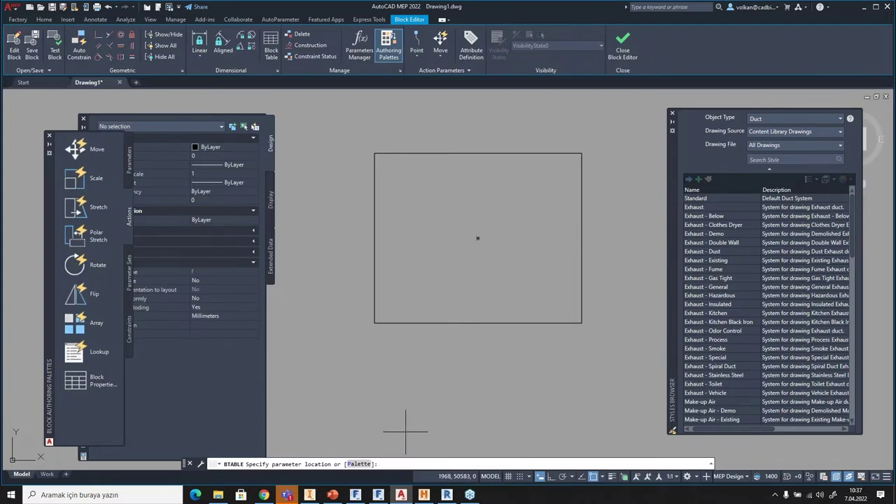
Switch to File Explorer and open the ProgramData folder on the C: drive.
mouse_move(221, 495)
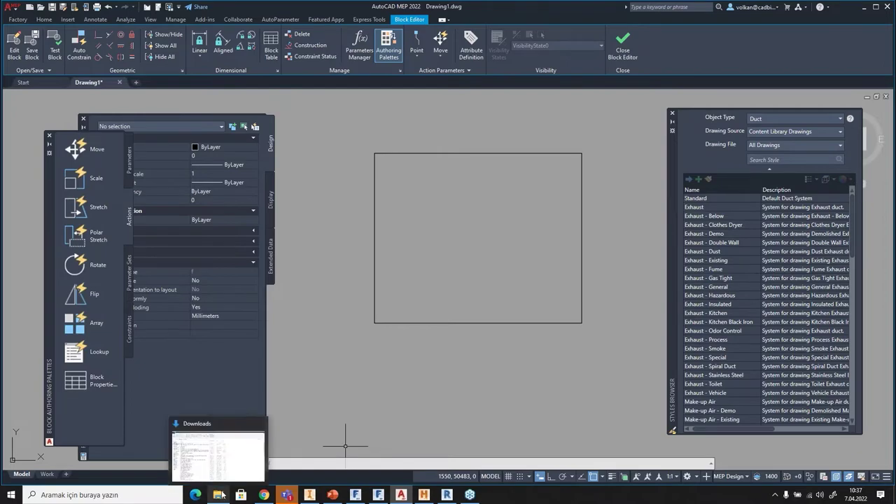
click(219, 495)
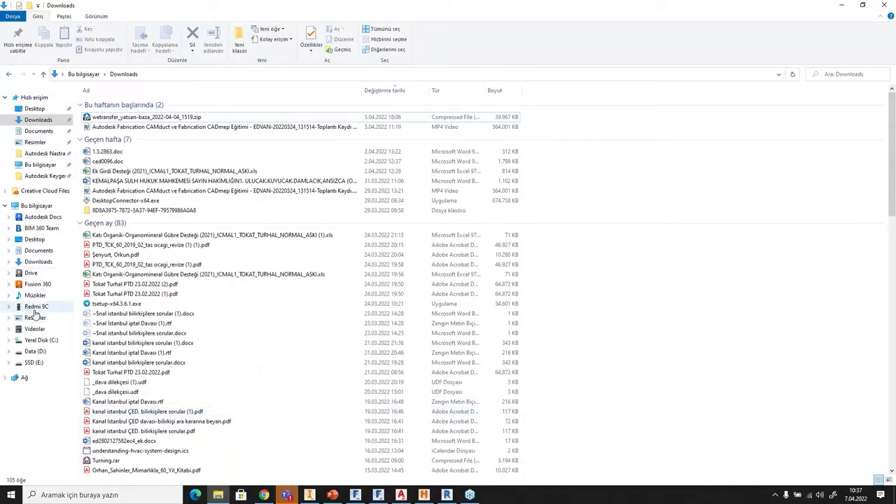
click(38, 340)
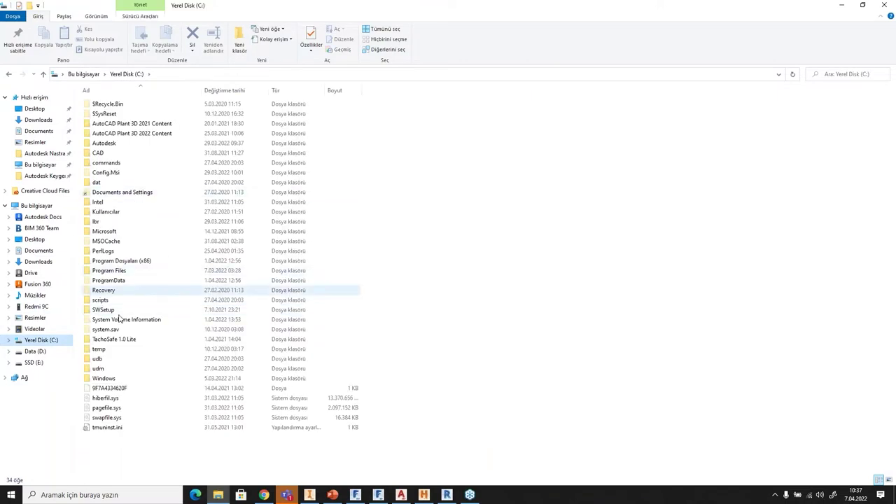
click(114, 281)
double_click(115, 283)
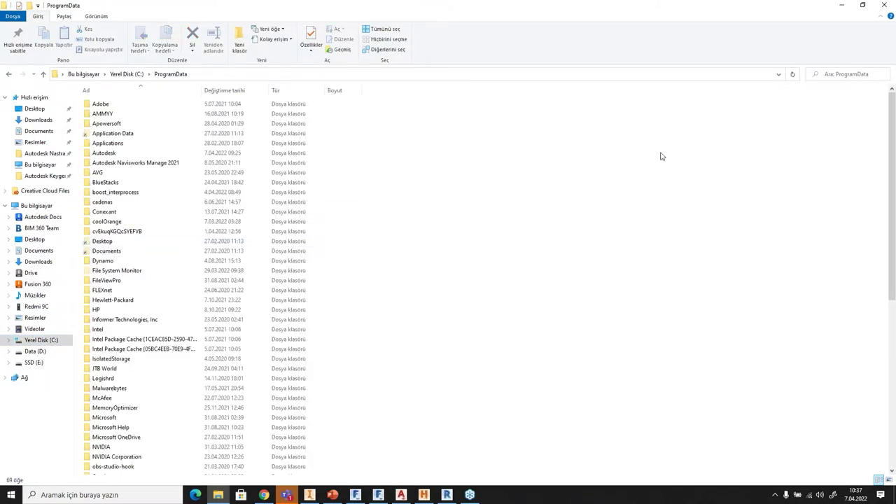
Search the ProgramData folder for *.mdb files and look through the matching databases.
click(825, 74)
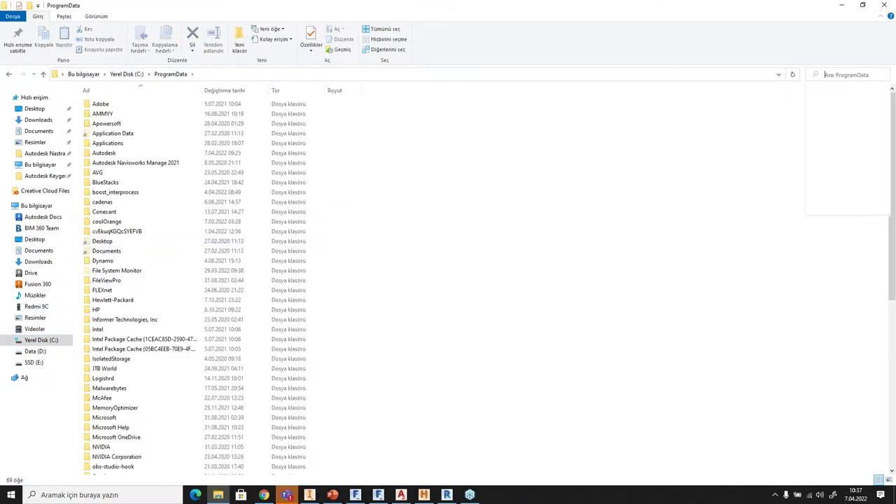
text(*.mdb)
key(Return)
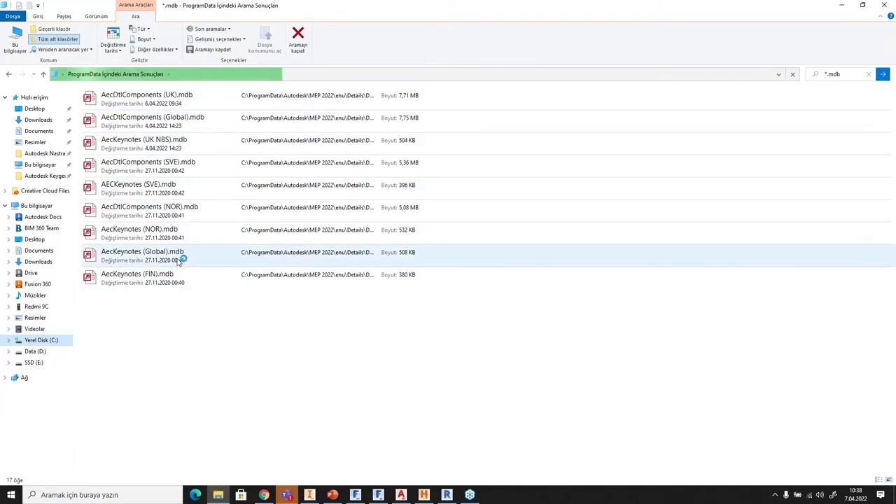
scroll(148, 350, down, 2)
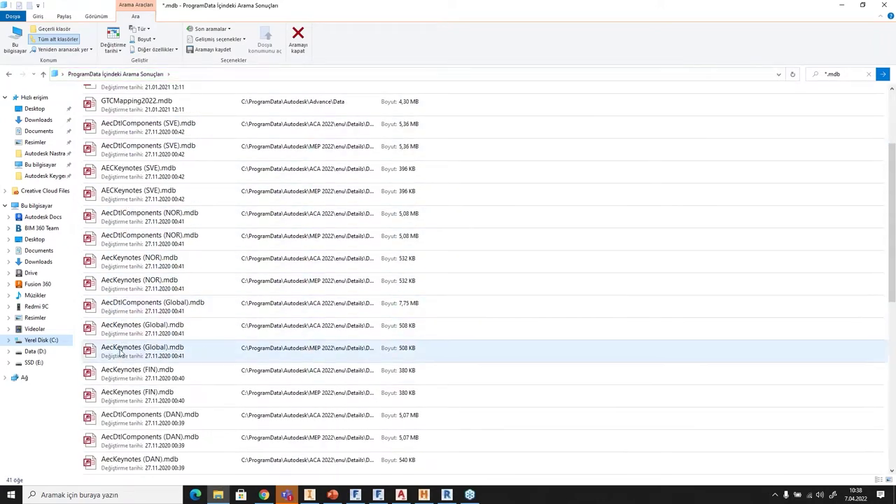
scroll(120, 354, down, 10)
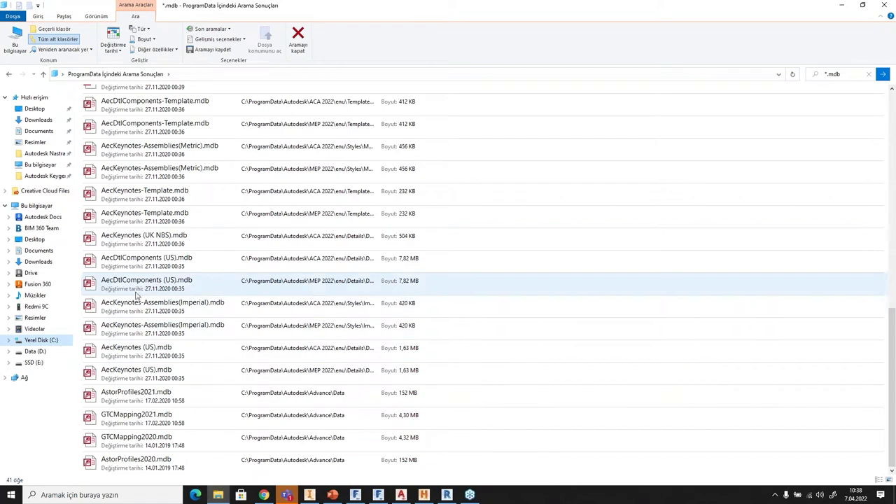
scroll(140, 301, up, 4)
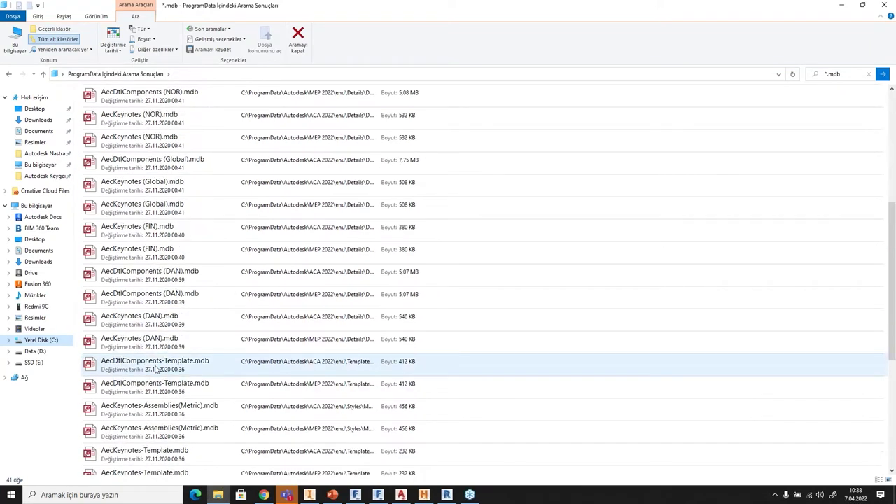
scroll(156, 371, down, 2)
Open AecKeynotes-Template.mdb in Access and view its KeySort, KEYNOTES, Groups and Fingerprint tables, then minimize the database window.
click(147, 329)
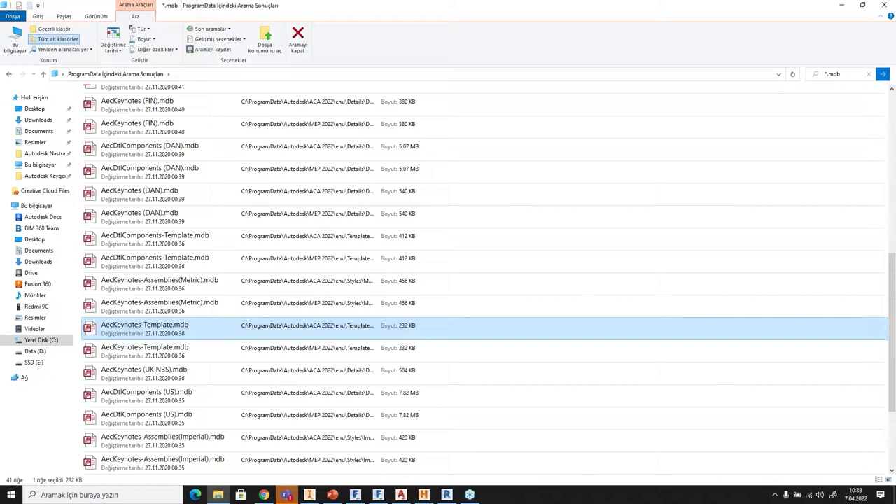
key(Return)
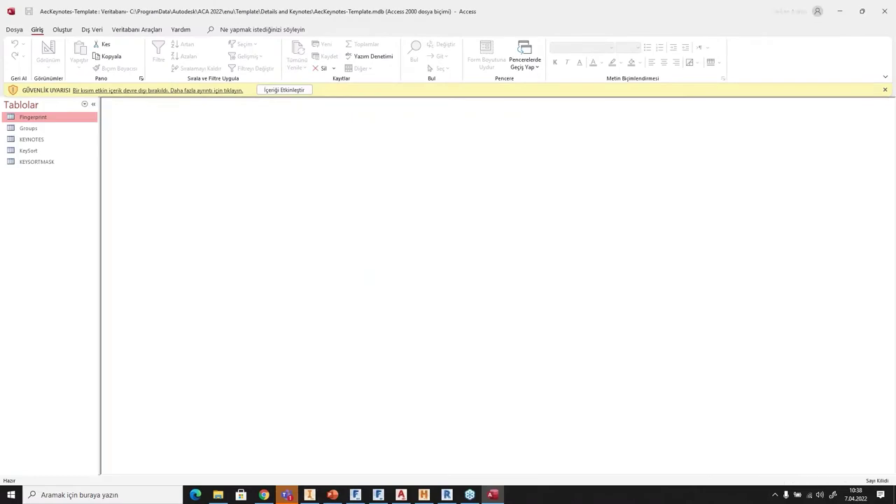
double_click(33, 162)
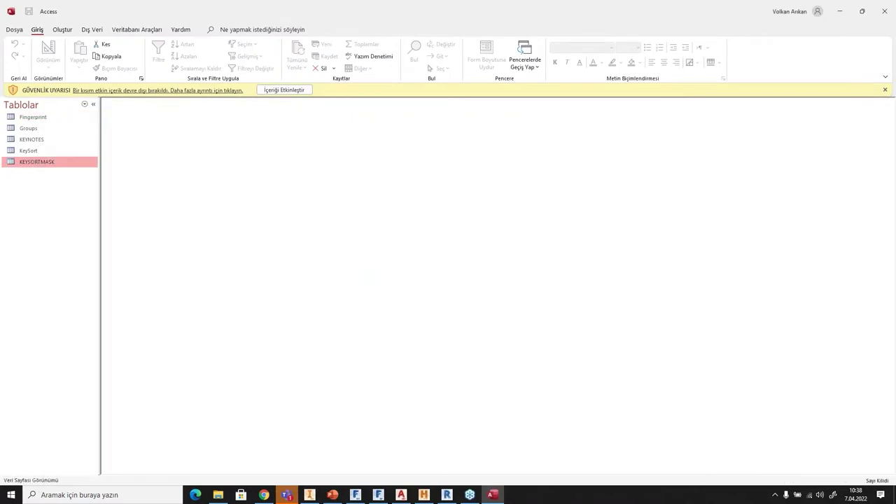
double_click(31, 151)
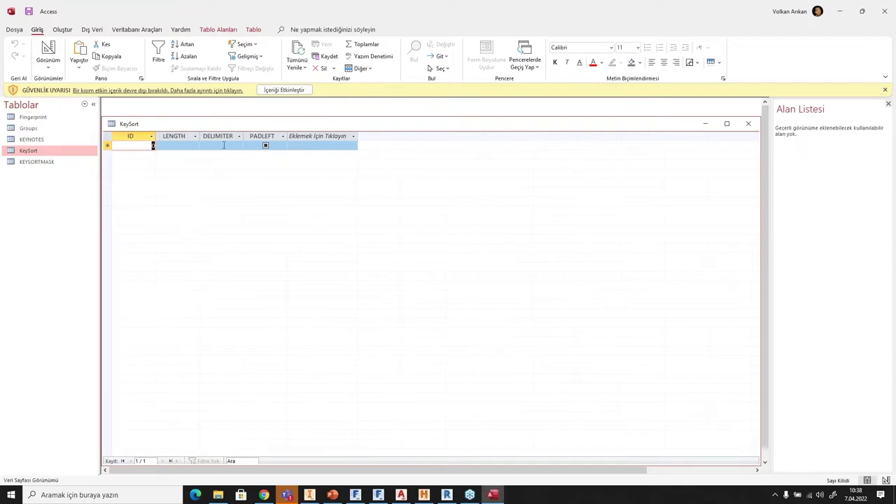
double_click(28, 129)
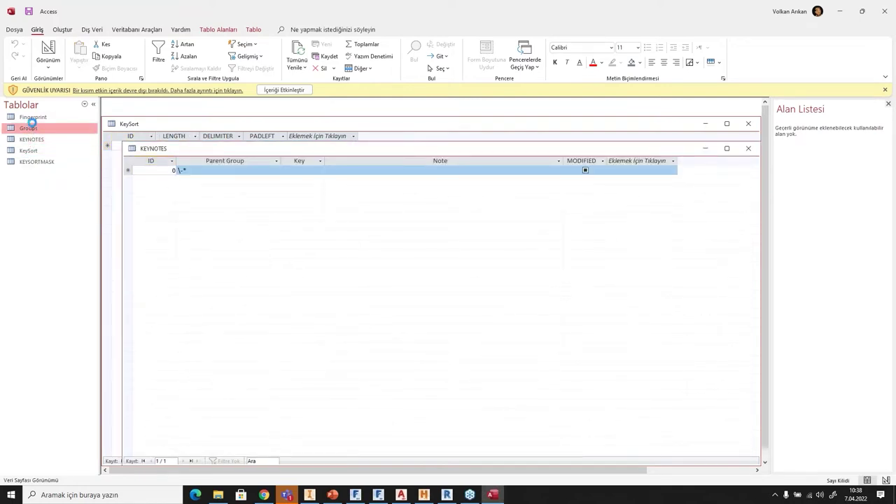
double_click(32, 117)
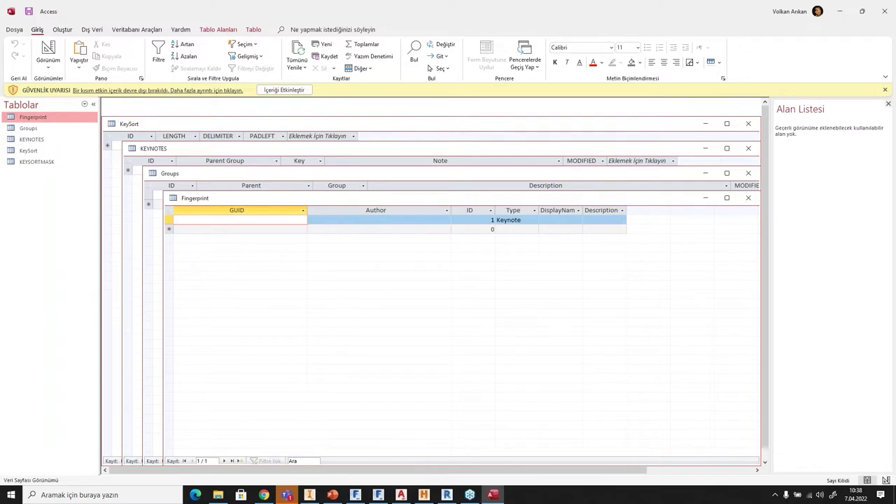
click(840, 11)
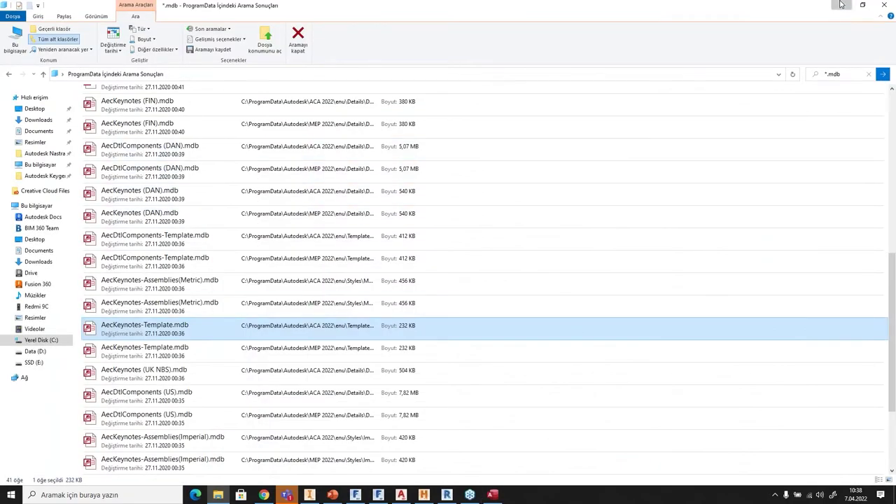
Switch back to AutoCAD MEP and close the Block Editor.
key(alt+Tab)
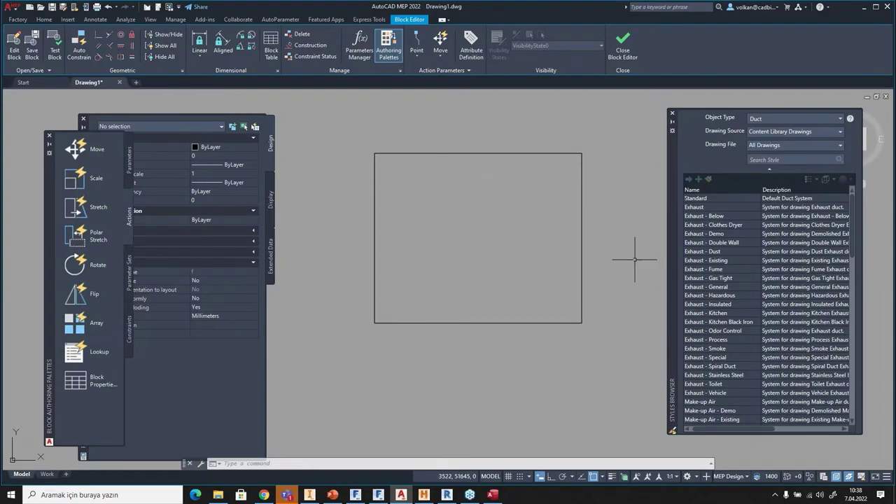
click(630, 56)
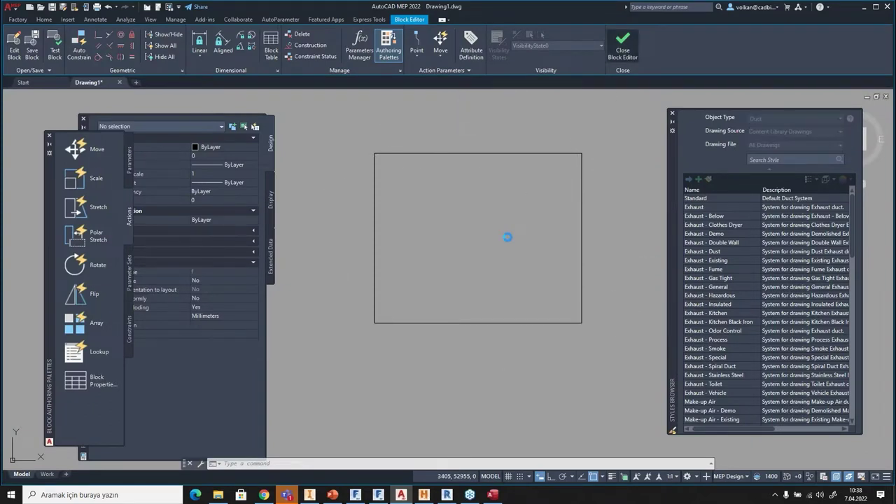
click(443, 252)
Close the Properties palette and erase the whole duct run together with the rectangle block.
scroll(397, 228, down, 6)
middle_drag(400, 227, 490, 208)
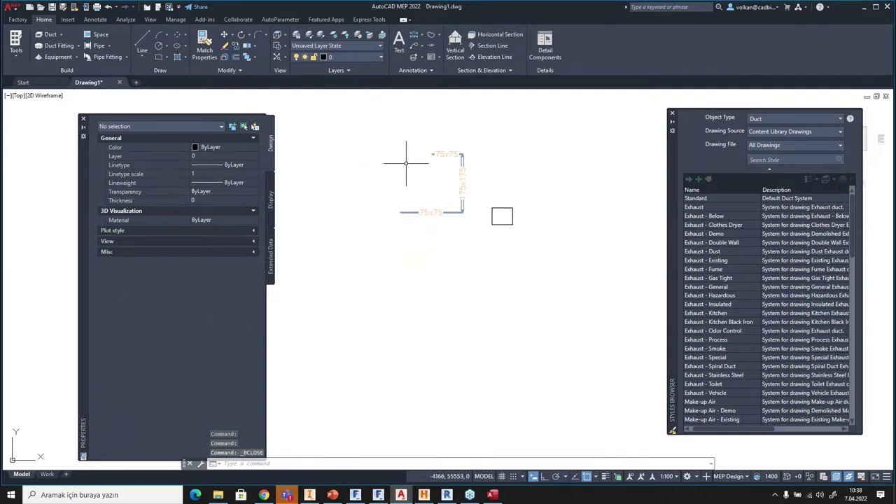
shift+middle_drag(446, 277, 525, 145)
scroll(301, 307, up, 6)
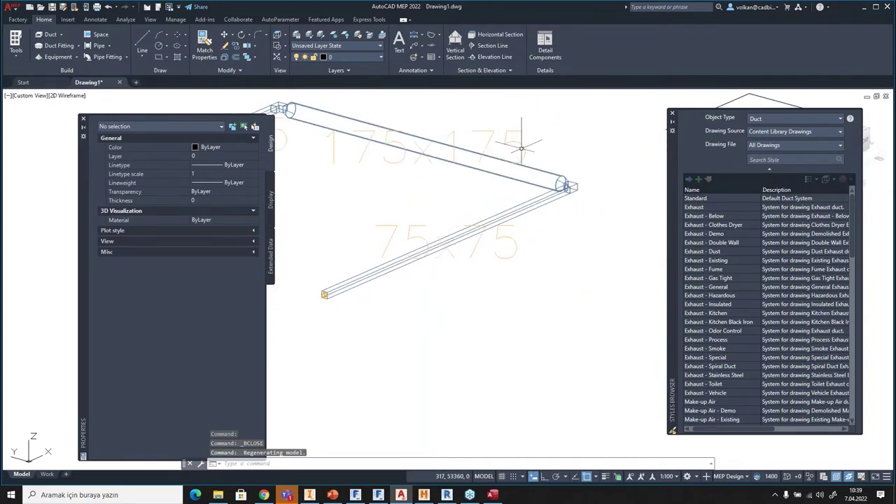
scroll(516, 182, down, 5)
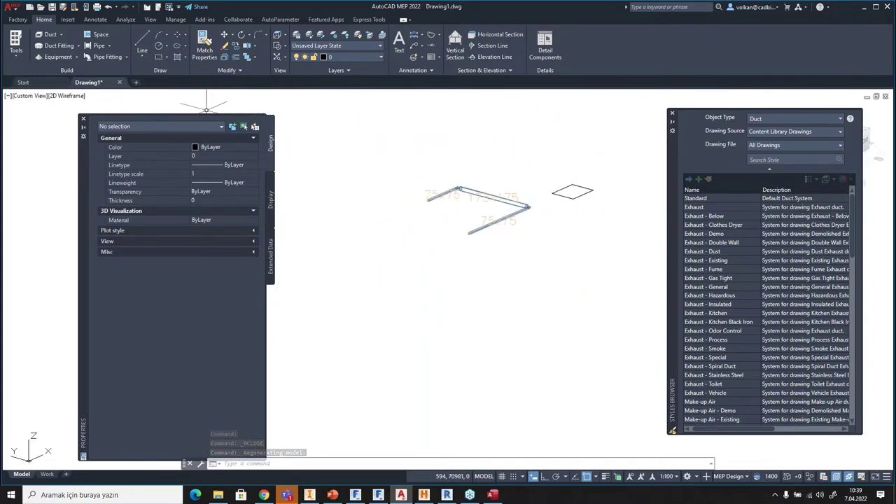
click(83, 121)
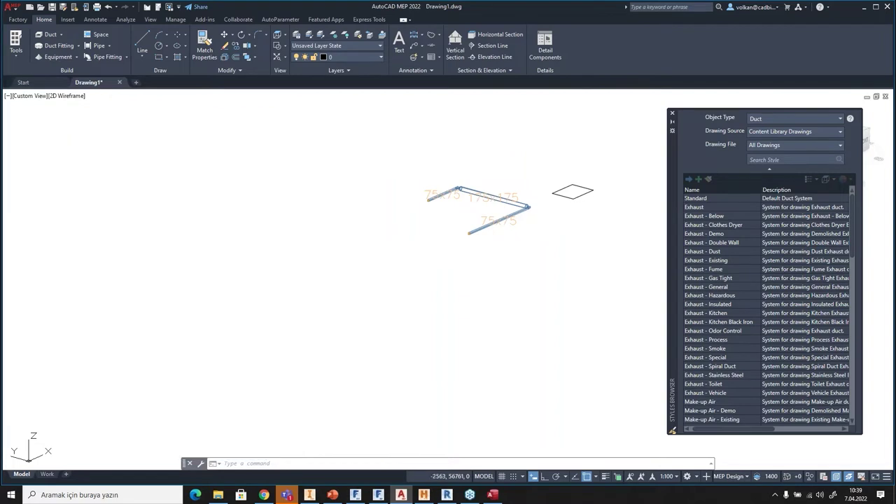
click(596, 144)
click(294, 340)
key(Delete)
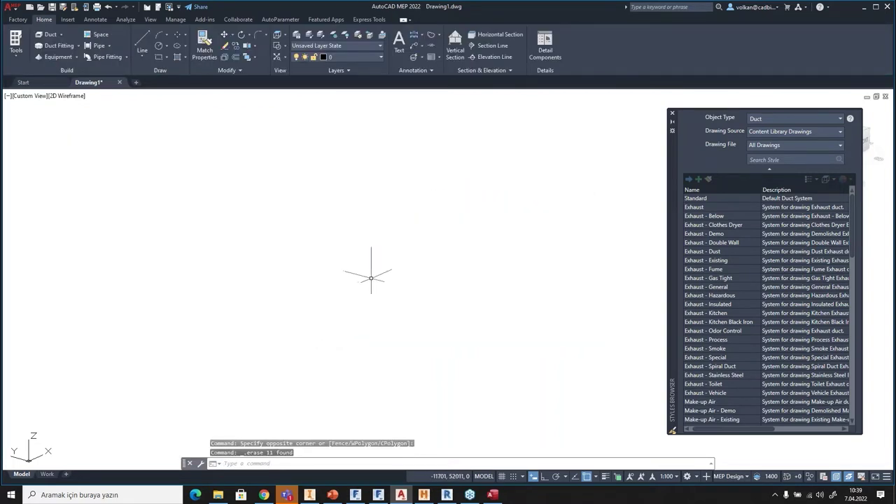
Draw a rectangular 75 by 75 duct run of four segments on the Standard system, using elbow bends.
scroll(408, 340, down, 5)
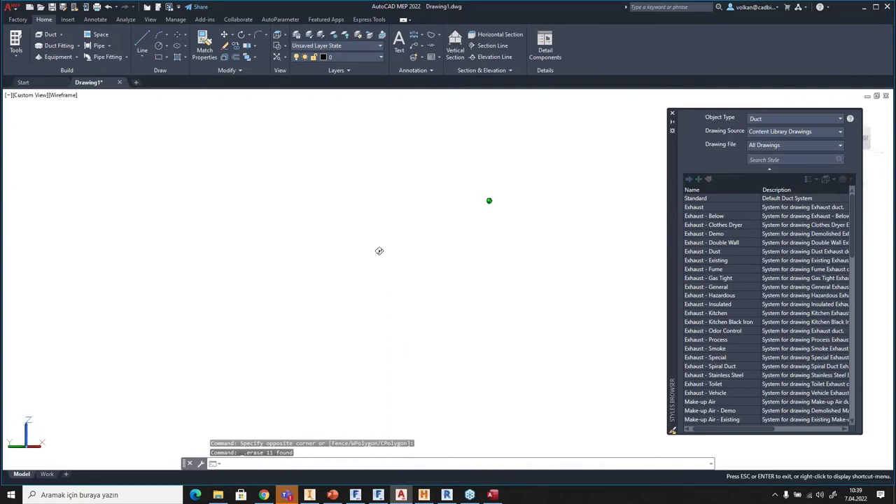
click(51, 34)
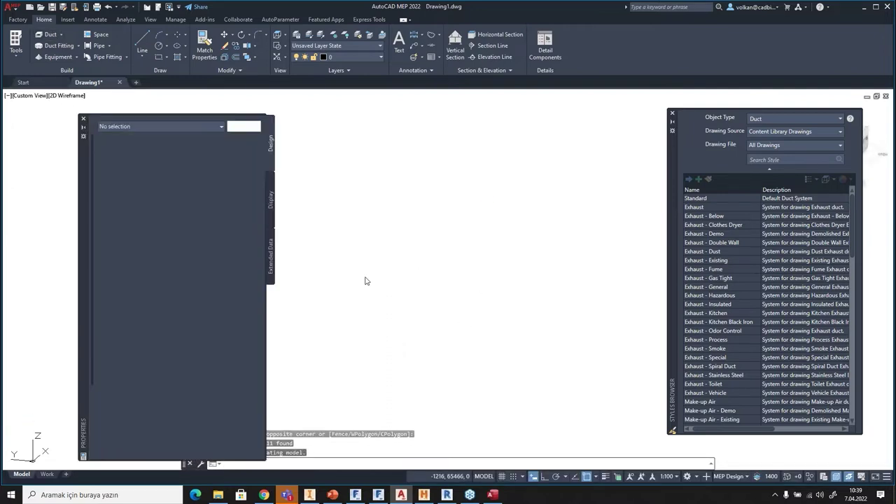
click(357, 297)
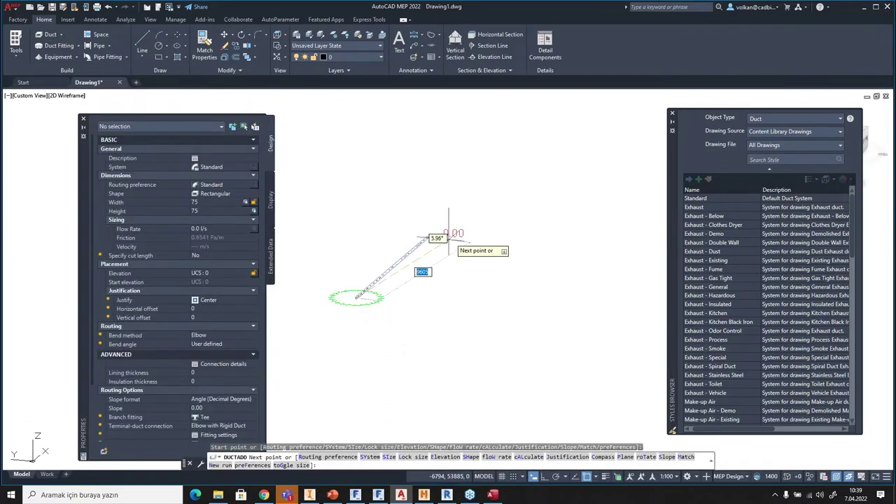
click(406, 255)
click(462, 265)
click(454, 299)
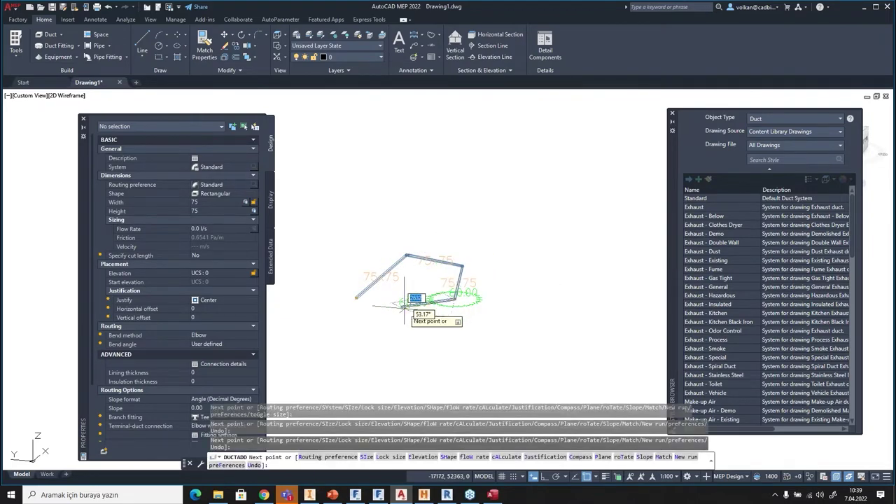
click(401, 306)
key(Escape)
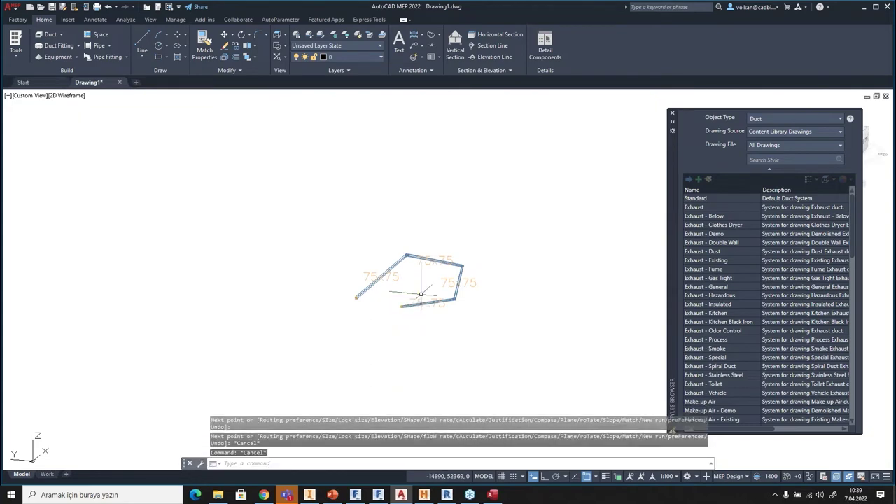
Explode the first duct segment at the open start end of the run.
scroll(421, 293, up, 6)
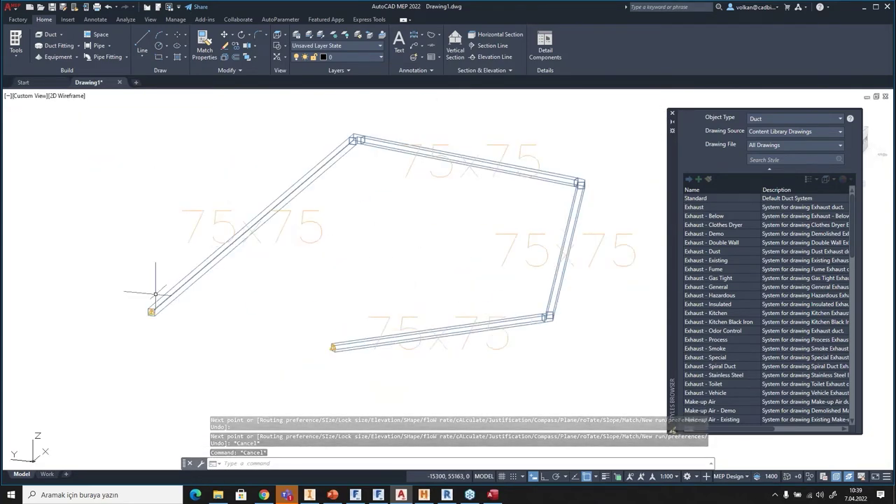
scroll(153, 312, up, 10)
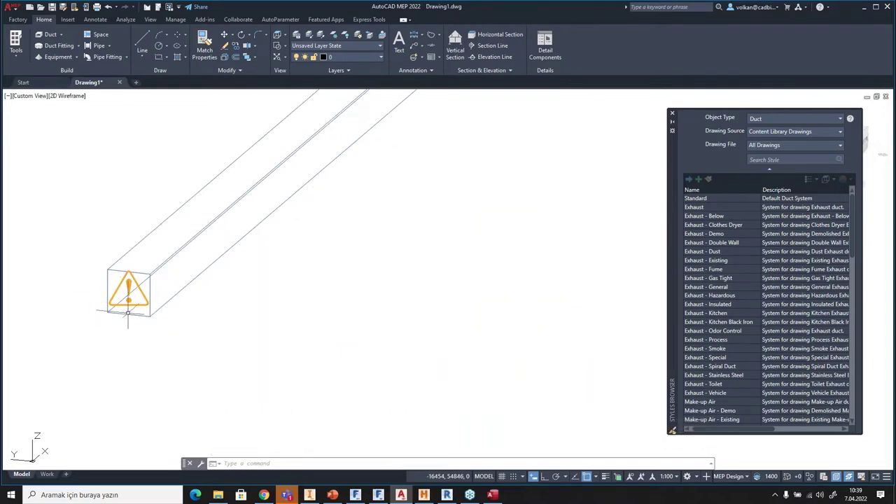
middle_drag(217, 295, 344, 279)
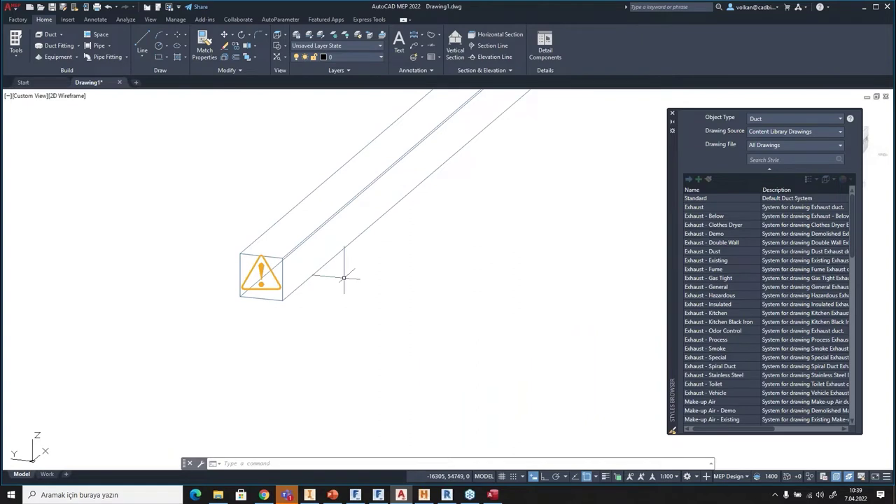
text(x)
key(Return)
click(250, 332)
click(280, 304)
click(296, 277)
click(266, 298)
key(Return)
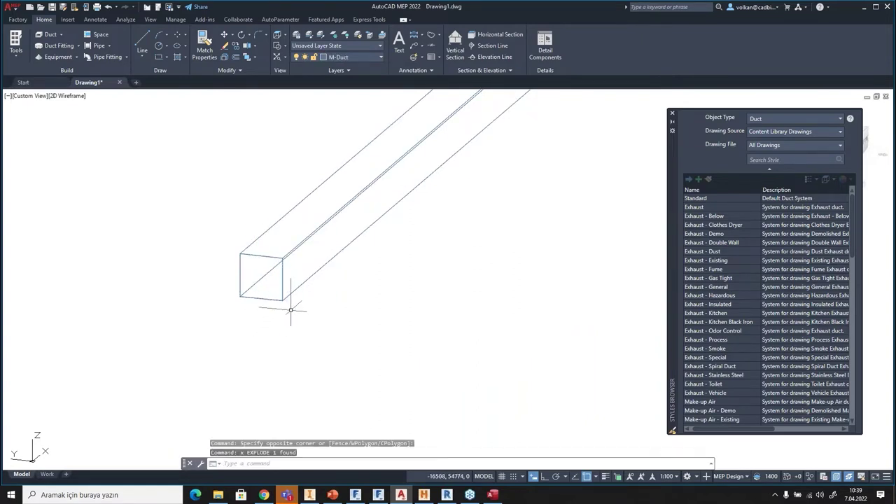
Clear the selection on the exploded duct end and move the Styles Browser palette away from the view cube.
key(Escape)
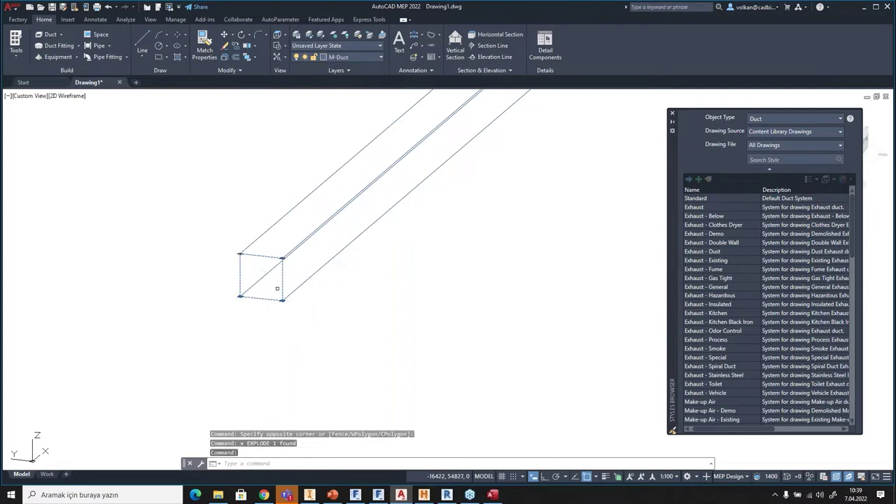
key(Escape)
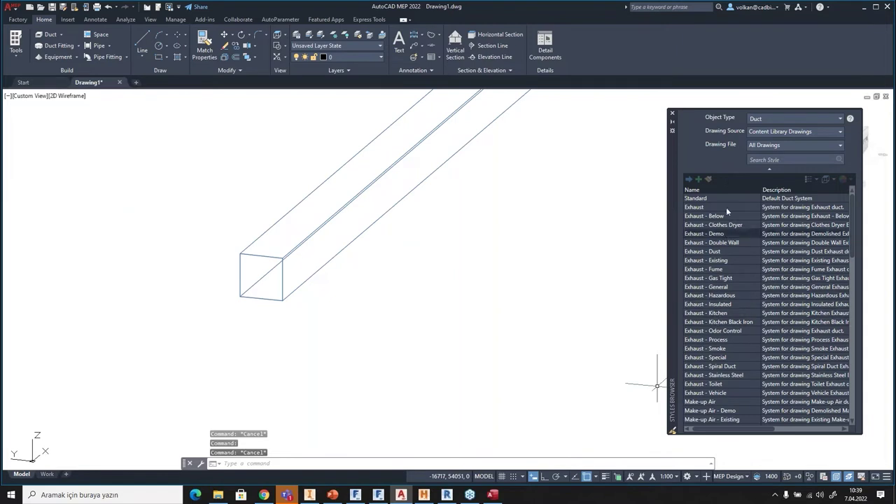
drag(665, 163, 628, 177)
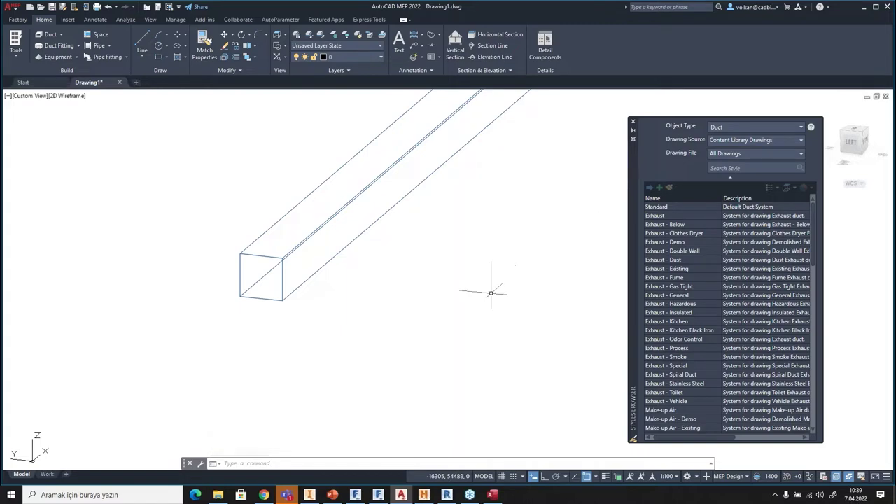
Switch to Revit and view the Level 1 HVAC Zone Plan and the East - Mech building elevation.
click(450, 496)
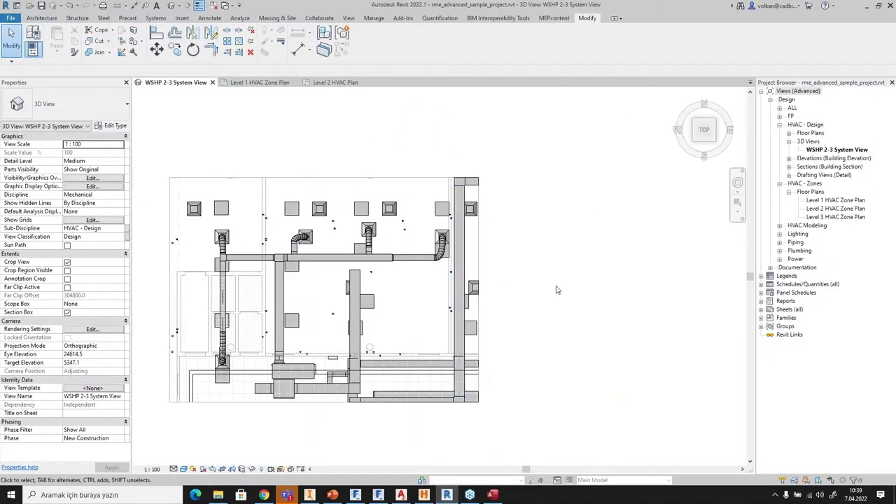
click(263, 82)
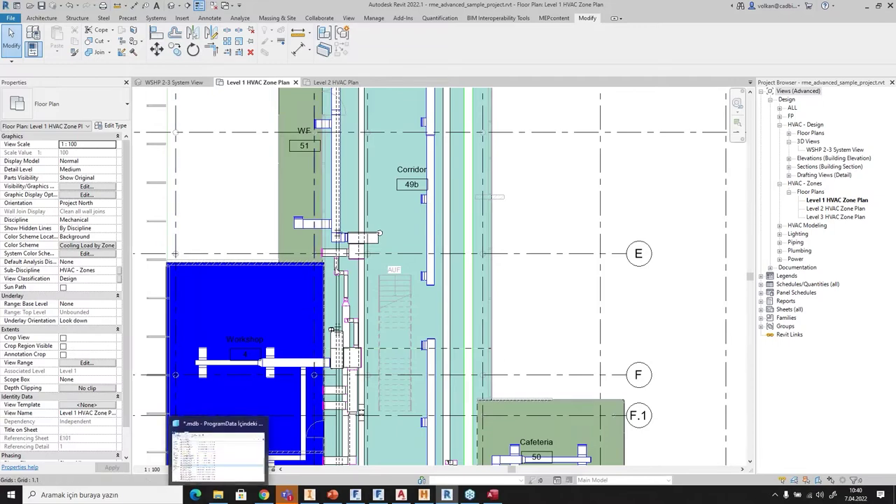
scroll(385, 277, down, 3)
scroll(462, 322, down, 2)
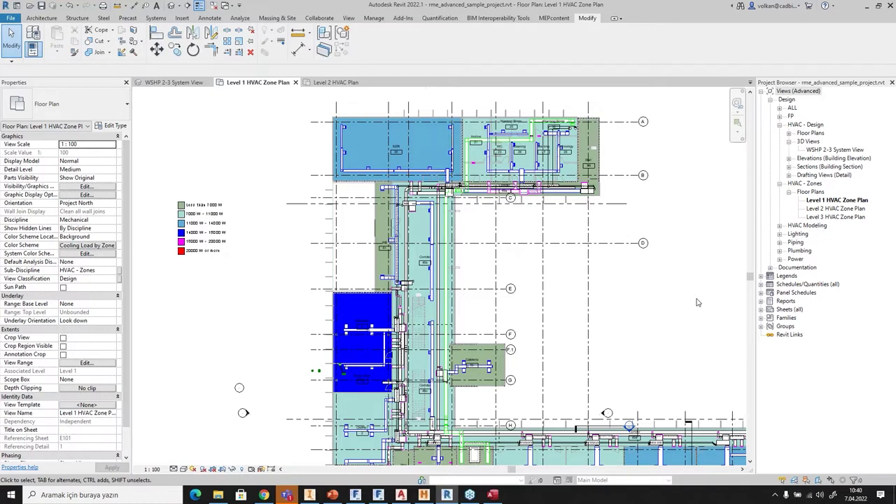
click(790, 159)
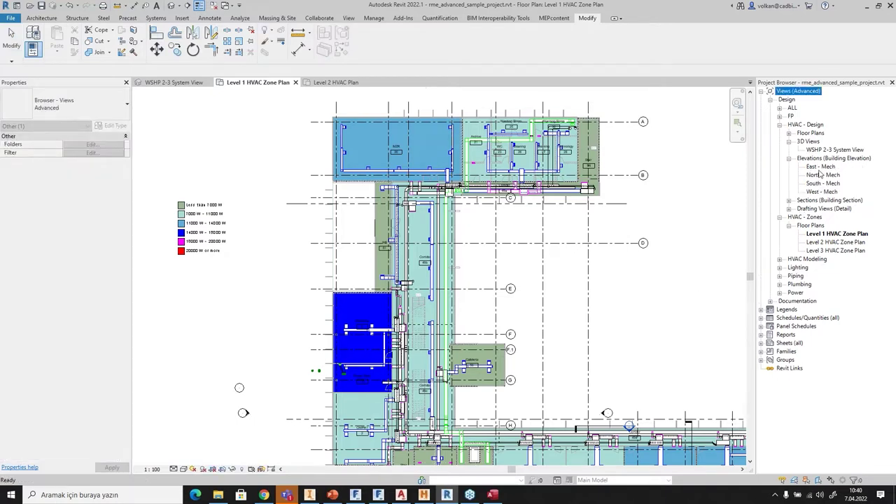
double_click(822, 168)
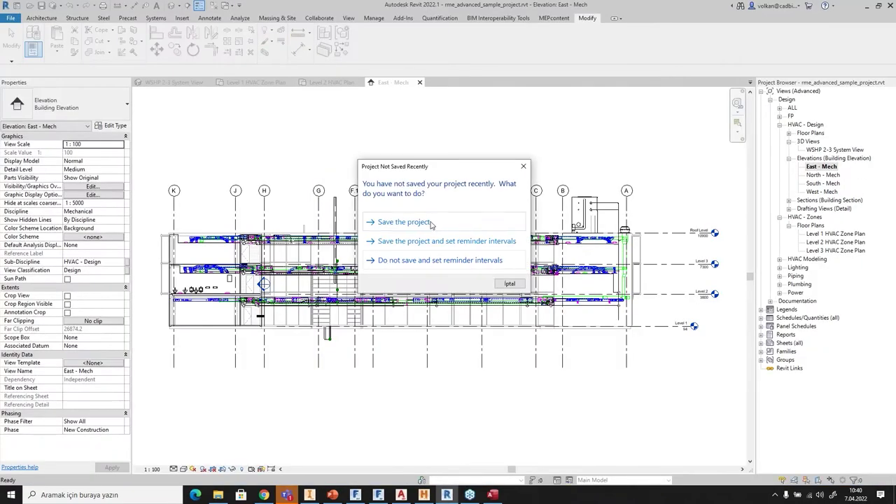
Try to save the project in the Samples folder under the name zxfsdf.rvt.
click(421, 223)
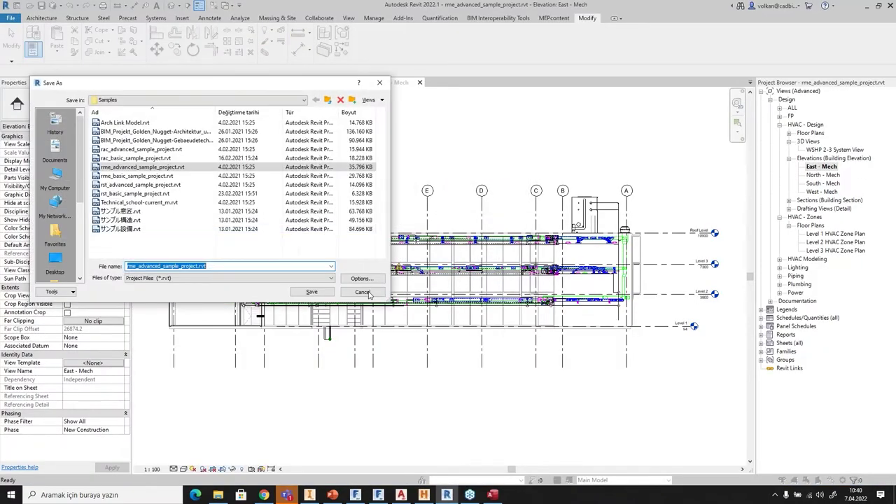
text(zxf)
click(311, 292)
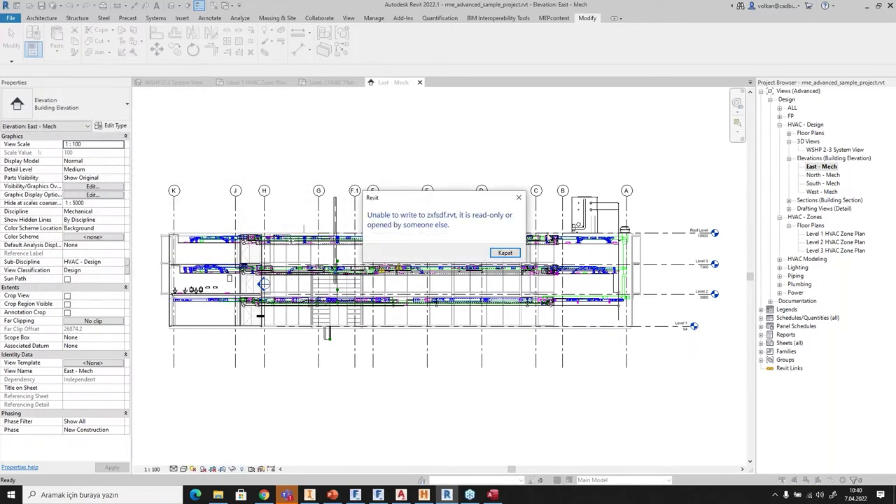
click(505, 253)
Examine the ductwork and fittings between the floors in the East - Mech elevation at close range.
scroll(291, 273, up, 3)
scroll(290, 273, up, 4)
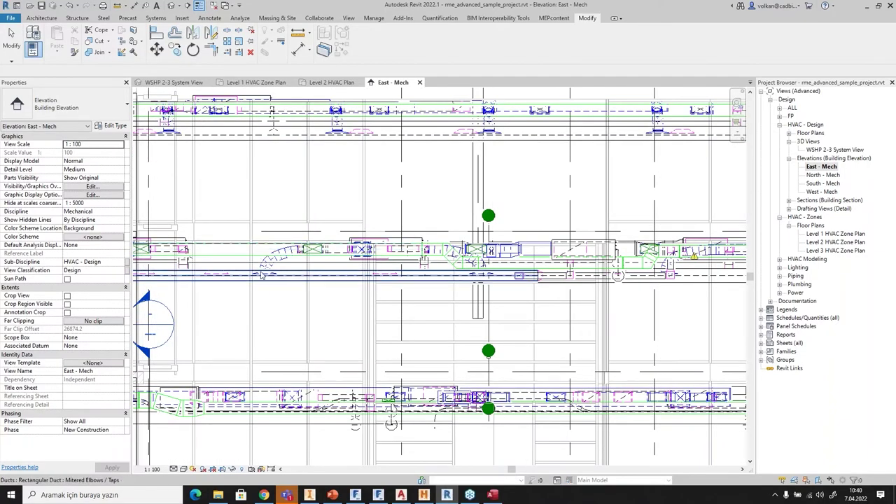
scroll(264, 240, up, 5)
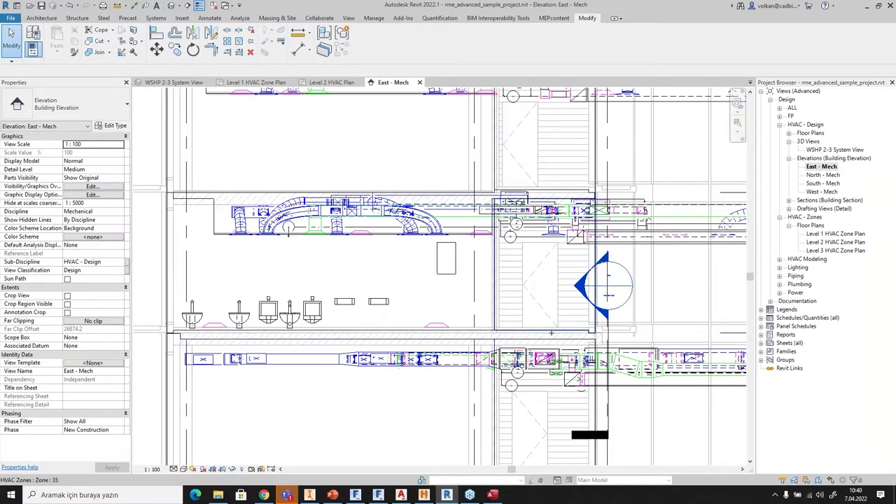
Open the WSHP 2-3 System View and select the unconnected return diffuser above the main duct's right half.
double_click(830, 151)
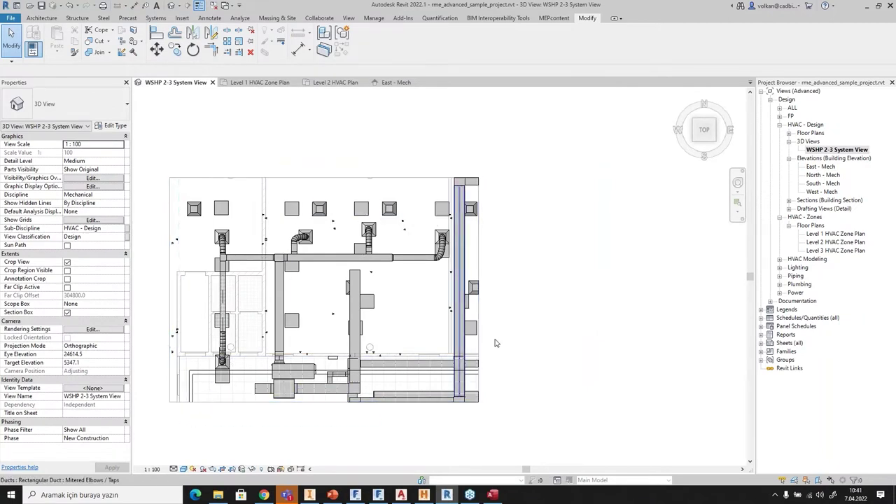
middle_drag(386, 226, 510, 226)
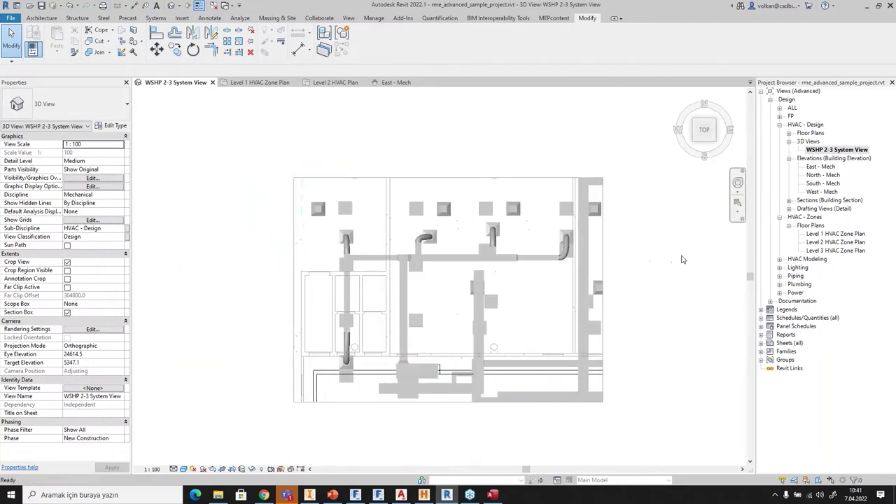
click(516, 211)
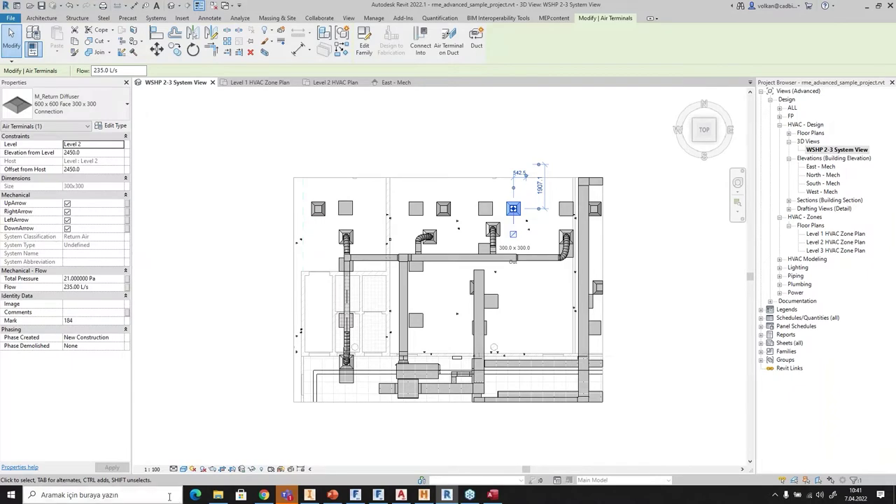
Switch to AutoCAD MEP, open the Blocks palette and move the Styles Browser clear of it.
click(401, 495)
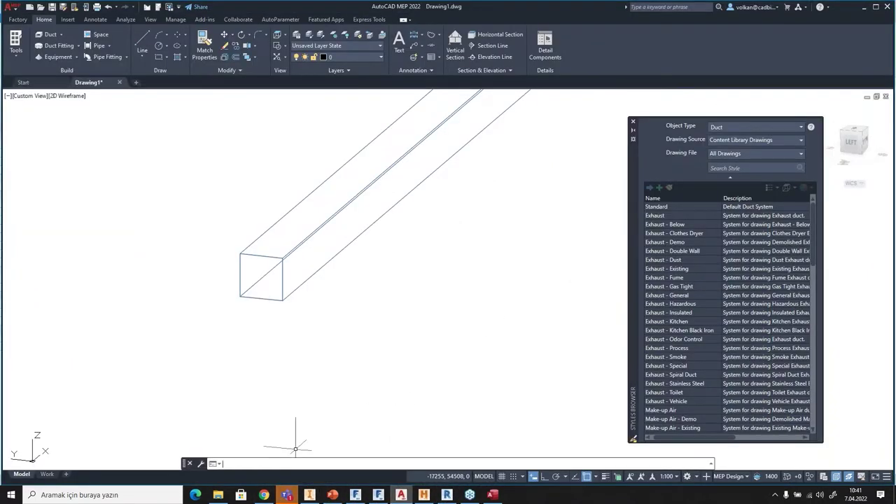
text(block)
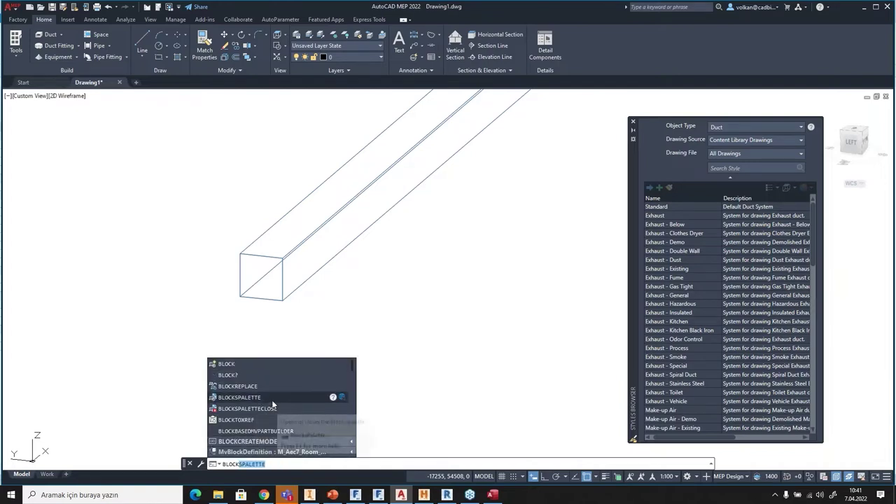
click(273, 399)
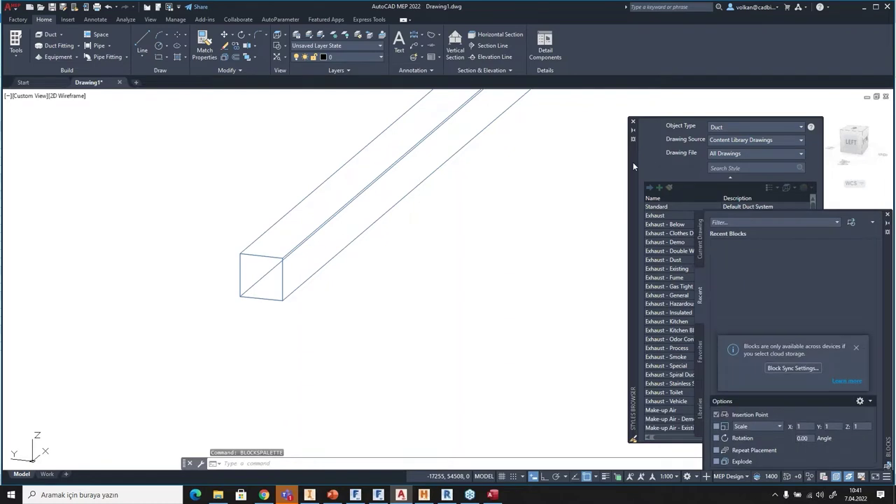
drag(633, 162, 444, 156)
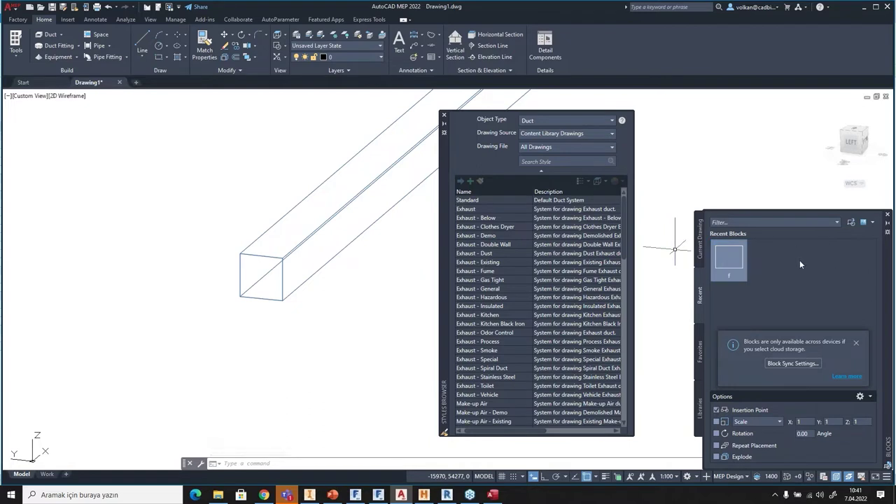
Compare the recent rectangle block f with the full duct run and dismiss the cloud storage notice.
click(735, 257)
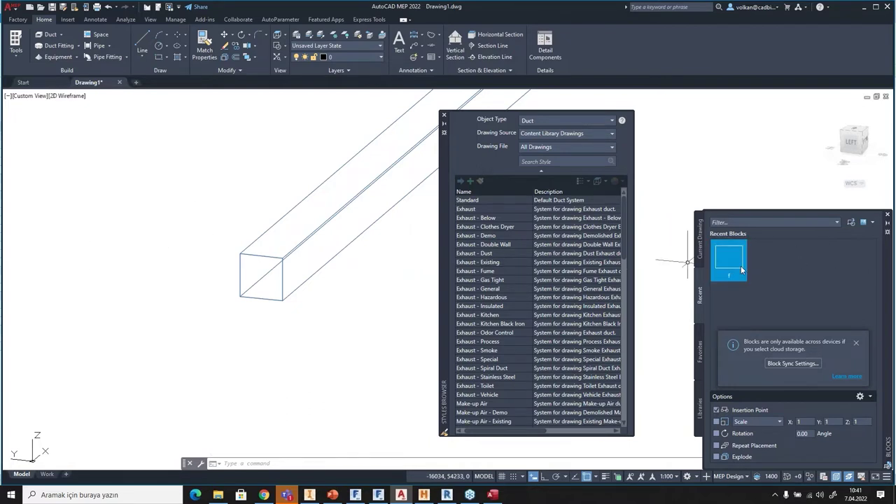
shift+middle_drag(190, 200, 262, 221)
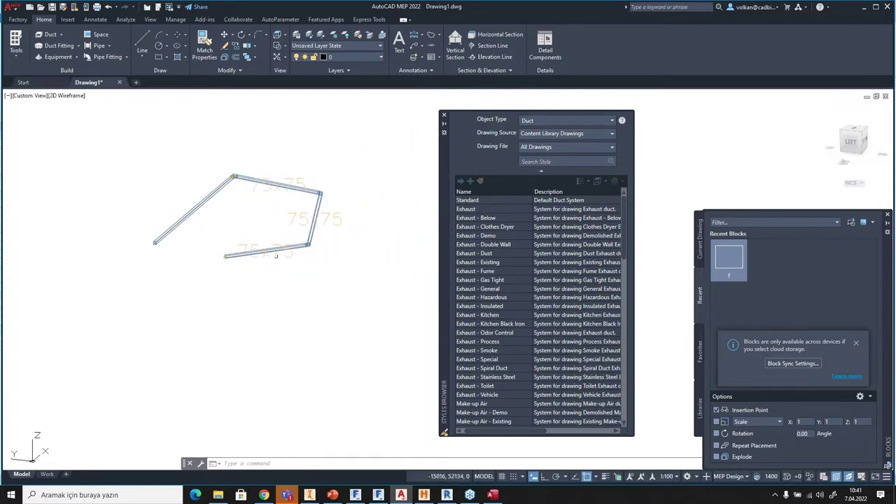
click(856, 344)
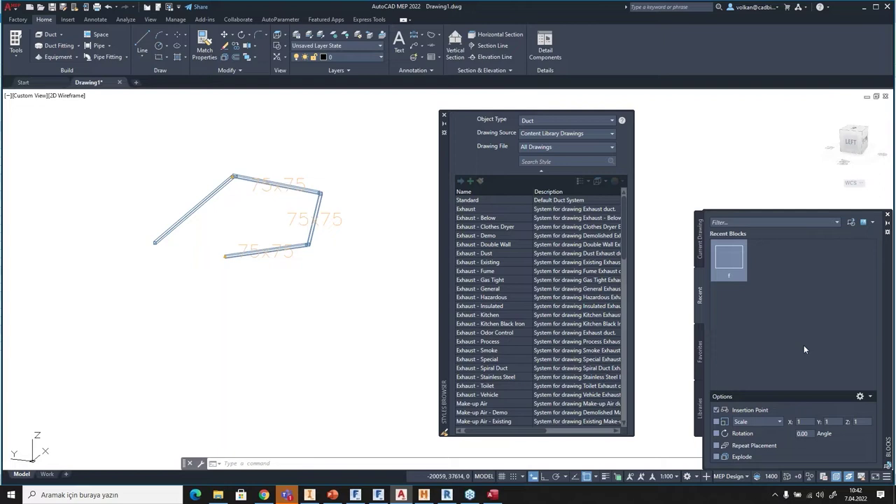
click(729, 259)
Switch to Revit and change the selected return diffuser to the M_Supply Diffuser - Rectangular Face Round Neck type 600x600 - 200 Neck.
click(447, 495)
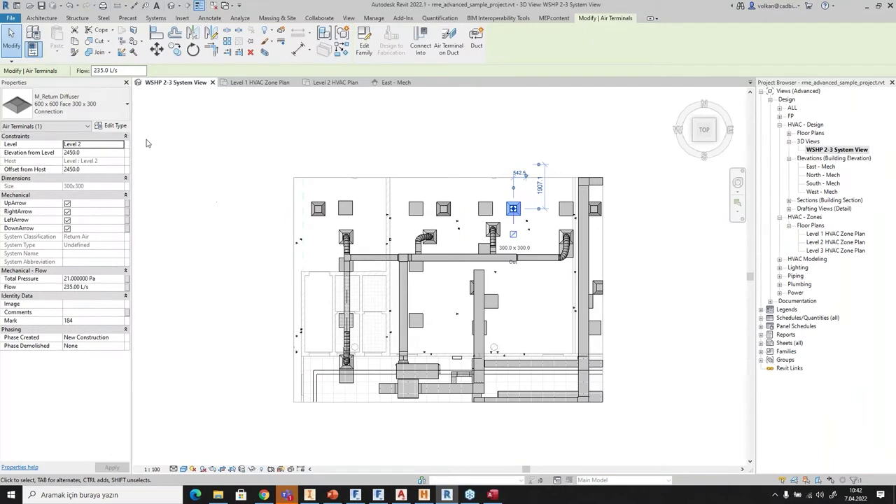
click(112, 103)
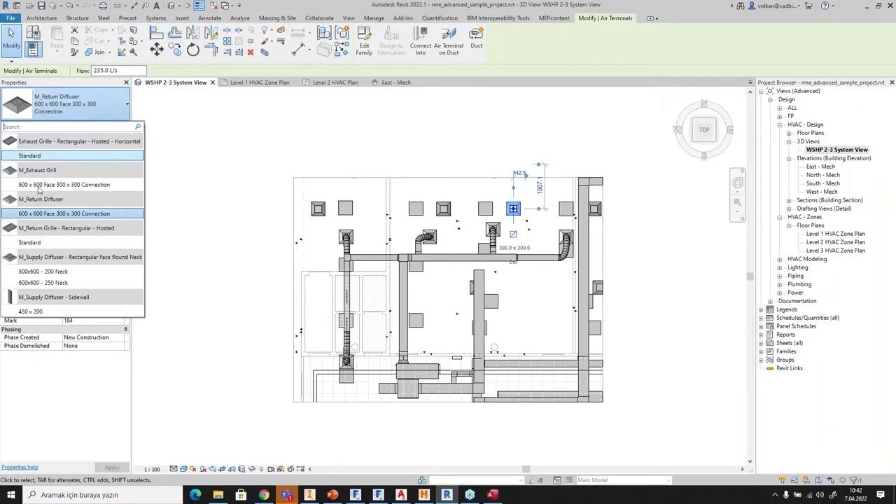
click(56, 273)
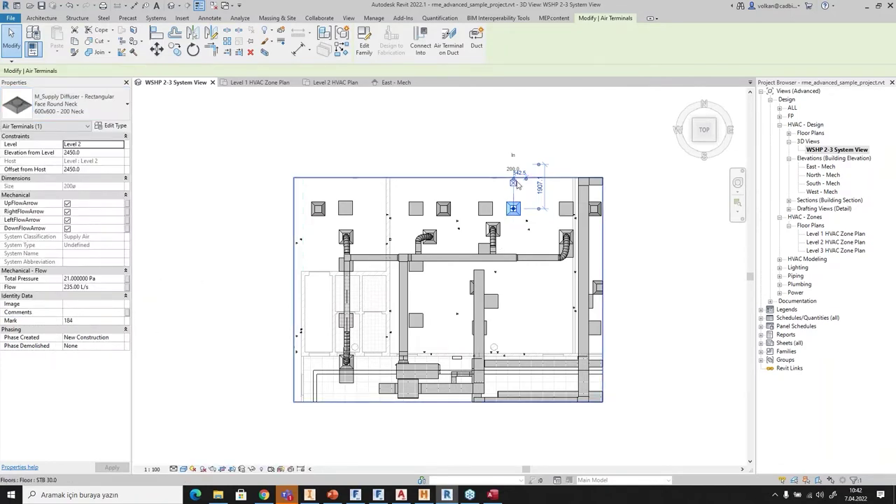
click(410, 140)
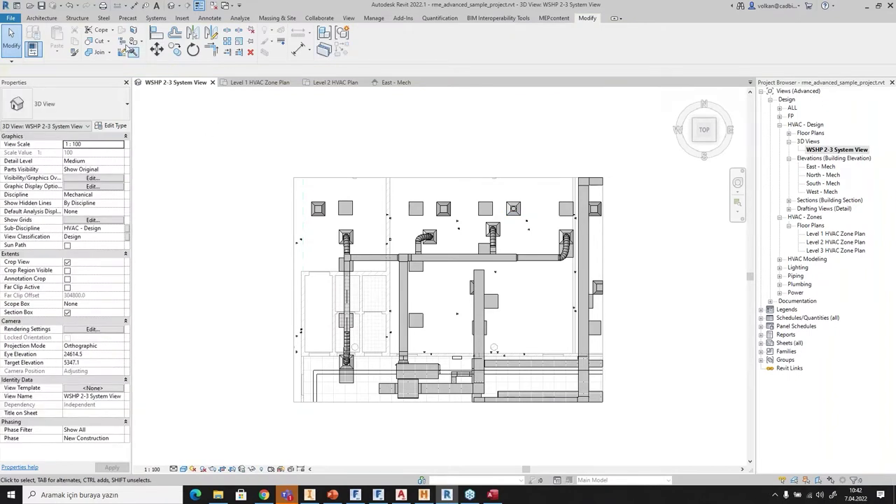
Place a 600x600 - 200 Neck supply diffuser above the main duct's left end, finish placement and select the new air terminal.
click(156, 19)
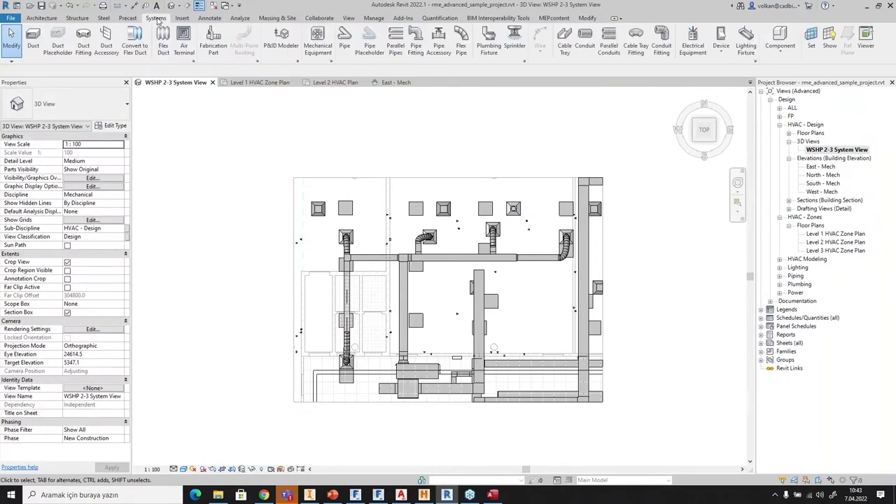
click(184, 39)
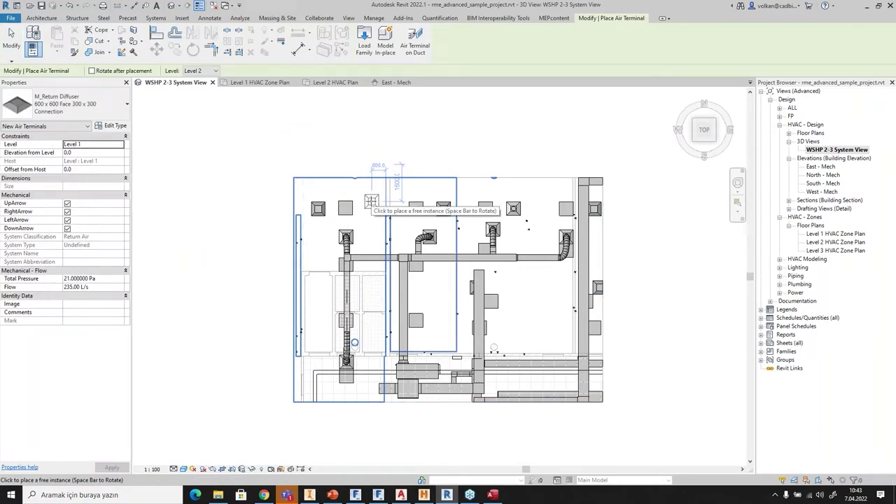
click(105, 105)
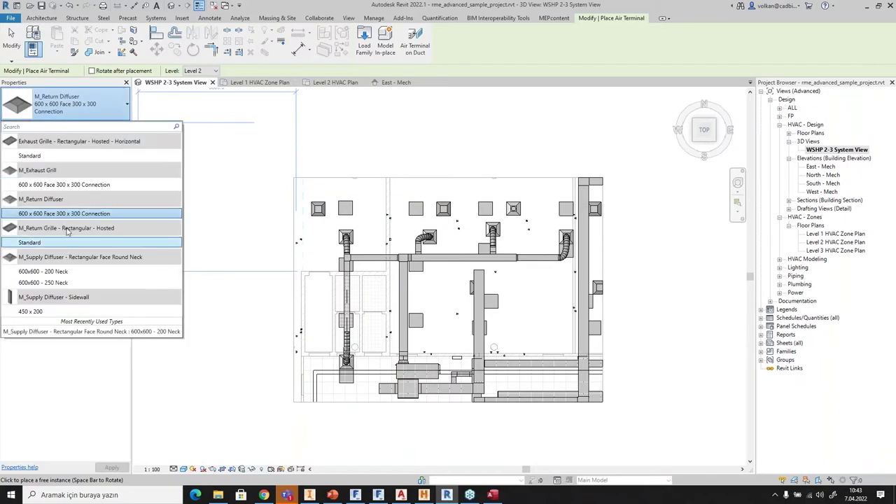
click(62, 272)
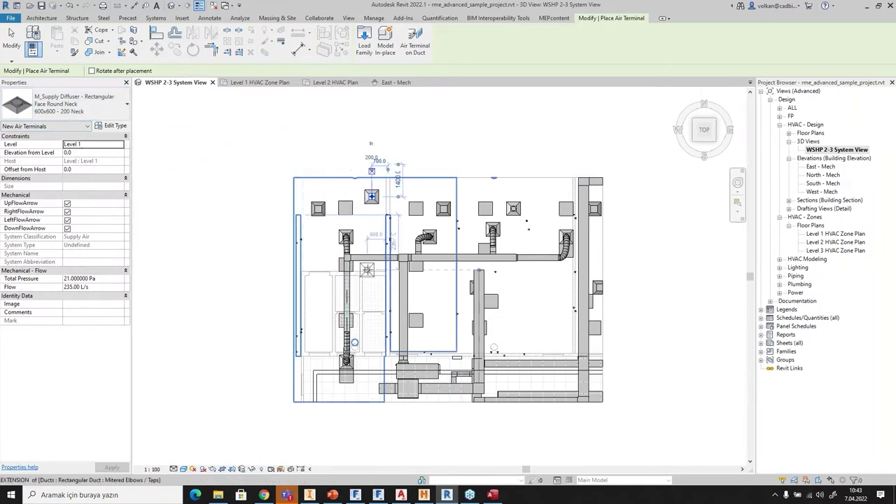
right_click(419, 142)
key(Escape)
click(371, 196)
right_click(433, 121)
click(457, 133)
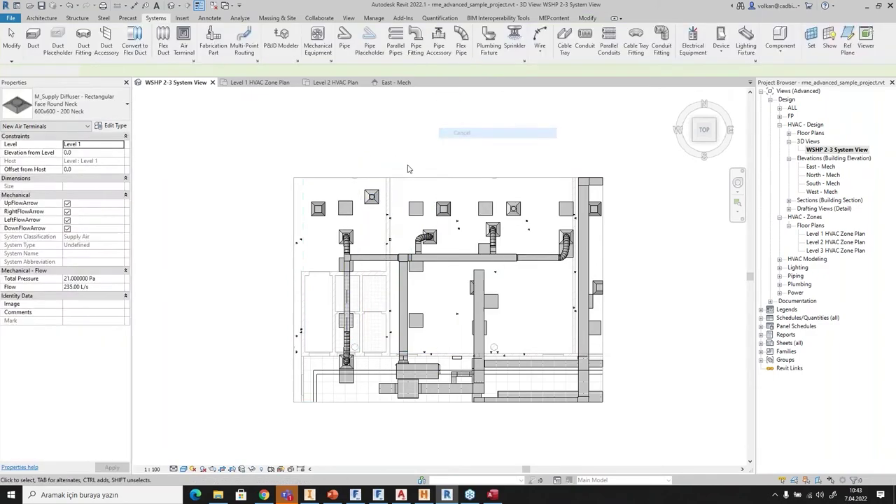
click(371, 199)
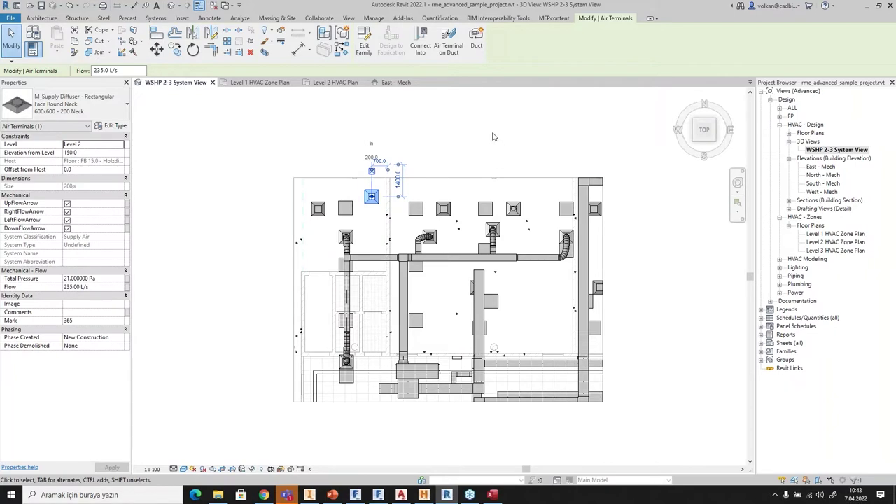
middle_drag(492, 137, 467, 112)
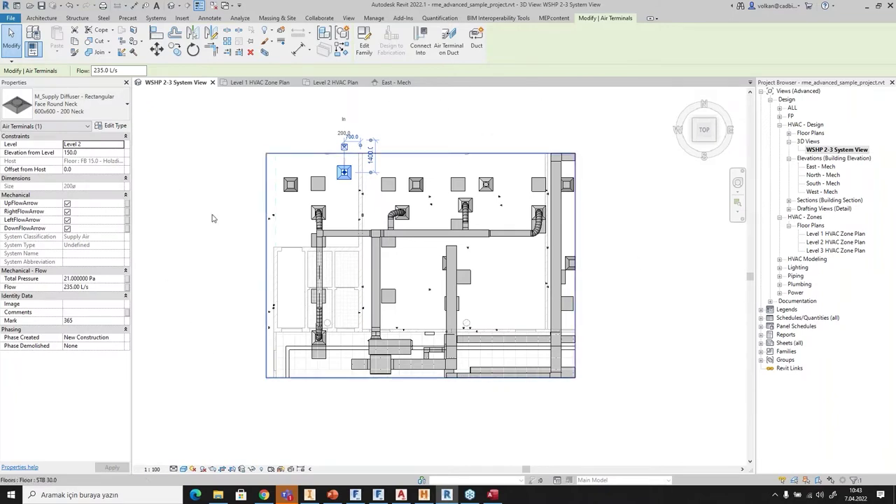
Start a new project and browse for a template file in the Templates folder.
click(10, 20)
click(21, 55)
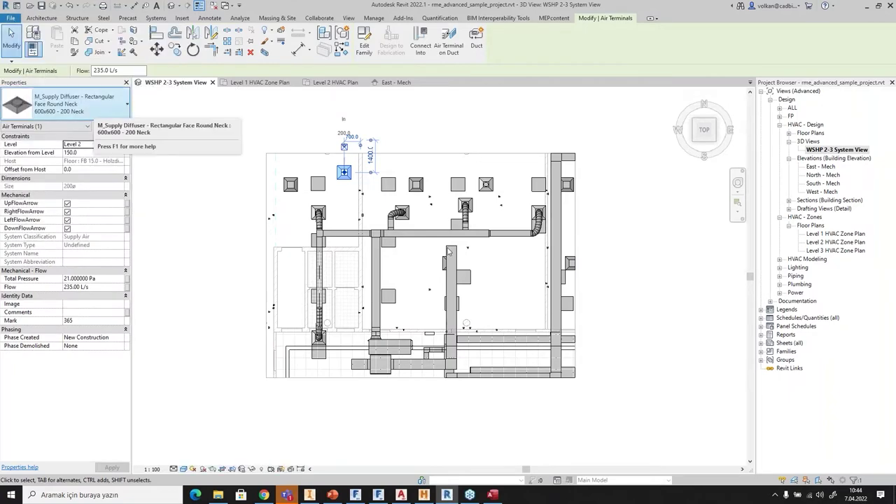
click(449, 104)
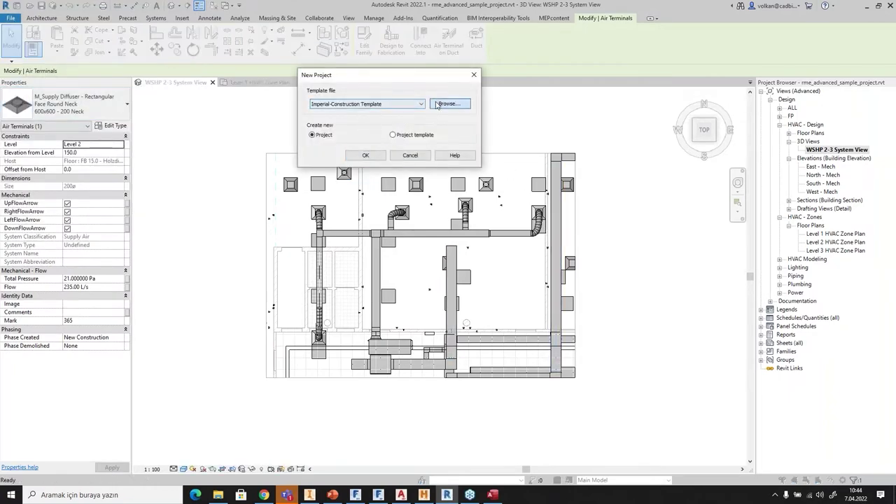
click(750, 79)
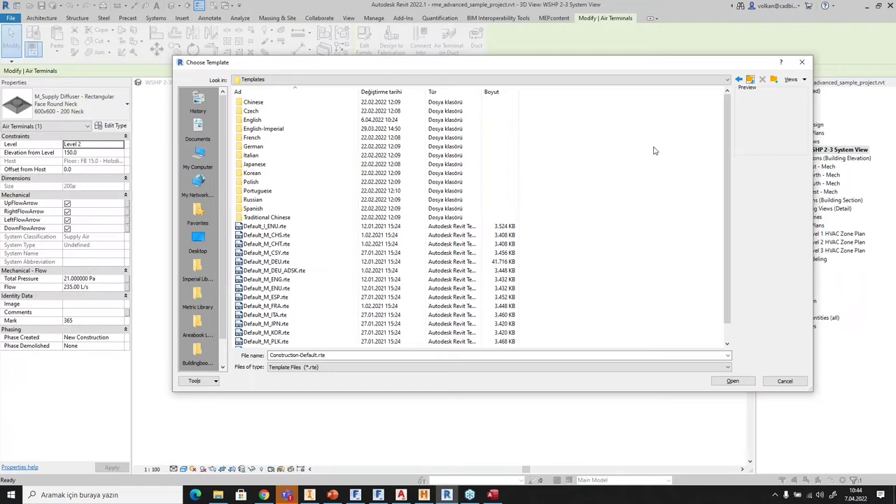
Reposition and narrow the Choose Template dialog so the language folders and template files stay readable.
drag(568, 66, 550, 146)
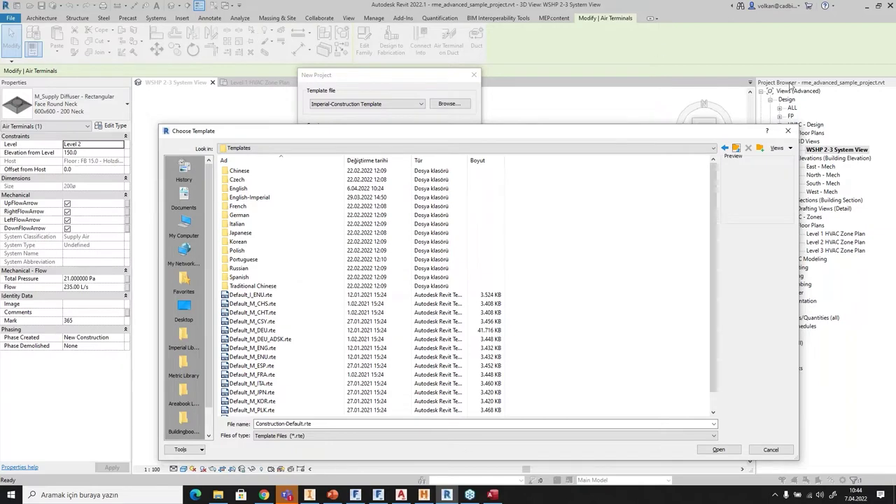
drag(693, 135, 643, 133)
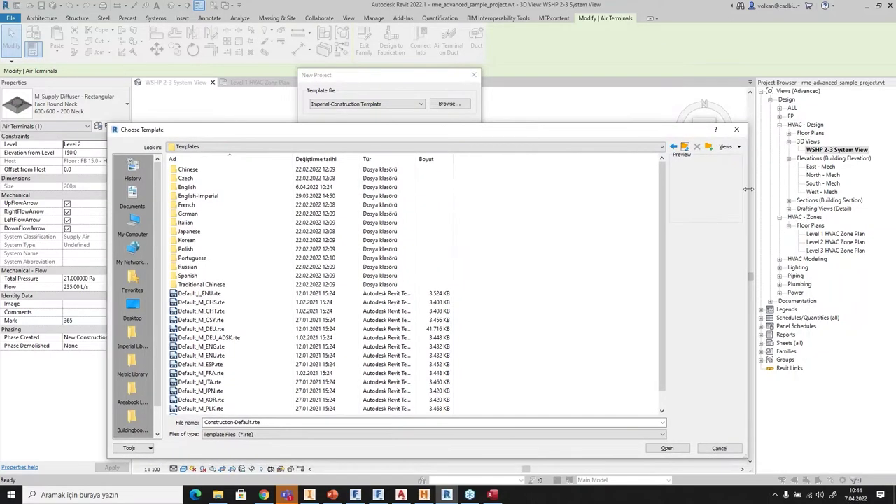
drag(749, 188, 645, 188)
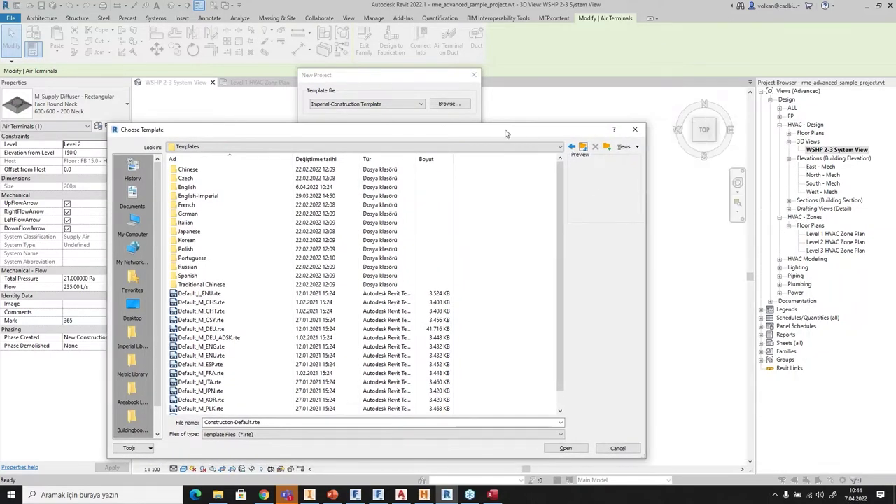
drag(506, 133, 547, 127)
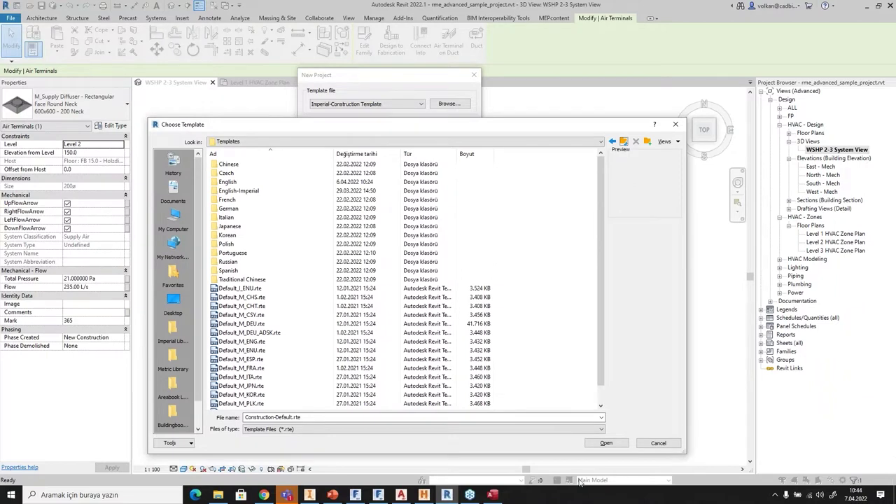
Create the new project from the Systems-DefaultGBRENU.rte template in the English folder.
click(238, 191)
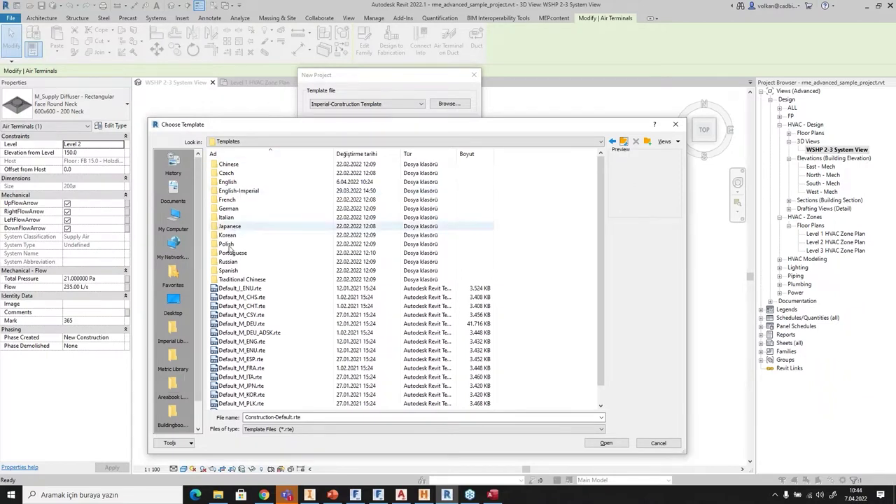
click(221, 182)
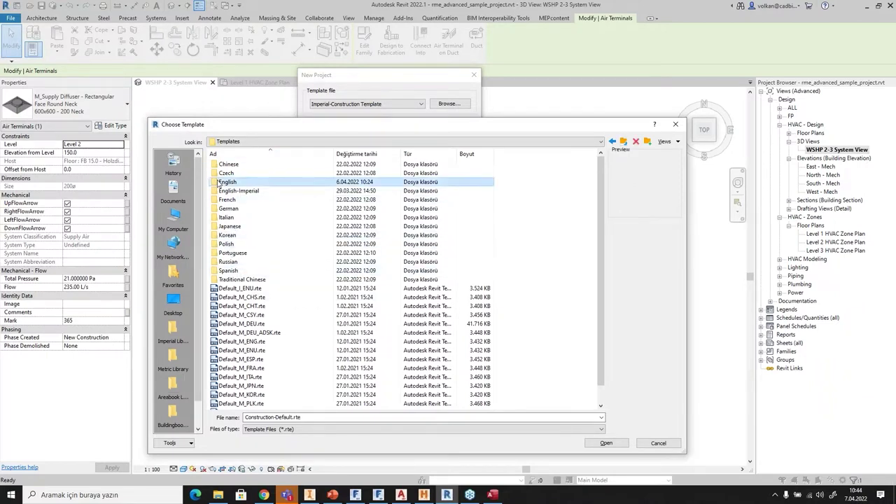
double_click(222, 182)
click(242, 359)
click(606, 443)
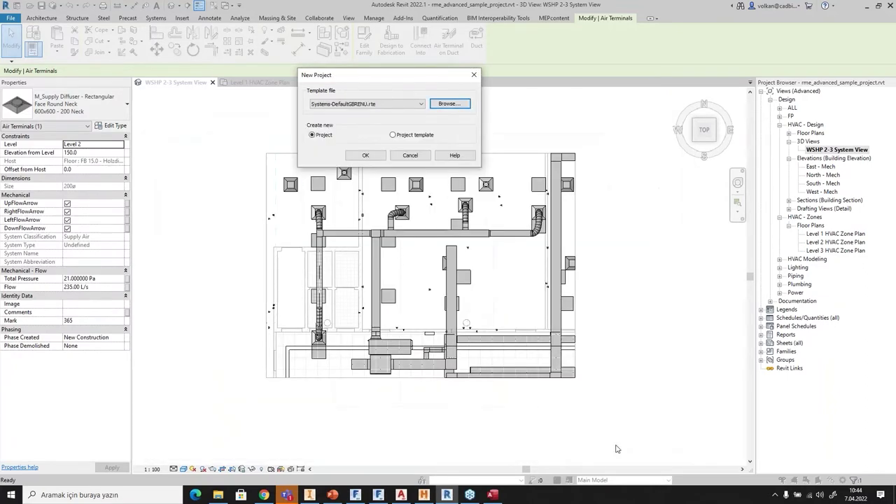
click(364, 156)
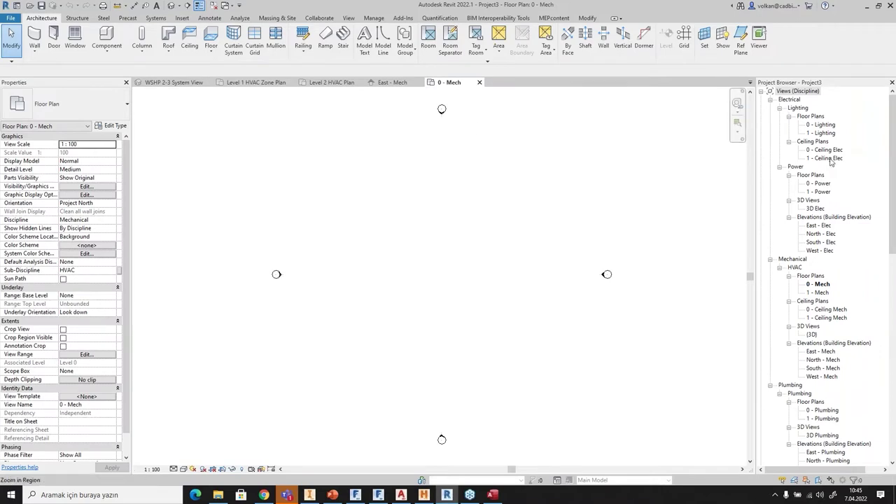
Examine the Electrical, Mechanical and Plumbing views that the template provides in the Project Browser.
scroll(817, 292, down, 1)
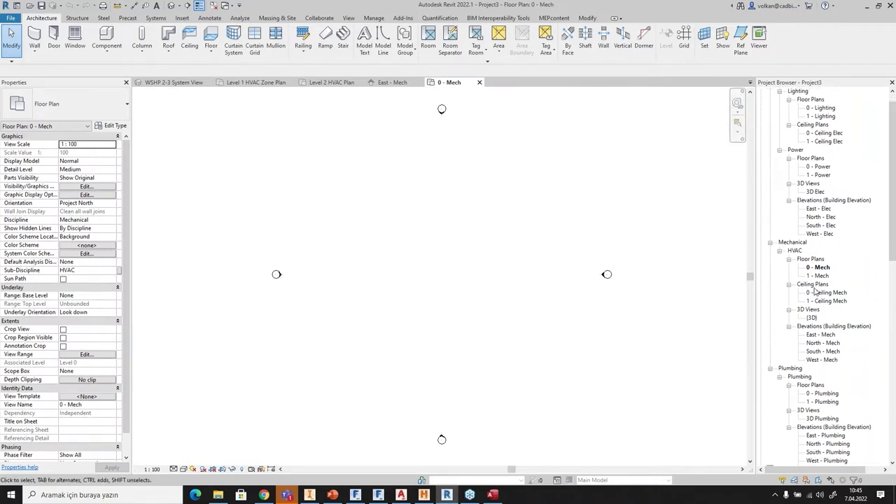
scroll(817, 291, down, 1)
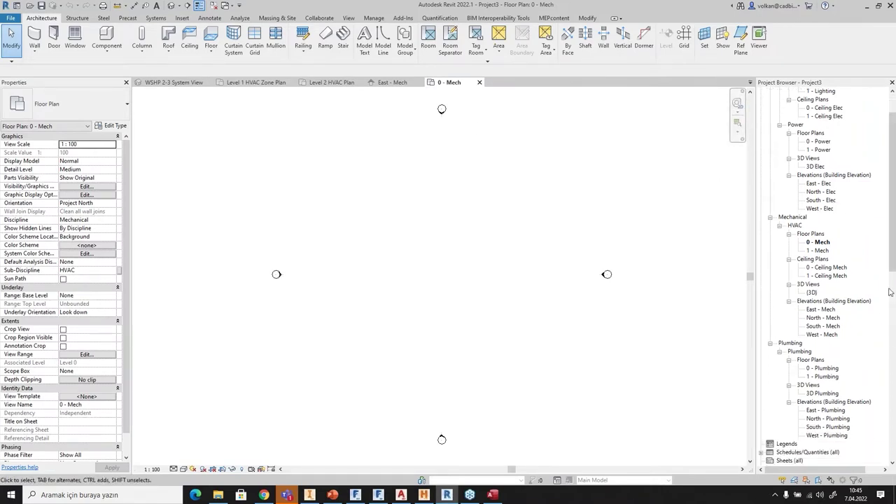
scroll(858, 283, down, 2)
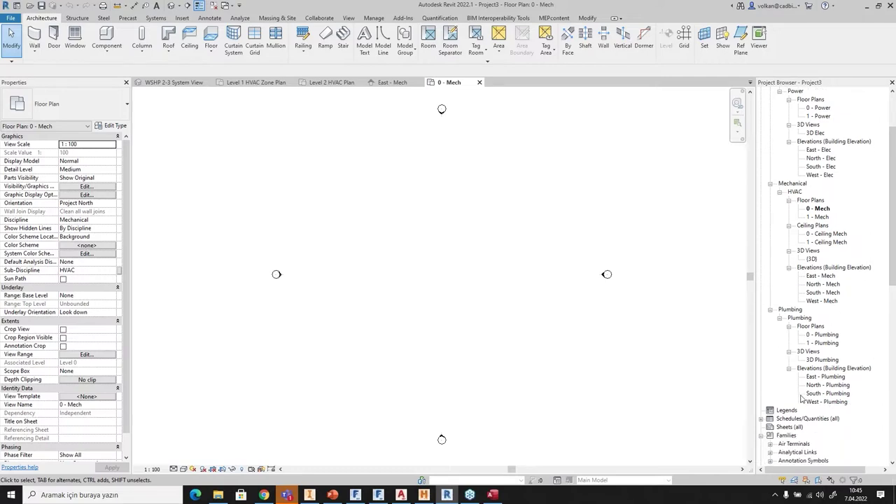
scroll(824, 232, up, 2)
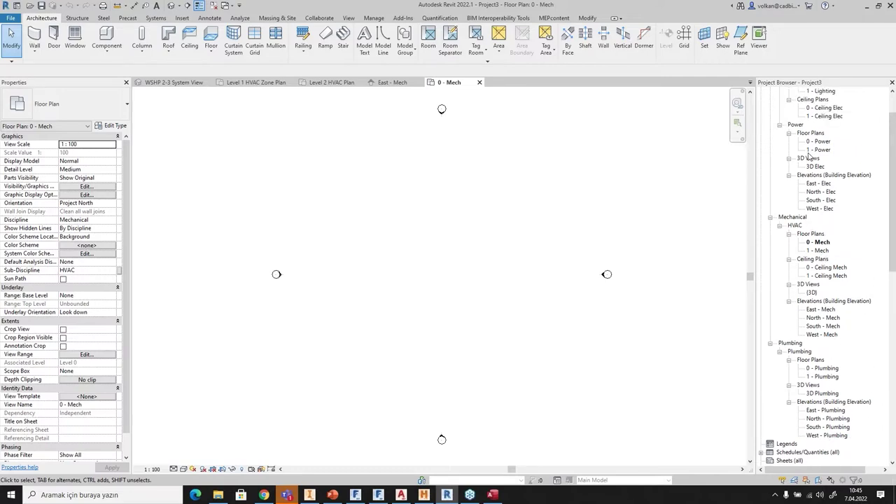
scroll(809, 156, up, 2)
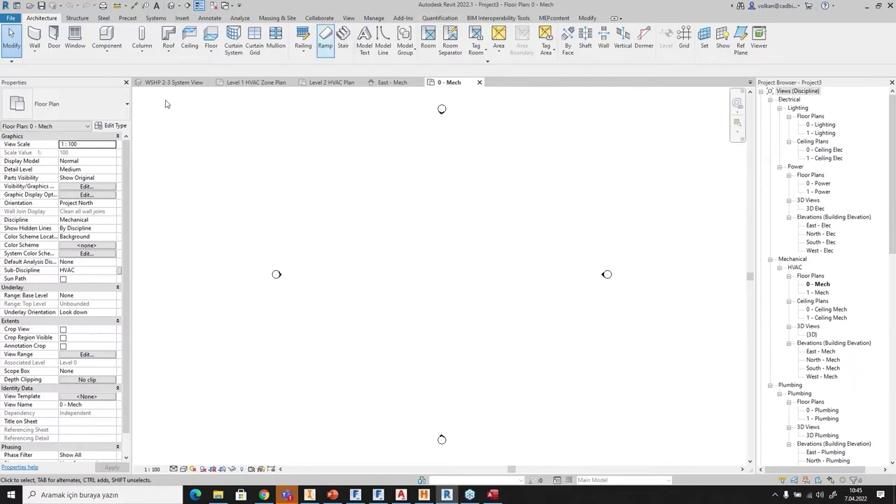
Place a Fan Coil Unit - Ceiling Ducted - CHW of type 940 LPS in the 0 - Mech plan and finish placement.
click(155, 18)
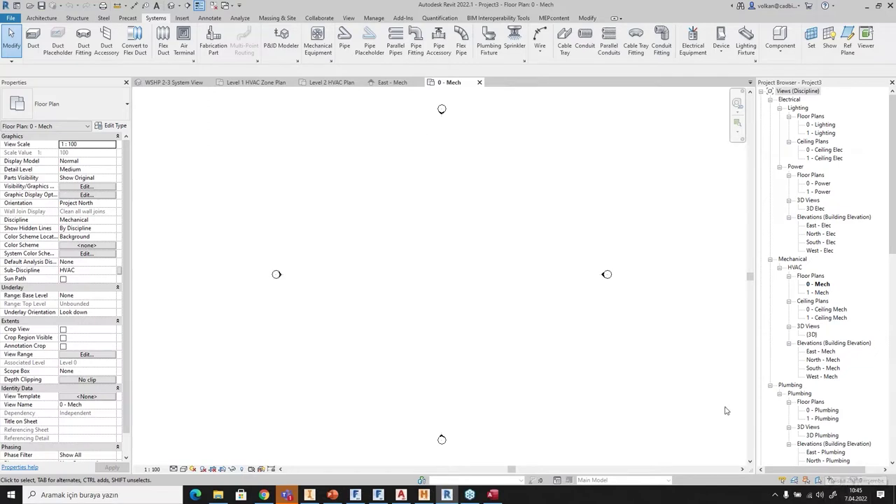
middle_drag(450, 282, 445, 276)
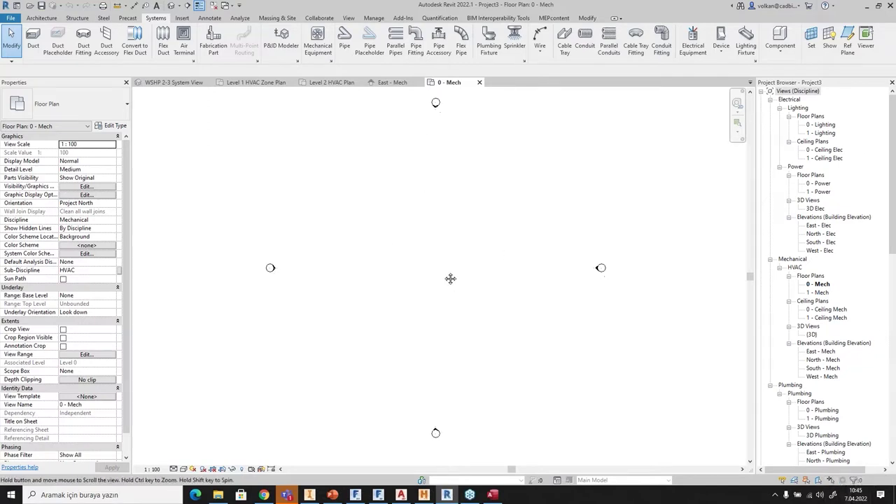
click(318, 39)
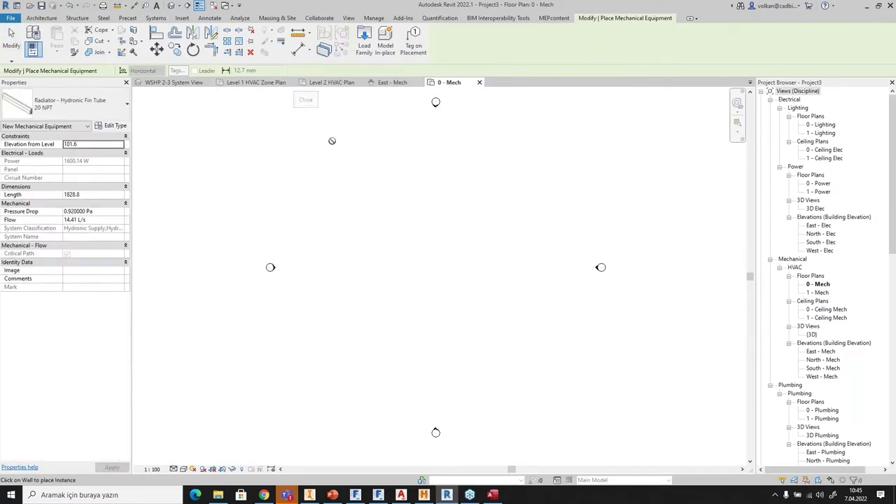
click(119, 112)
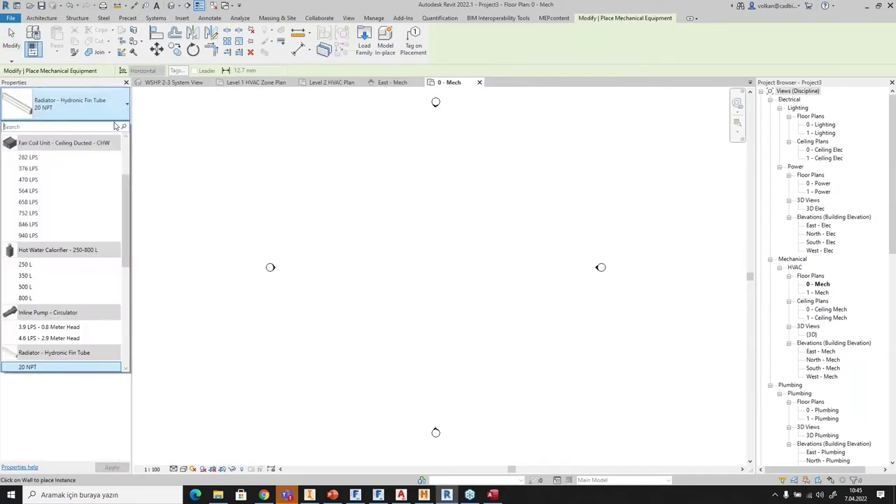
mouse_move(63, 239)
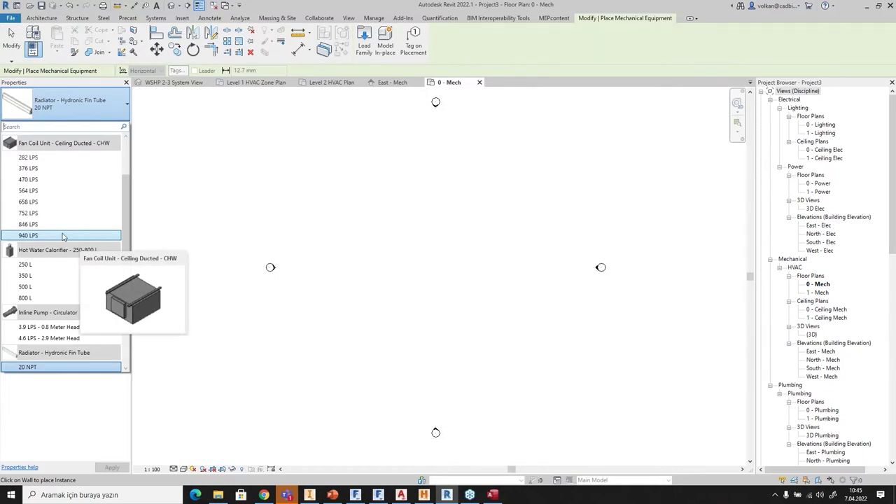
click(63, 236)
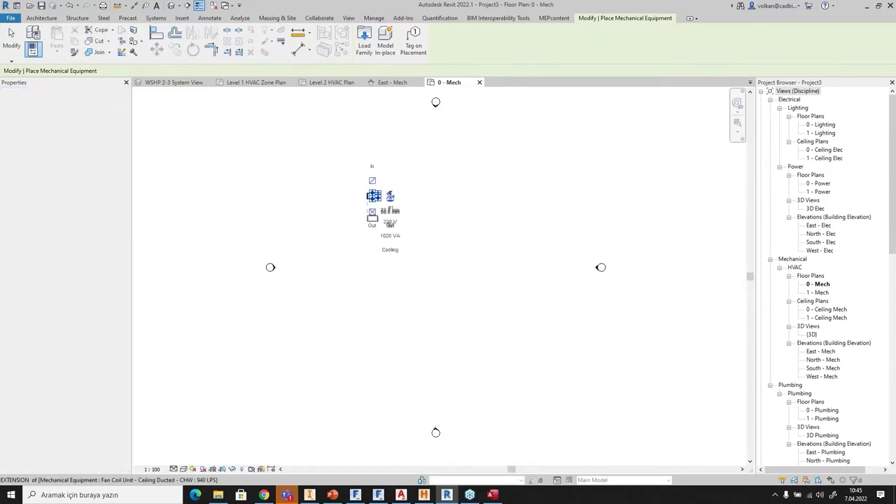
click(407, 221)
right_click(510, 148)
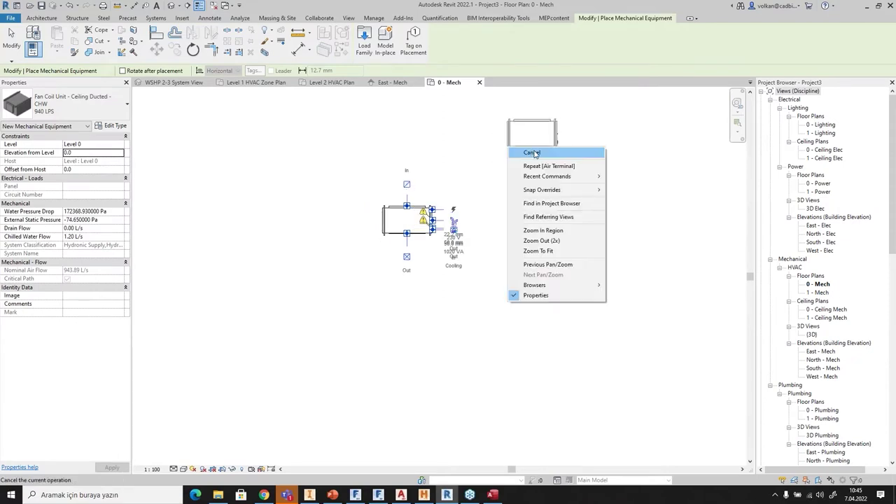
click(533, 152)
right_click(453, 168)
click(468, 174)
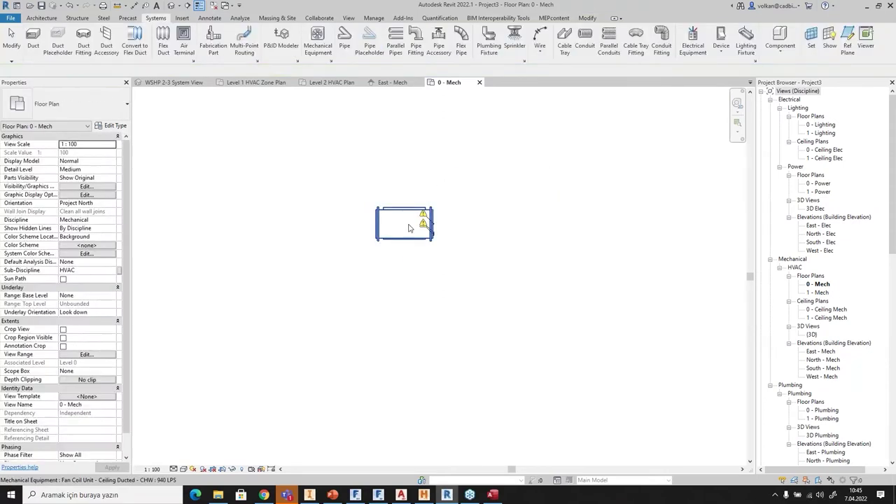
Select the fan coil unit and examine its electrical, pipe and duct connectors on all sides.
scroll(448, 238, up, 3)
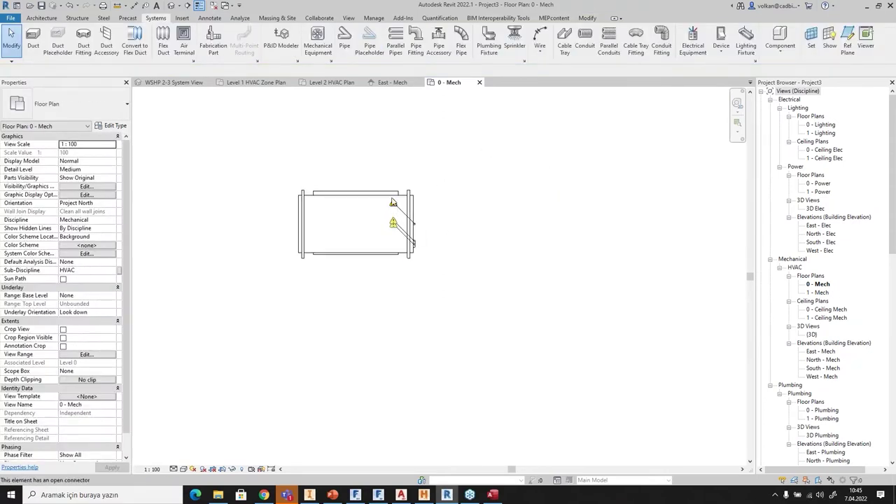
click(395, 202)
scroll(448, 252, up, 3)
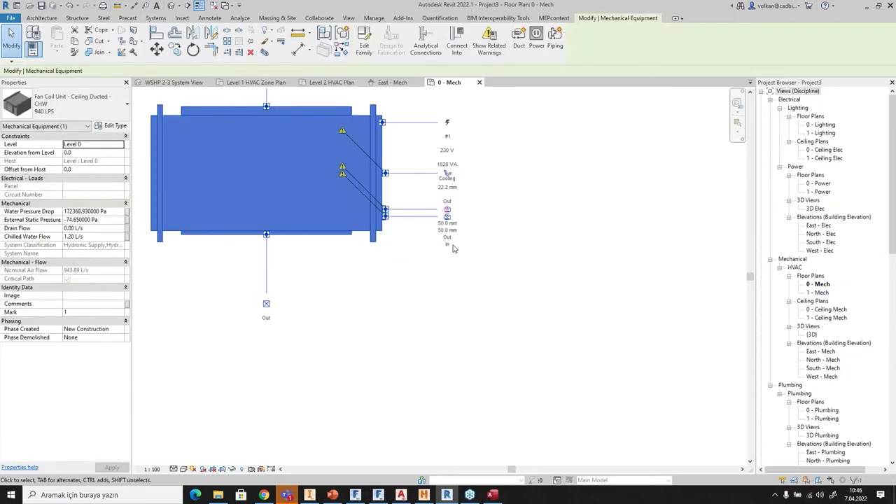
scroll(454, 248, up, 2)
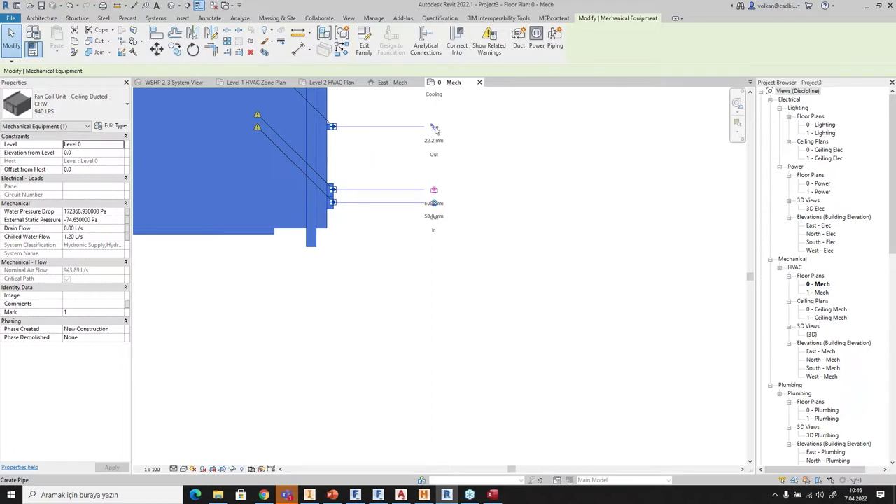
middle_drag(434, 128, 505, 290)
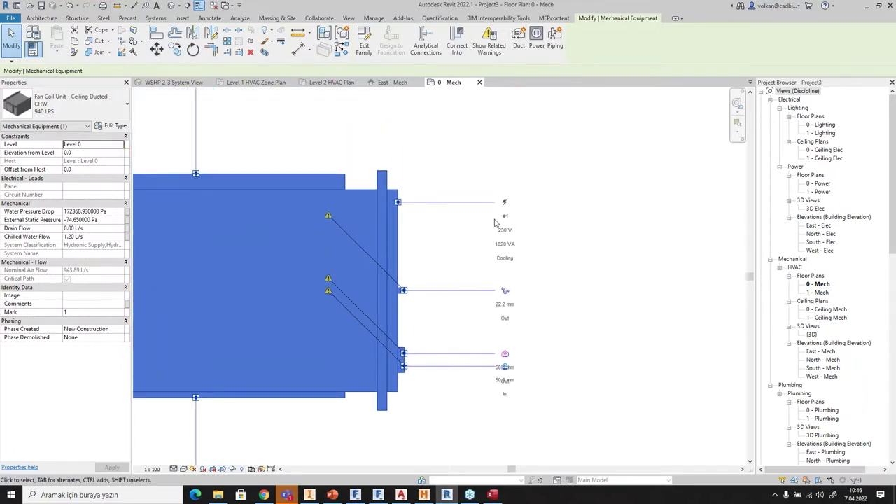
middle_drag(437, 340, 613, 199)
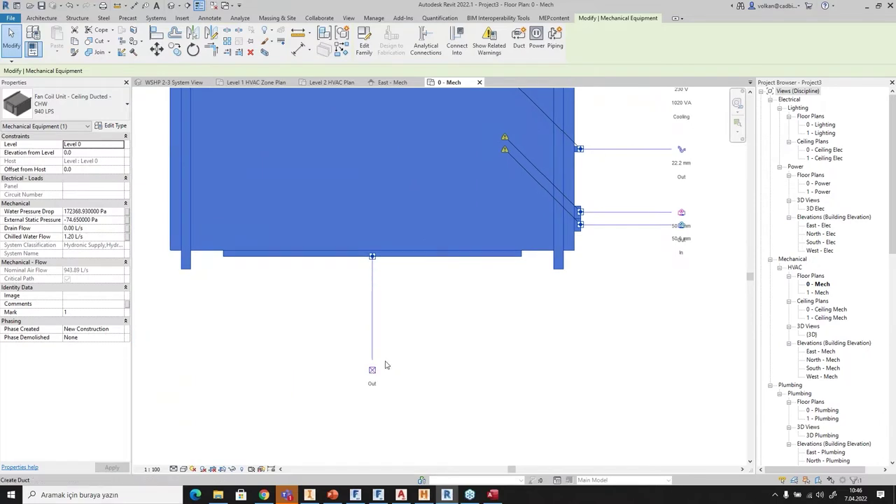
scroll(372, 383, down, 3)
middle_drag(399, 158, 321, 266)
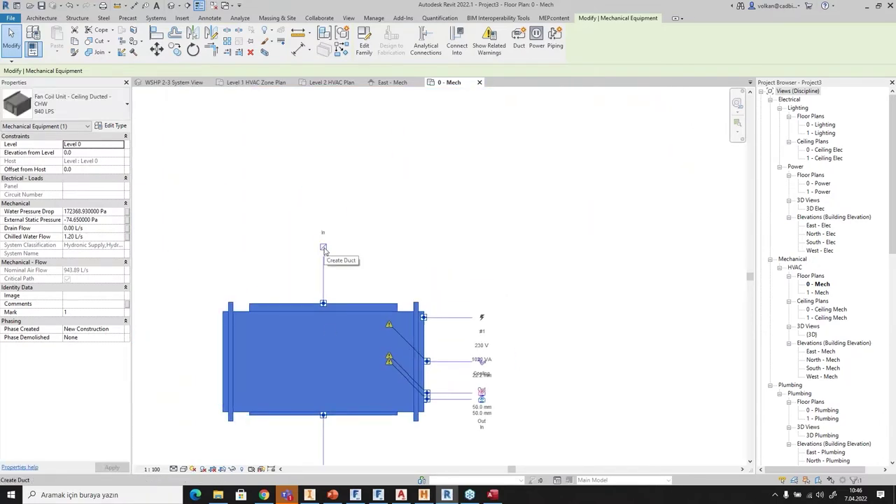
scroll(324, 248, down, 4)
scroll(411, 209, up, 2)
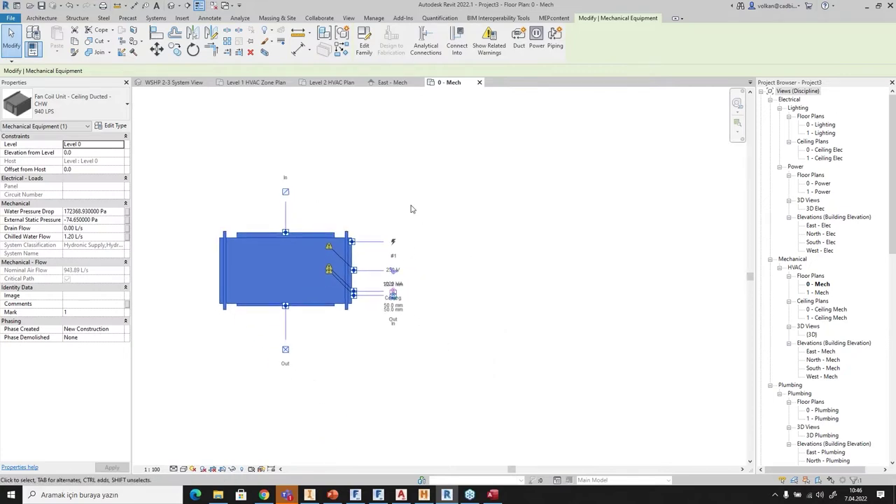
Open the default 3D view of the fan coil unit and set its visual style to Realistic.
click(172, 5)
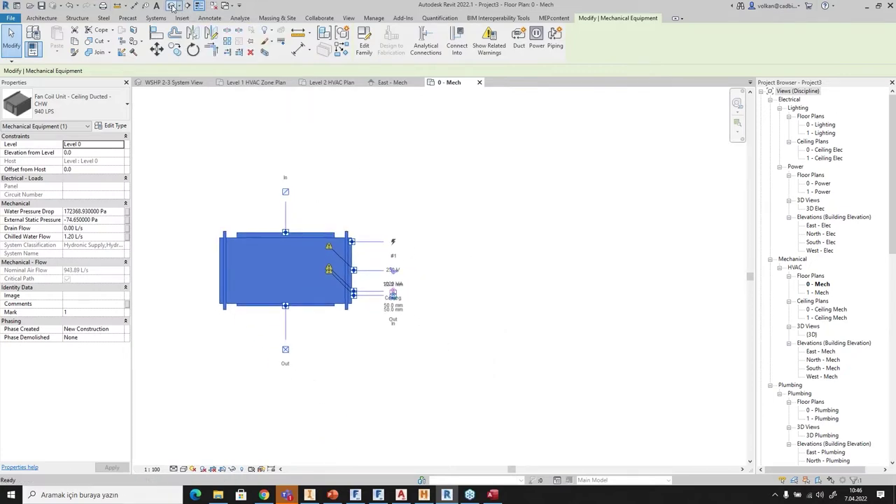
click(483, 305)
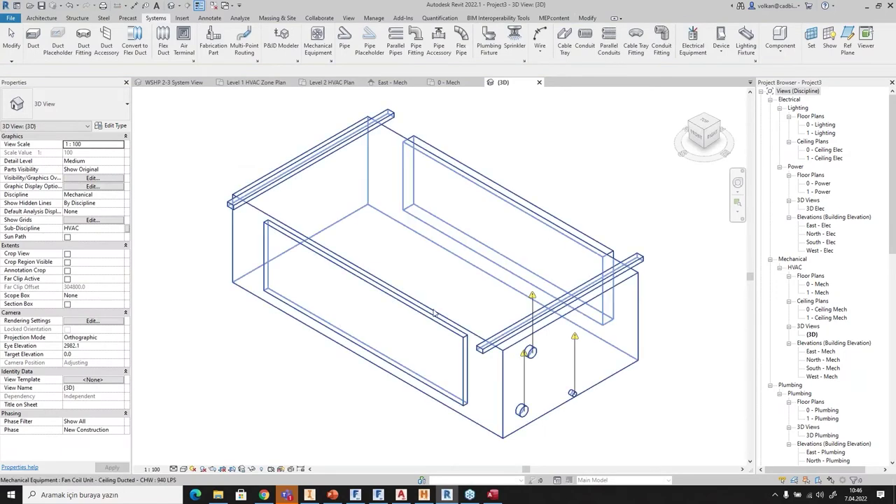
click(183, 469)
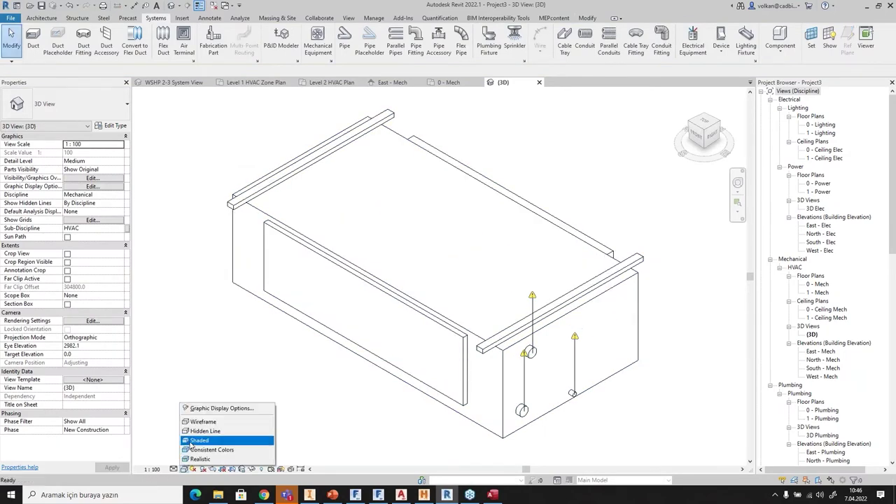
click(193, 461)
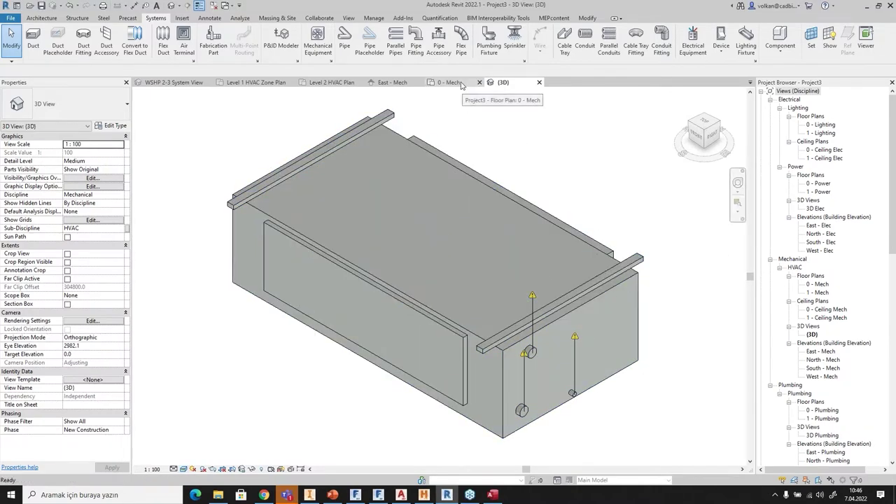
Return to the 0 - Mech plan and place a Supply Diffuser of type 600 x 600 Face 300 x 300 Connection near the fan coil unit.
click(452, 82)
scroll(476, 231, down, 2)
middle_drag(608, 236, 448, 250)
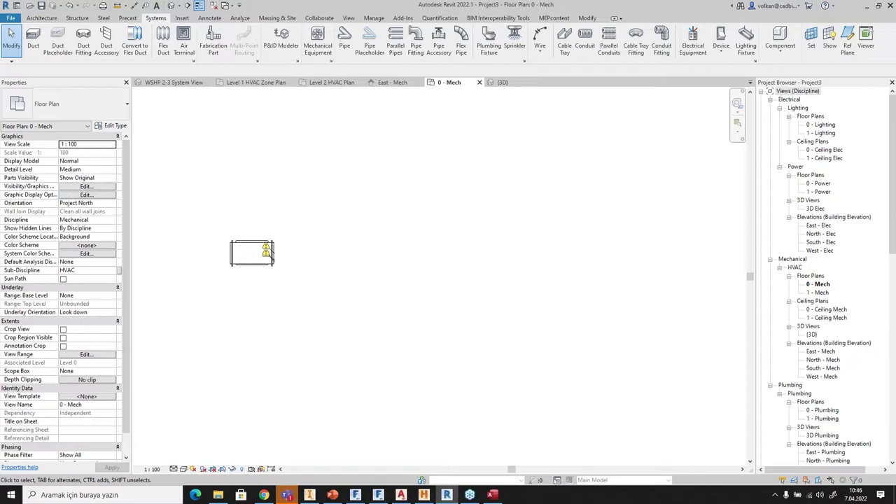
click(183, 37)
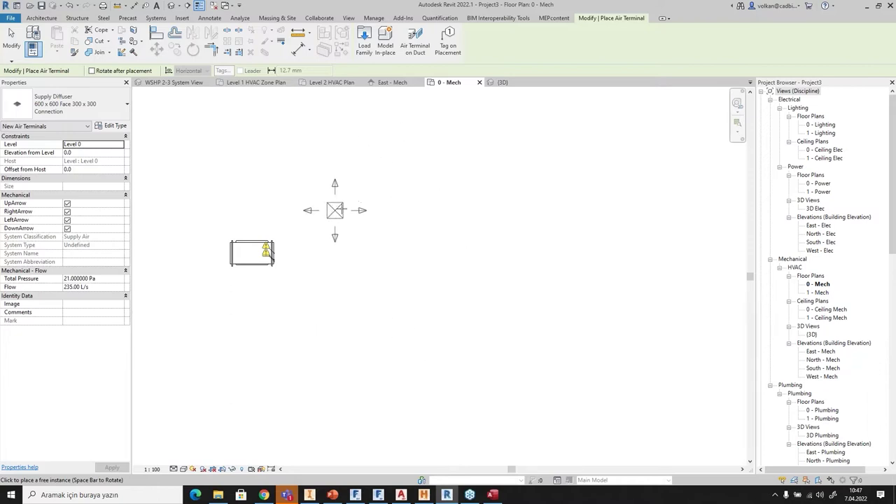
click(415, 136)
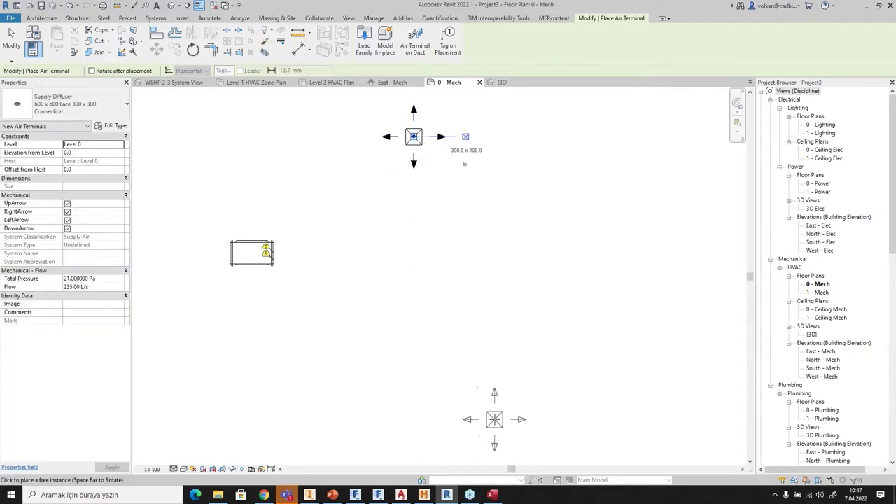
Place three more supply diffusers of the same type, spread around the 0 - Mech plan, and finish placement.
scroll(485, 406, down, 1)
middle_drag(485, 406, 425, 319)
click(385, 360)
scroll(519, 360, down, 2)
middle_drag(518, 360, 486, 366)
scroll(486, 366, up, 1)
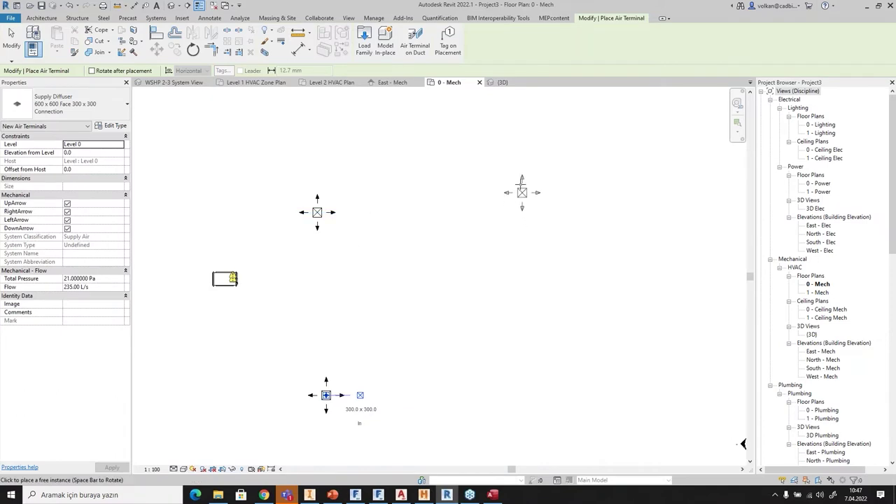
middle_drag(555, 424, 499, 355)
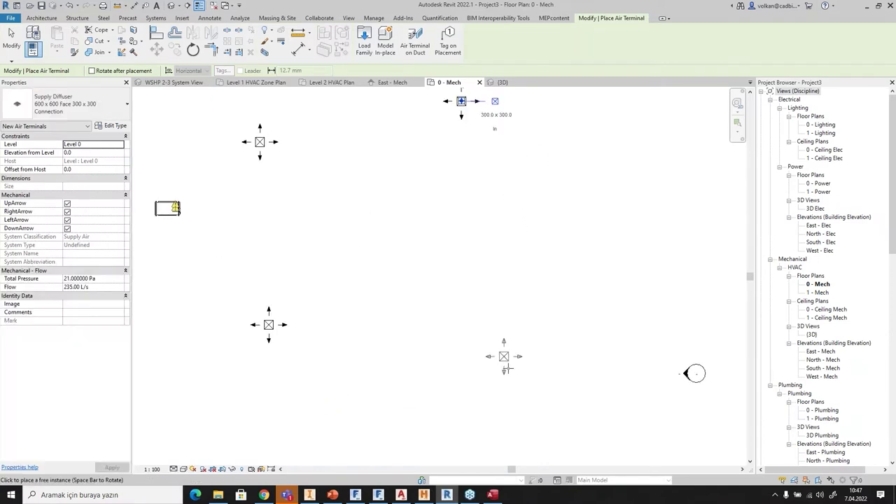
right_click(509, 374)
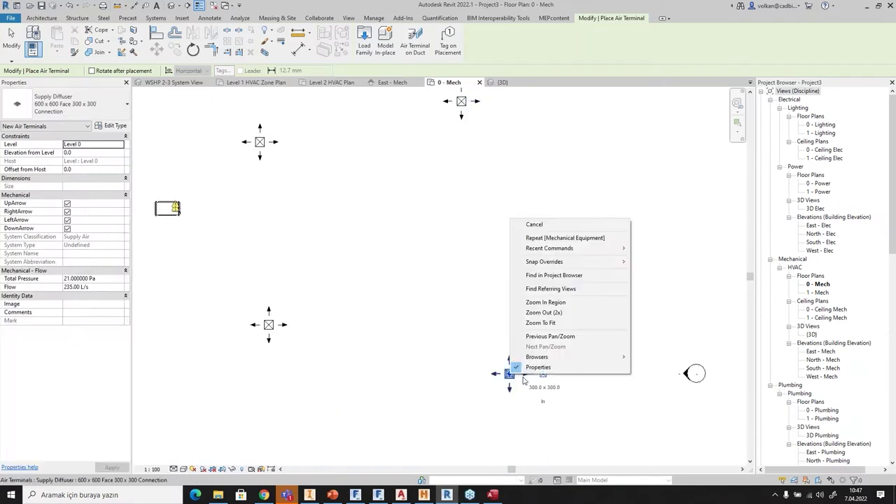
click(534, 224)
right_click(564, 245)
click(585, 257)
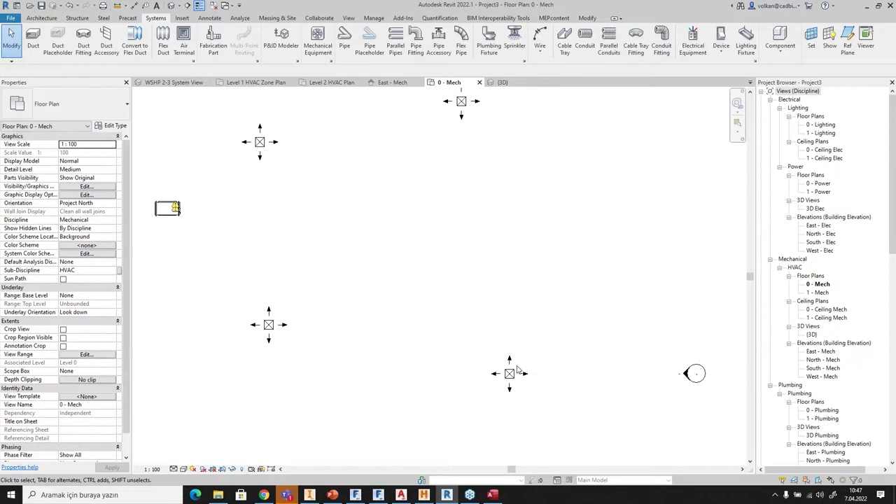
Examine the English family template files offered for a new family, and close the template selection without choosing one.
click(511, 373)
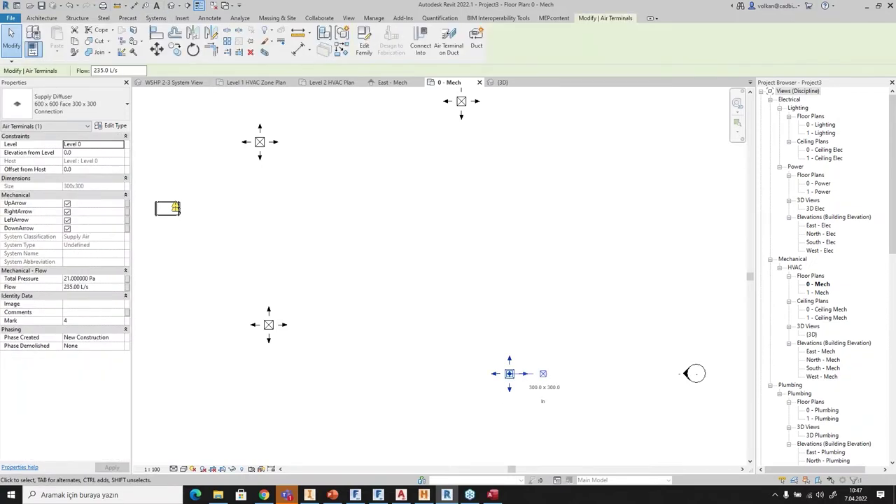
click(13, 19)
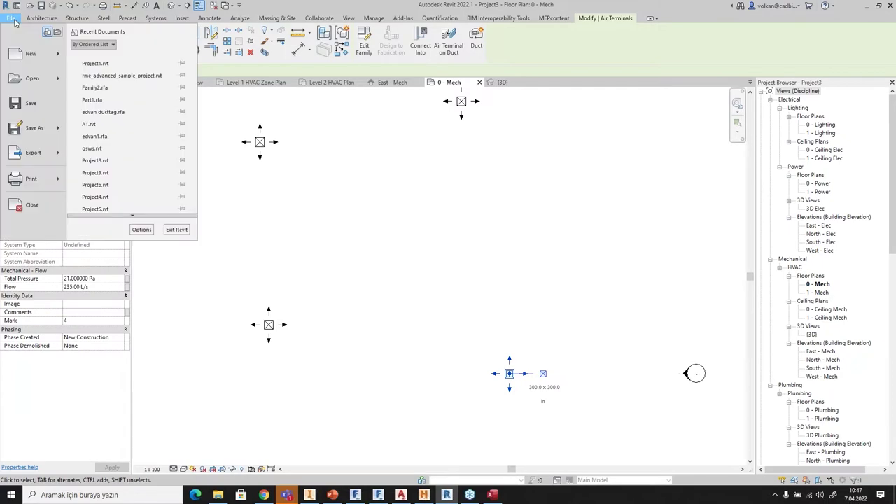
mouse_move(40, 55)
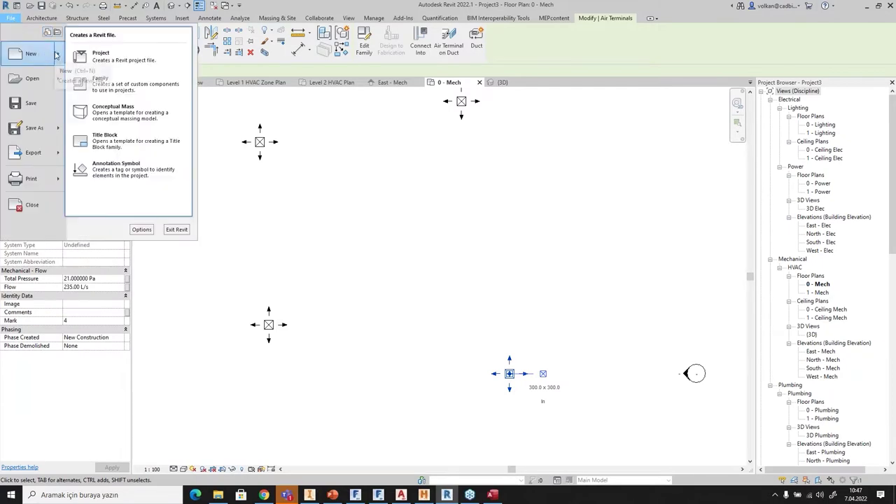
click(119, 85)
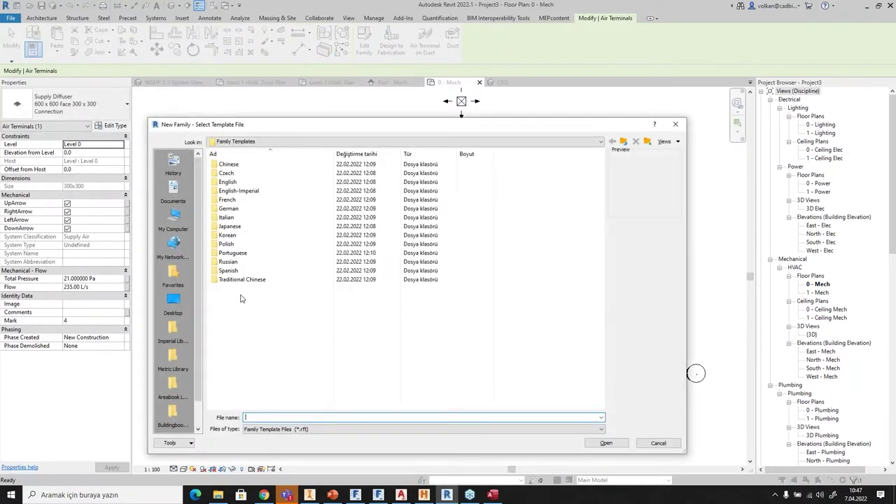
double_click(230, 182)
scroll(301, 336, down, 9)
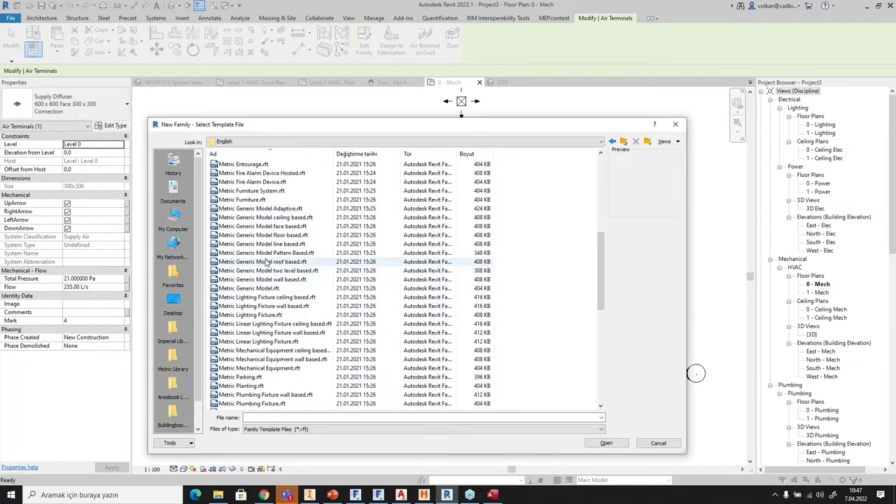
scroll(280, 315, down, 2)
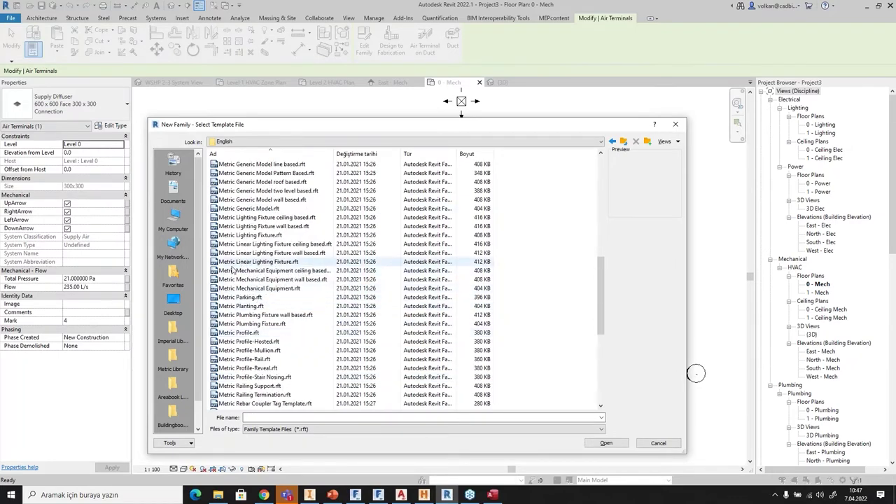
scroll(268, 303, down, 5)
scroll(268, 302, down, 4)
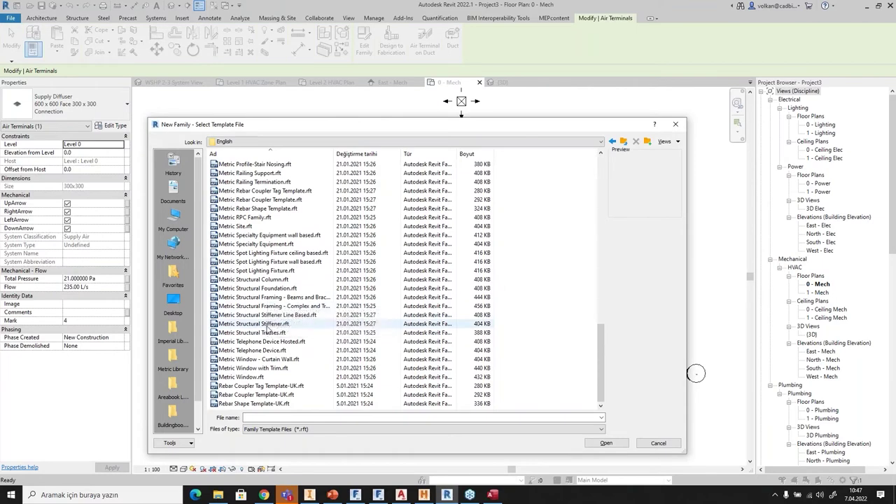
scroll(259, 291, up, 13)
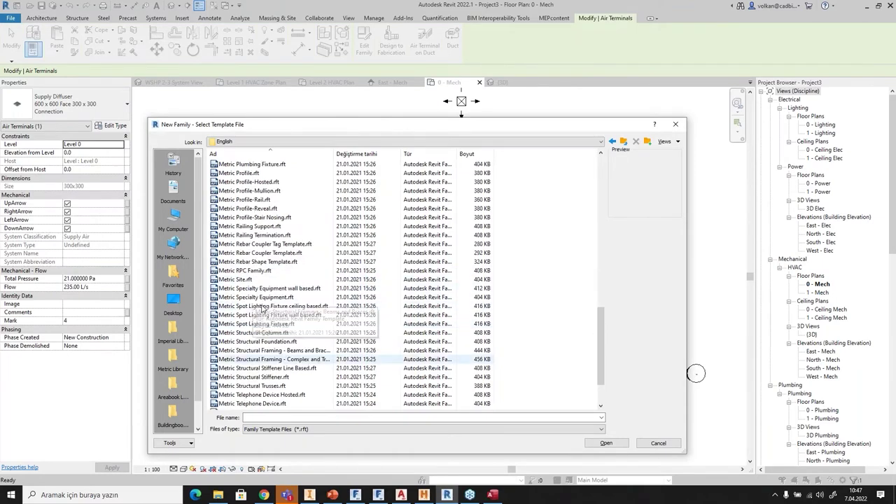
scroll(267, 299, up, 7)
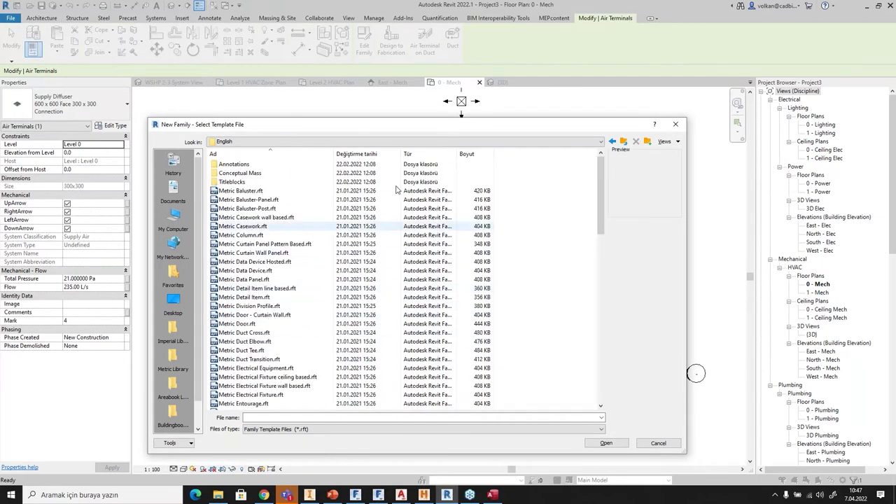
click(675, 125)
click(610, 237)
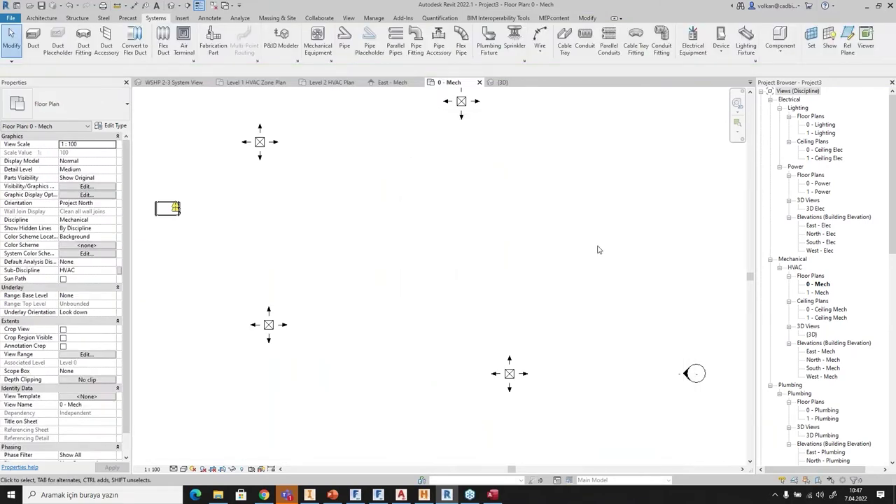
Open the default 3D view and compare the heights of the fan coil unit and the supply diffusers from the side.
mouse_move(440, 214)
middle_down()
mouse_move(474, 253)
mouse_move(514, 271)
middle_up()
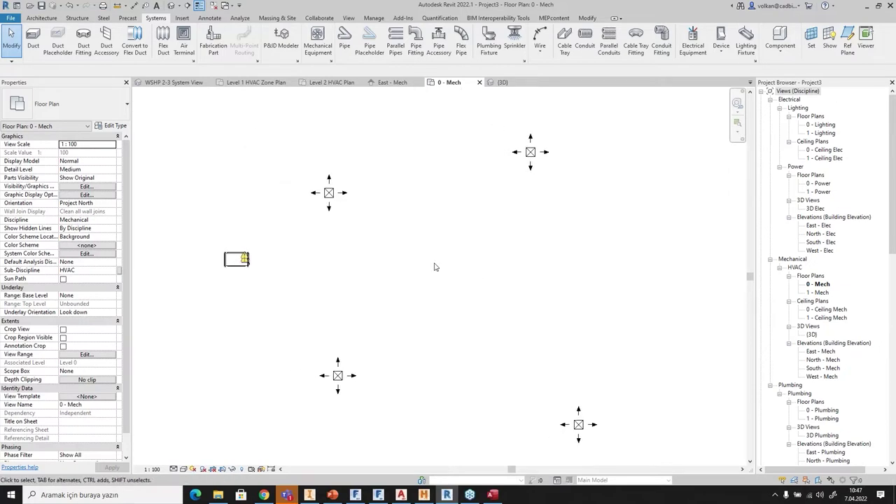
click(335, 196)
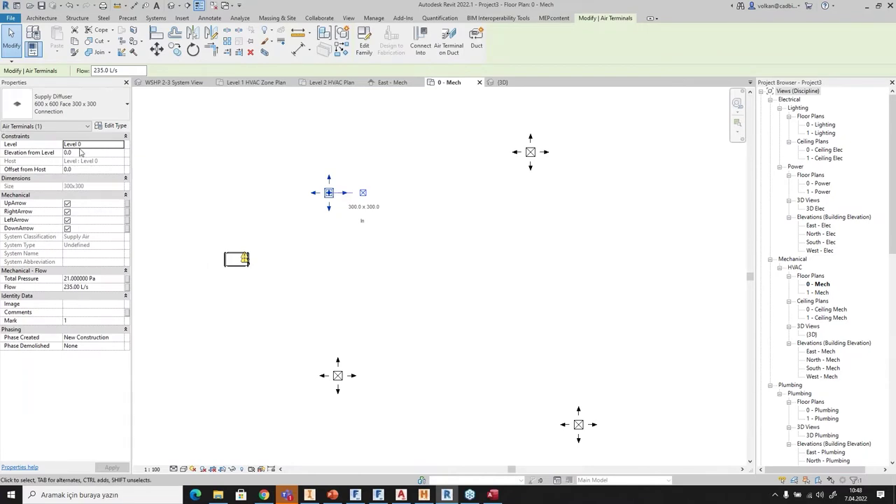
click(171, 5)
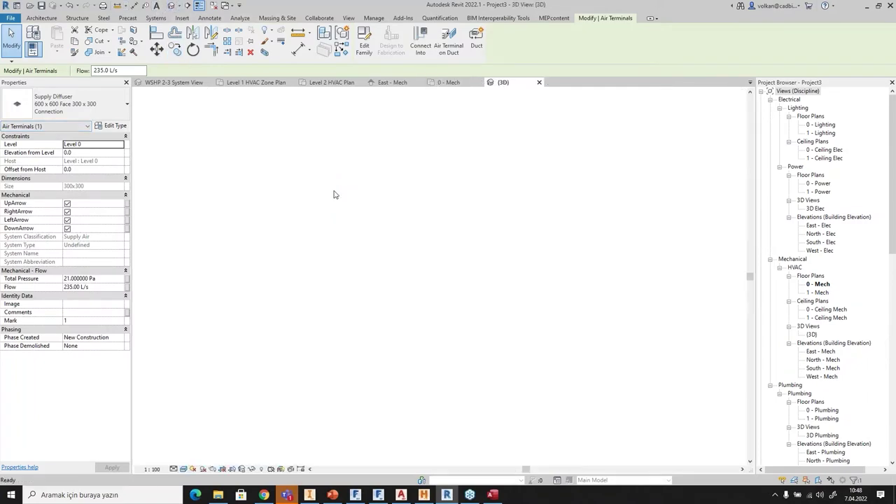
key(Escape)
scroll(593, 257, down, 5)
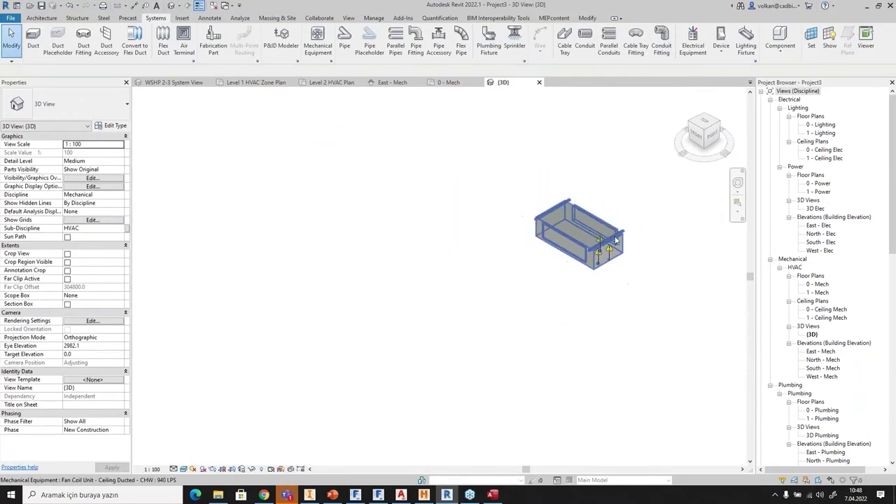
click(707, 138)
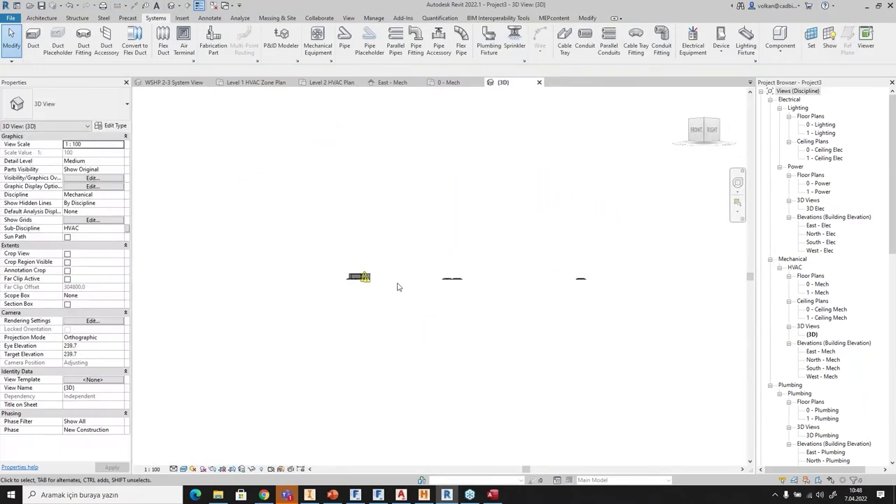
scroll(490, 280, up, 3)
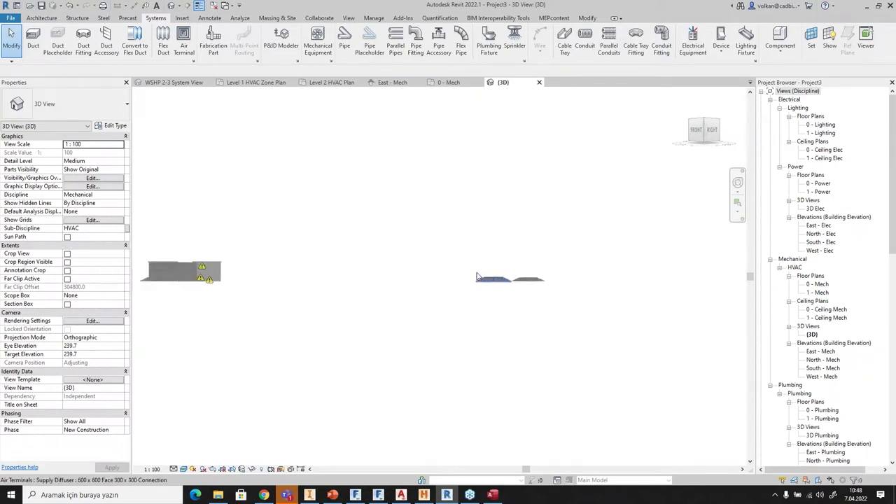
click(203, 273)
middle_drag(404, 290, 506, 290)
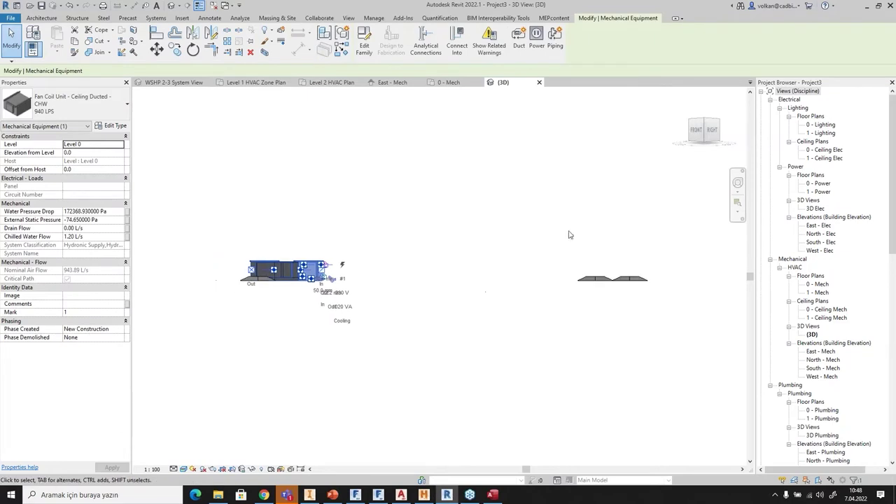
drag(692, 145, 658, 148)
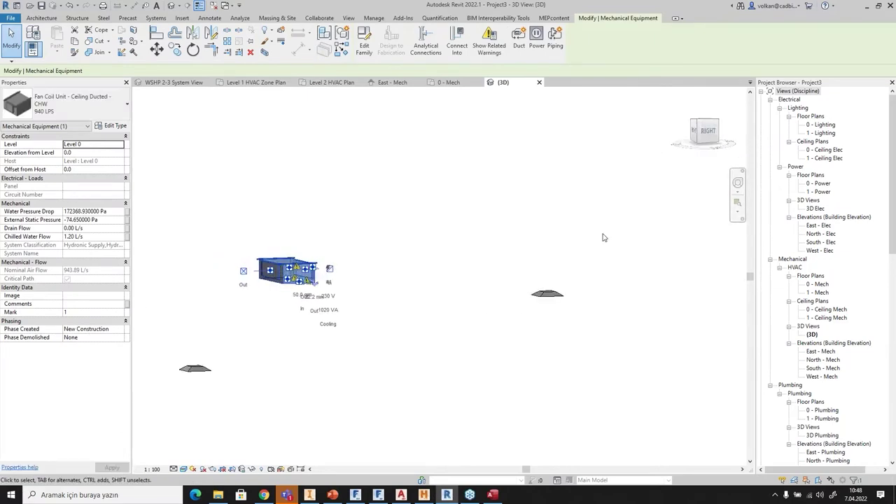
click(594, 269)
Set the Elevation from Level of the supply diffuser nearest the fan coil unit to 250, viewing it from the right.
click(547, 293)
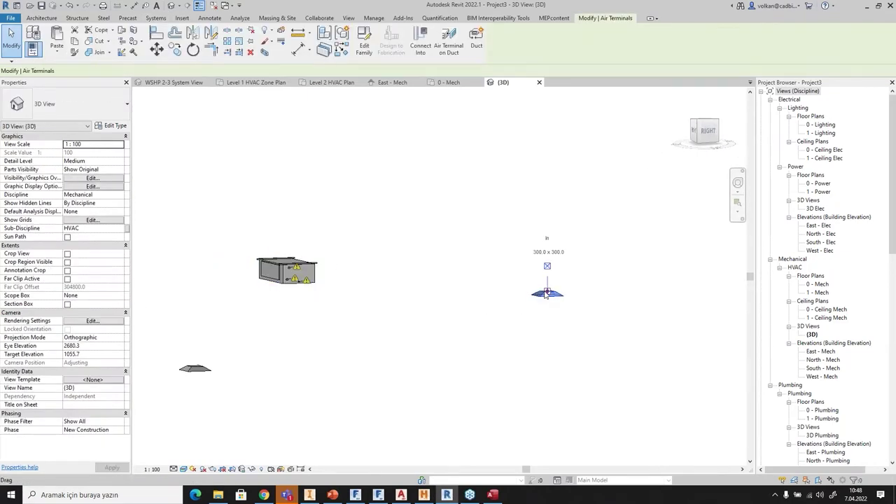
click(709, 131)
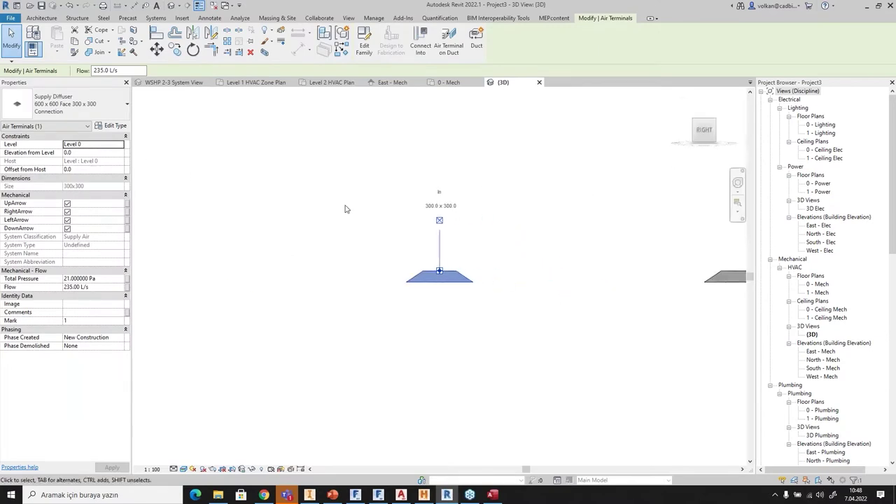
scroll(371, 235, down, 3)
click(85, 154)
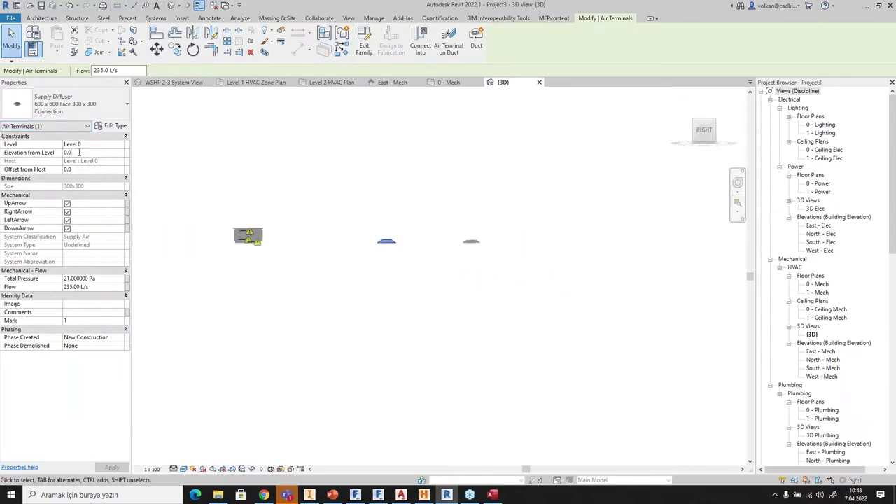
text(250.0)
key(Return)
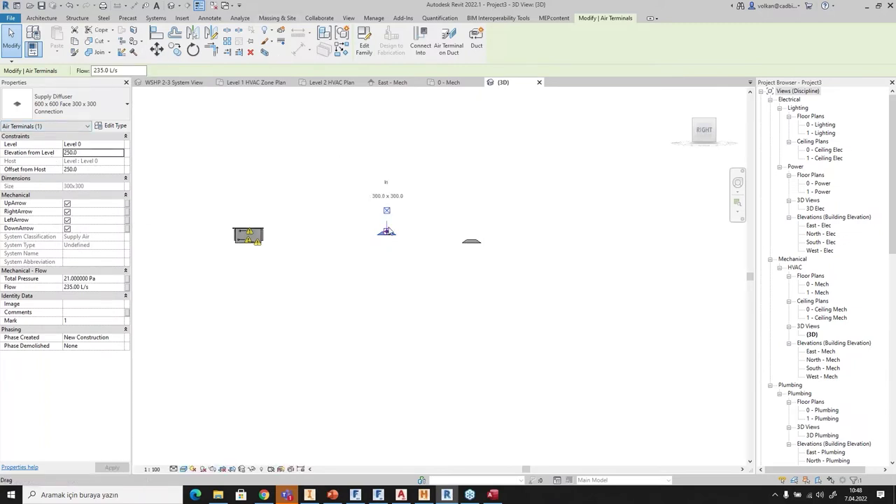
Set the same supply diffuser's Elevation from Level back to 0.
mouse_move(702, 132)
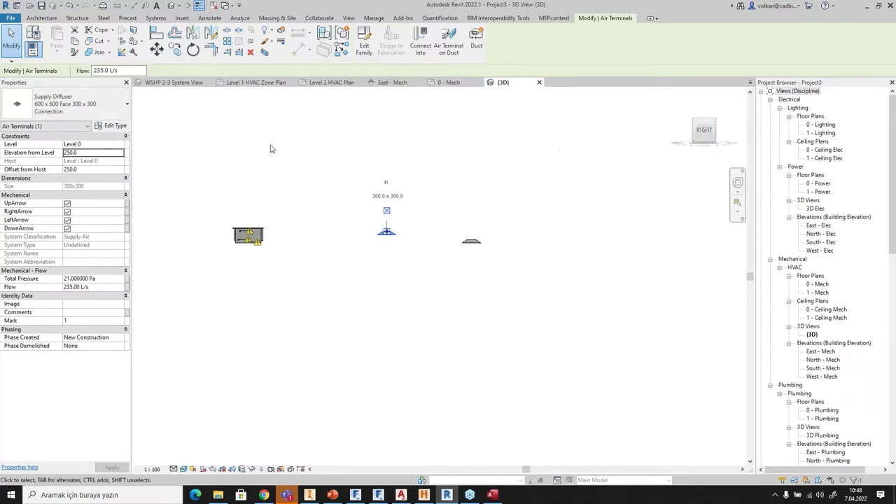
click(91, 153)
text(0)
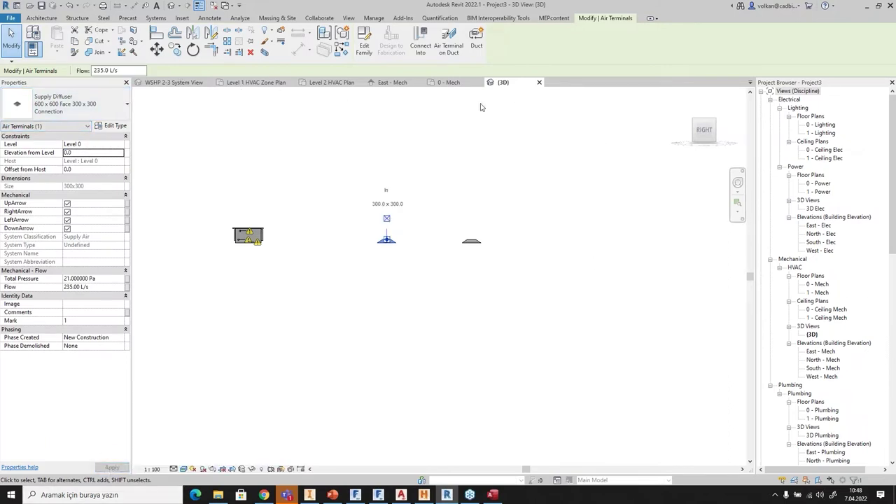
In the 0 - Mech floor plan, draw a stepped three-segment 300x300 rectangular duct run in empty space, using type Flanged Square Bend / Tee.
click(450, 82)
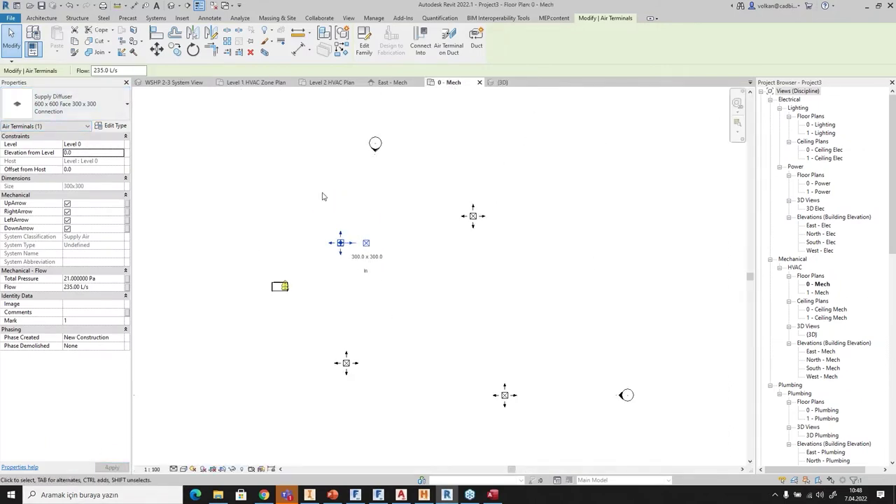
click(157, 19)
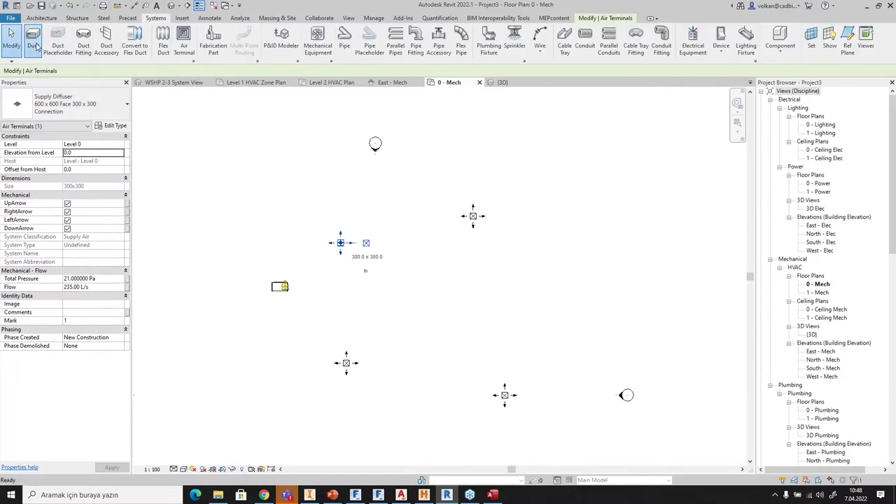
click(35, 43)
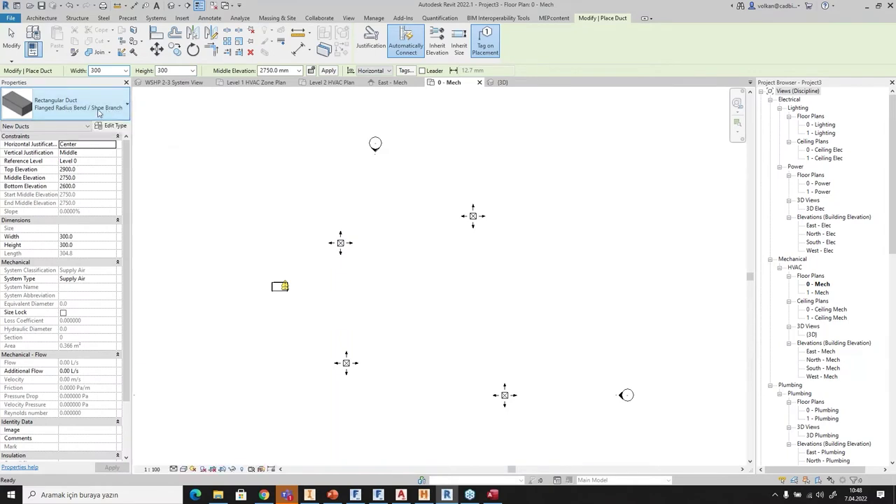
click(99, 112)
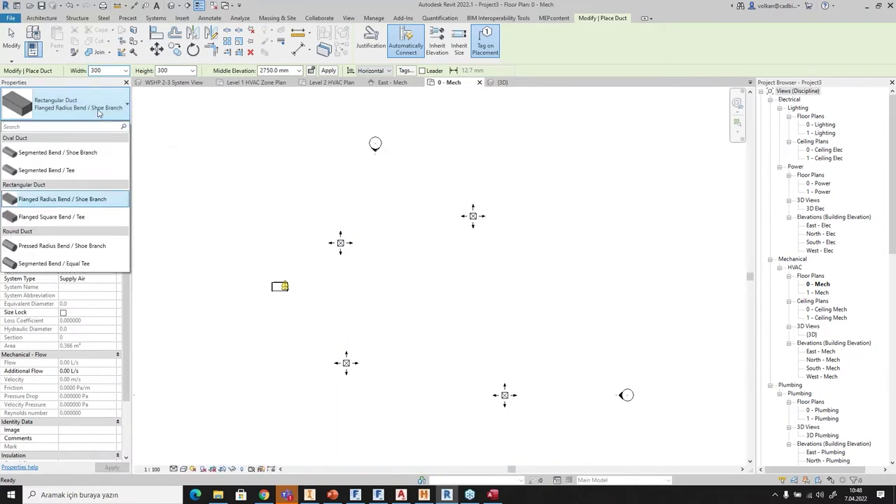
click(81, 217)
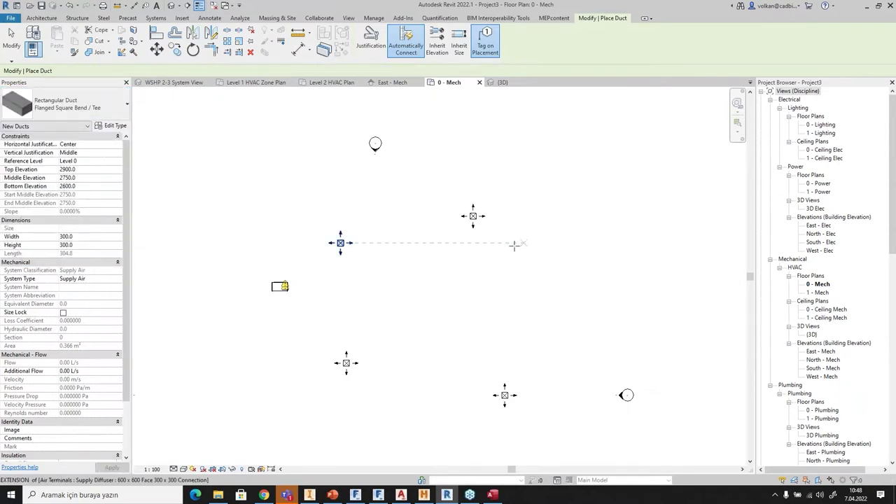
middle_drag(581, 150, 290, 304)
click(324, 217)
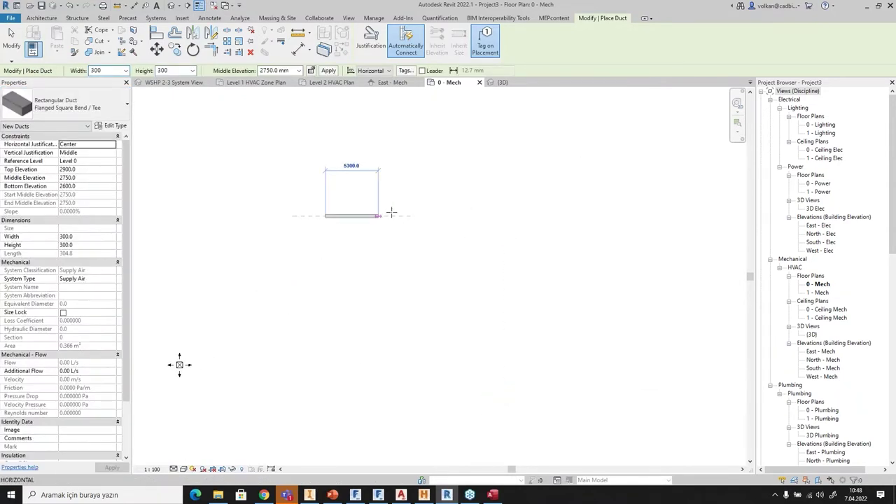
click(419, 285)
scroll(419, 286, up, 2)
click(514, 288)
right_click(514, 287)
click(543, 294)
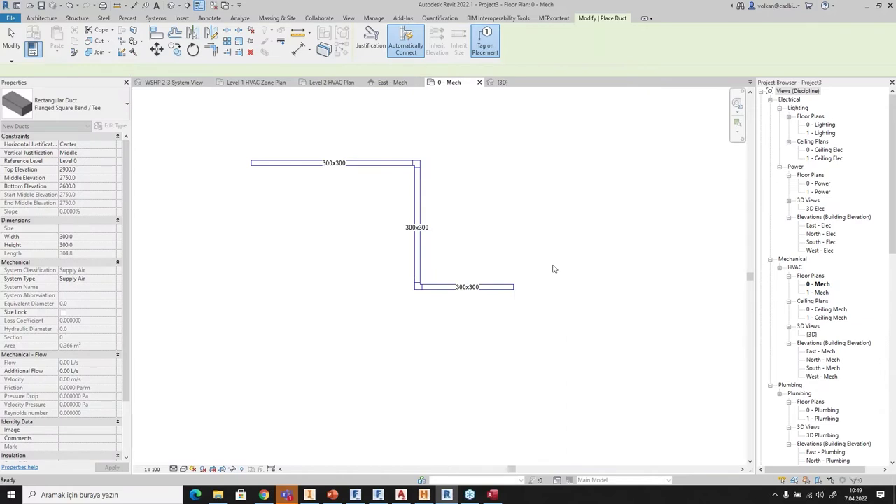
right_click(554, 268)
click(555, 266)
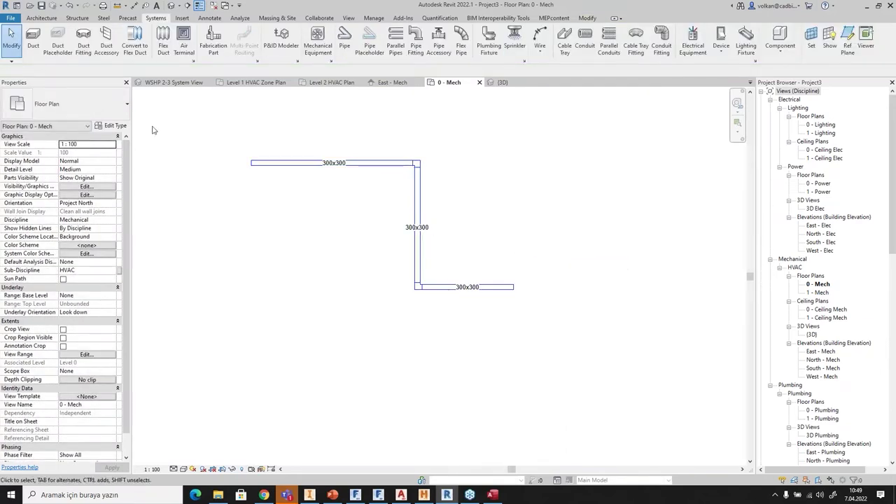
Draw a matching stepped 300x300 rectangular duct run beside the first one, using type Flanged Radius Bend / Shoe Branch.
click(33, 39)
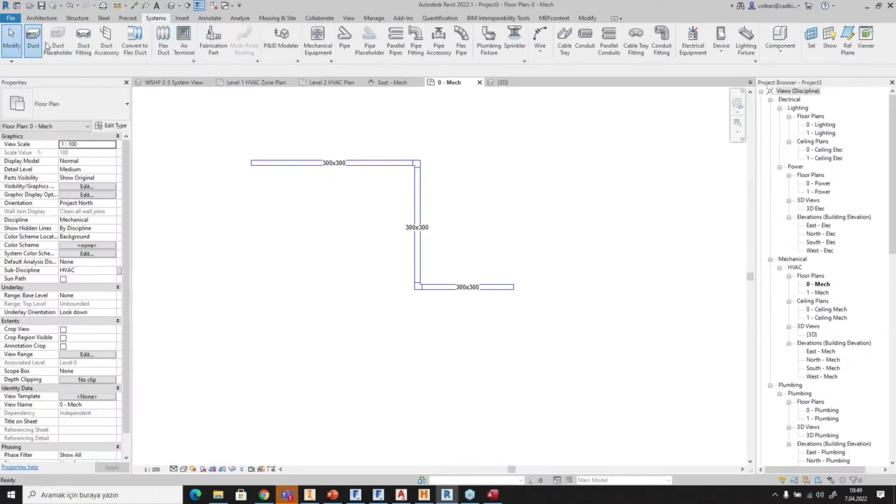
click(108, 110)
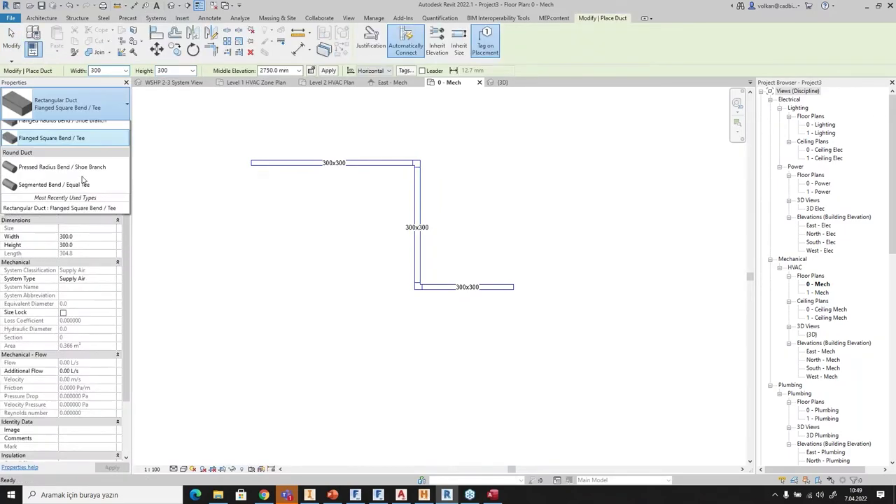
click(77, 199)
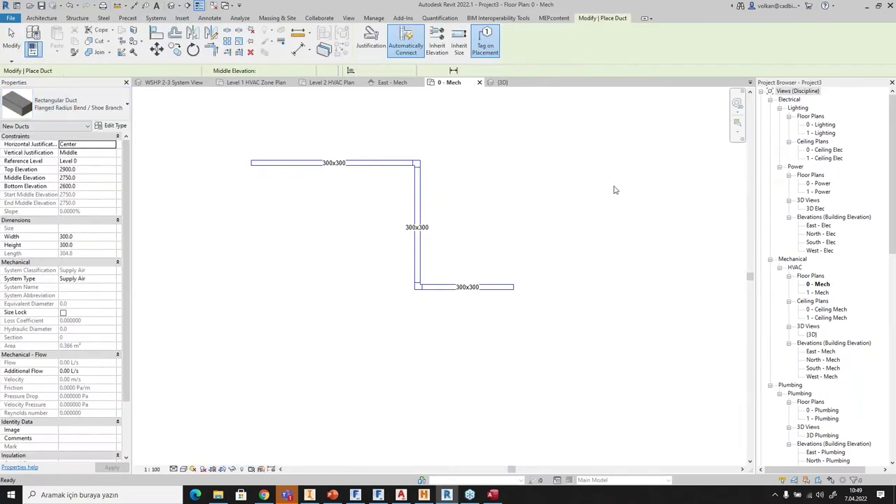
click(559, 162)
click(681, 163)
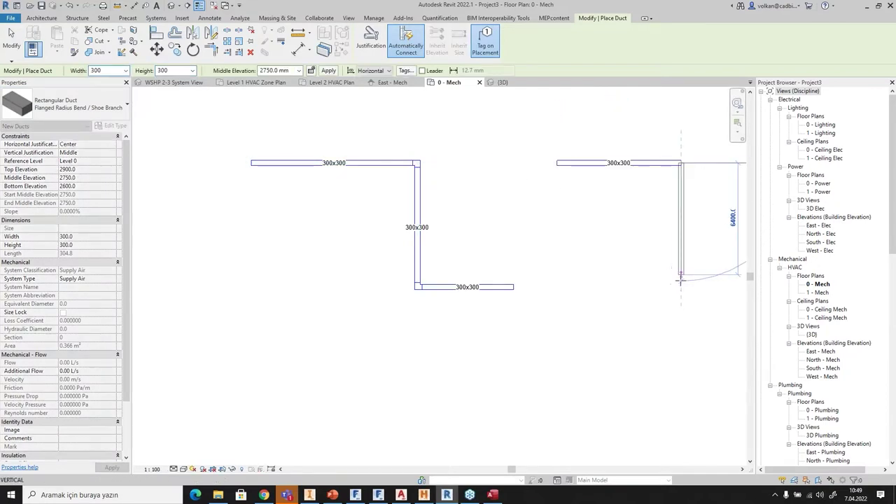
click(682, 287)
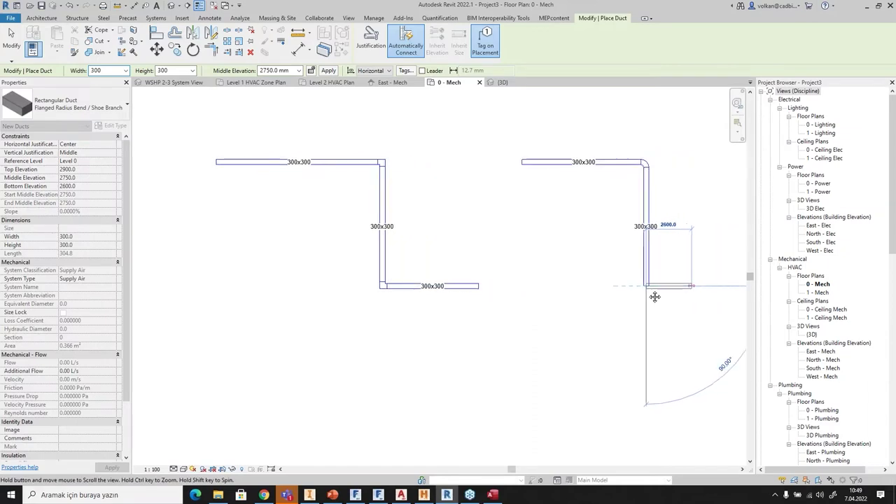
right_click(645, 283)
click(671, 293)
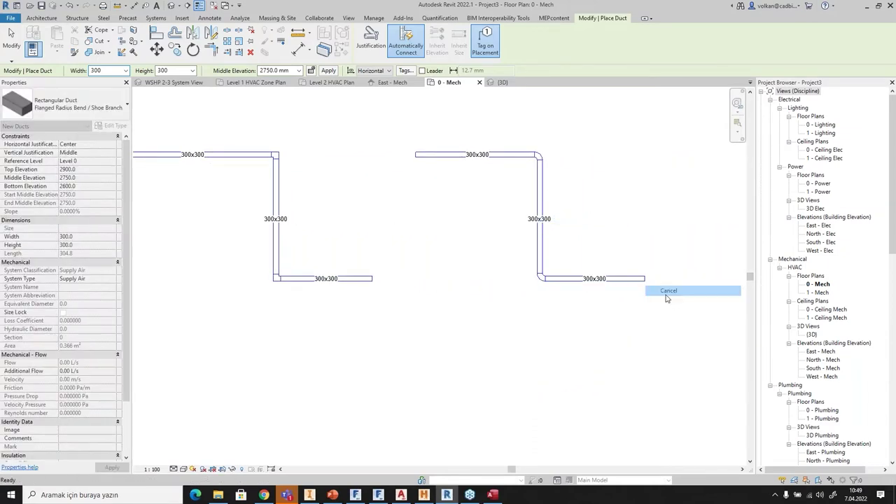
right_click(597, 219)
click(620, 224)
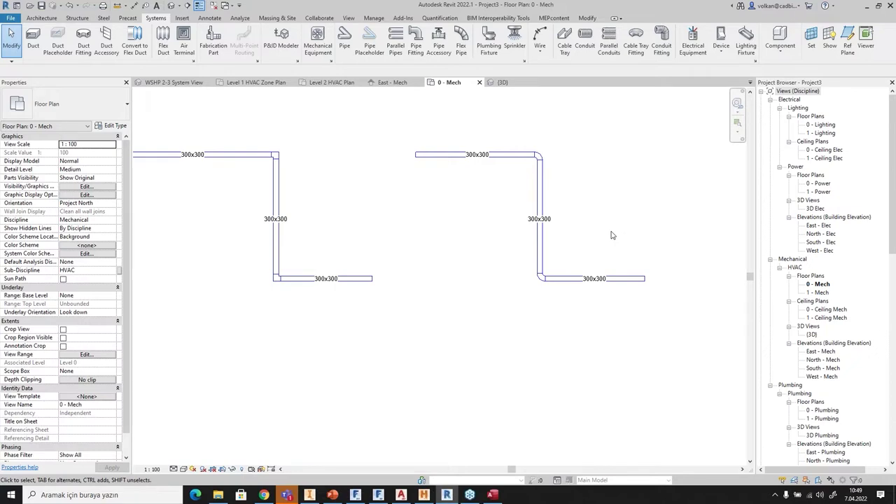
Delete both stepped sample duct runs, keeping the fan coil unit and supply diffusers.
scroll(326, 184, down, 5)
middle_drag(326, 184, 408, 174)
drag(542, 125, 313, 238)
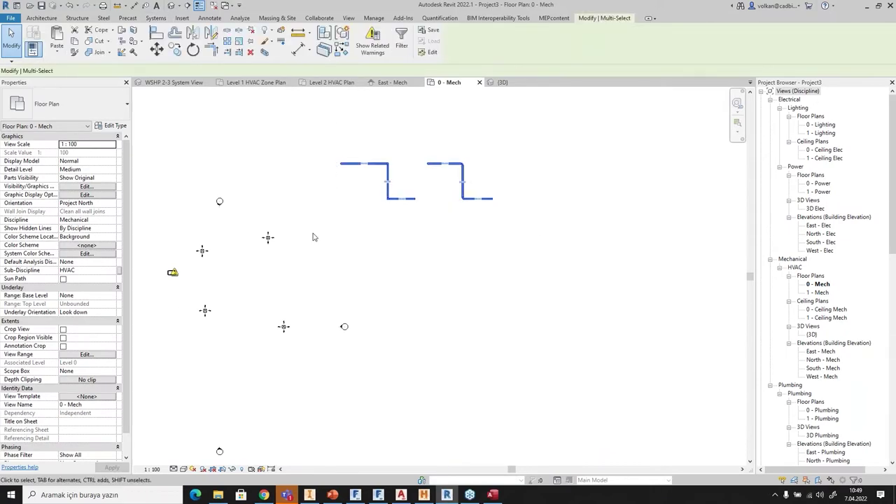
key(Delete)
scroll(199, 272, up, 2)
middle_drag(270, 250, 446, 234)
scroll(445, 242, down, 1)
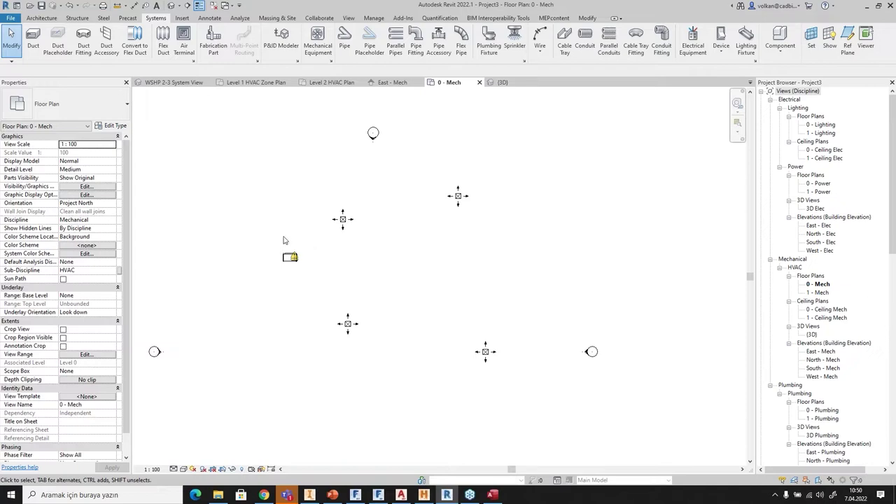
Collapse the project's Families list, check which file types a new Revit link accepts, and cancel without linking a file.
scroll(602, 273, down, 1)
scroll(841, 357, down, 3)
scroll(842, 357, down, 8)
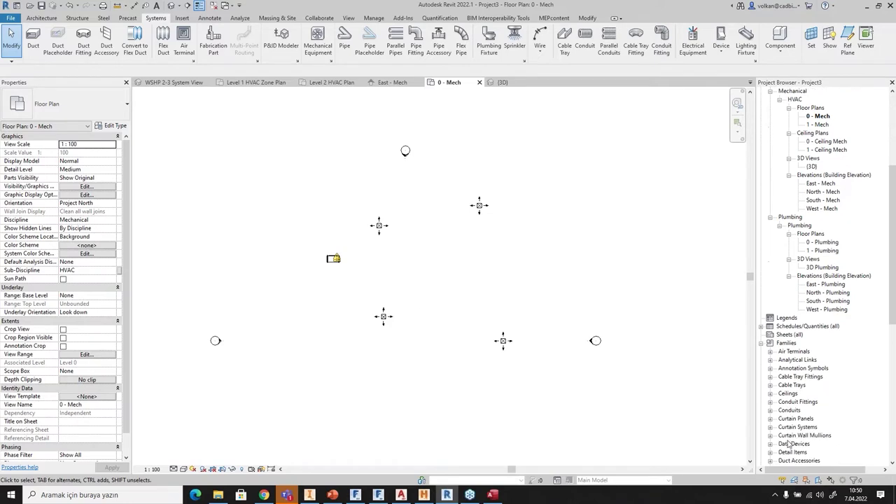
click(761, 215)
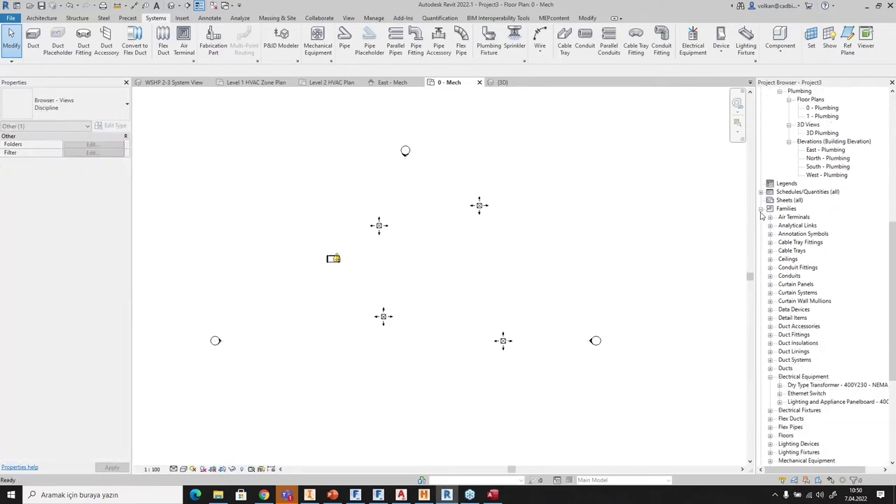
click(762, 210)
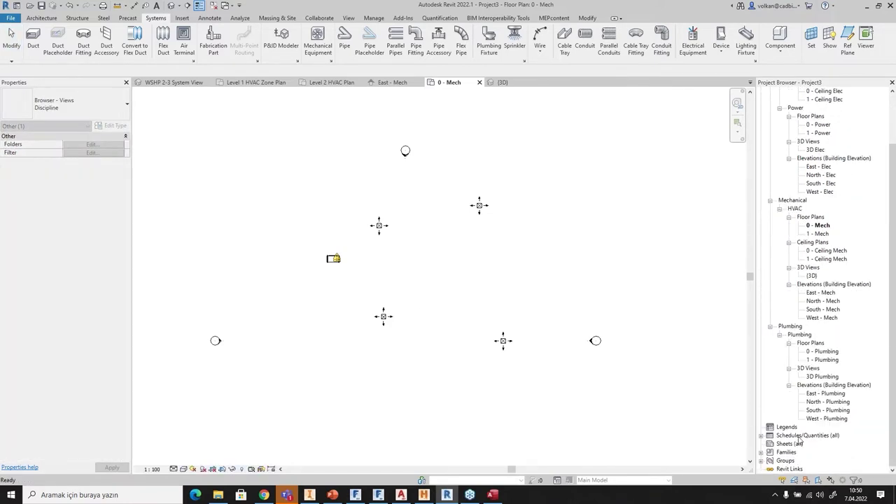
right_click(791, 469)
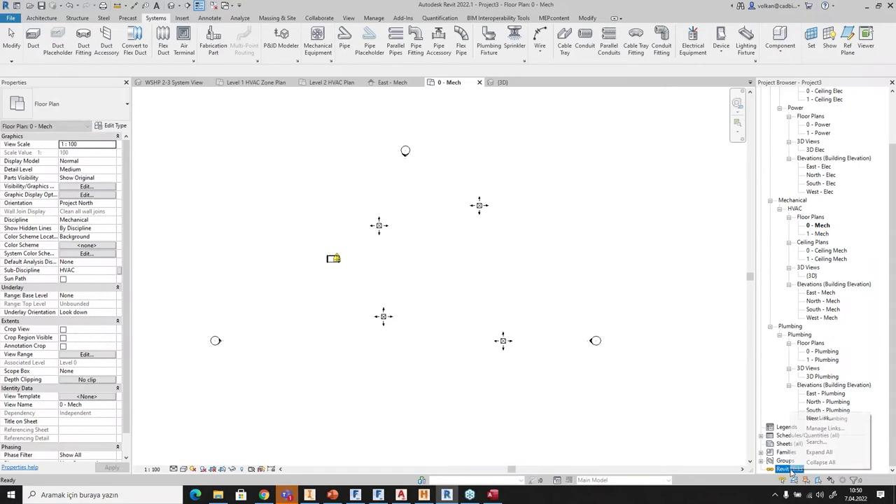
click(824, 419)
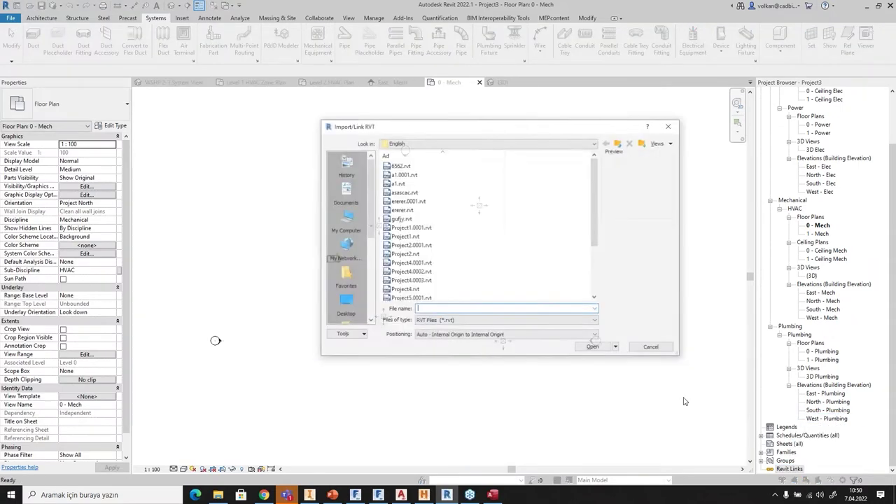
click(592, 320)
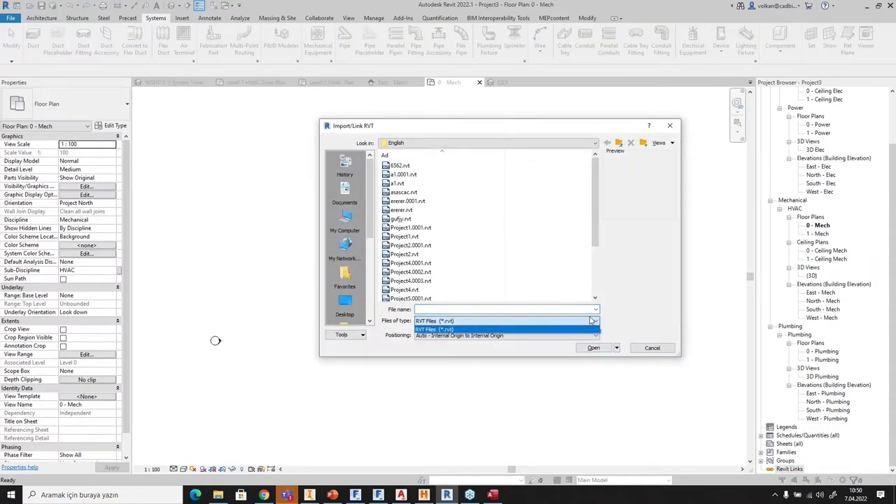
click(659, 356)
click(657, 350)
Examine the file types available for linking CAD formats in Manage Links, and close it without adding a link.
right_click(787, 470)
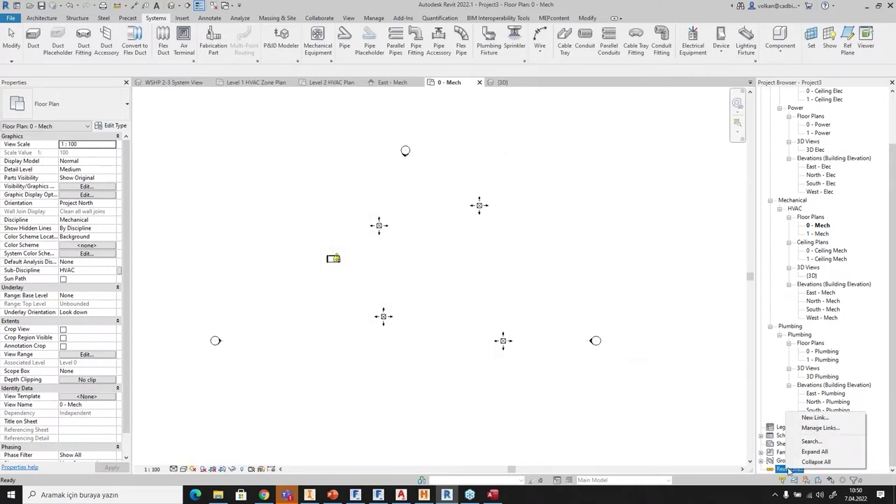
click(813, 428)
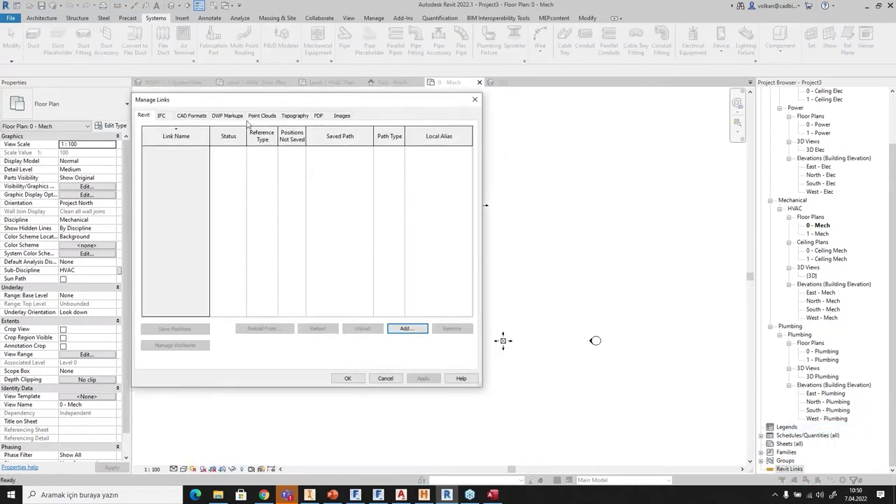
click(189, 116)
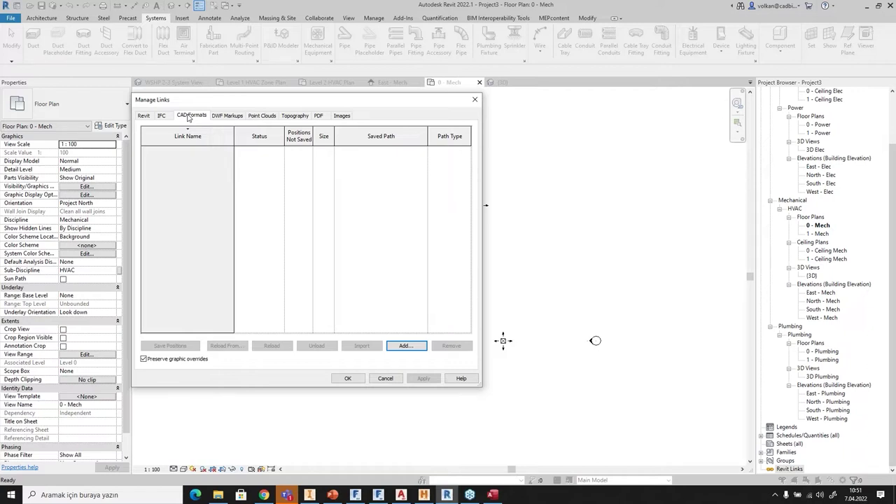
click(397, 341)
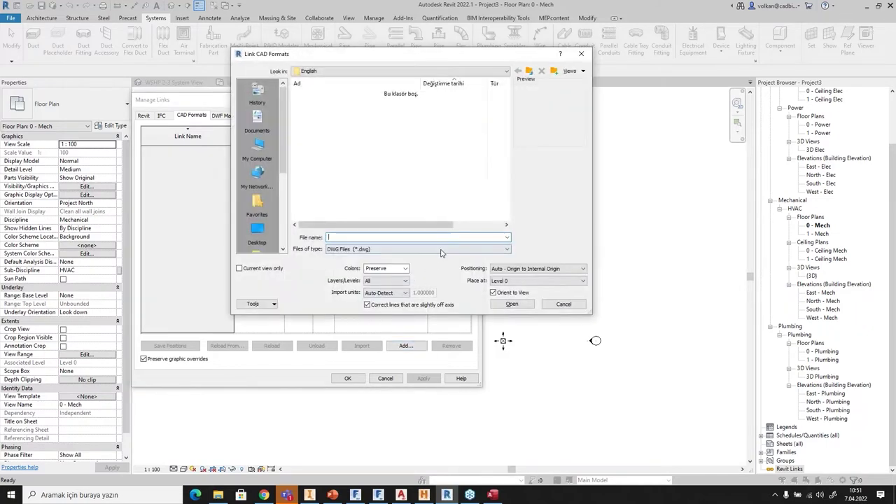
click(442, 250)
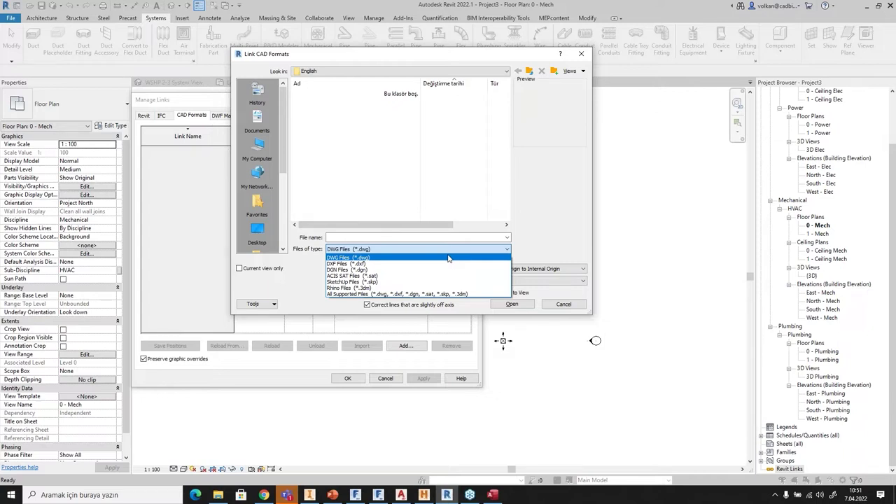
click(560, 311)
click(562, 306)
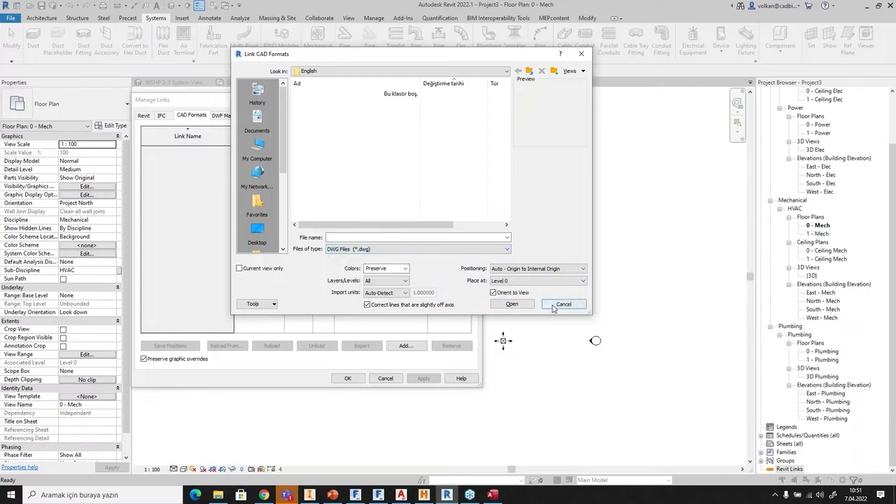
click(385, 378)
Create a Supply Air duct system from the four supply diffusers and assign the fan coil unit as its equipment.
drag(577, 180, 358, 397)
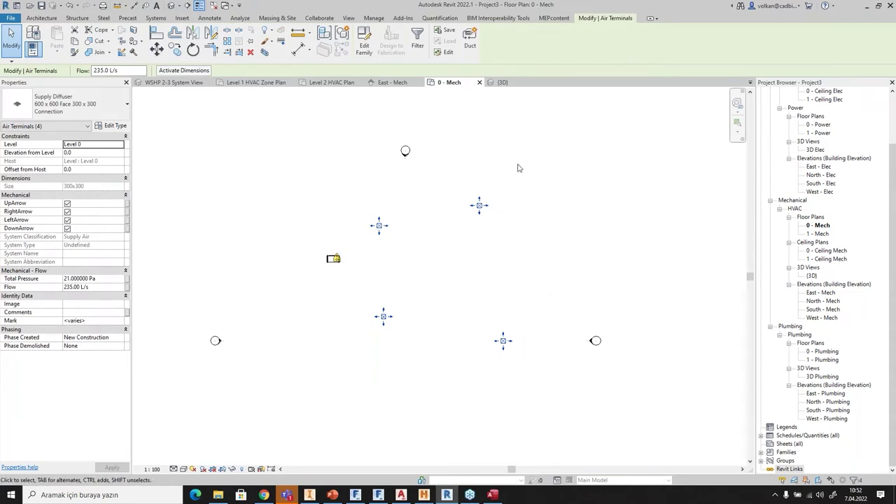
drag(363, 175, 498, 425)
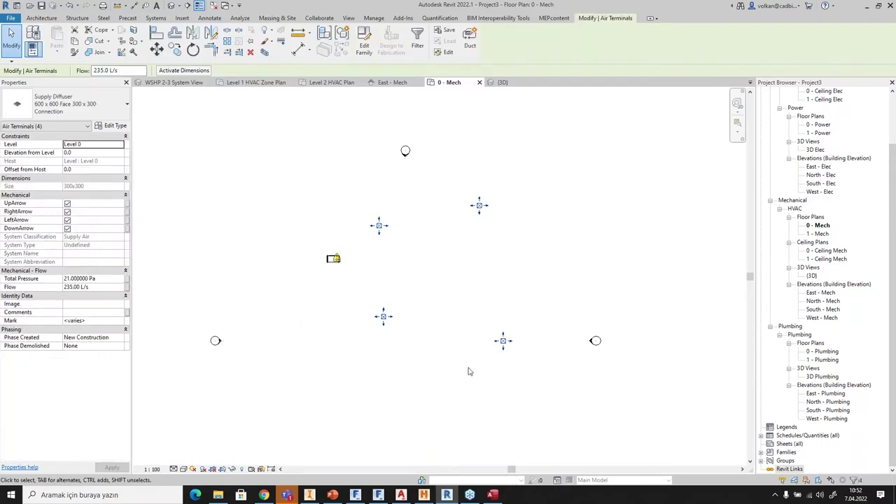
click(470, 38)
click(486, 228)
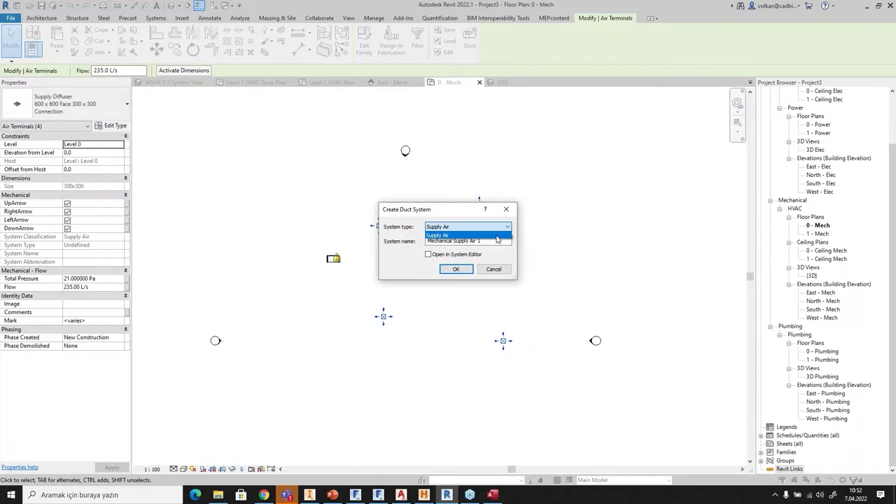
click(471, 270)
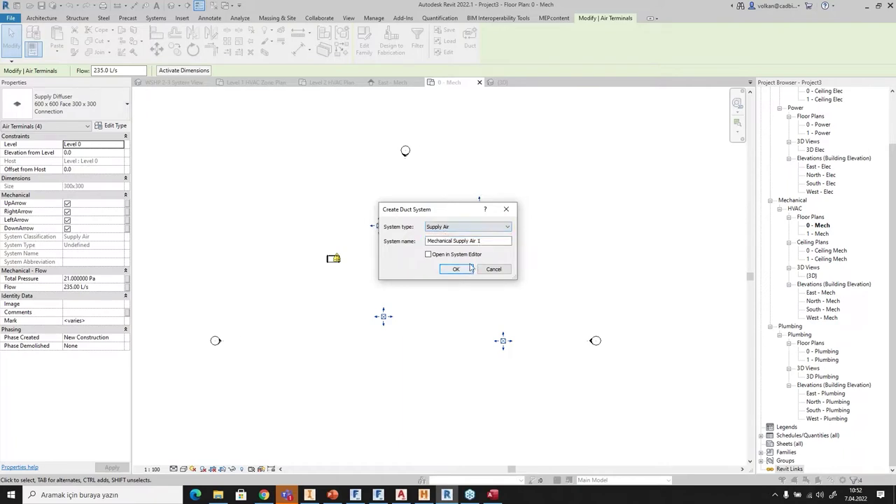
click(469, 269)
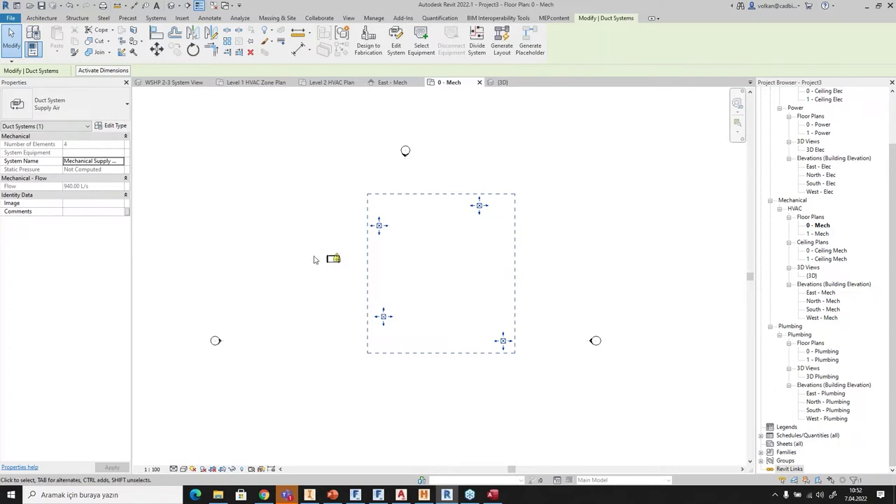
click(421, 39)
click(325, 266)
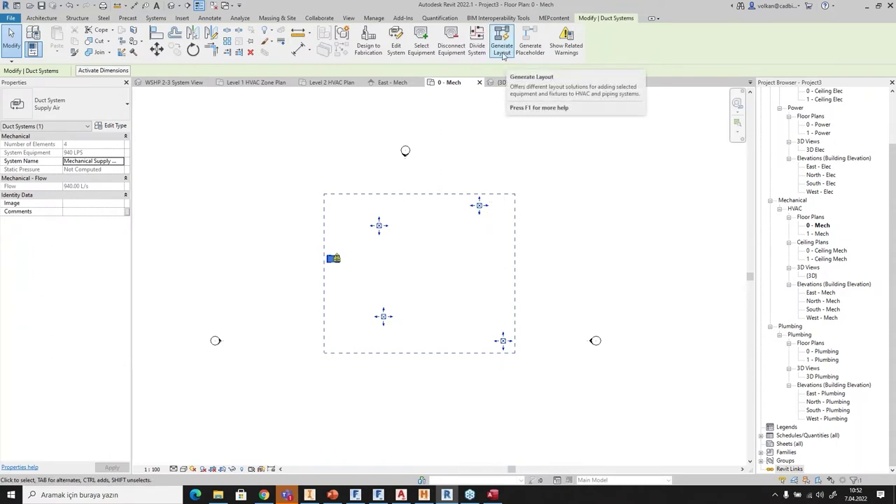
Generate a duct layout for the supply air system using the third Network solution, finish it and dismiss the warnings.
scroll(458, 257, up, 2)
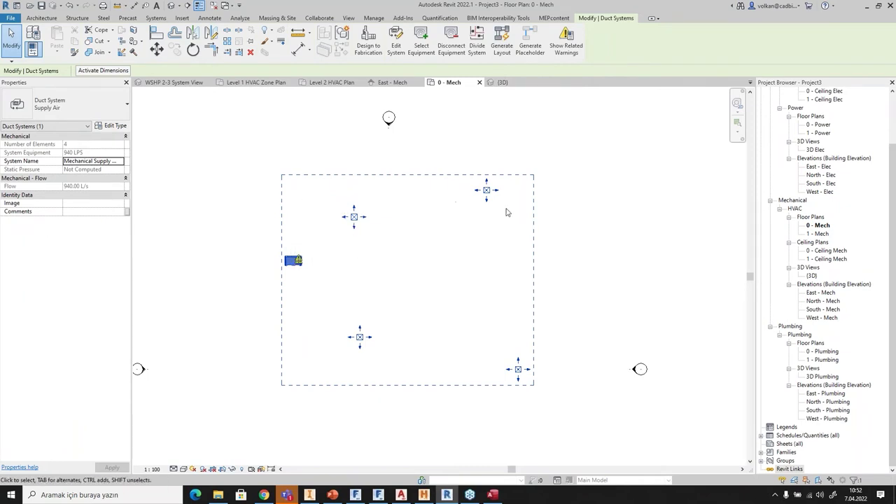
click(500, 40)
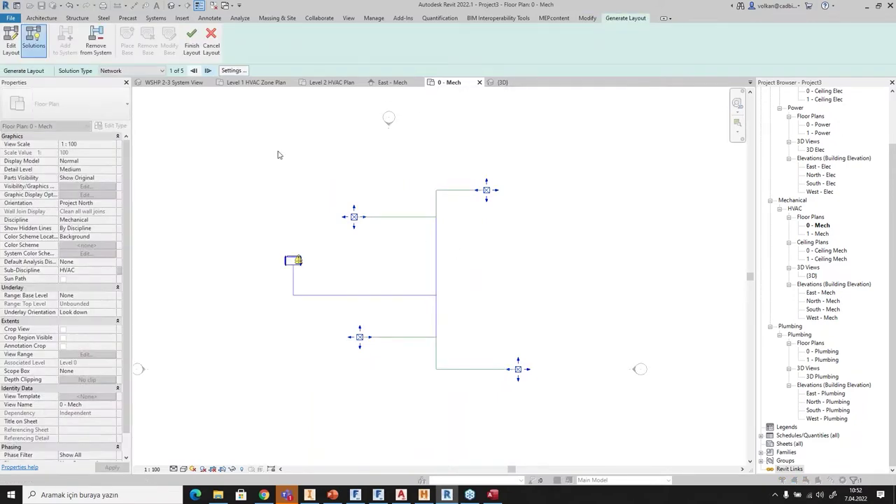
click(209, 71)
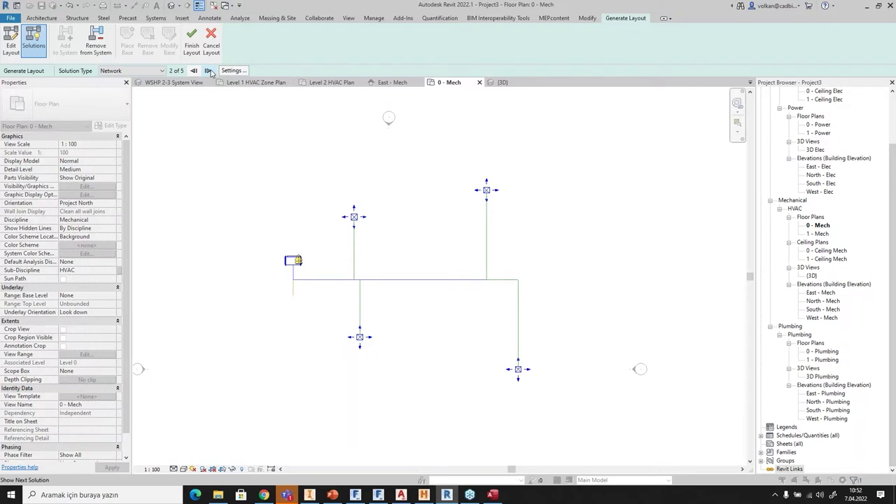
click(209, 70)
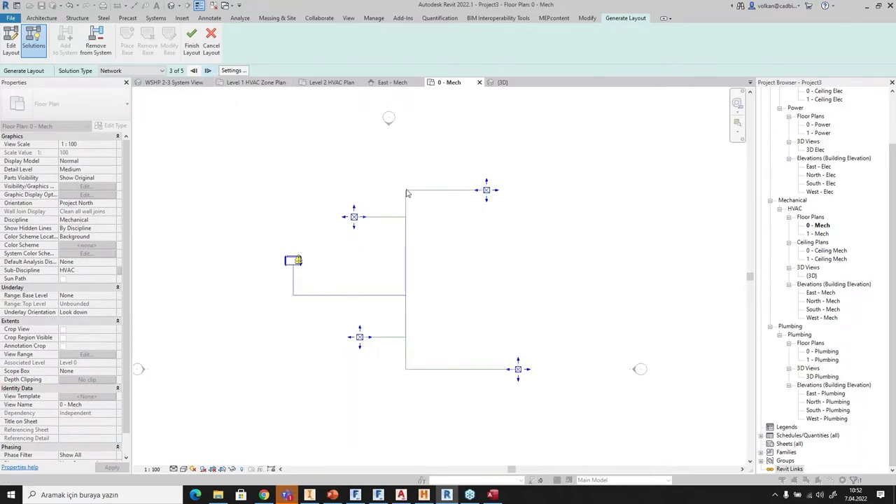
click(193, 45)
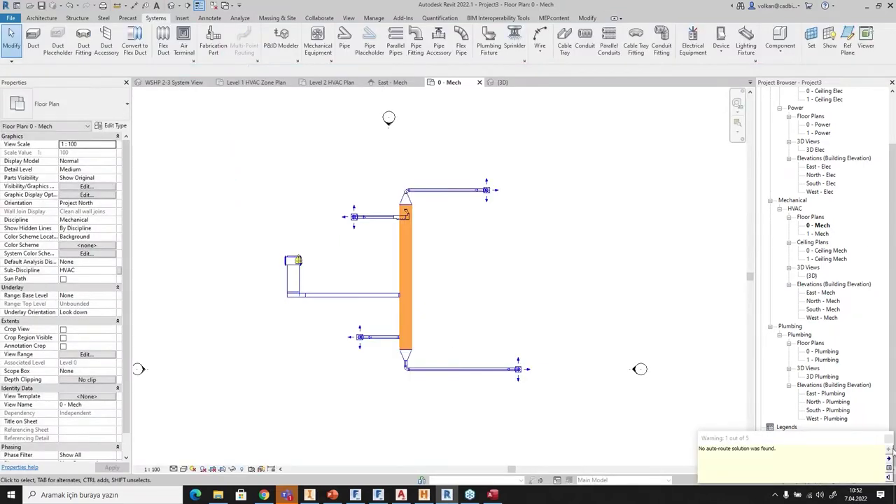
click(888, 439)
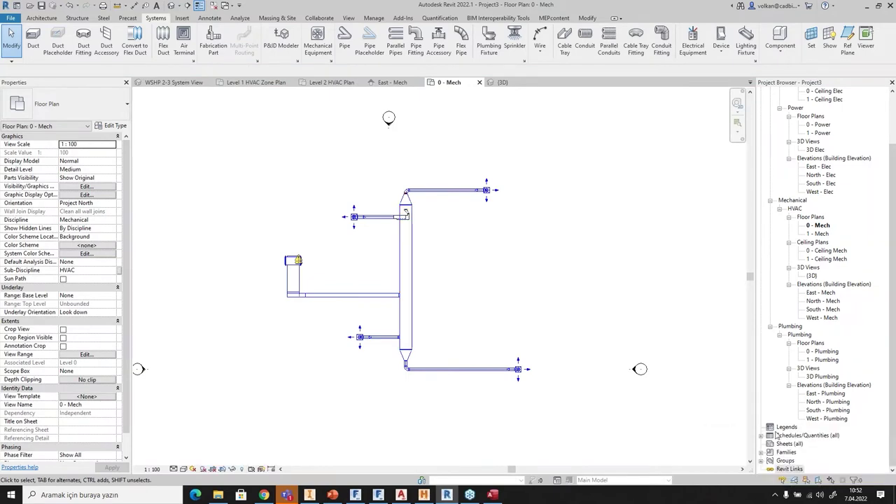
scroll(387, 230, up, 6)
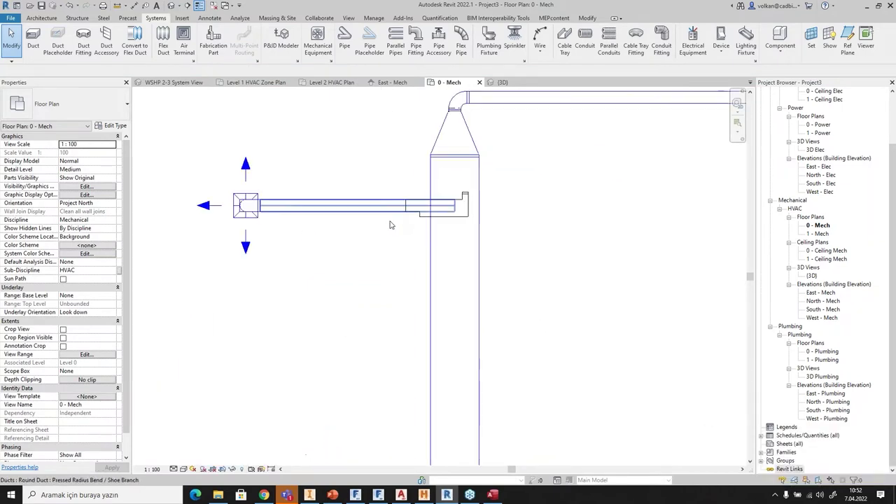
scroll(384, 233, down, 4)
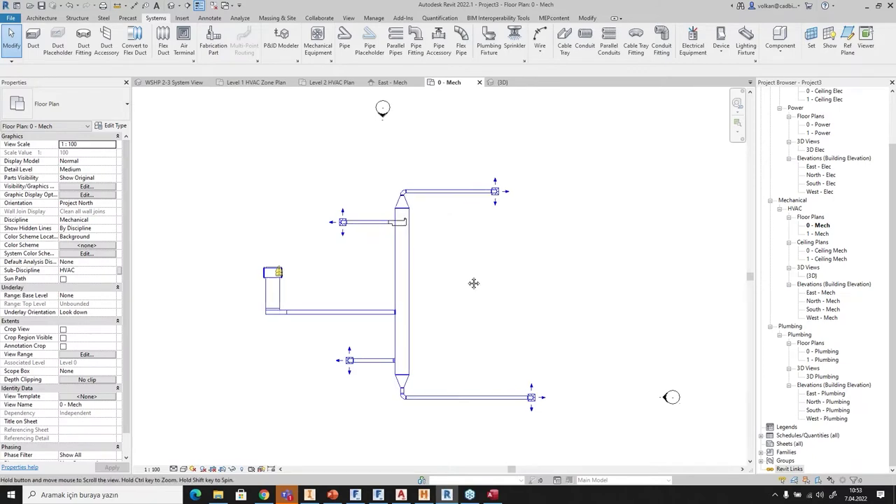
middle_drag(424, 335, 402, 295)
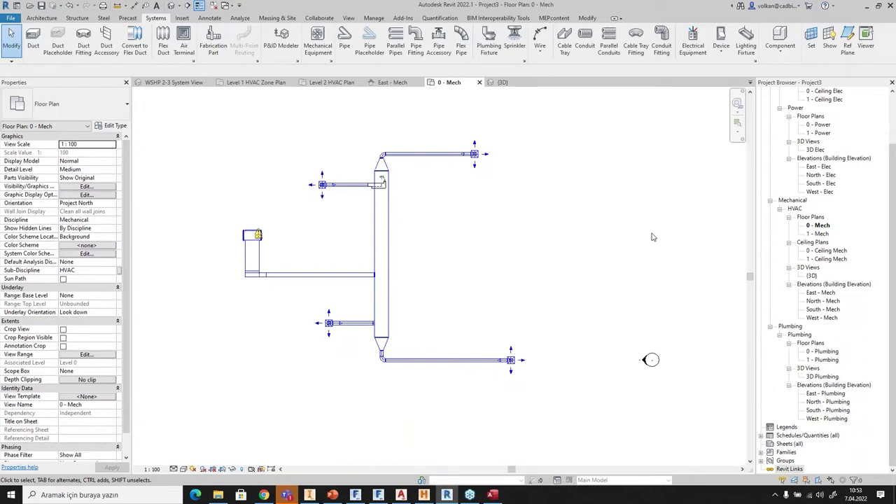
click(333, 494)
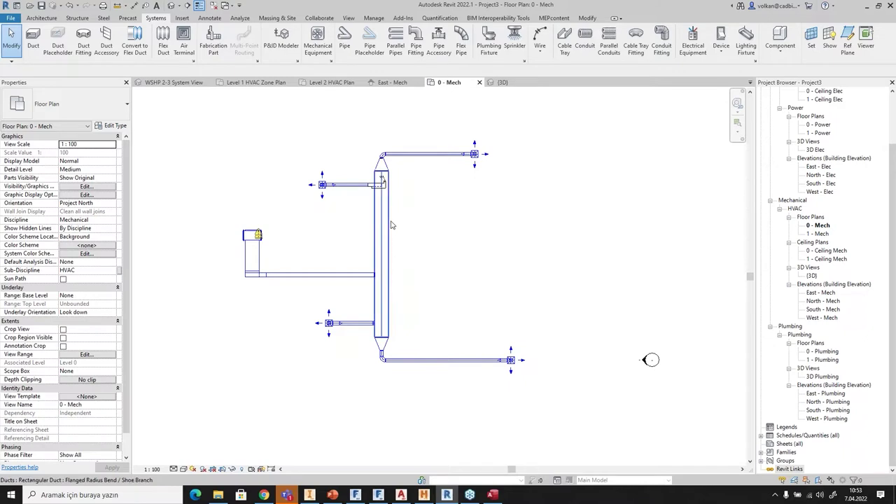
Try to size the 1200 mm wide main duct by Velocity only at 5.1 m/s with Calculated Size Only branch sizing.
click(381, 301)
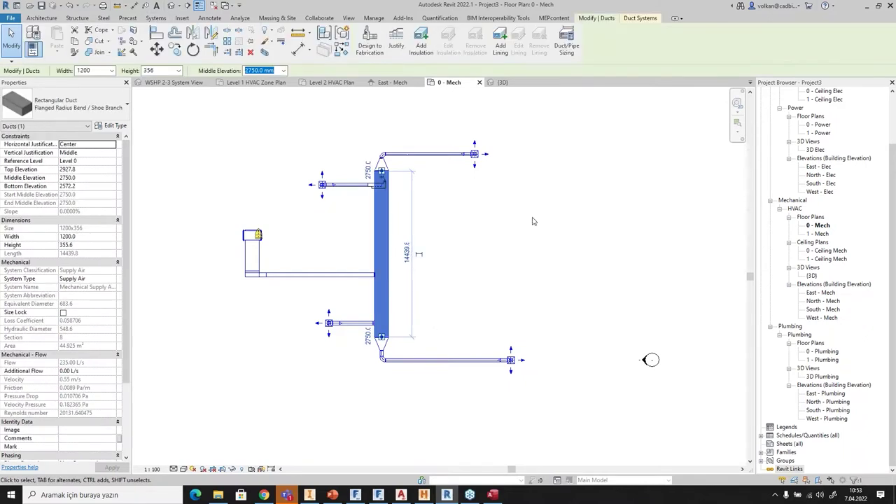
click(568, 45)
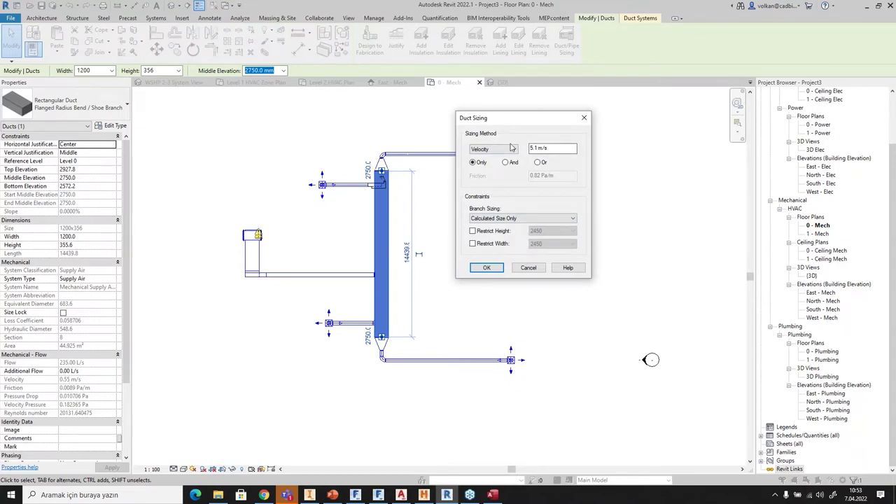
click(512, 152)
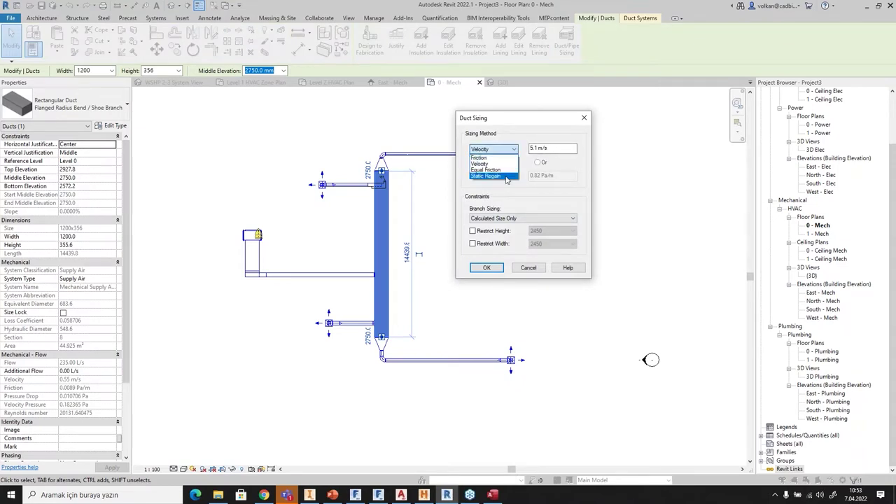
click(483, 163)
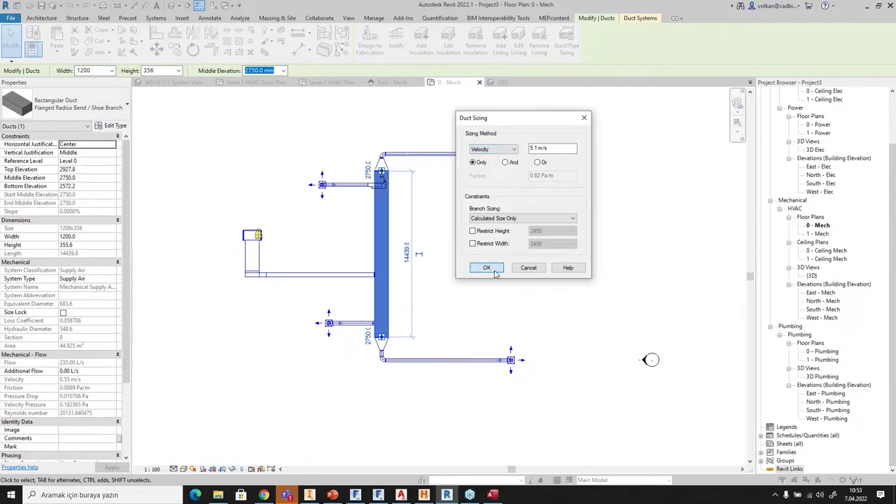
click(487, 267)
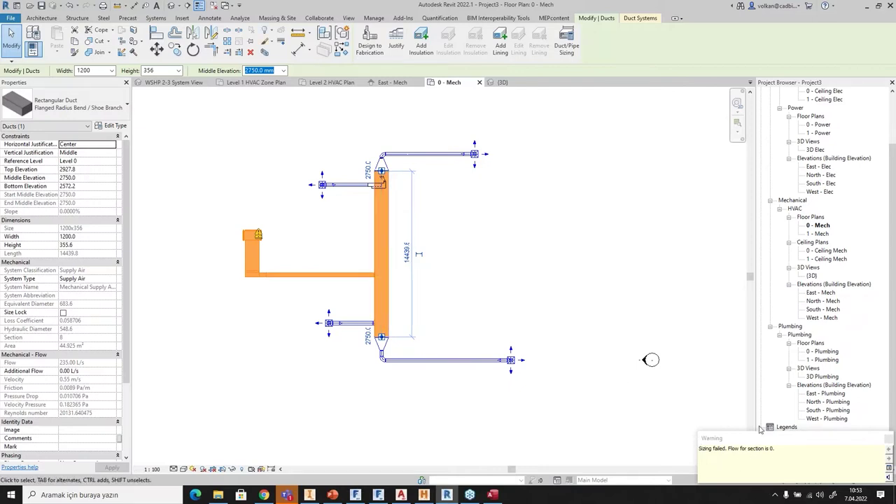
click(886, 441)
click(565, 239)
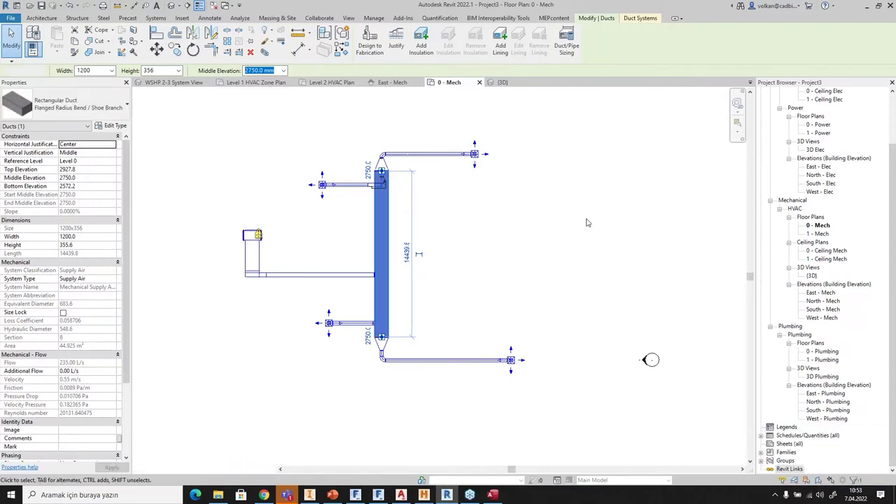
Draw a stepped run of three 300x300 rectangular supply ducts beside the generated network, the first segment about 9200 mm long at 2750 mm middle elevation.
scroll(573, 237, down, 1)
middle_drag(580, 234, 439, 296)
key(Escape)
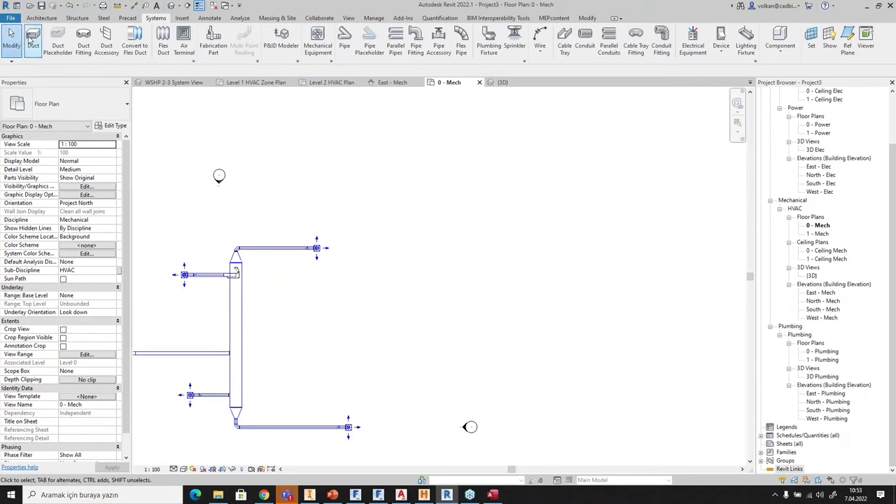
key(d)
key(t)
click(427, 213)
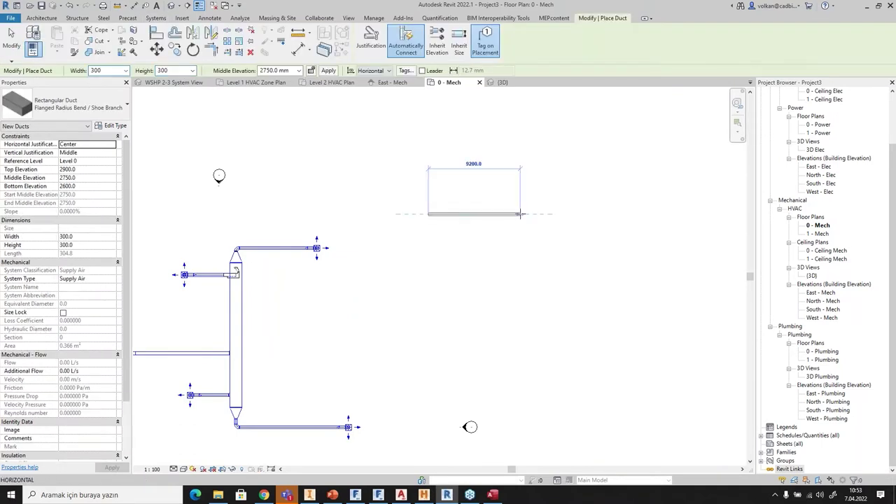
click(519, 213)
click(521, 285)
click(601, 291)
right_click(601, 292)
click(619, 298)
scroll(526, 272, up, 2)
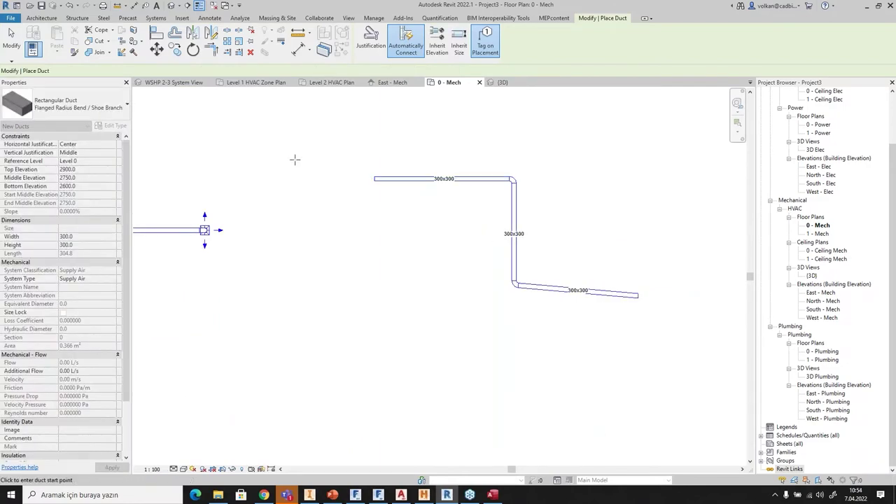
right_click(360, 142)
click(384, 148)
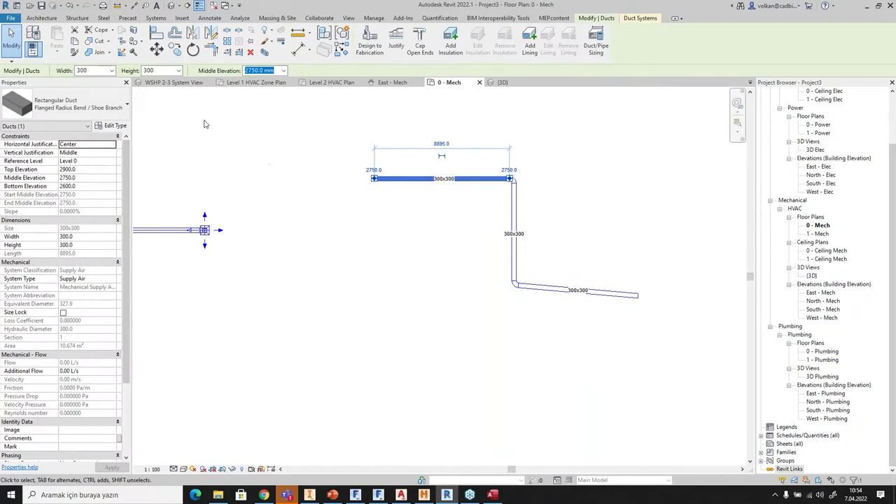
Set the upper horizontal duct of the stepped run to 500 mm width and 500 mm height.
click(88, 70)
text(500)
key(Return)
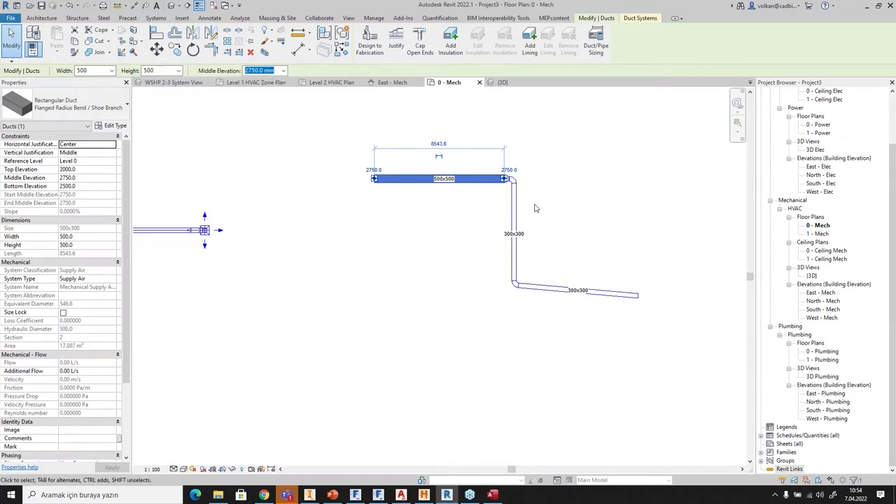
click(537, 208)
Set the middle vertical duct of the stepped run to 600 mm width and 600 mm height.
click(514, 231)
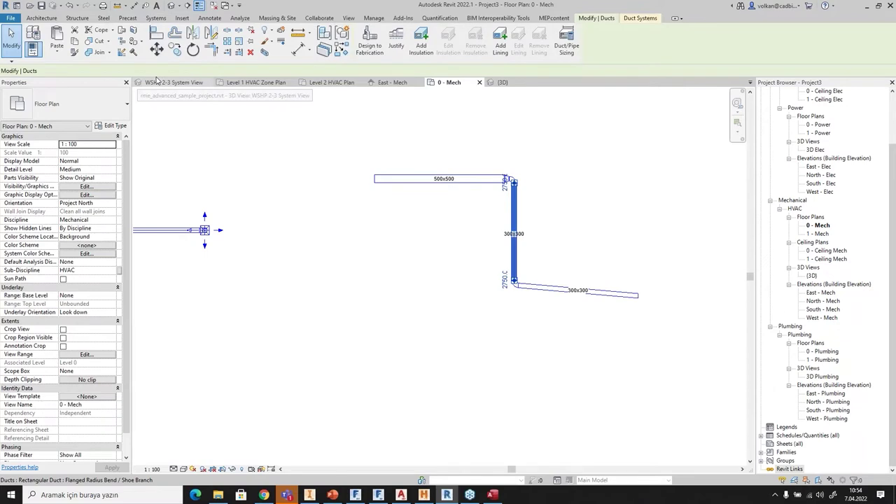
text(600)
key(Tab)
text(600)
key(Return)
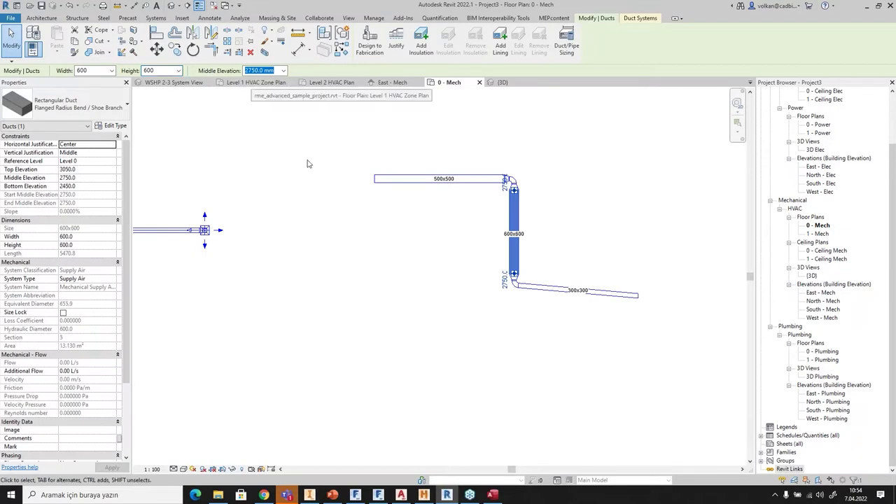
click(315, 226)
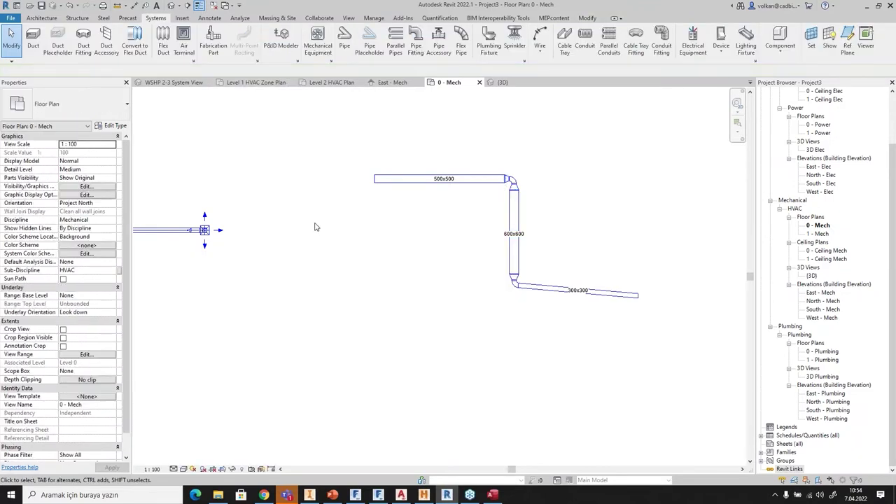
Try to size the 600x600 duct with the Velocity method at 5.1 m/s.
click(514, 214)
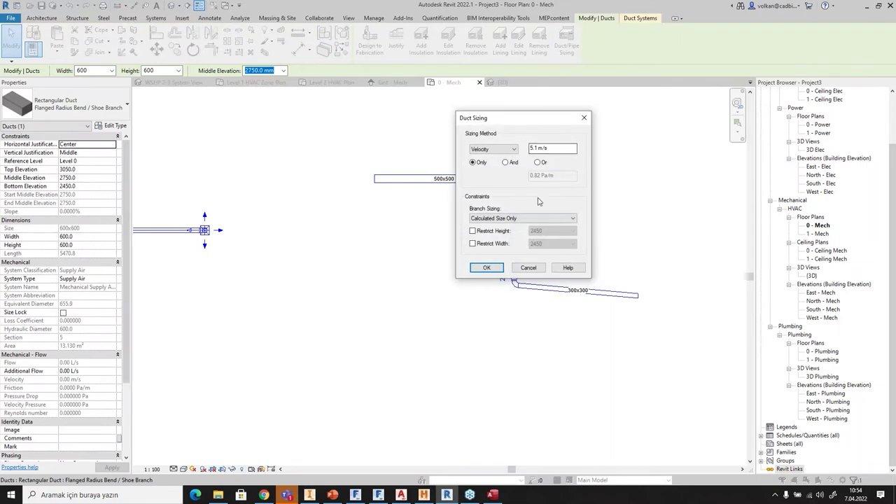
click(486, 269)
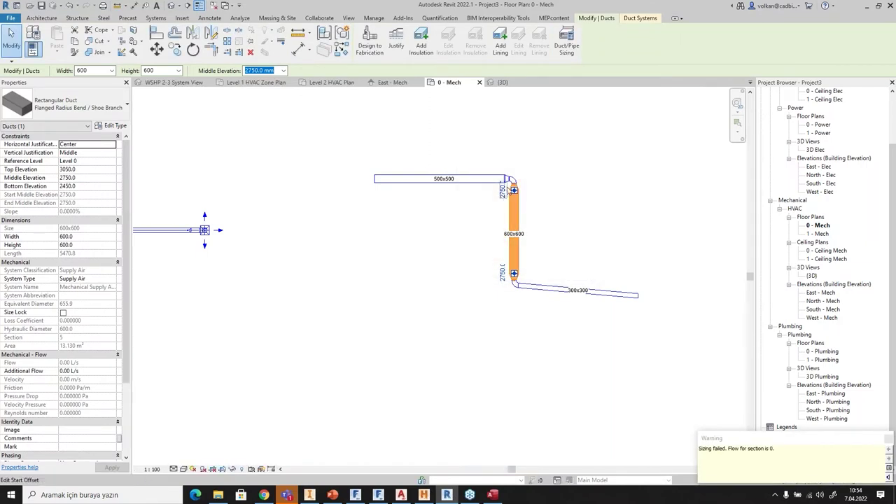
scroll(518, 184, up, 2)
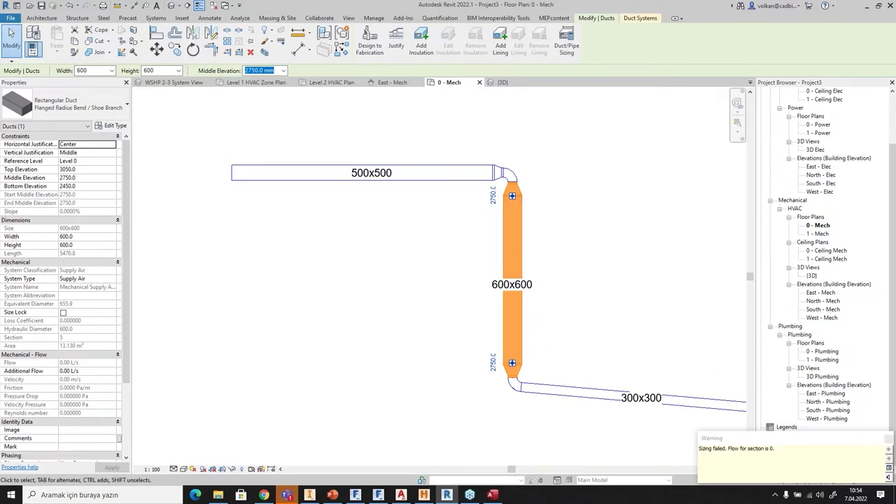
click(491, 148)
Inspect the transition at the elbow and change the 500x500 duct to the Round Duct type Pressed Radius Bend / Shoe Branch.
scroll(490, 148, up, 2)
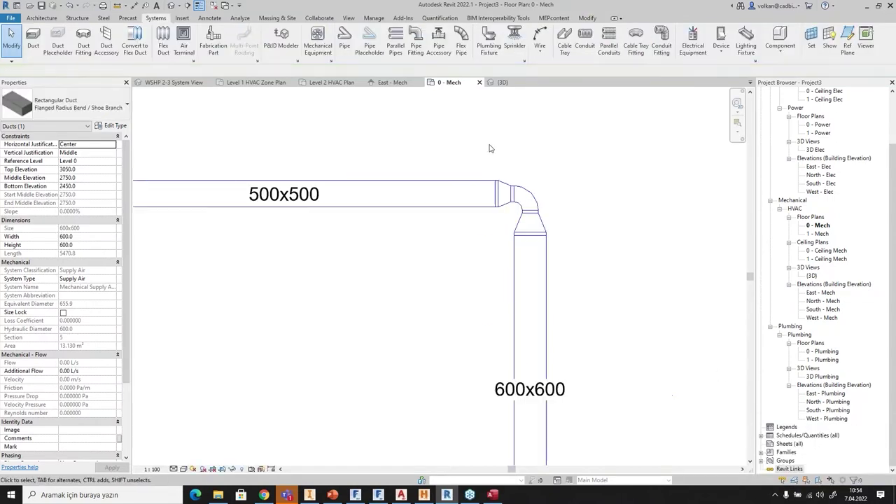
scroll(491, 149, up, 1)
click(498, 201)
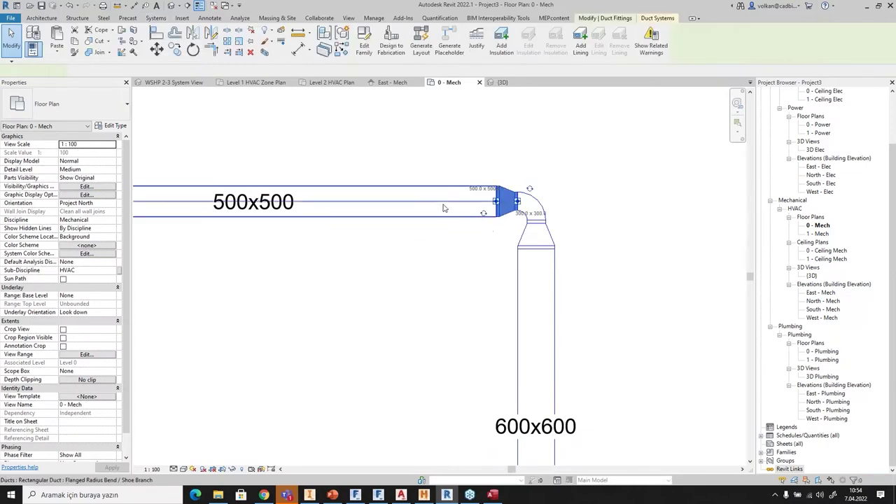
key(Escape)
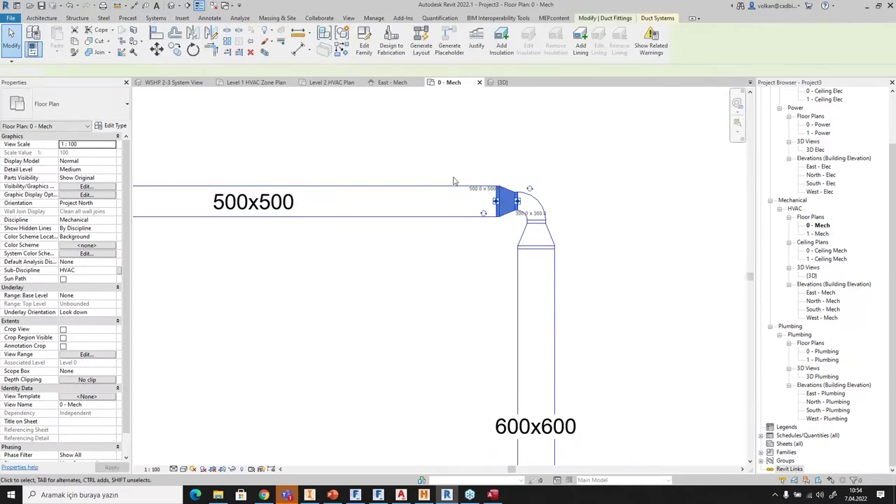
click(292, 183)
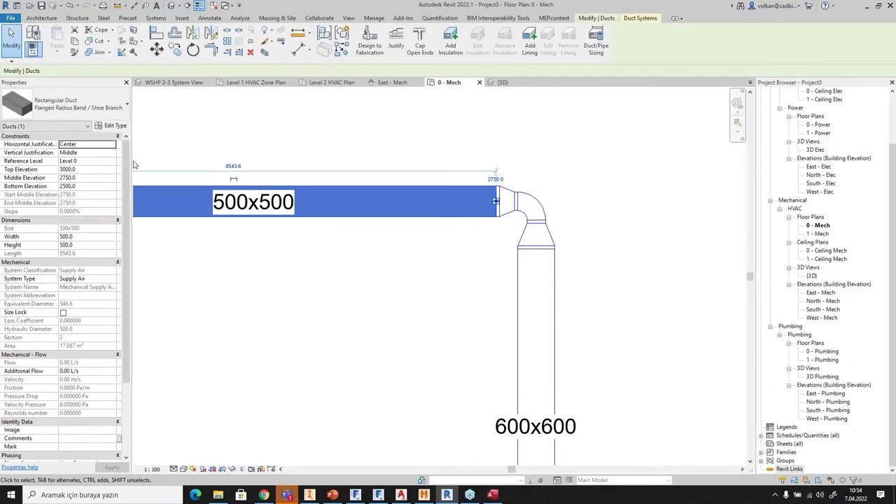
click(105, 104)
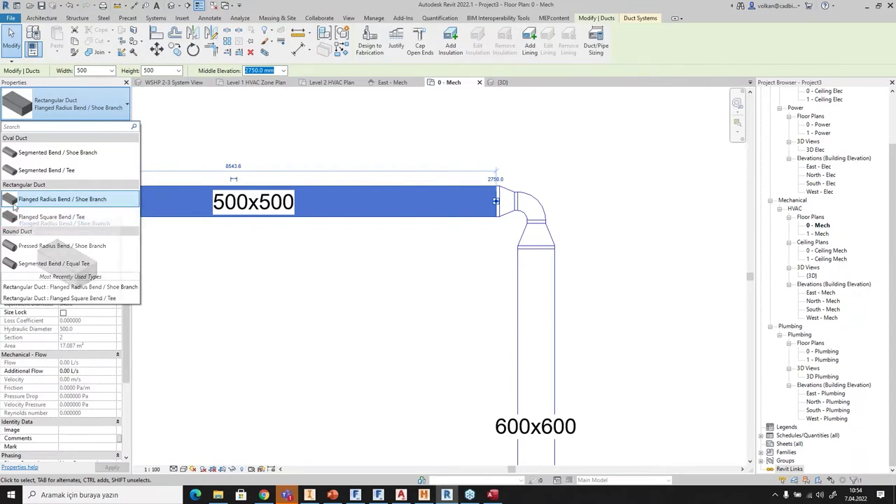
click(45, 247)
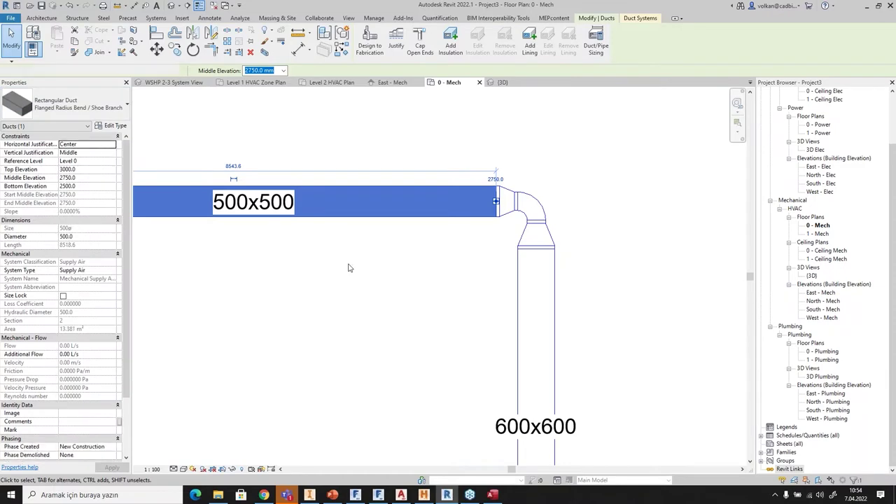
click(460, 313)
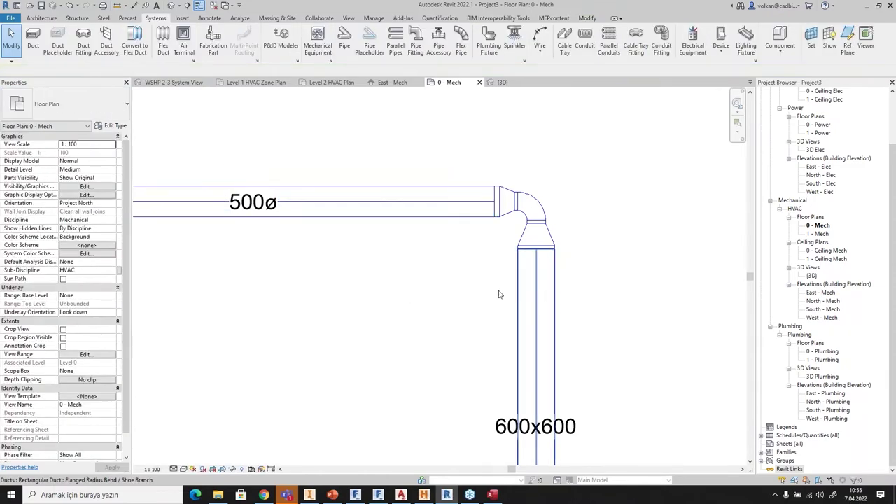
Change the 600x600 vertical duct to the Round Duct type Pressed Radius Bend / Shoe Branch.
click(536, 315)
click(77, 105)
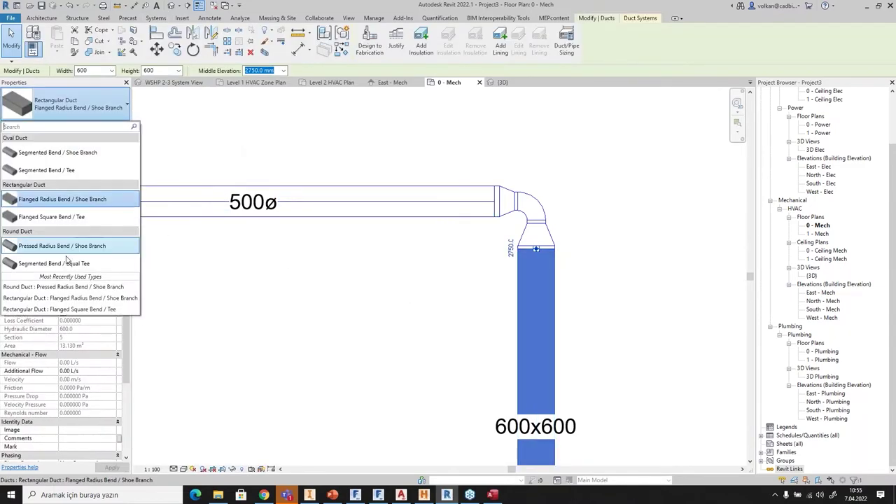
click(62, 247)
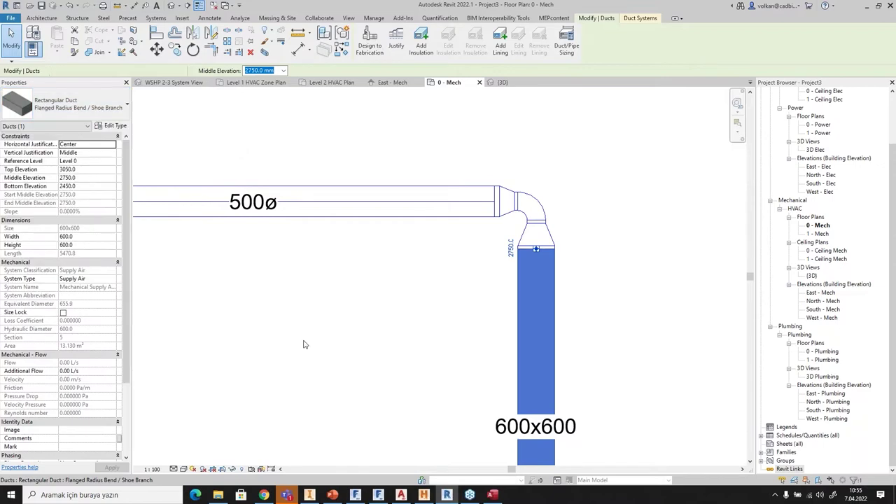
click(451, 319)
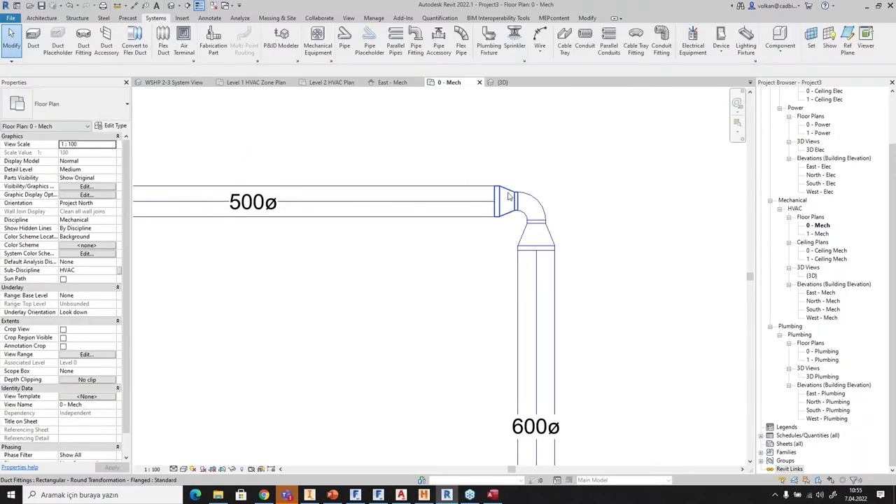
In the 3D view, replace the rectangular elbow between the two round ducts with Round Pressed Bend - Slip Joint, Medium Radius.
mouse_move(616, 336)
middle_down()
mouse_move(616, 320)
mouse_move(615, 329)
middle_up()
click(502, 82)
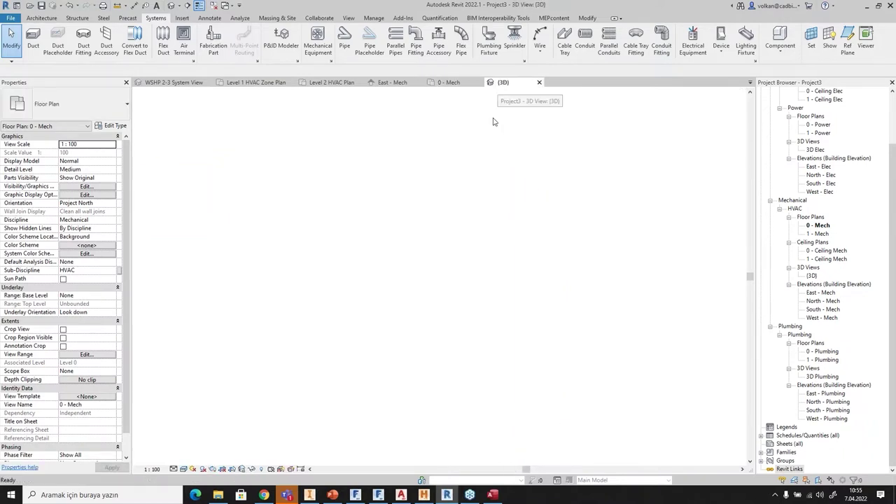
scroll(521, 230, down, 2)
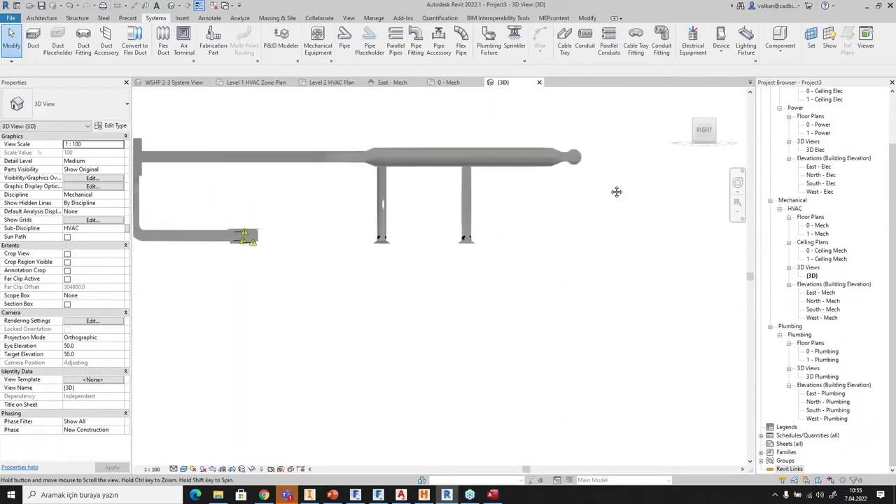
drag(704, 138, 610, 231)
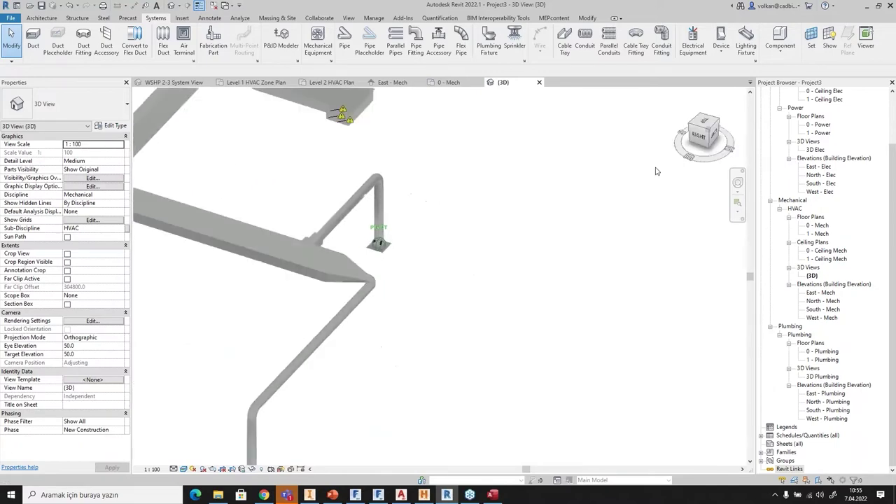
shift+middle_drag(550, 286, 423, 309)
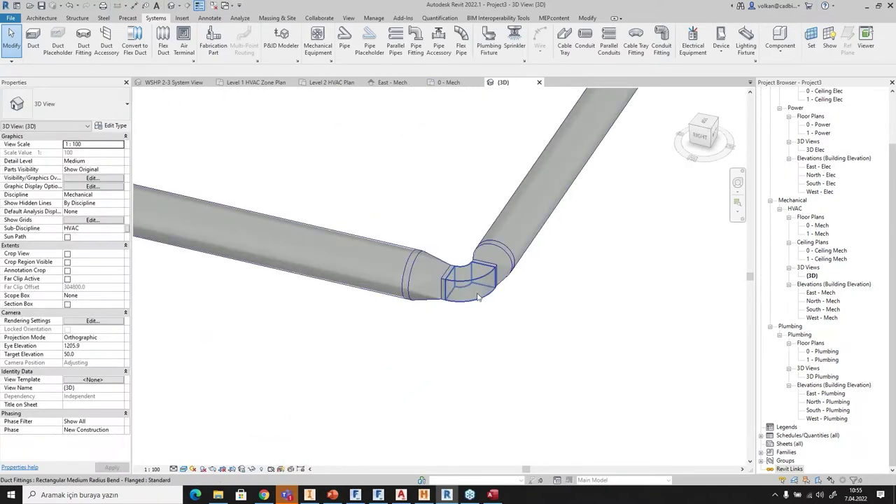
click(448, 294)
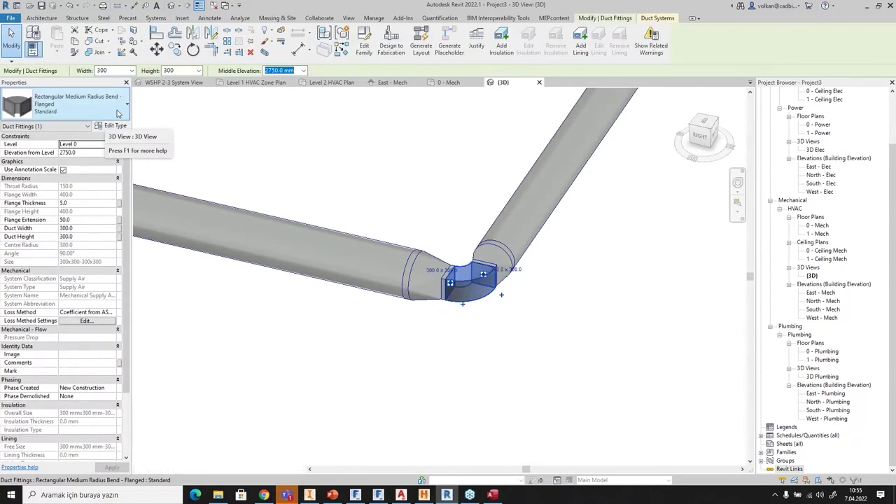
click(74, 104)
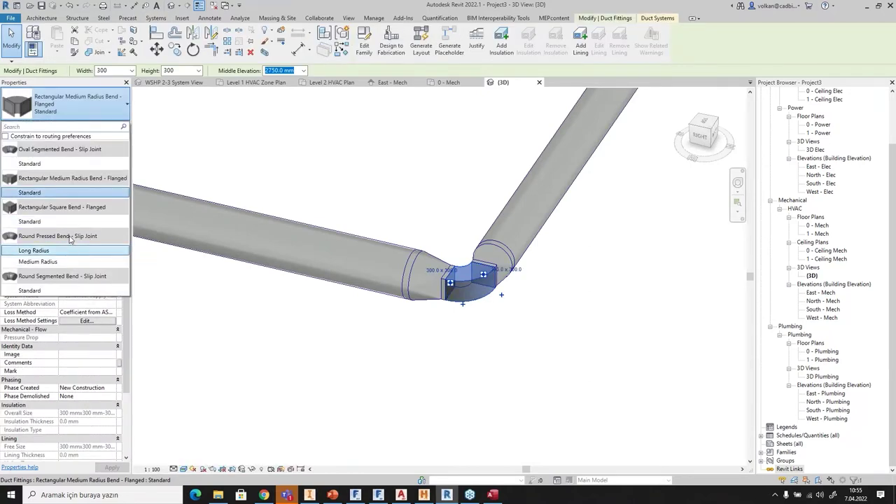
click(62, 262)
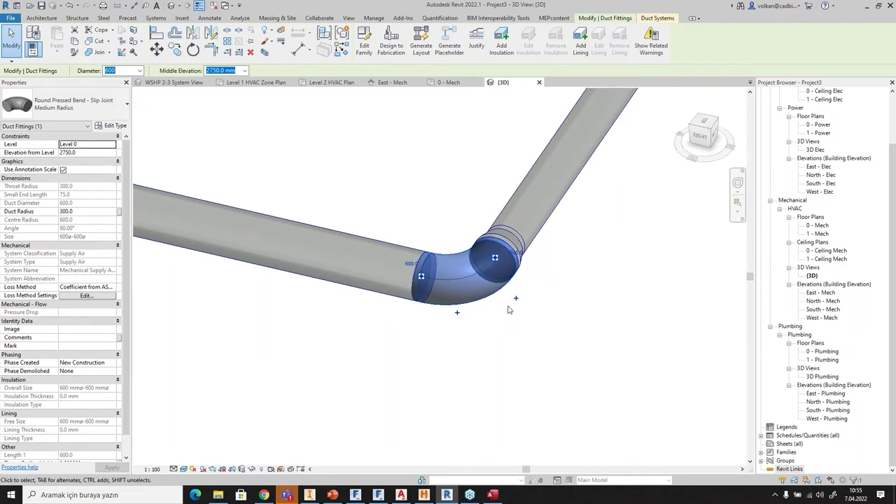
click(549, 336)
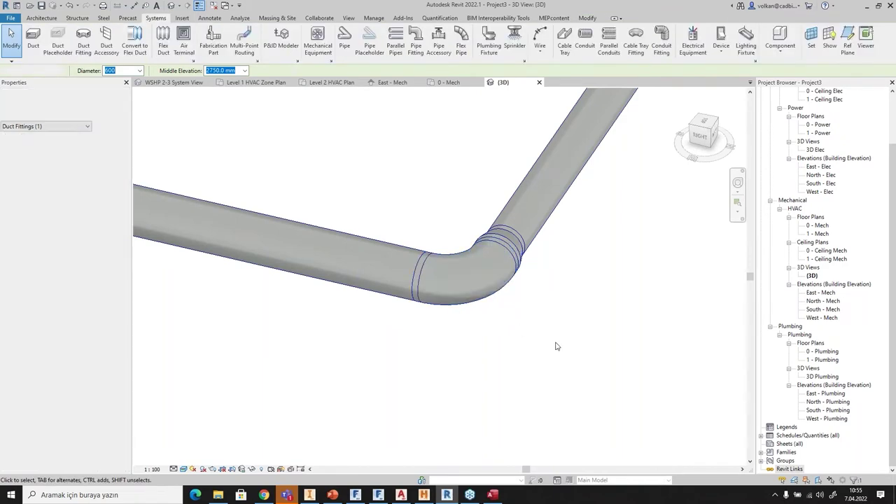
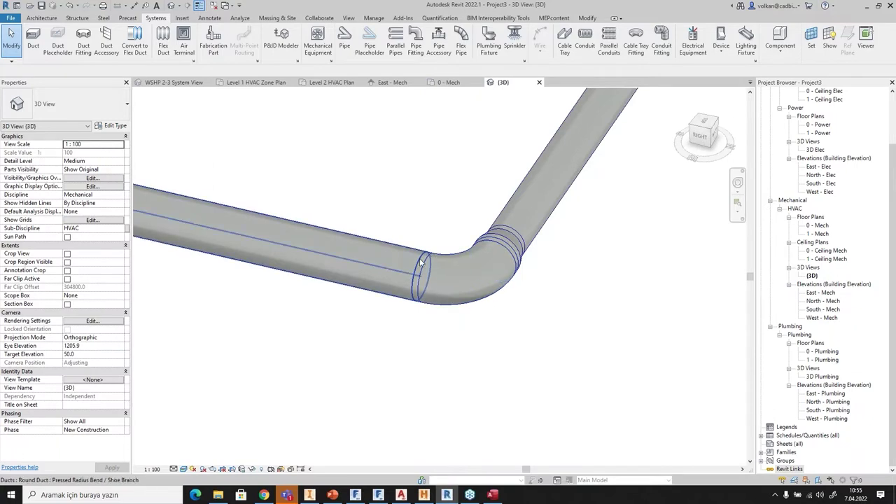
Delete the whole separate stepped duct run, including its fittings, from the 3D view.
scroll(442, 277, down, 8)
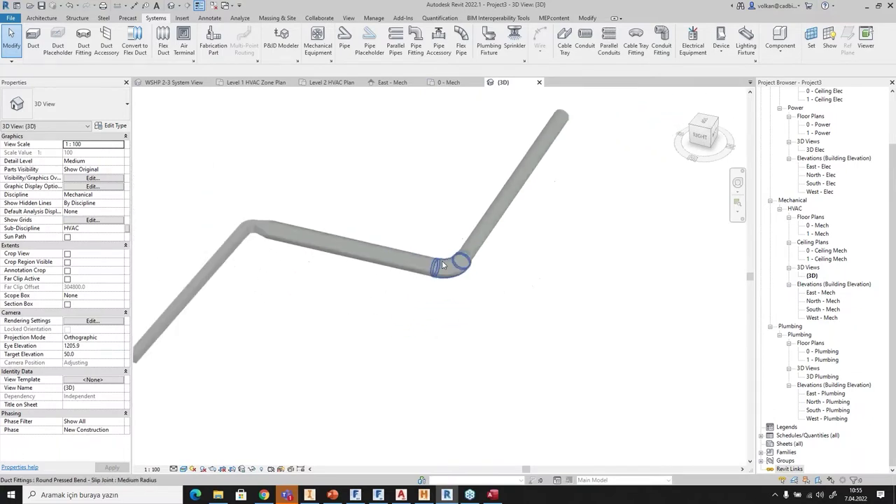
drag(504, 191, 256, 341)
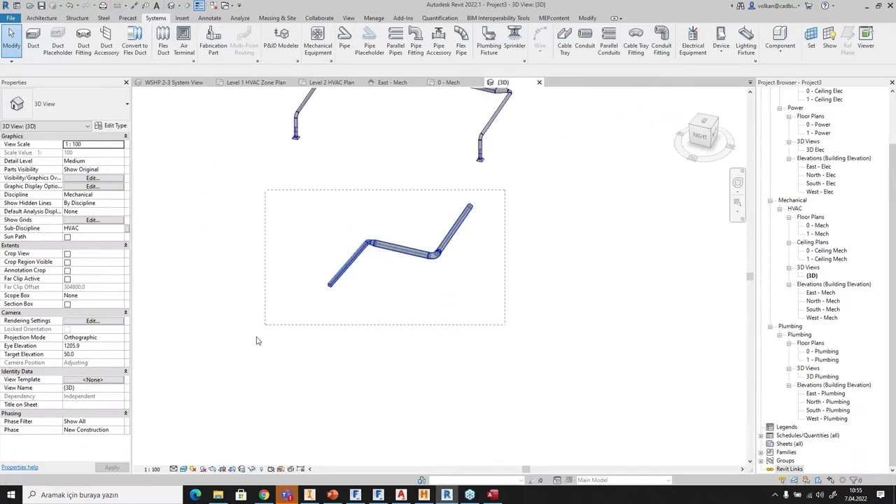
drag(219, 370, 220, 368)
key(Delete)
middle_drag(420, 196, 422, 343)
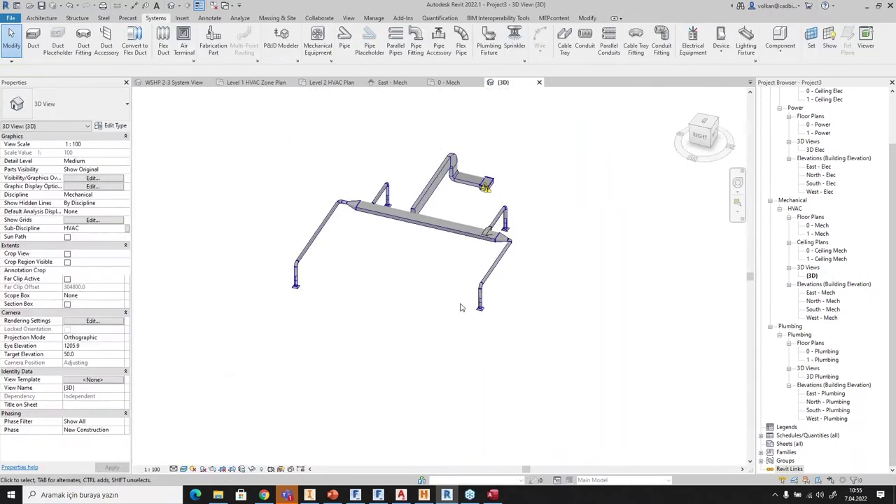
Orient the 3D view to the top and display the System Browser.
click(706, 123)
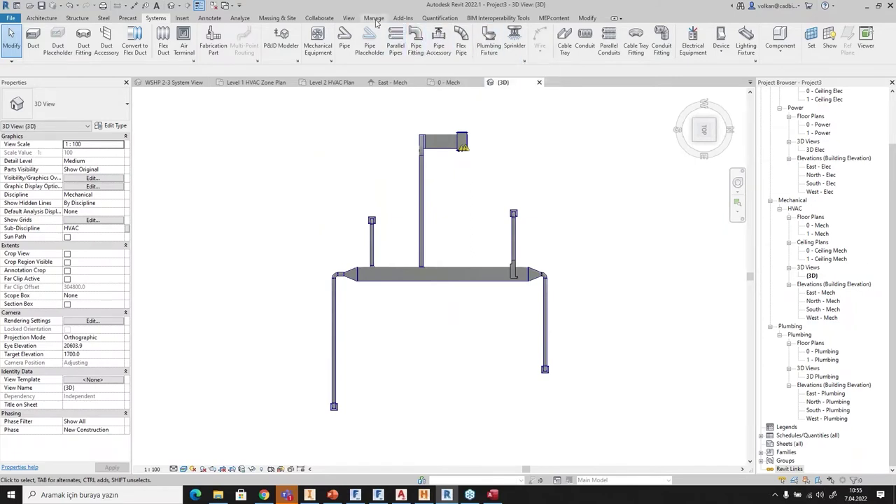
click(348, 19)
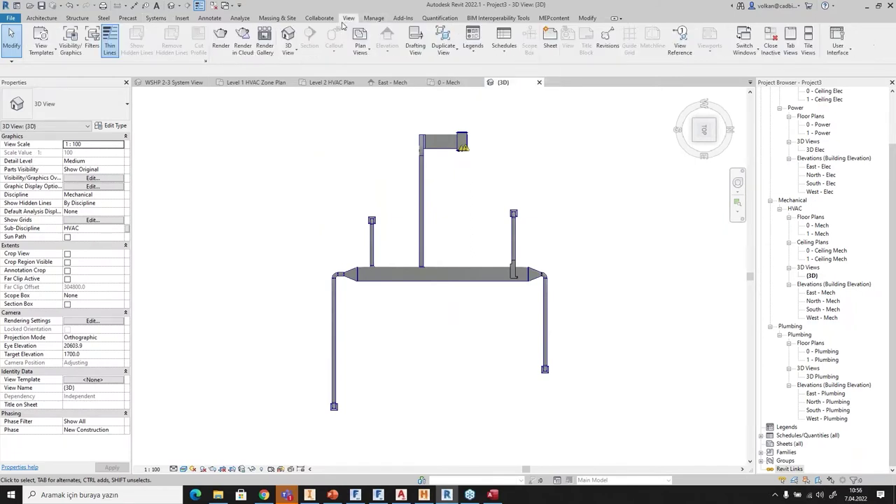
click(837, 42)
click(842, 96)
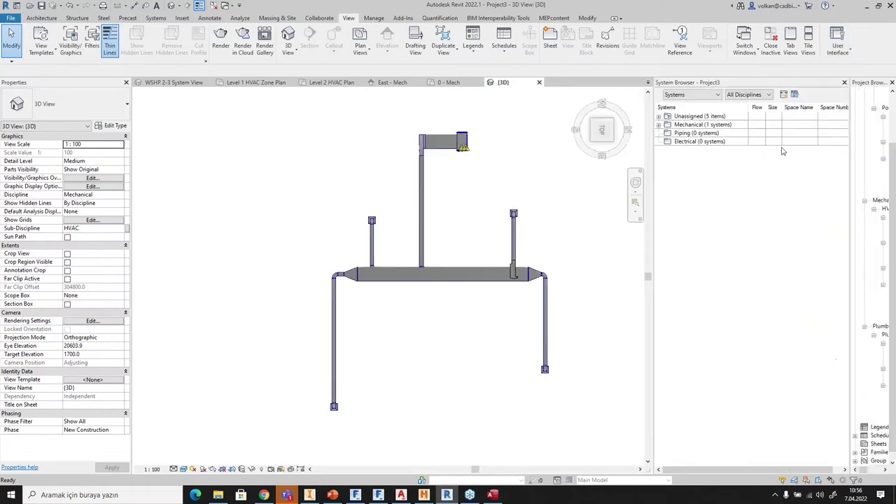
Expand the mechanical Supply Air system down to its diffusers and inspect individual diffusers and the Mechanical Supply Air system in the model.
click(660, 124)
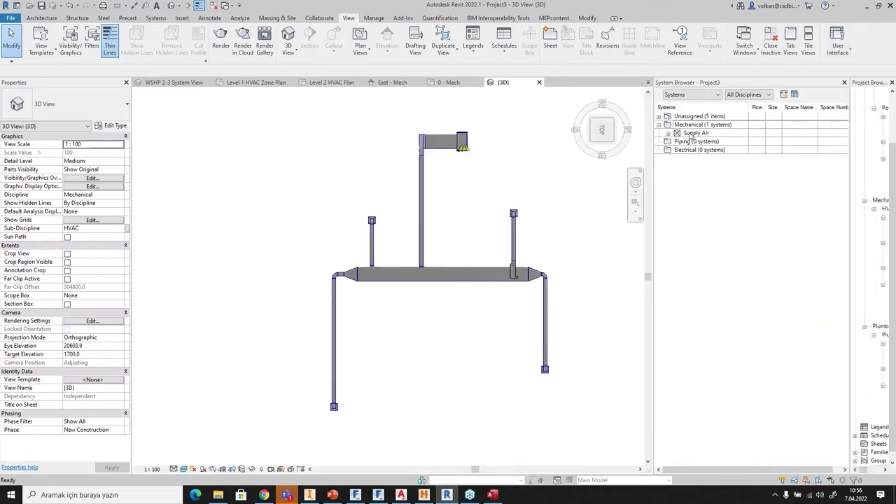
click(691, 134)
click(668, 133)
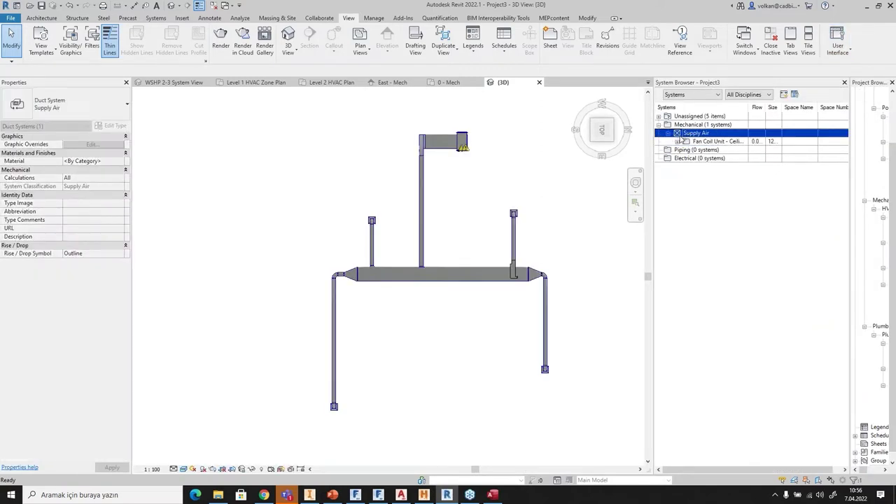
click(678, 142)
click(711, 150)
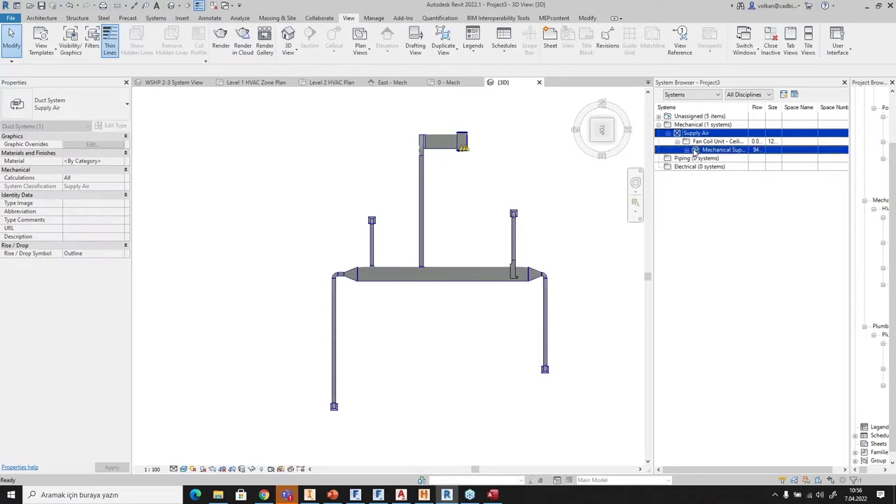
click(687, 150)
click(728, 159)
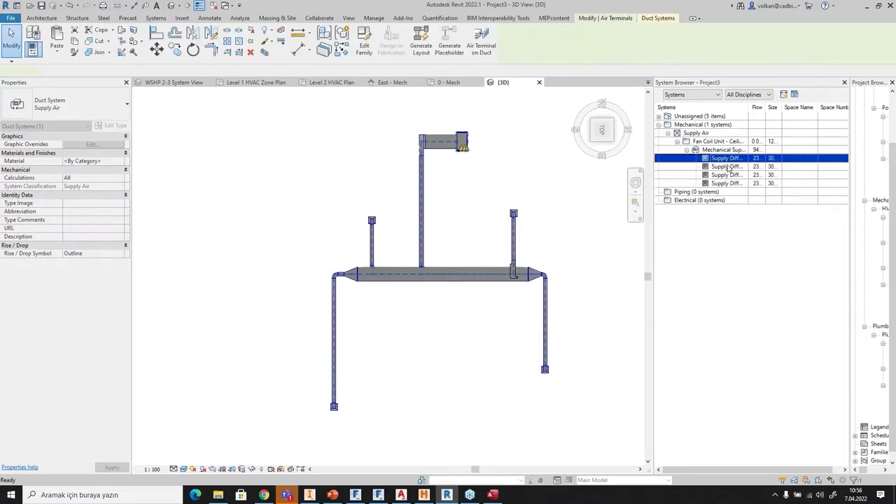
click(731, 168)
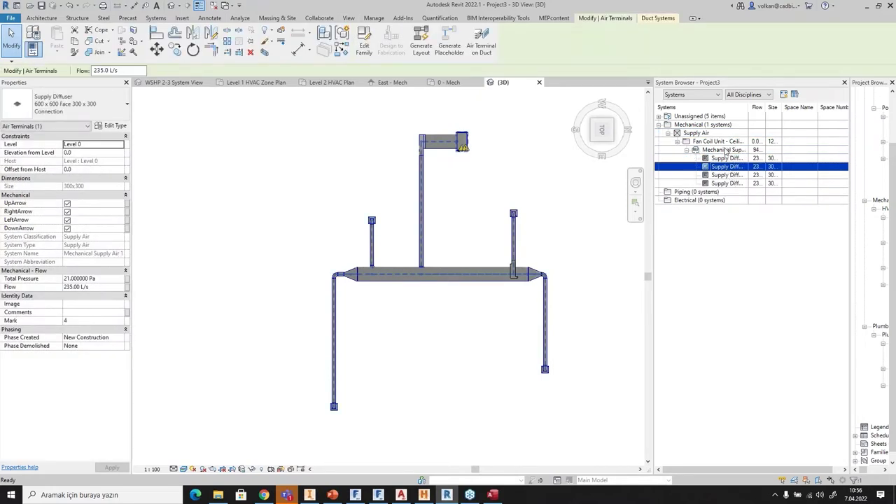
click(726, 150)
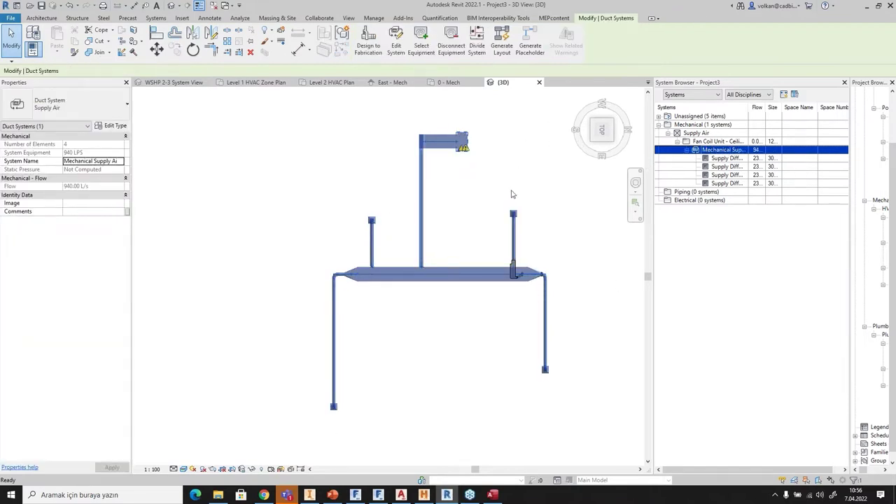
click(528, 175)
Draw a stepped 1200x356 mm rectangular return air duct with two right-angle bends, starting from the fan coil unit's free duct connector.
scroll(533, 200, down, 3)
middle_drag(546, 204, 382, 227)
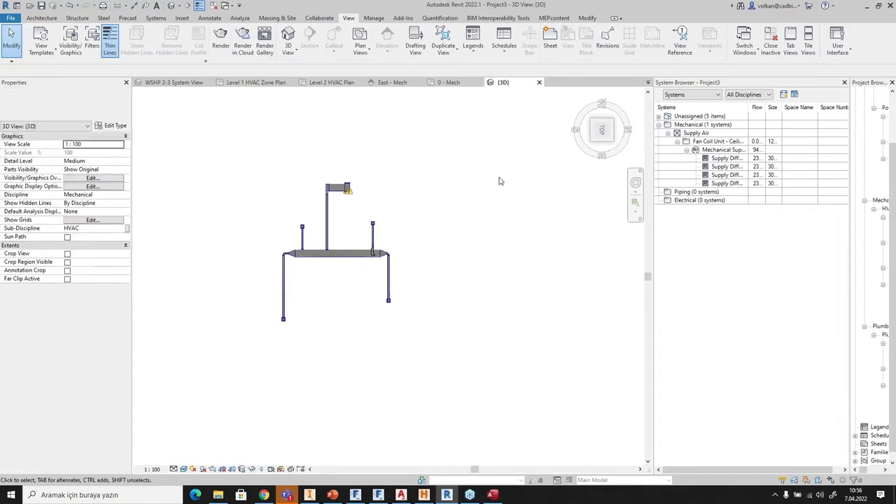
click(155, 17)
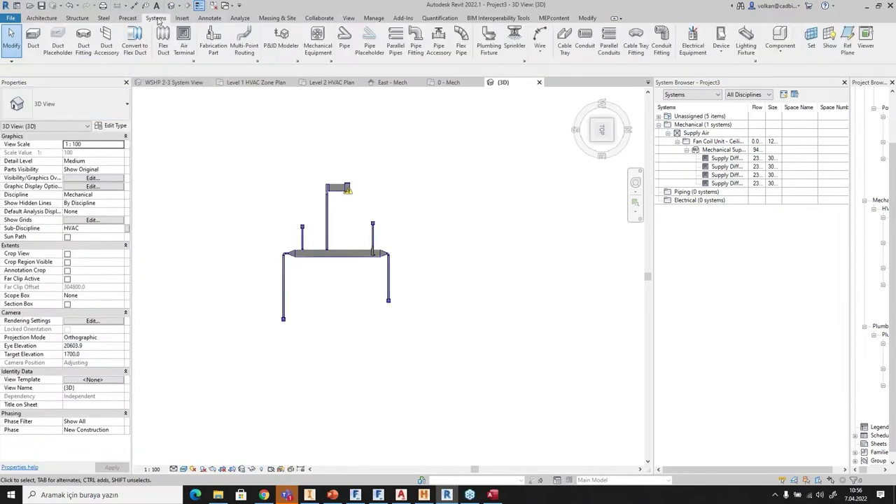
scroll(343, 184, up, 2)
key(Tab)
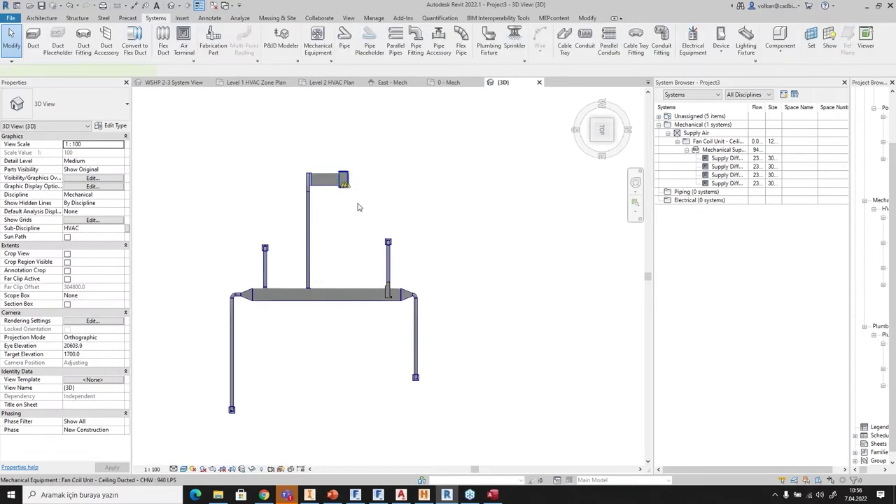
click(358, 198)
key(d)
key(t)
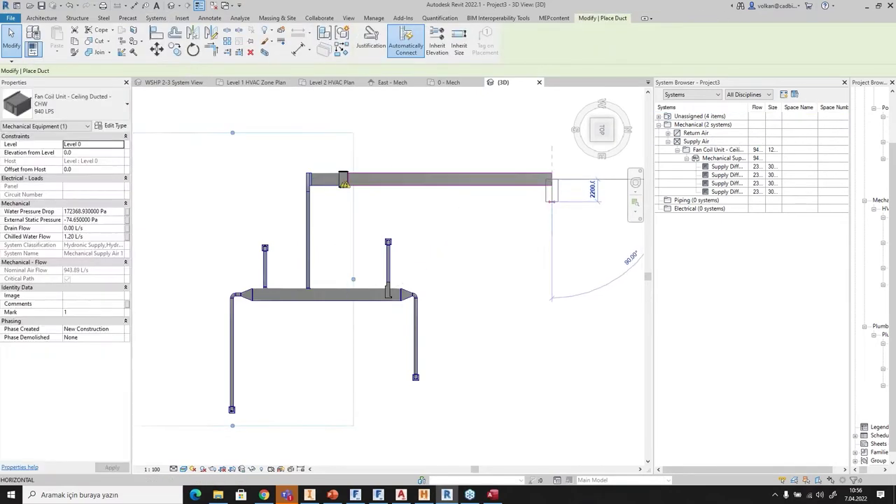
click(552, 184)
middle_drag(644, 320, 447, 302)
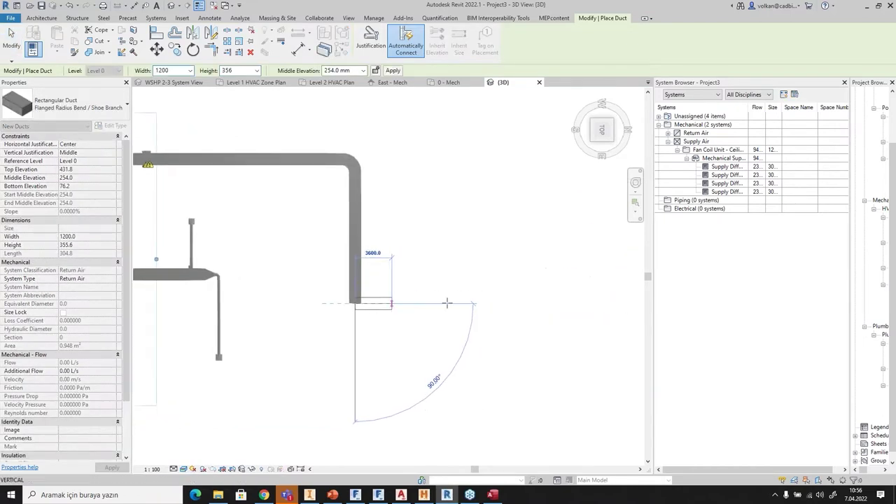
click(540, 303)
right_click(541, 303)
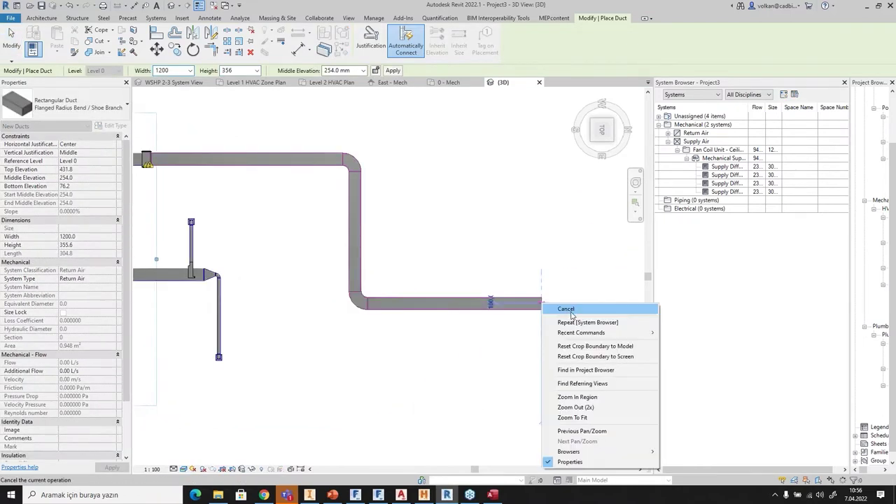
click(570, 311)
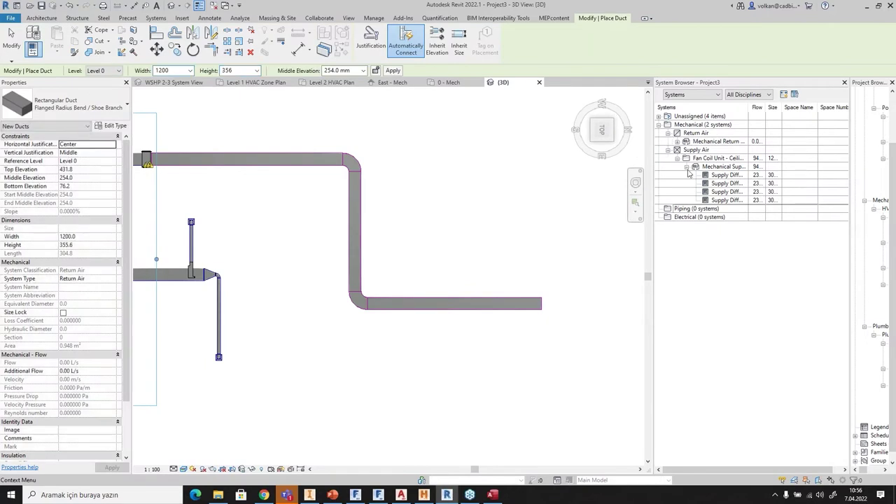
Expand the Mechanical Return Air system in the System Browser to examine its equipment, and end duct placement.
click(678, 142)
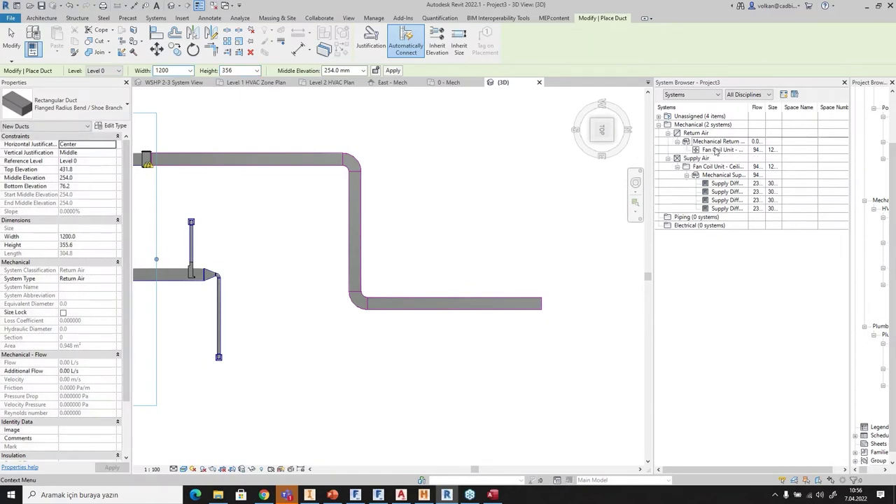
scroll(447, 227, down, 4)
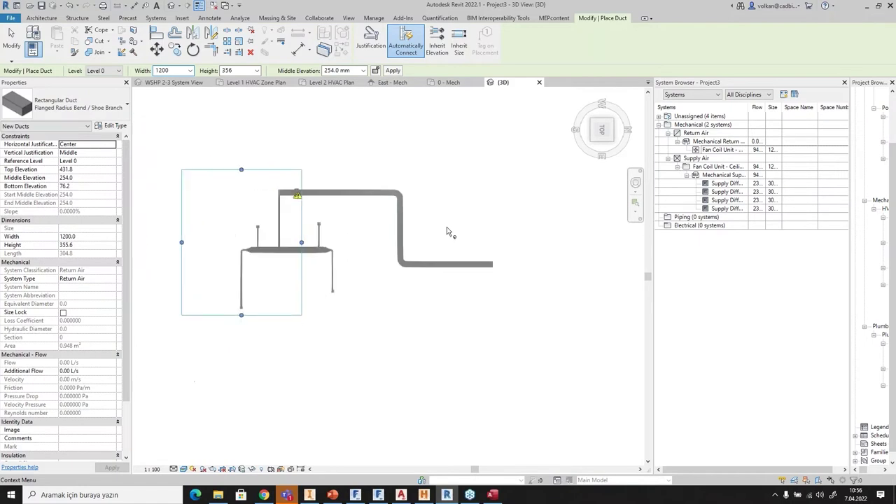
right_click(464, 174)
click(493, 176)
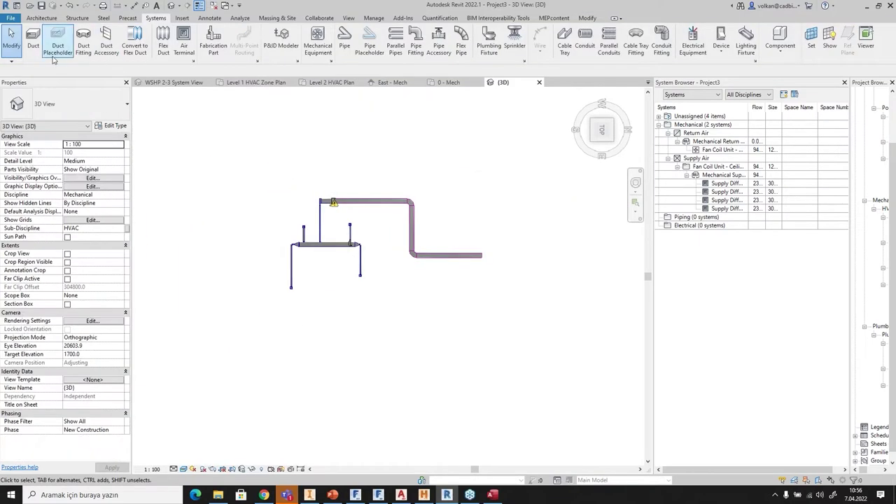
middle_drag(491, 197, 341, 245)
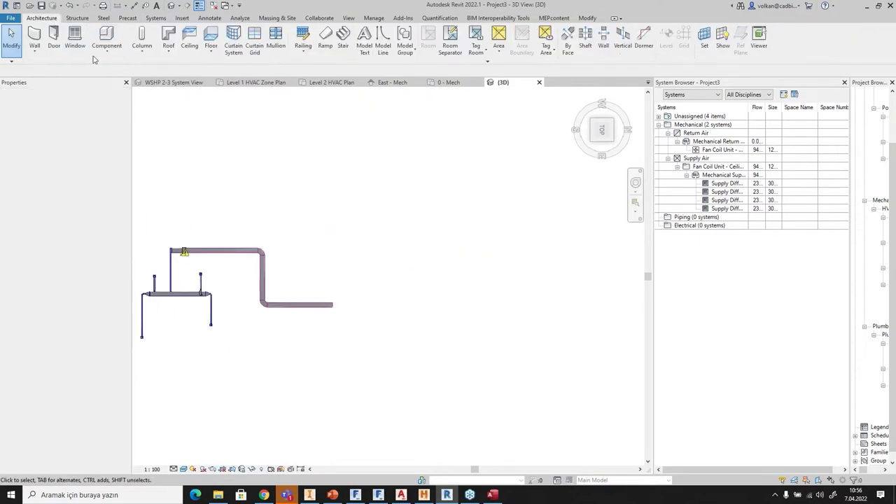
Draw an L-shaped Generic - 200mm wall to one side of the ducts, with a first leg about 13000 mm long.
click(32, 44)
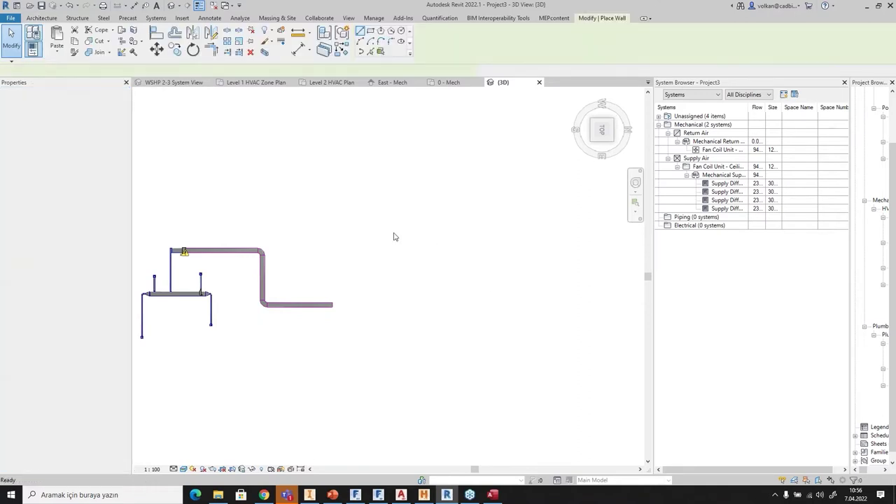
click(394, 233)
click(444, 233)
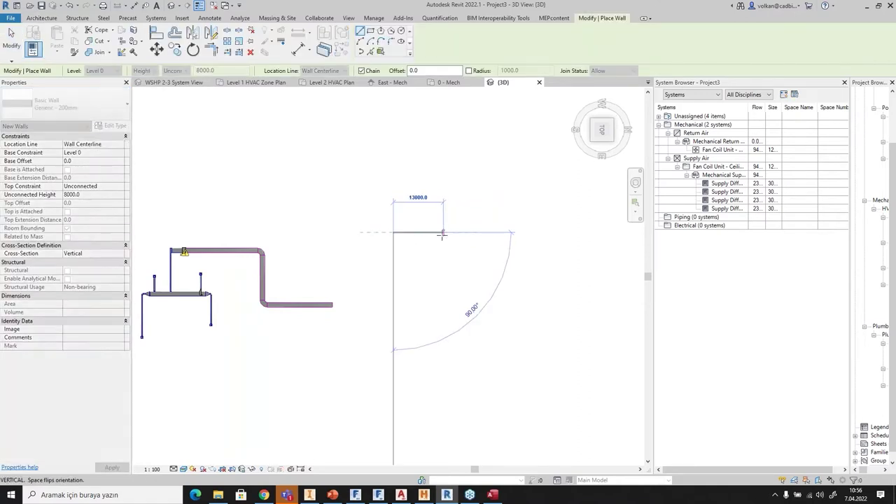
right_click(443, 274)
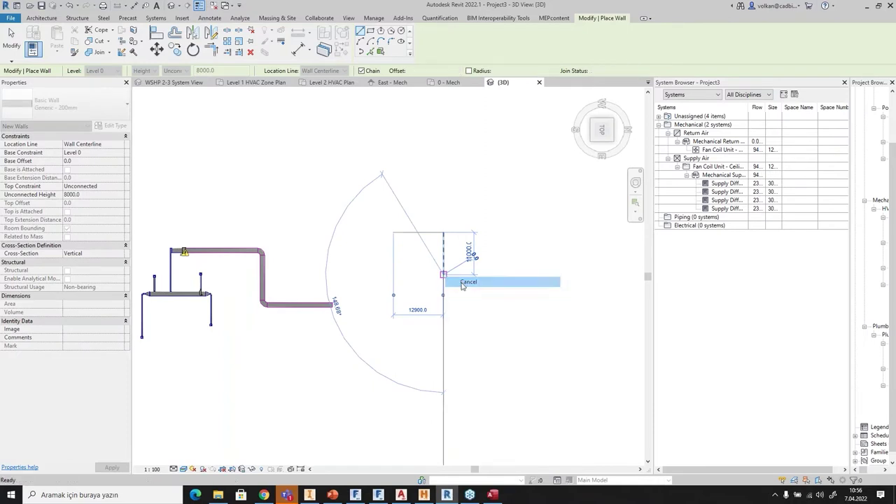
click(465, 281)
scroll(409, 246, up, 3)
key(Escape)
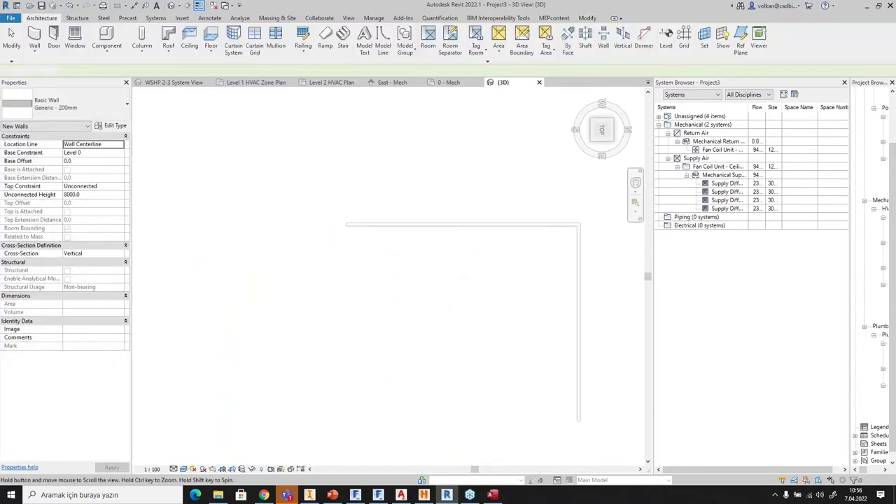
scroll(463, 266, up, 3)
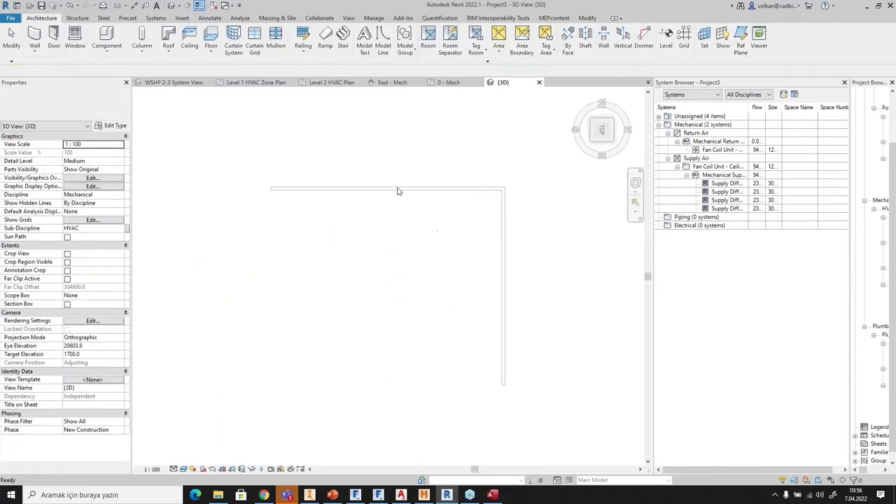
Start a new duct and set its justification to Left with a horizontal offset of 250.
click(157, 19)
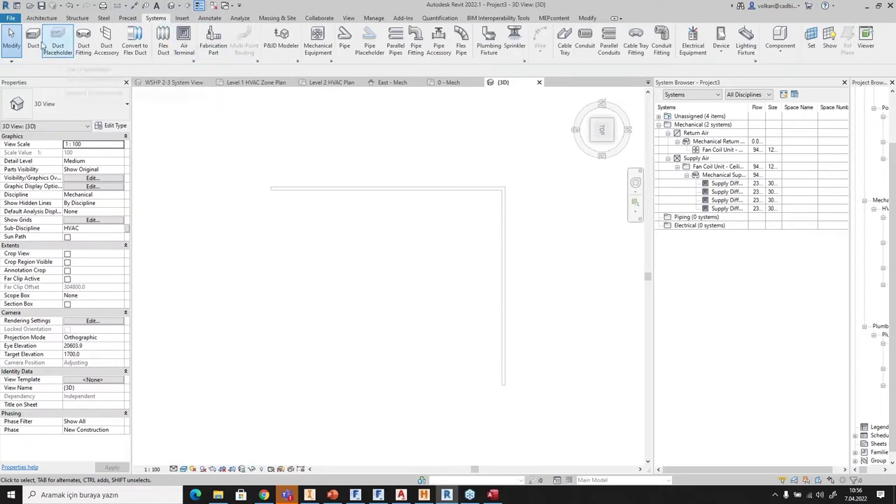
key(d)
key(t)
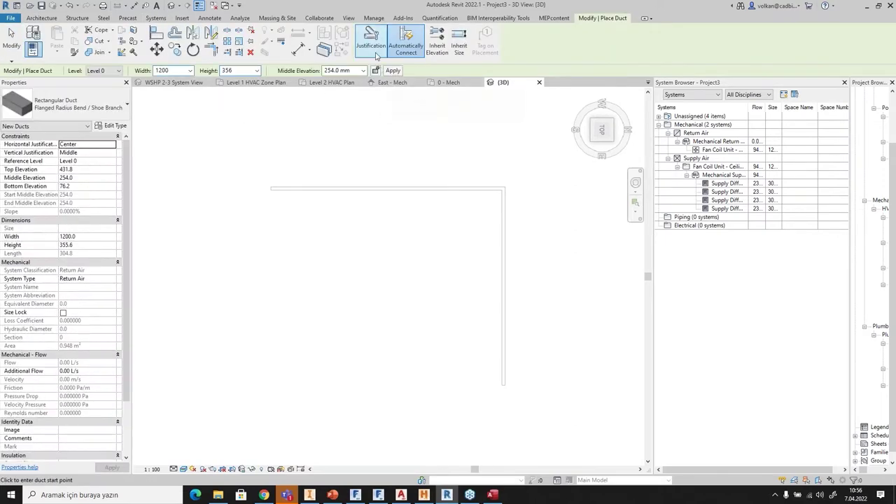
click(371, 40)
click(591, 175)
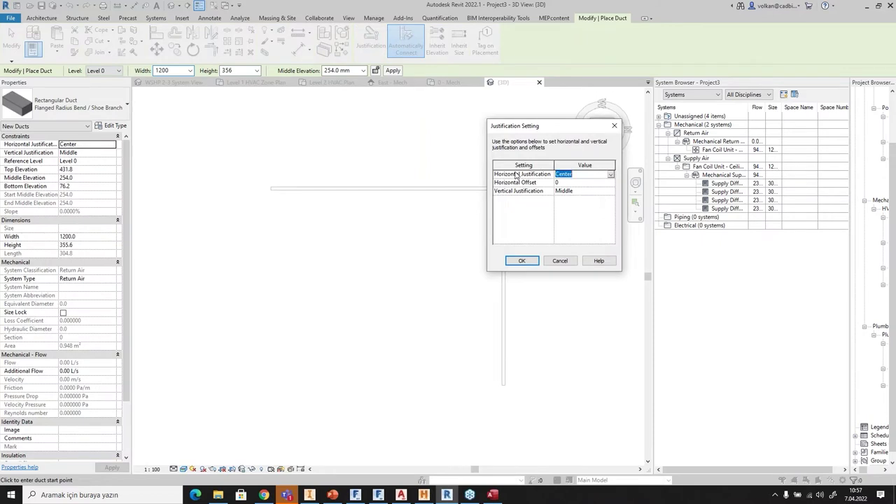
click(611, 175)
click(576, 191)
click(538, 182)
text(250)
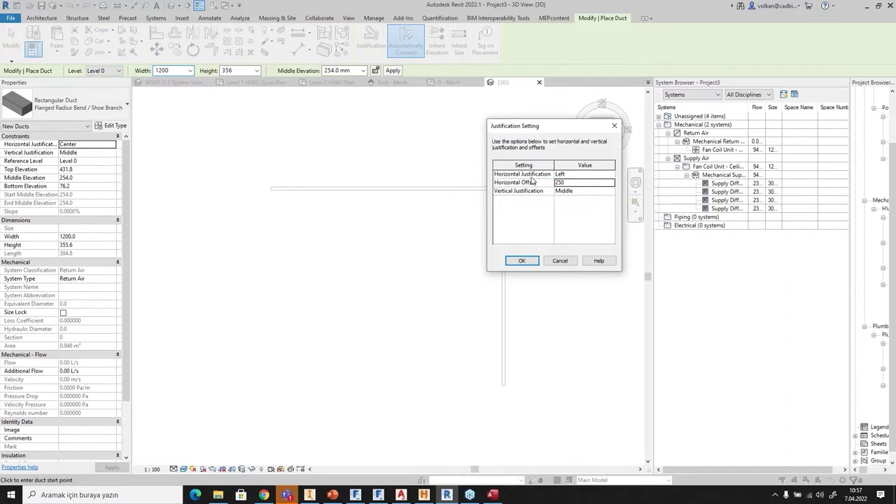
click(521, 262)
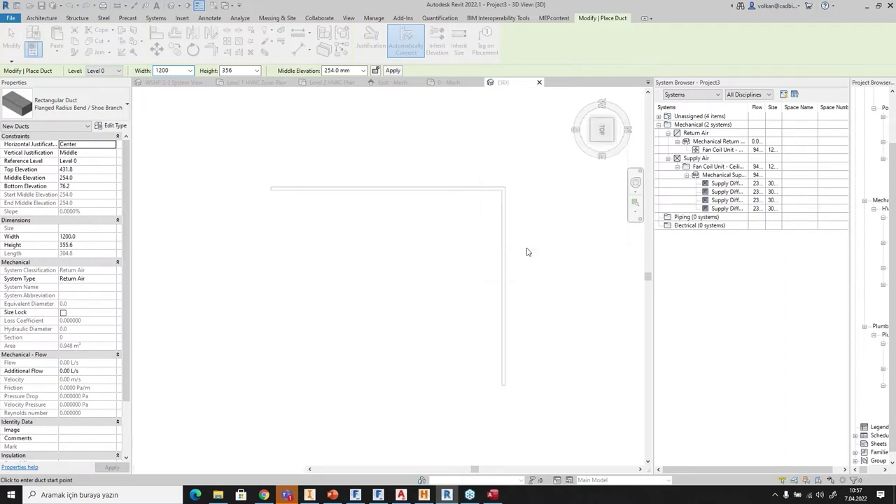
Draw a 1200x356 mm rectangular return air duct following both legs of the L-shaped wall by snapping to the wall endpoints.
click(211, 186)
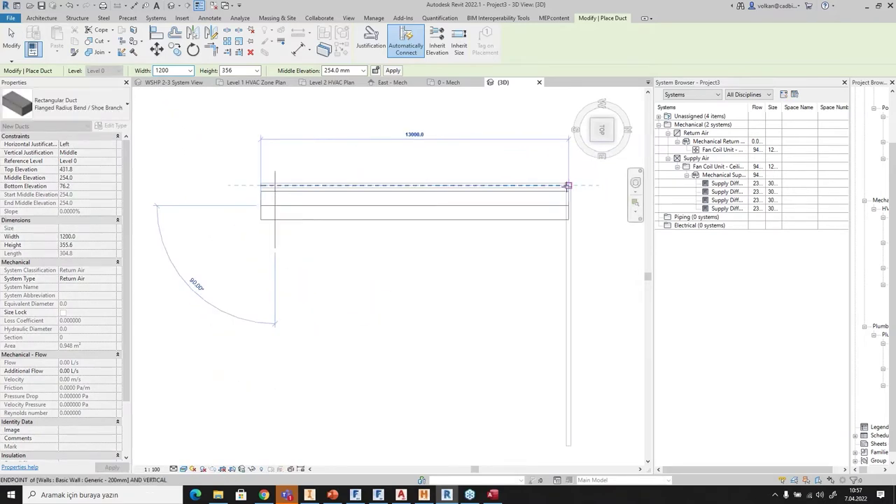
click(568, 185)
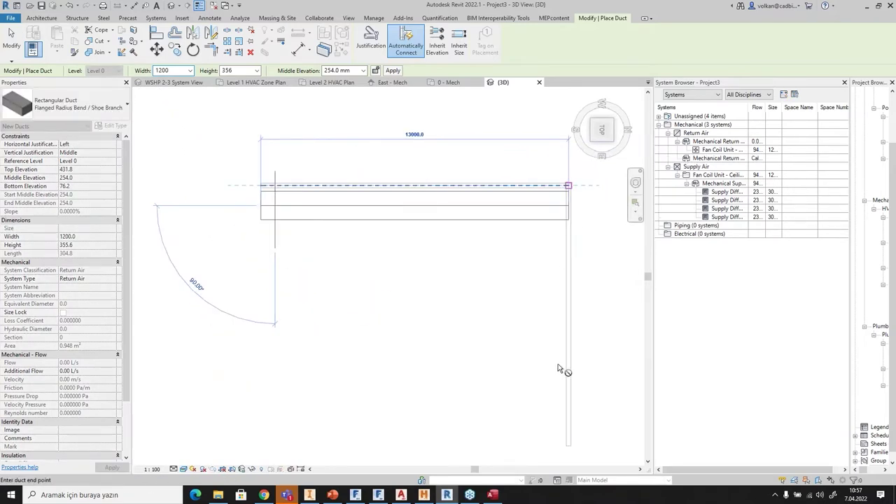
click(570, 444)
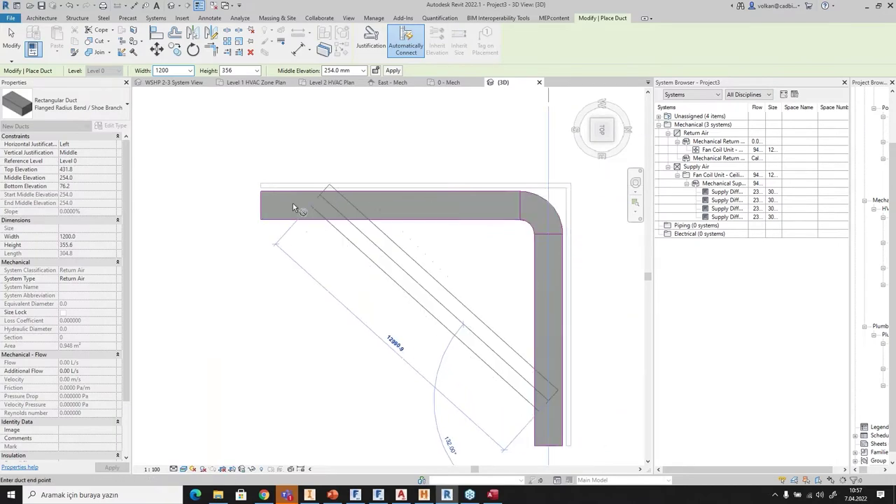
scroll(558, 302, down, 1)
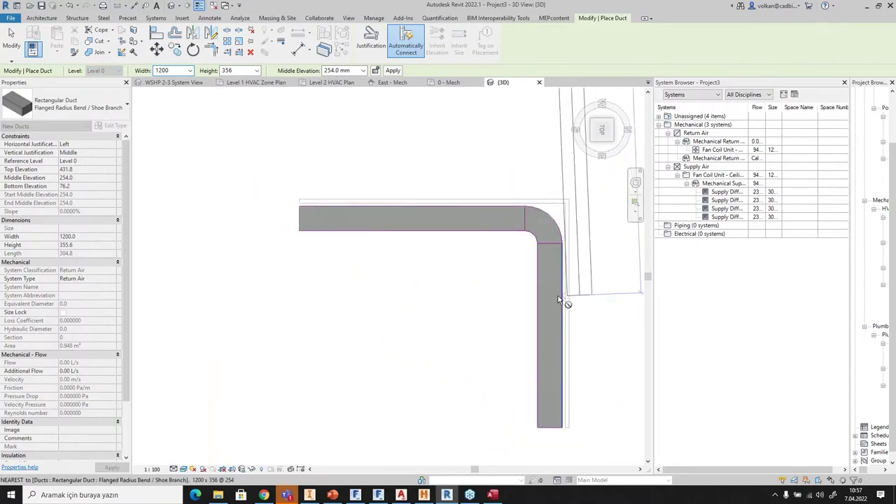
key(Escape)
key(Escape)
scroll(524, 239, down, 1)
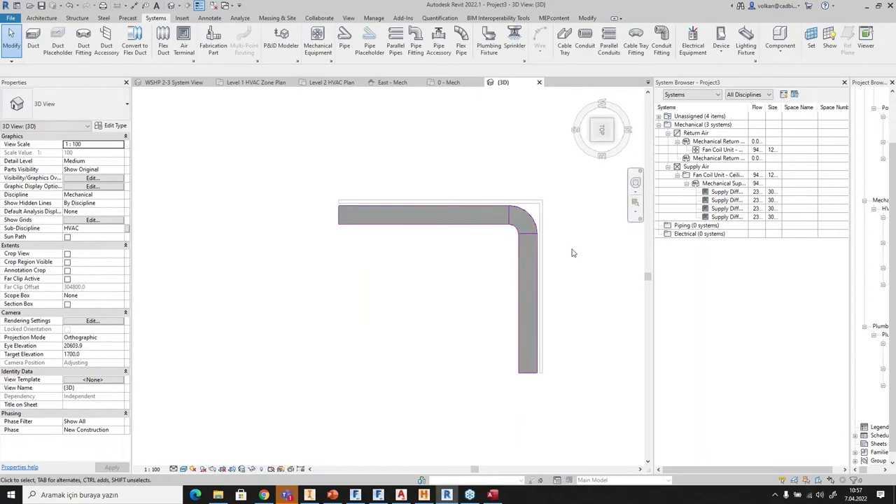
scroll(573, 253, down, 5)
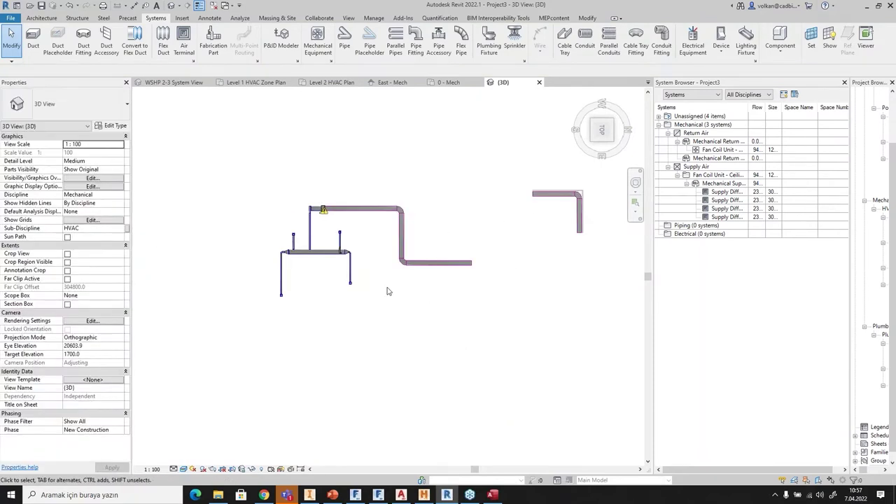
In the 0 - Mech floor plan, close the System Browser and delete all ducts and connected equipment, including the North - Mech elevation.
click(449, 82)
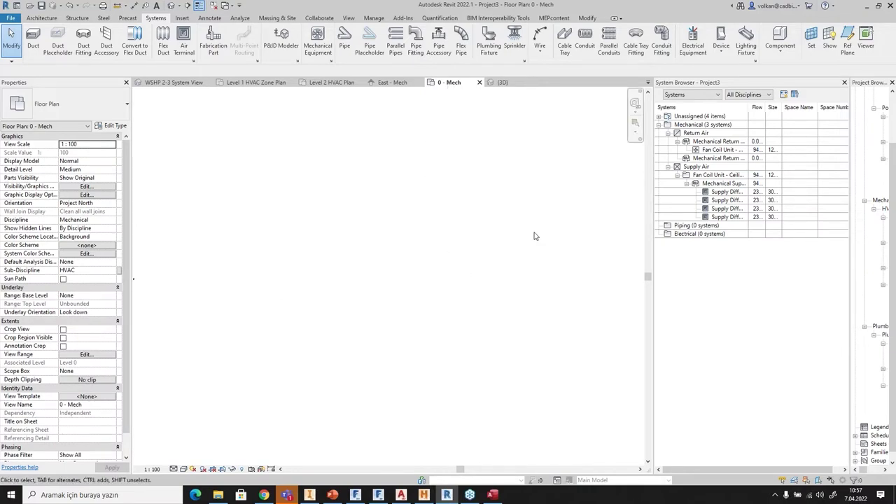
scroll(488, 230, down, 2)
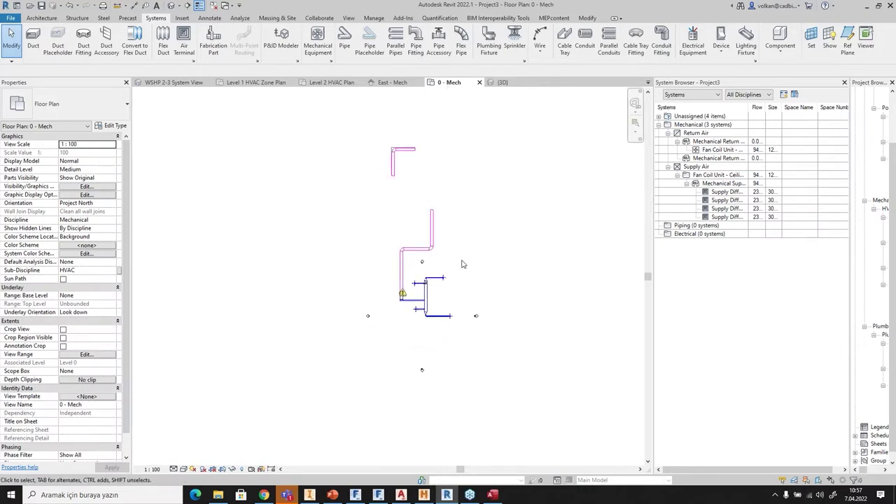
click(845, 83)
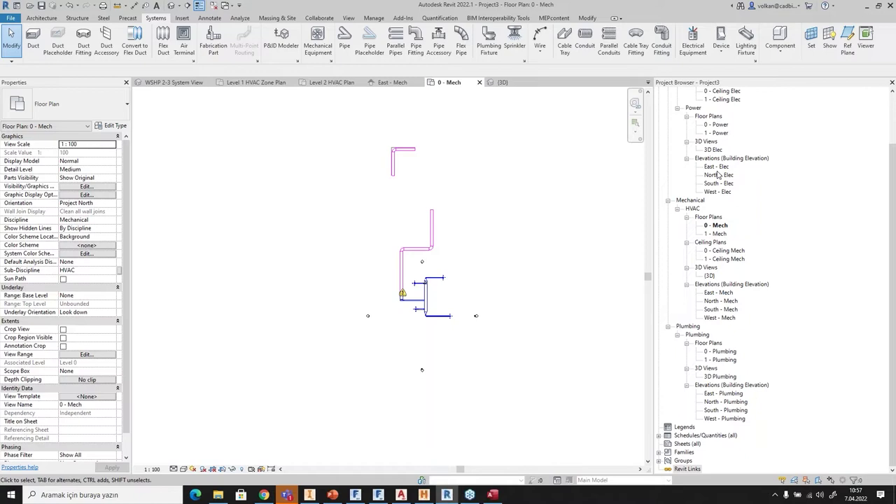
drag(382, 141, 463, 342)
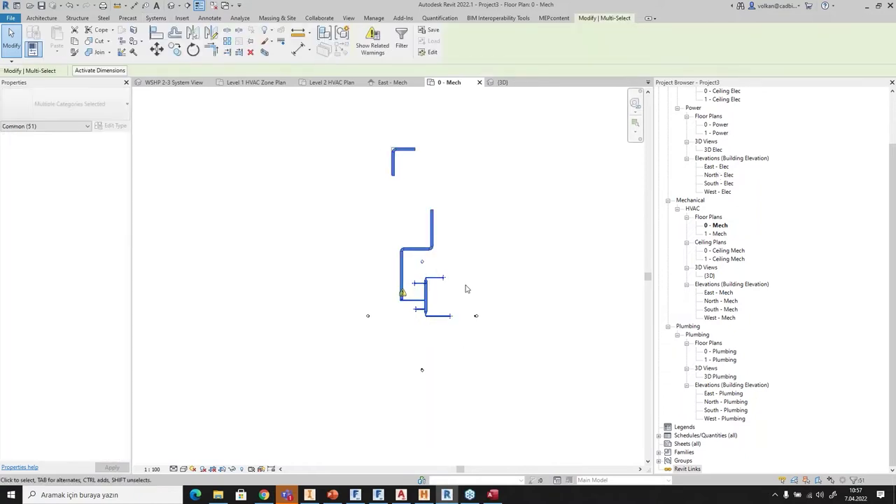
key(Delete)
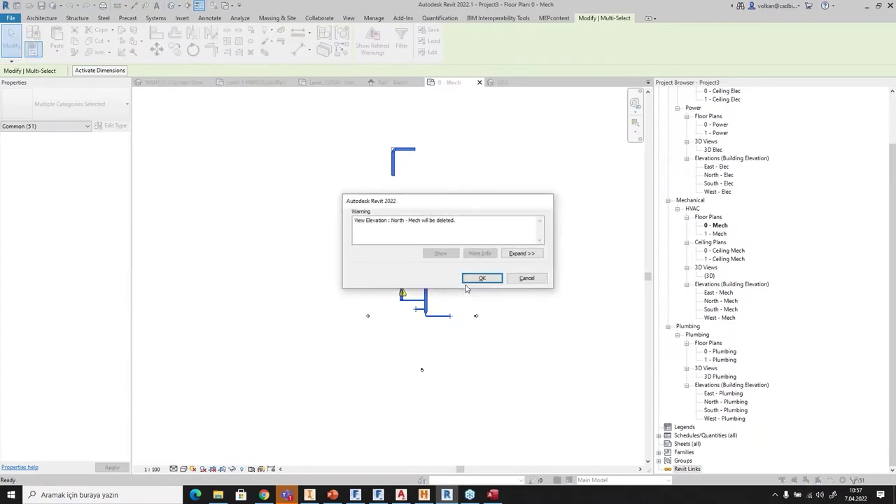
click(480, 279)
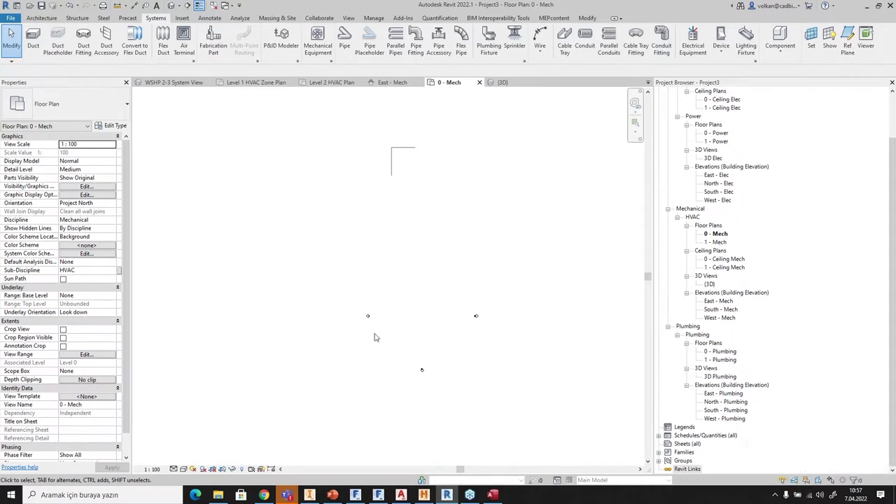
Draw an L-shaped 1200x356 mm rectangular return air duct with one right-angle bend between the remaining elevation markers.
middle_drag(437, 301, 294, 292)
click(32, 41)
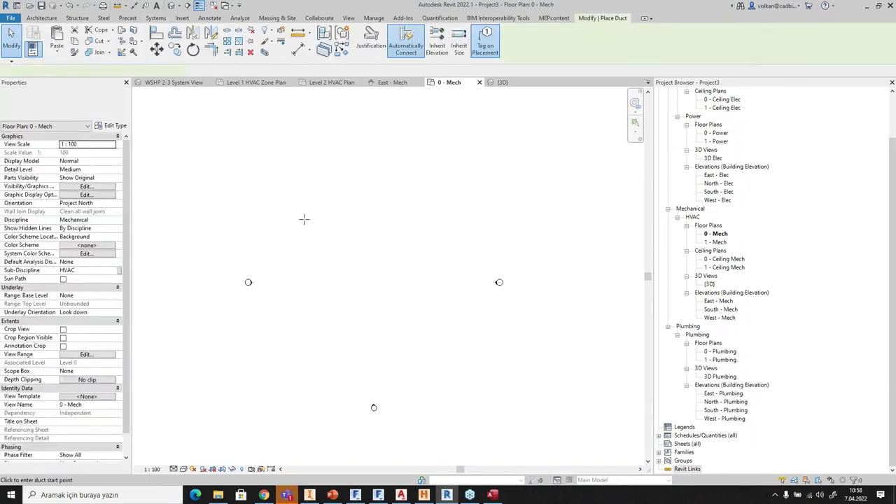
click(304, 221)
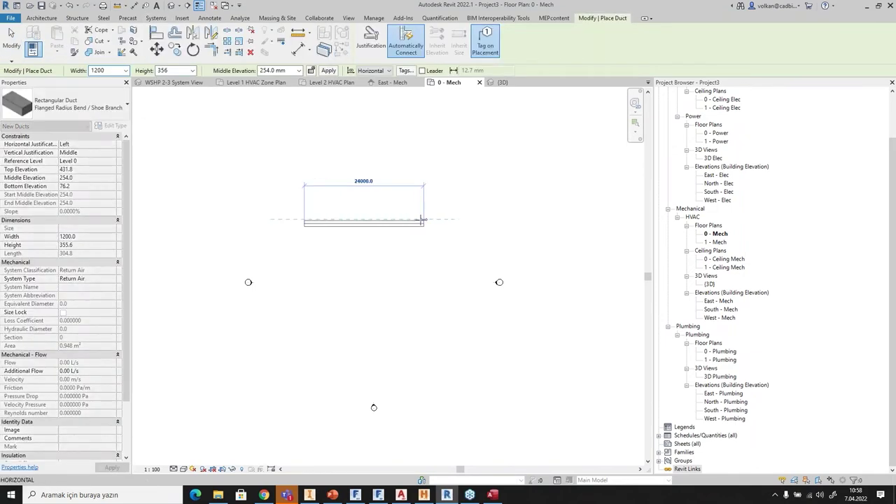
click(406, 219)
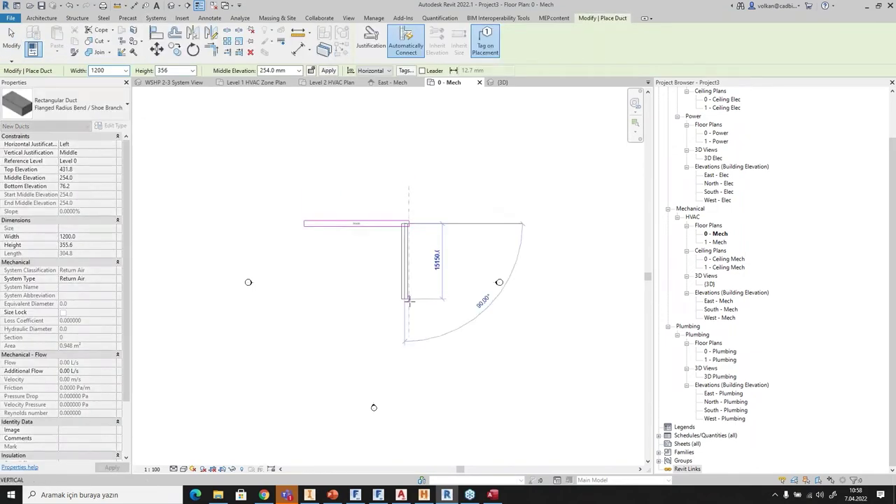
click(404, 319)
key(Escape)
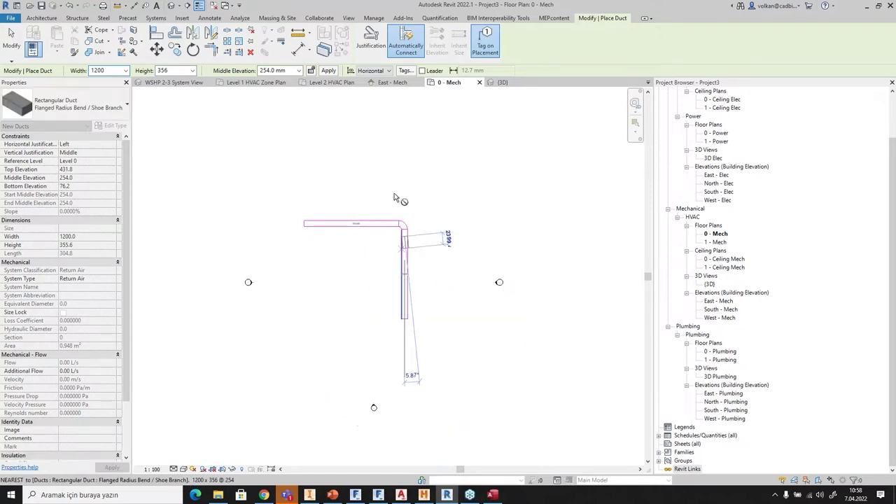
key(Escape)
Reset the duct justification to Center with a horizontal offset of 0 and end duct placement.
click(372, 39)
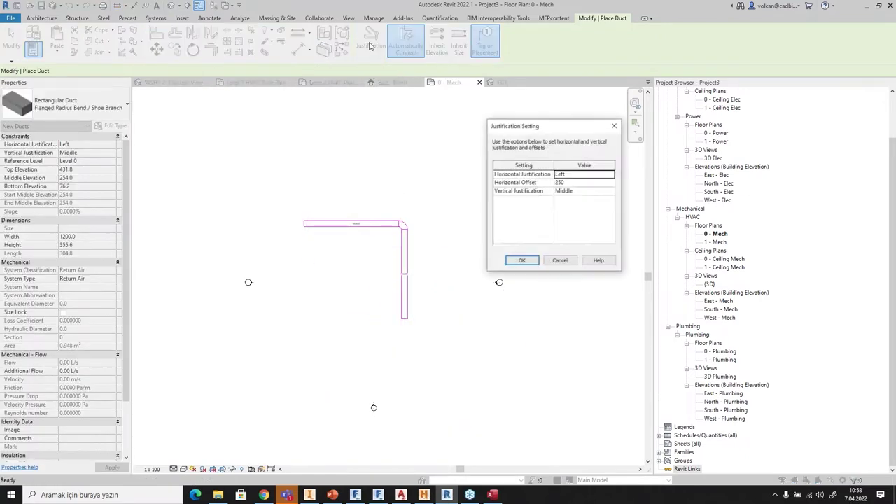
click(578, 182)
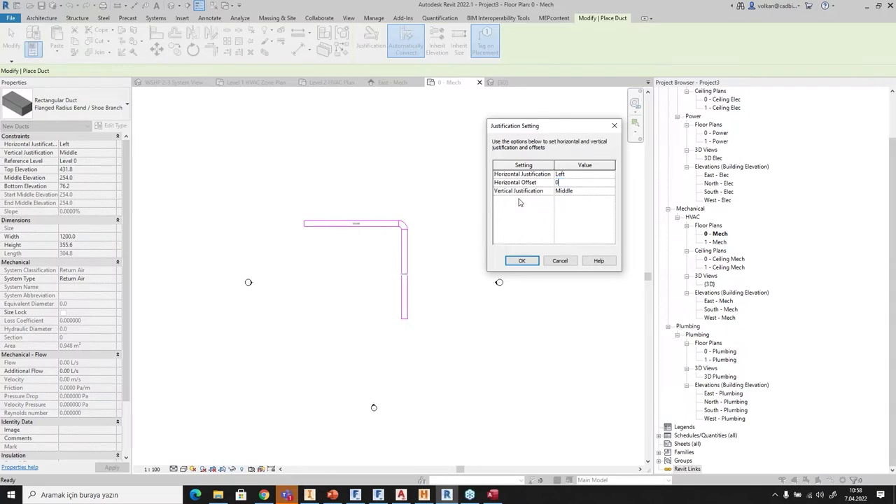
click(580, 174)
click(610, 175)
click(585, 191)
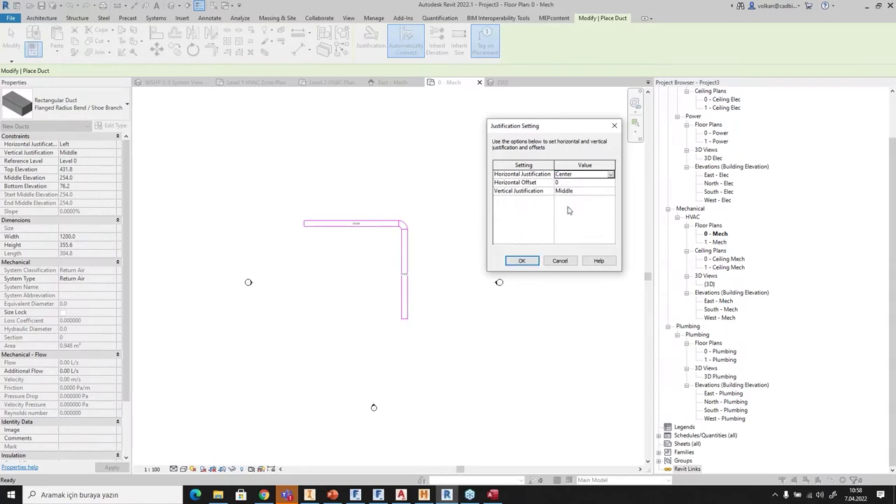
click(522, 261)
key(Escape)
key(Escape)
Inspect the tagged L-shaped duct and display the MEP Fabrication Parts available for rectangular ductwork.
scroll(355, 236, up, 1)
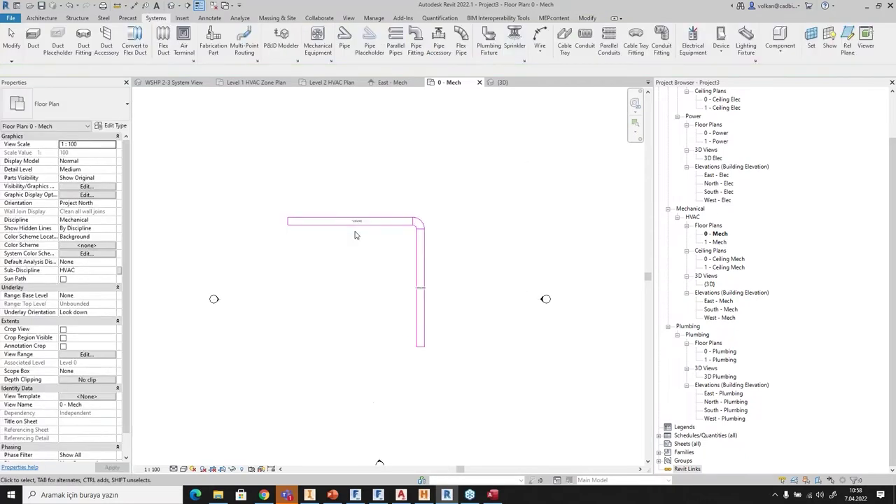
scroll(355, 235, up, 2)
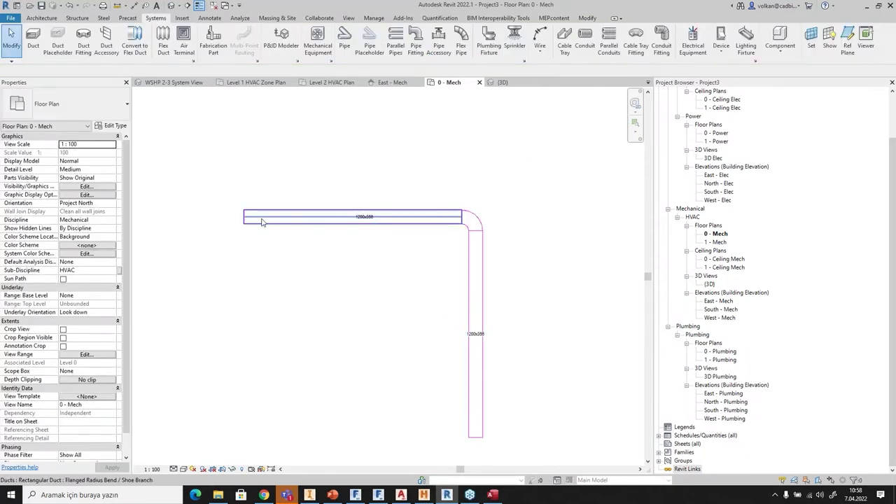
scroll(376, 136, down, 1)
scroll(358, 228, up, 1)
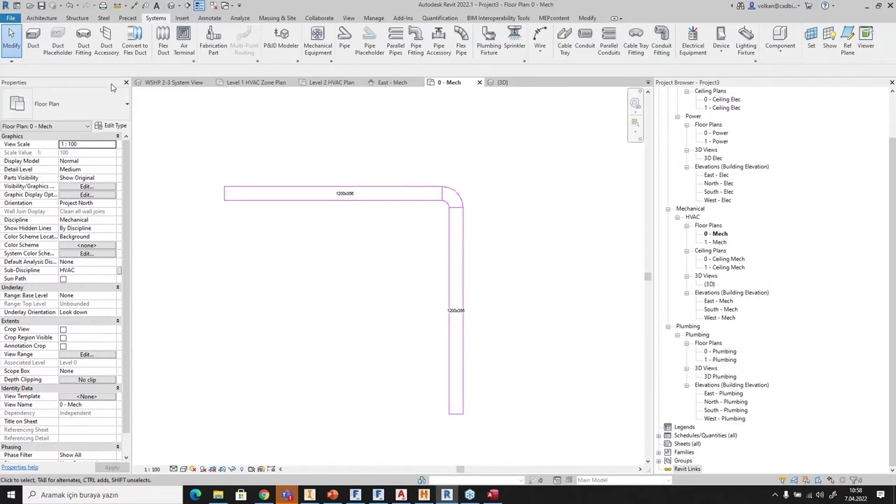
click(213, 45)
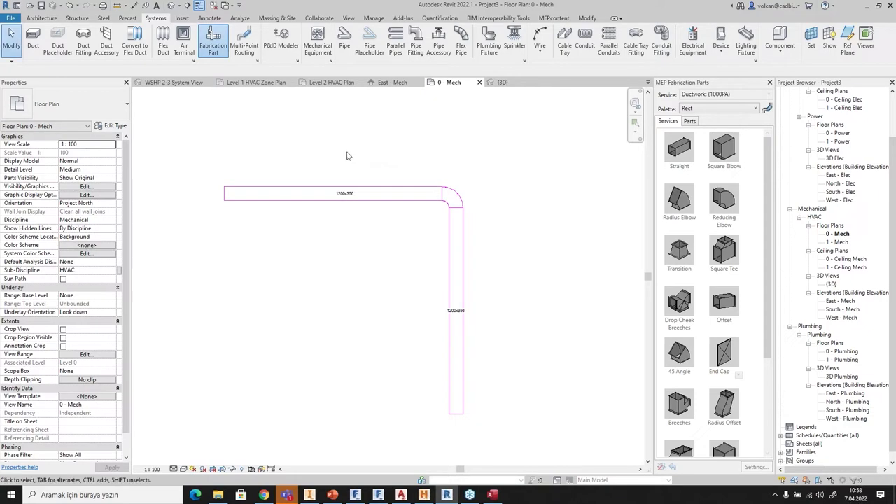
scroll(369, 163, down, 2)
scroll(269, 180, up, 2)
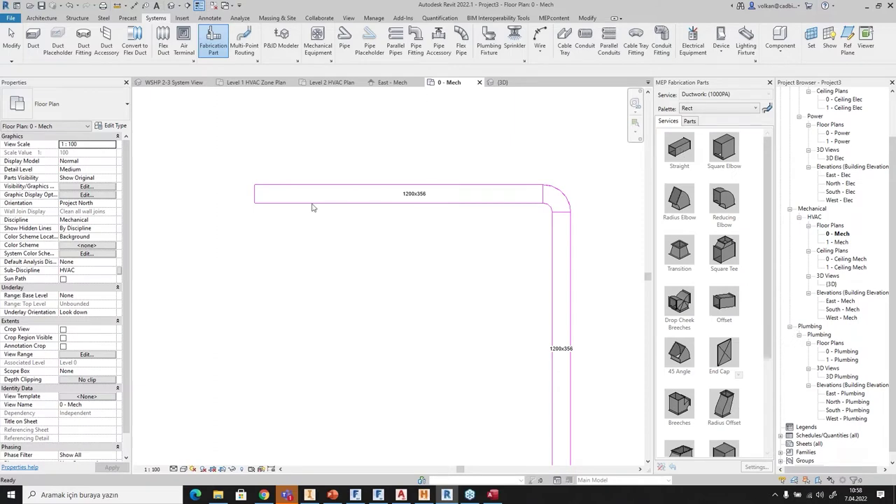
scroll(393, 322, down, 4)
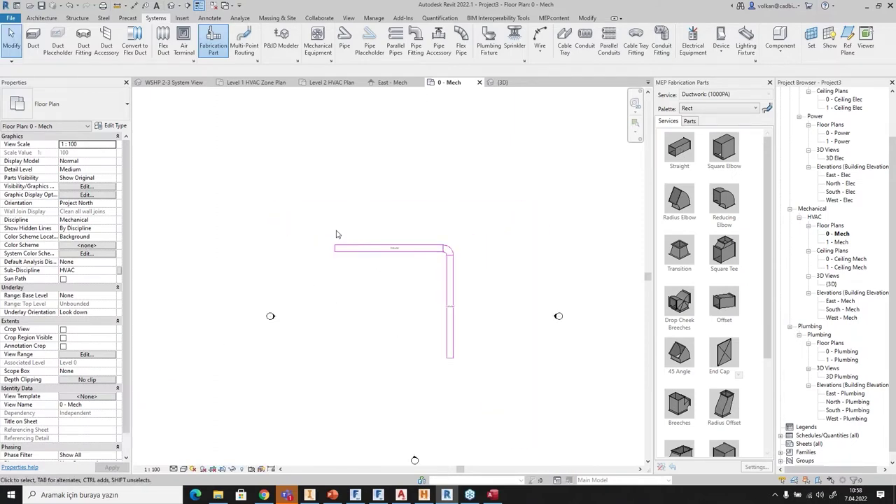
Start Design to Fabrication for the horizontal return air duct and open the fabrication settings.
right_click(452, 203)
click(476, 204)
click(486, 179)
click(361, 249)
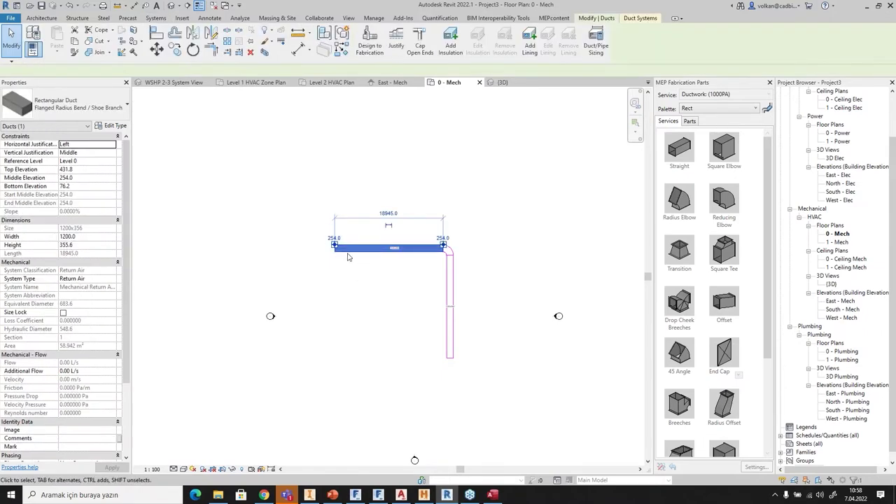
click(370, 39)
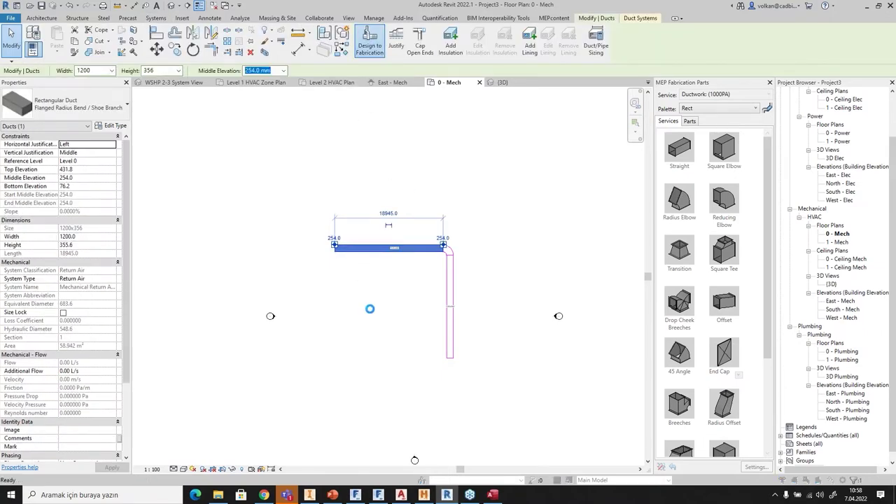
click(407, 252)
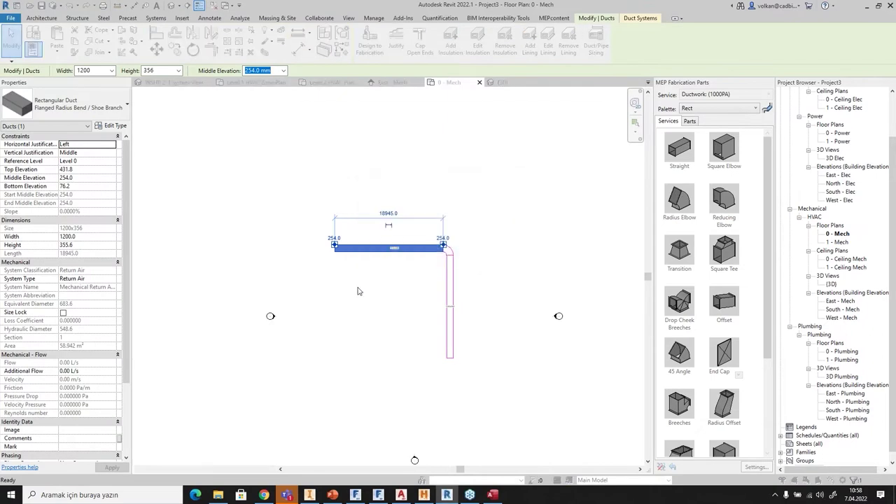
Set the fabrication configuration to Revit MEP Metric Content V2.2 and load the services from Ductwork: (1000PA) through Ductwork: Ductboard.
click(344, 151)
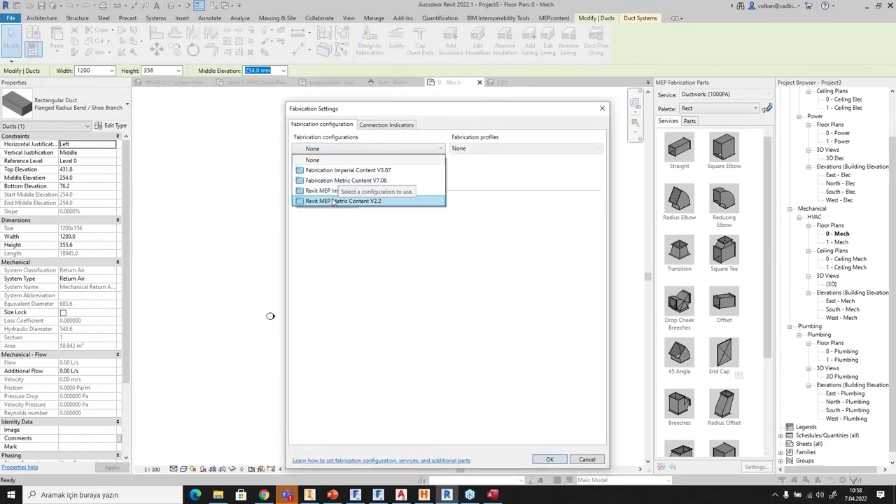
click(337, 202)
click(378, 150)
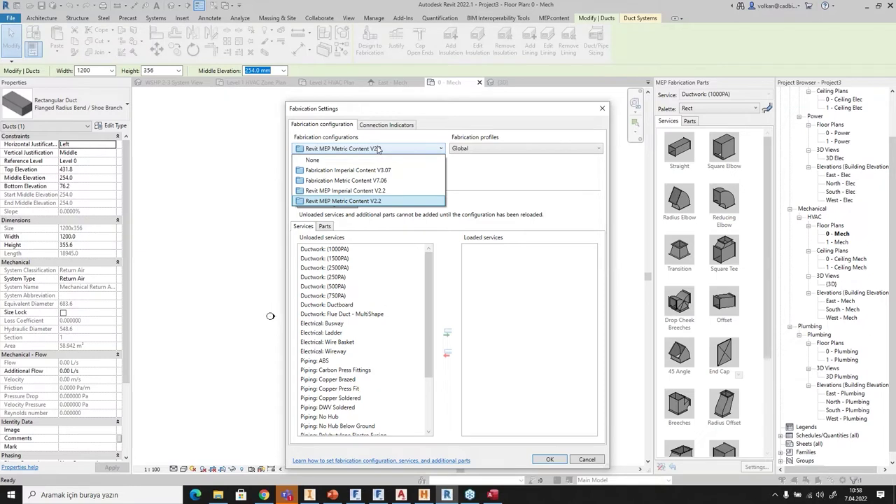
click(324, 254)
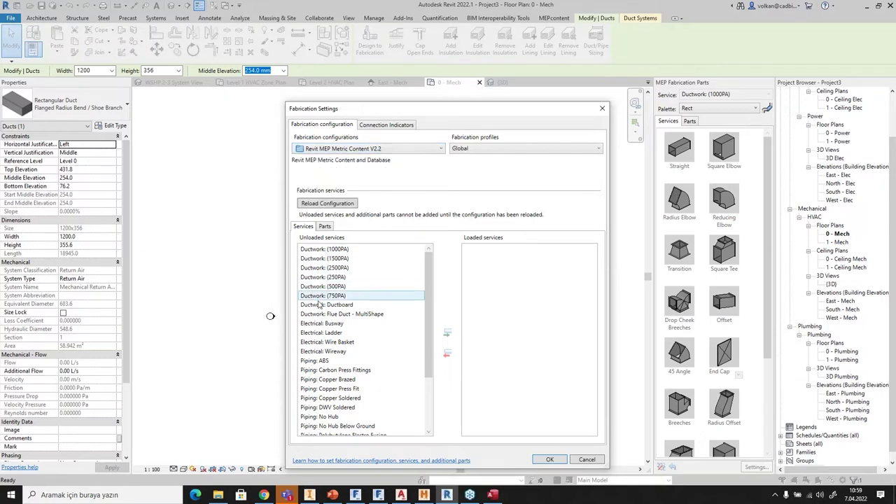
shift+click(319, 306)
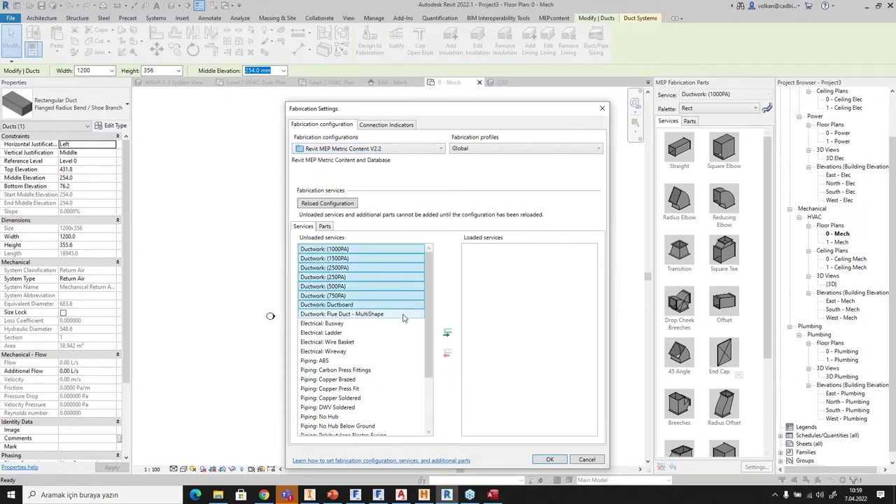
click(447, 333)
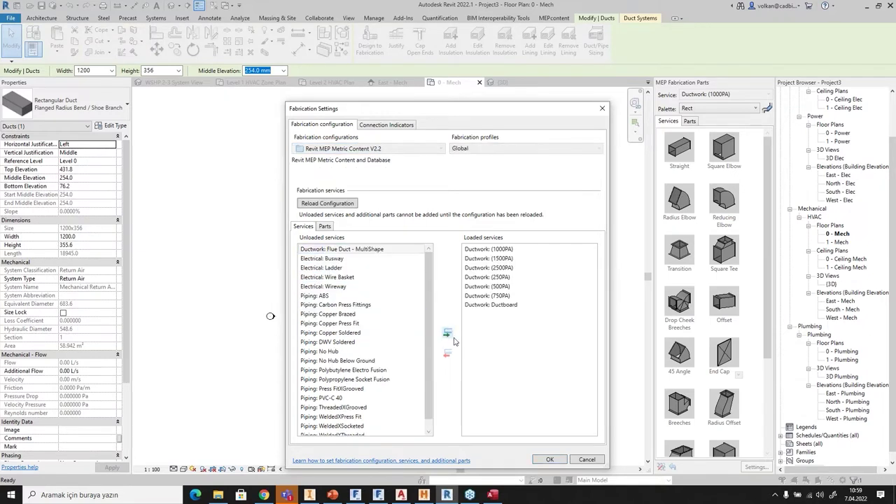
click(539, 461)
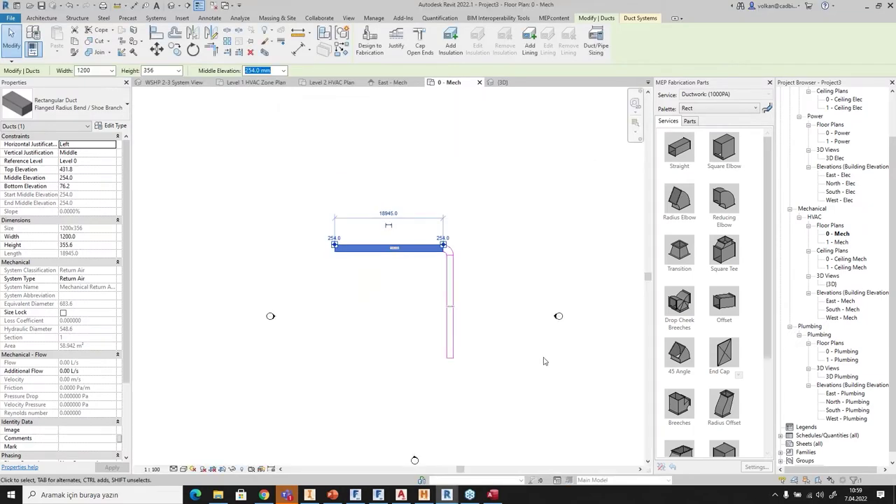
Redisplay the fabrication parts and try to convert the horizontal return air duct with Design to Fabrication.
click(549, 273)
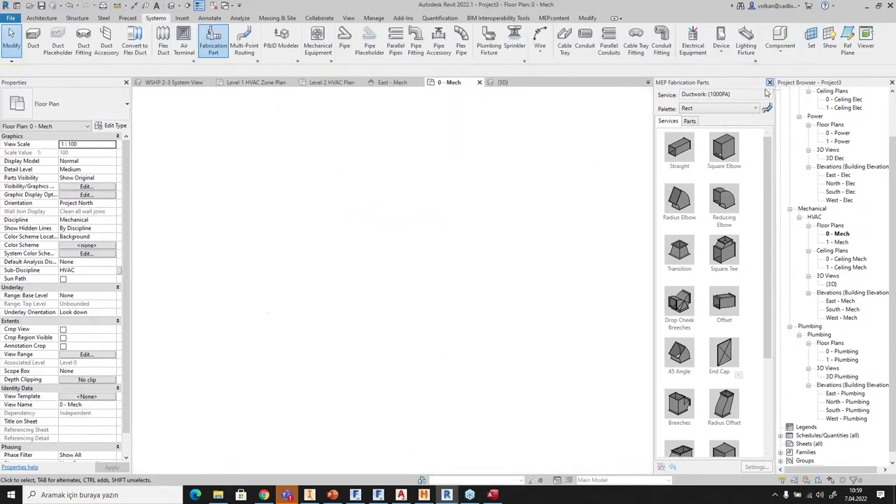
click(214, 38)
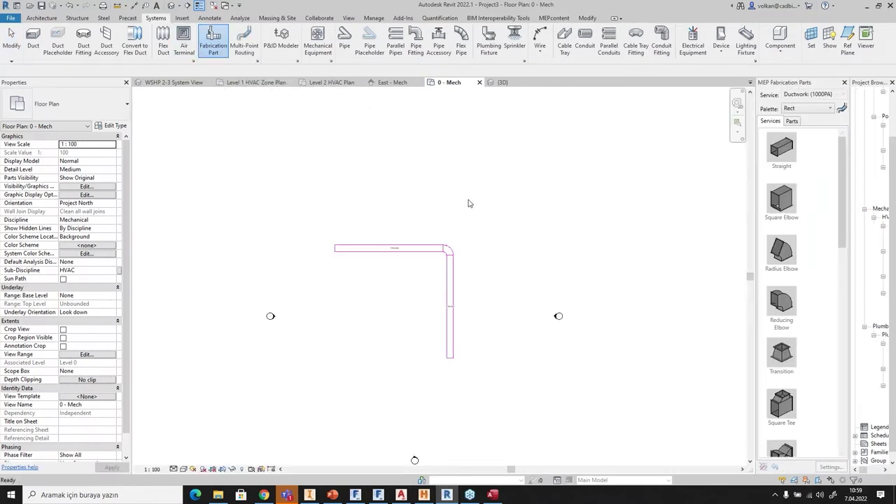
click(408, 255)
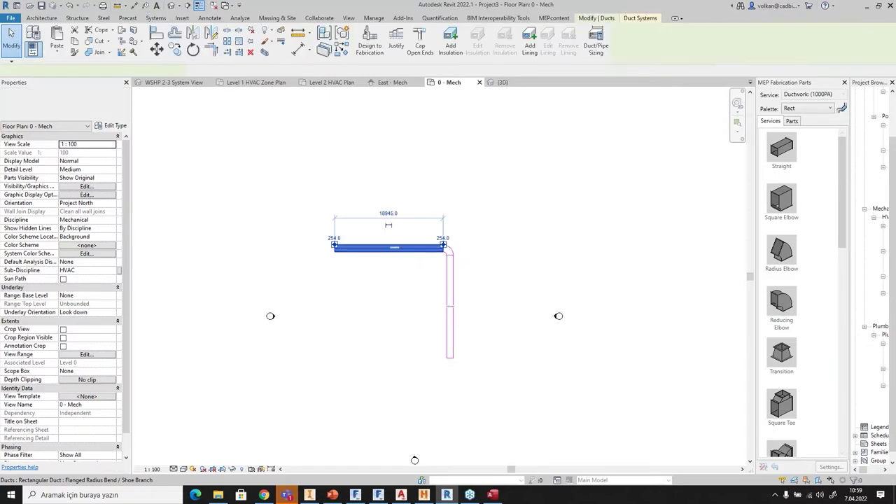
click(369, 47)
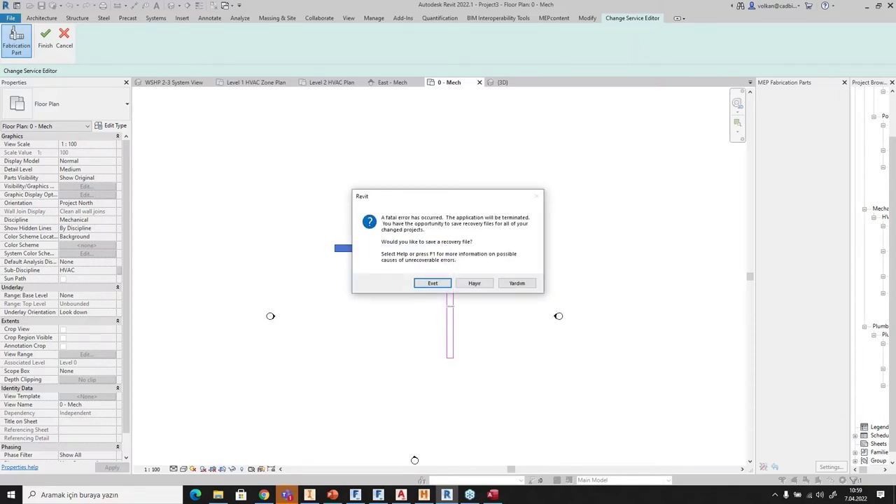
Try to save rme_advanced_sample_project(Recovery).rvt and dismiss the crash dialogs without sending an error report.
click(433, 283)
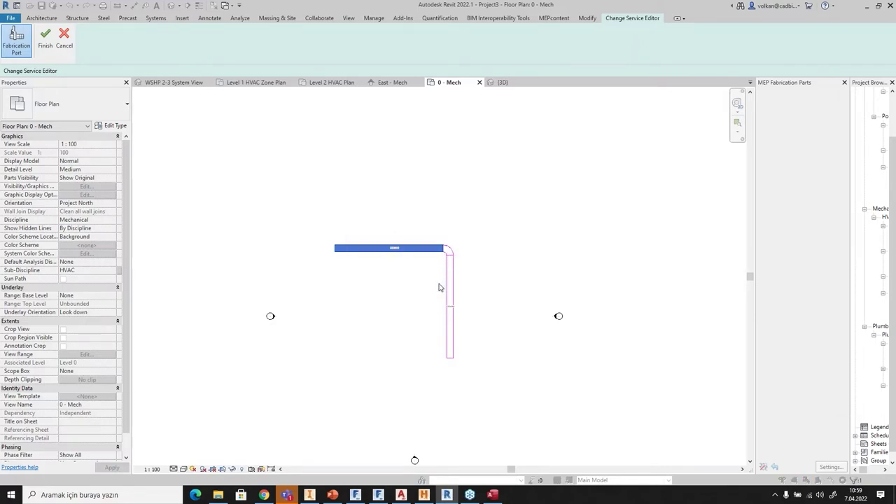
click(310, 292)
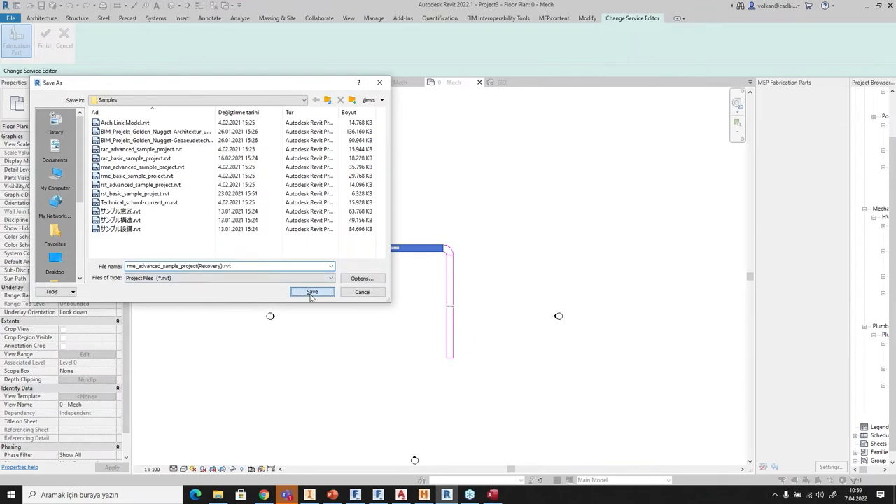
click(515, 270)
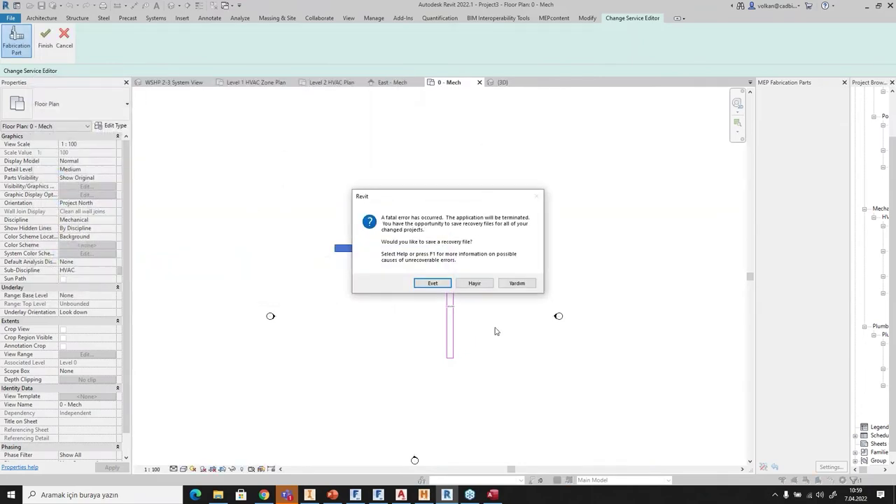
click(483, 282)
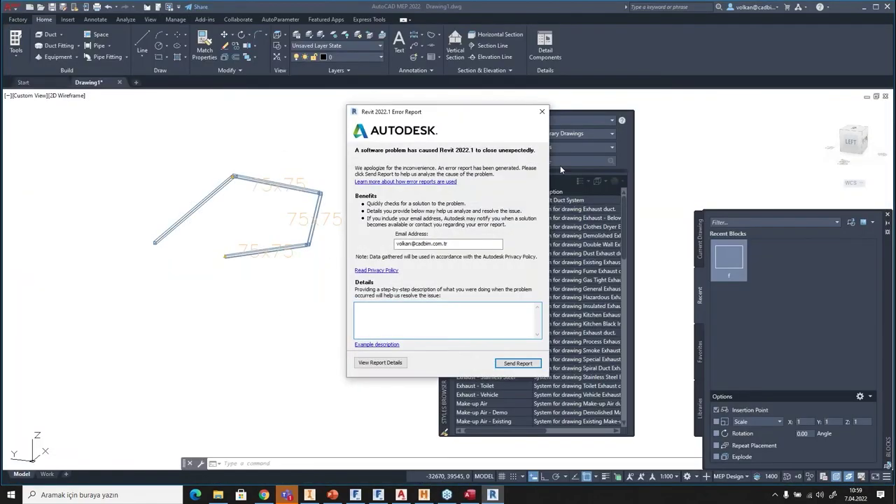
click(543, 113)
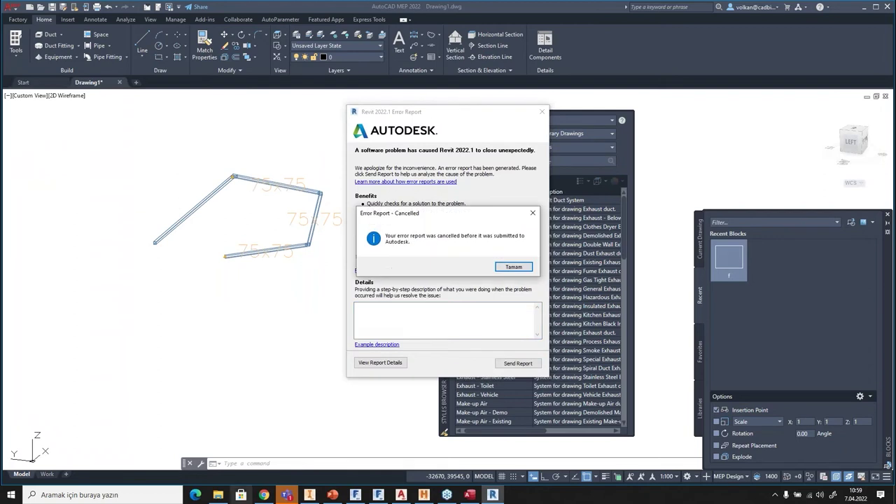
click(514, 267)
Relaunch Revit 2022 and glance at the CAMduct job contents while it loads.
key(super)
text(REV)
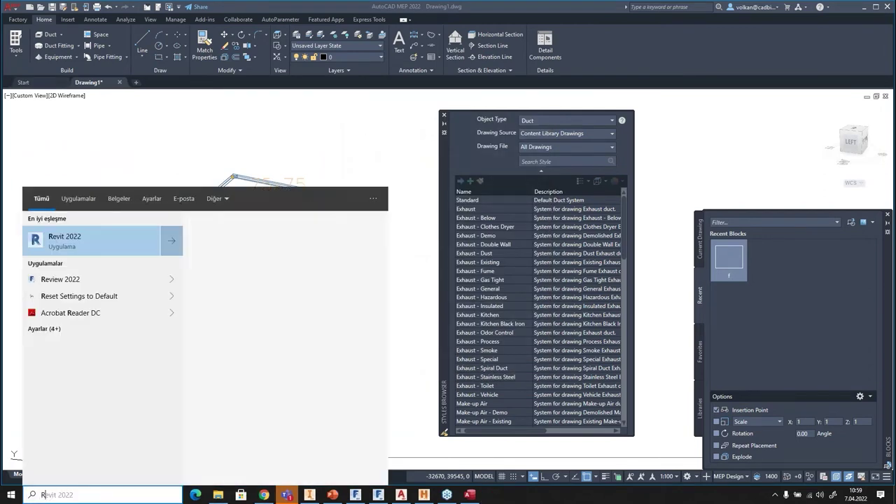
text(IT)
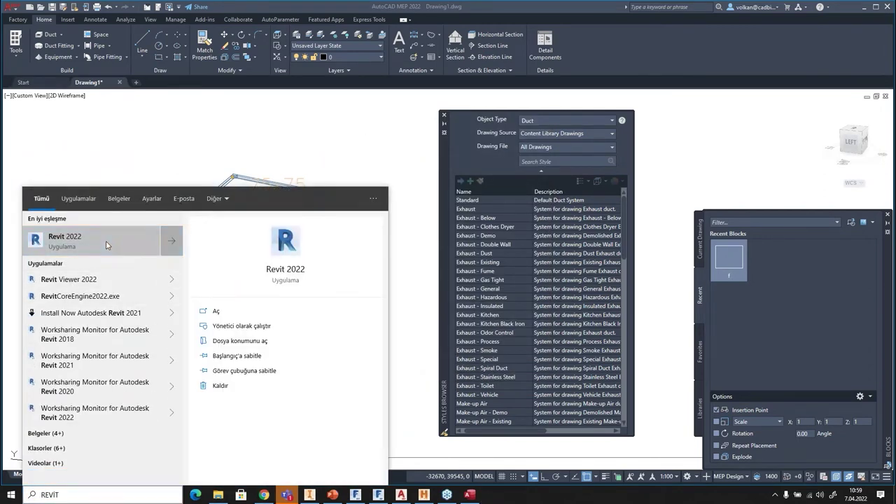
key(Return)
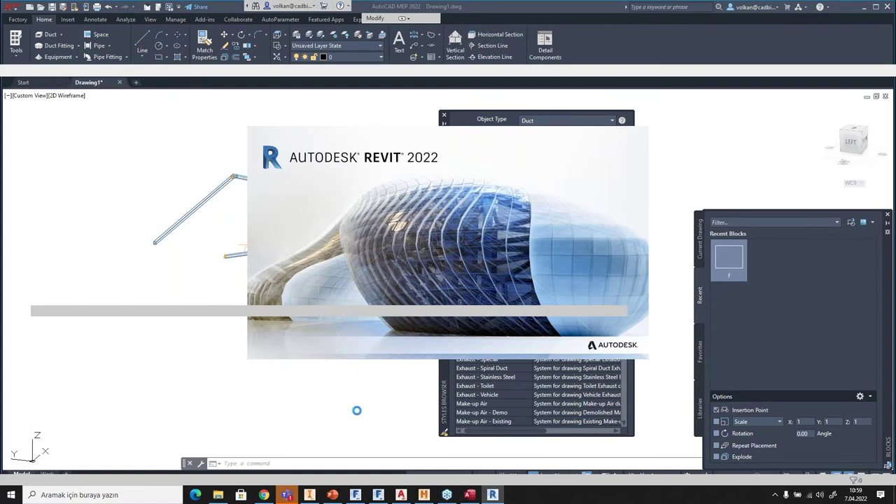
mouse_move(363, 496)
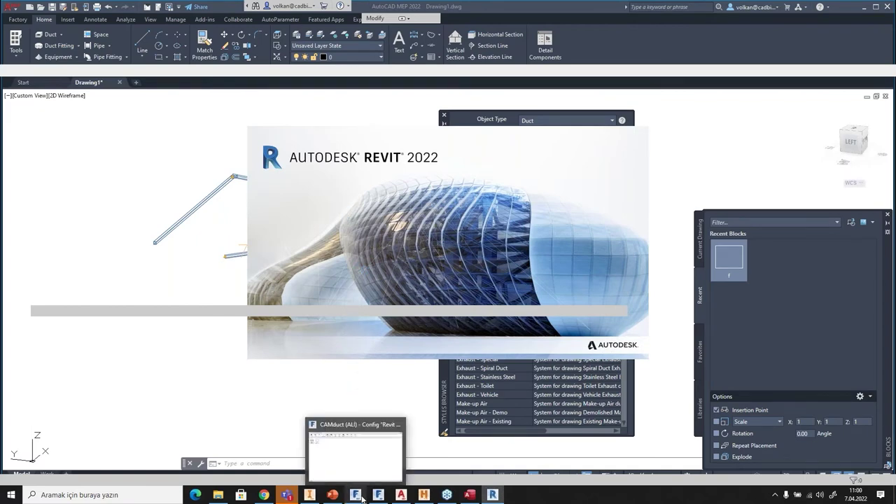
click(357, 496)
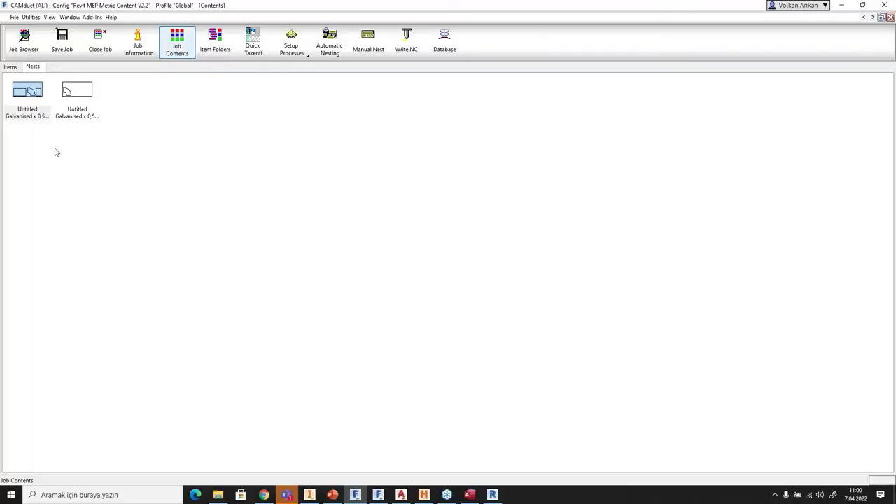
click(842, 6)
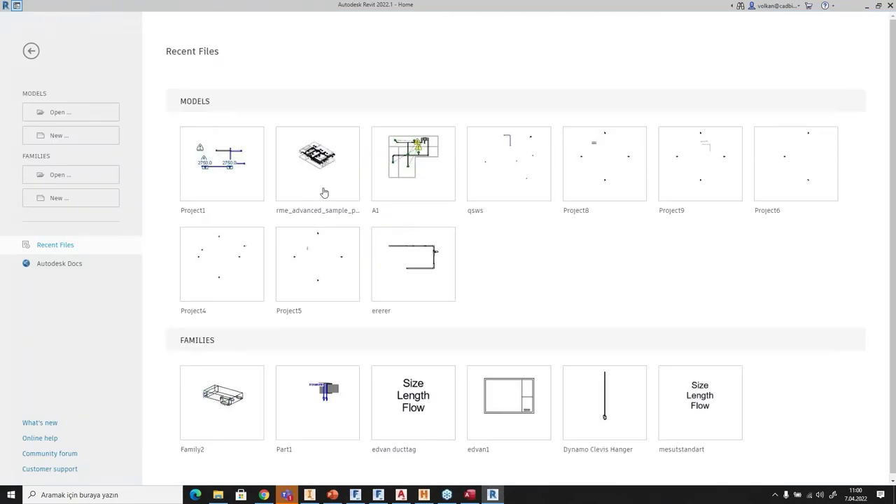
Create a new project from the Systems-DefaultGBRENU.rte template in the English templates folder.
click(46, 135)
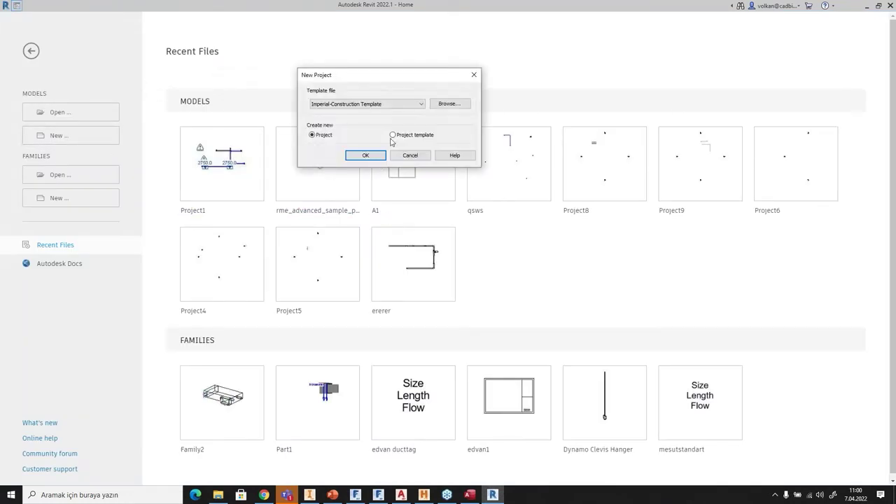
click(451, 103)
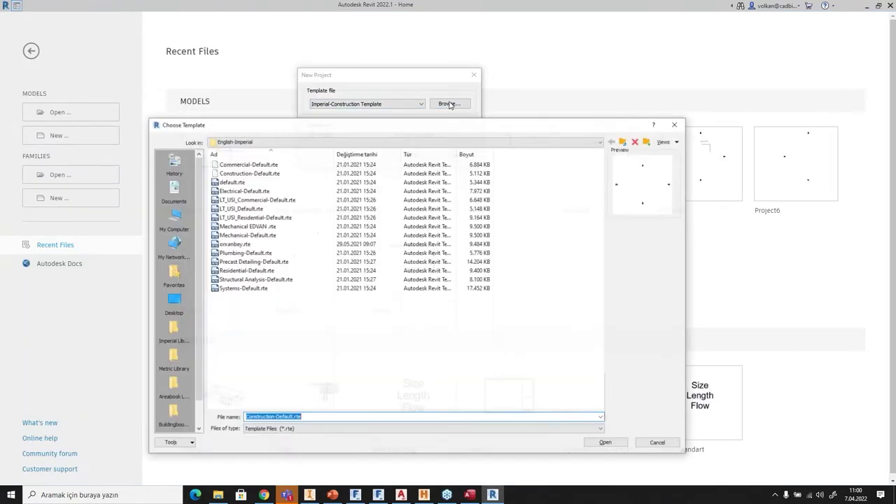
click(624, 140)
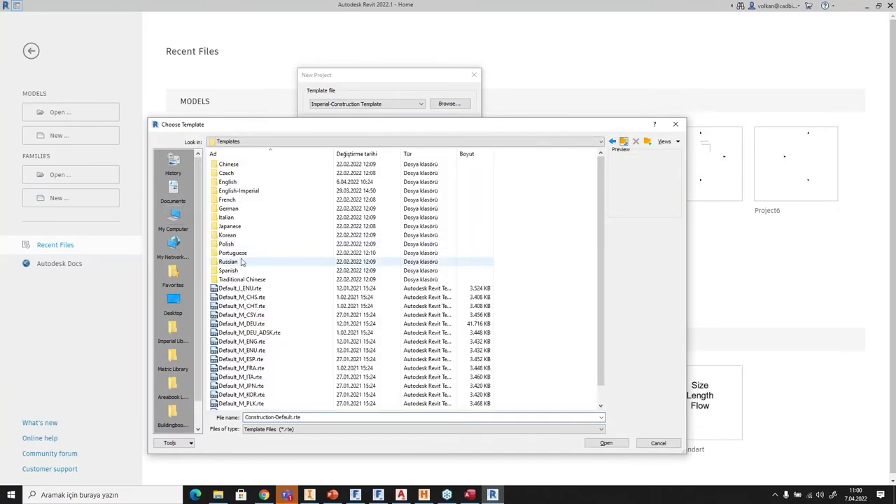
double_click(229, 183)
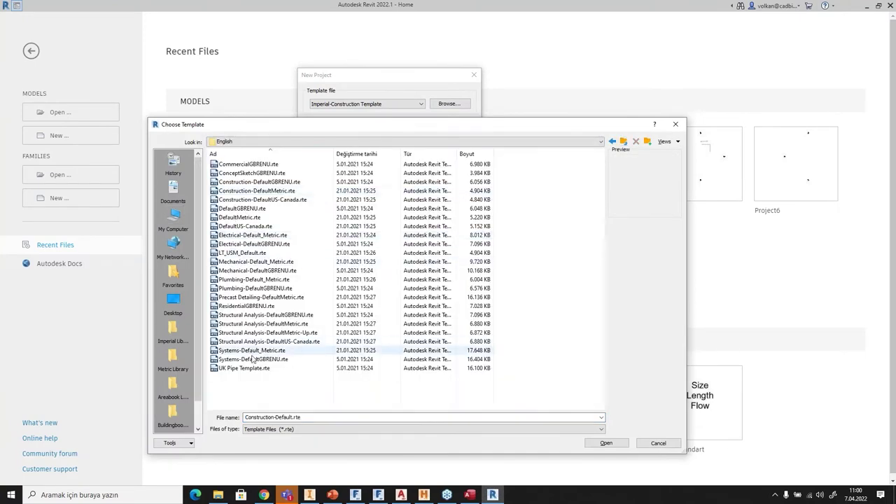
click(254, 360)
double_click(254, 360)
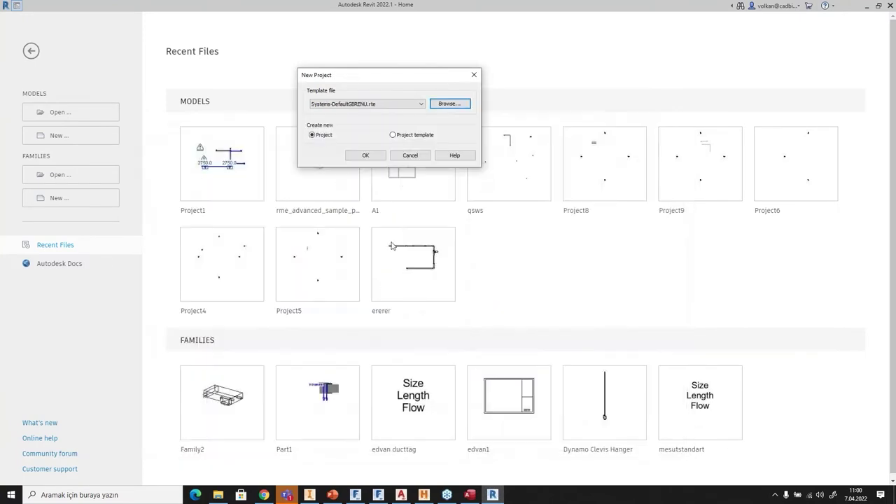
click(365, 156)
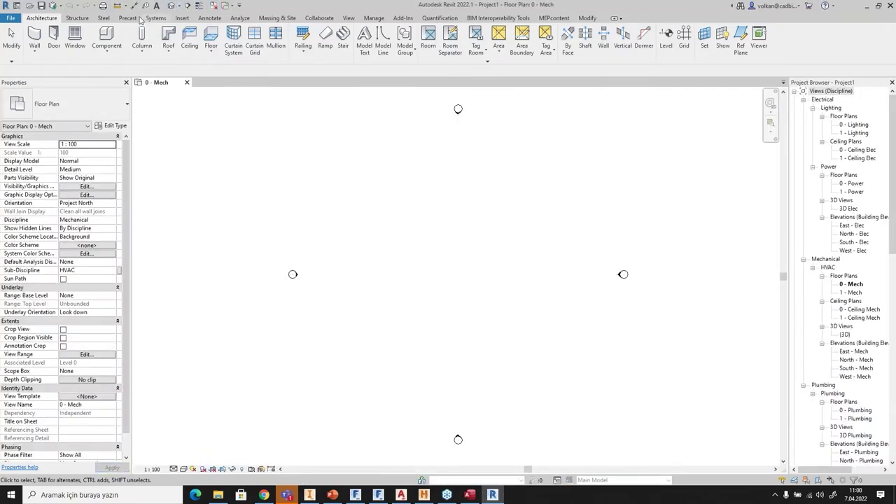
Draw a 300x300 mm rectangular supply air duct at 2750 mm middle elevation, with four segments and three right-angle bends between the elevation markers.
click(155, 18)
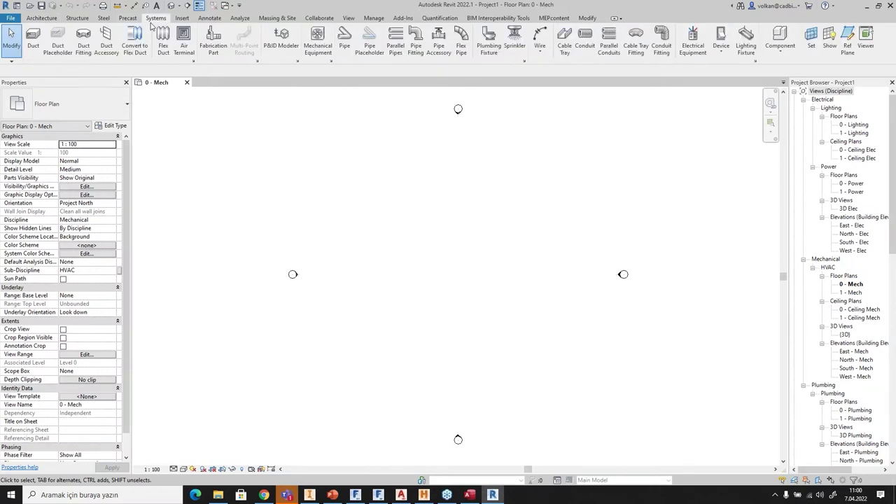
key(d)
key(t)
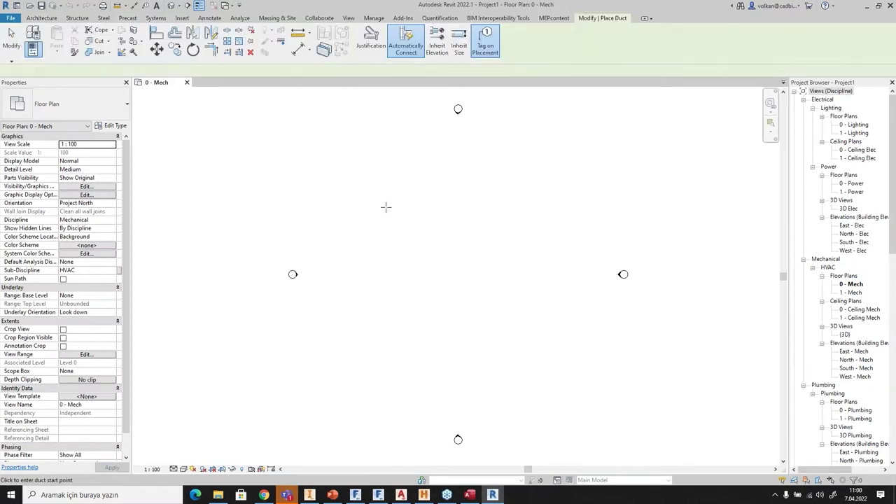
click(376, 208)
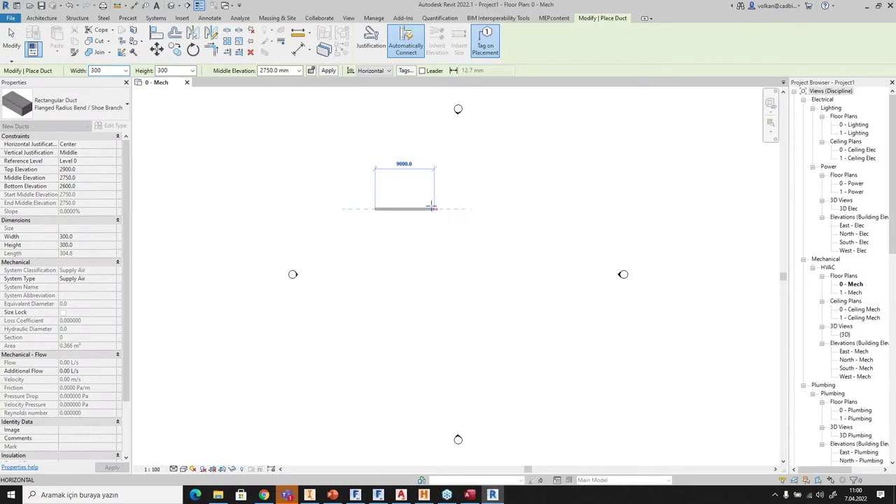
click(516, 315)
click(514, 321)
click(423, 321)
click(421, 392)
key(Escape)
key(Escape)
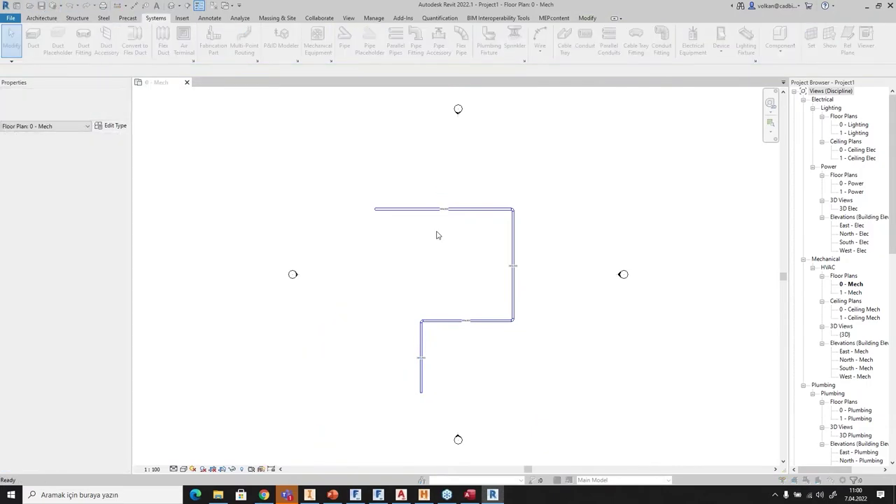
click(332, 295)
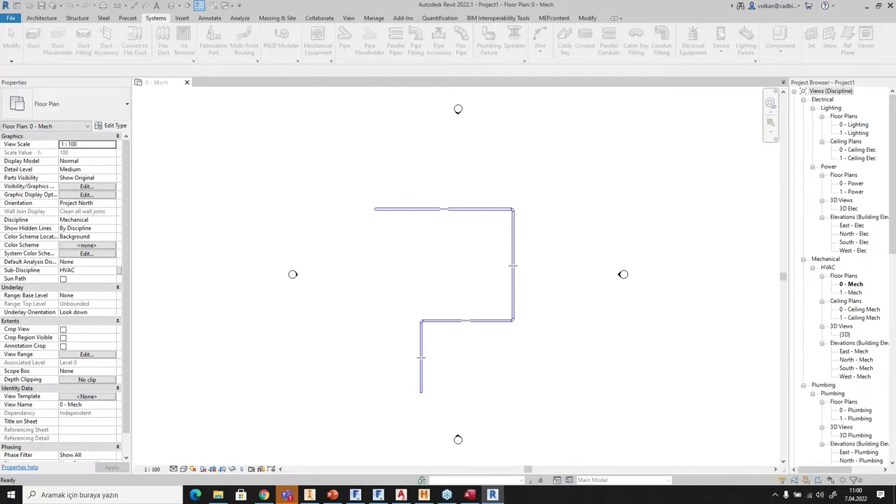
Draw a 300x300 mm branch duct from the uppermost duct, turning 90 degrees and joining the long vertical duct on its right.
click(33, 39)
scroll(419, 218, up, 2)
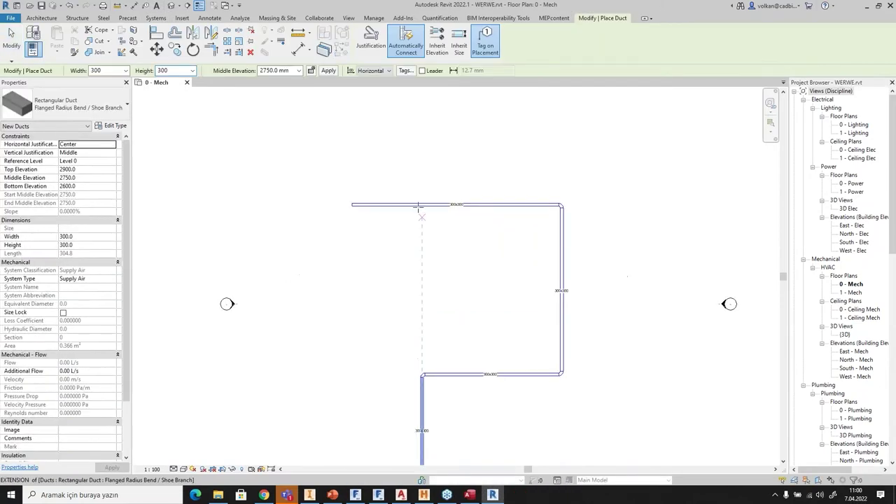
scroll(418, 203, up, 2)
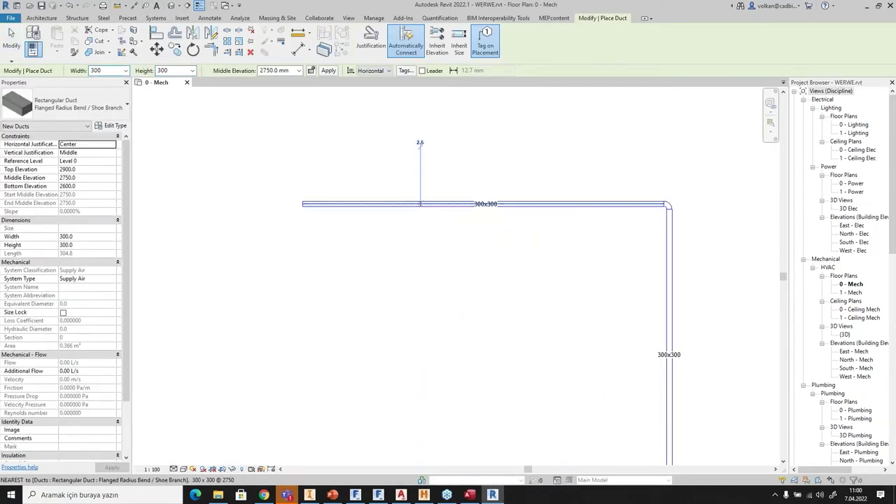
click(421, 205)
click(421, 343)
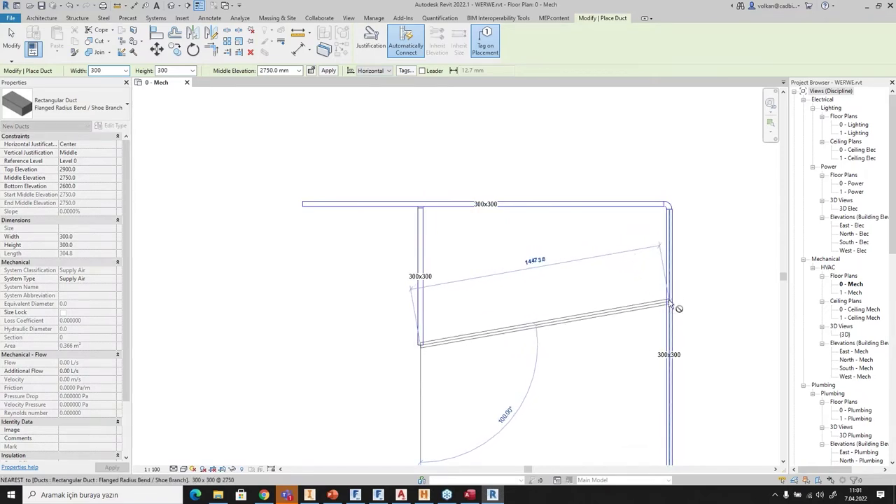
click(669, 345)
scroll(451, 342, up, 2)
scroll(451, 342, down, 4)
key(Escape)
key(Escape)
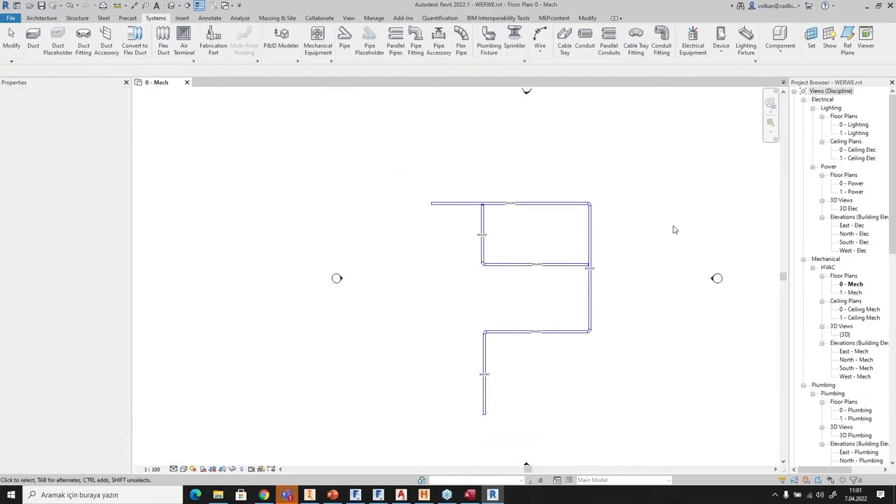
Load the eight ductwork services, from Ductwork: (1000PA) to Flue Duct - MultiShape, from the Revit MEP Metric Content V2.2 fabrication configuration.
click(214, 42)
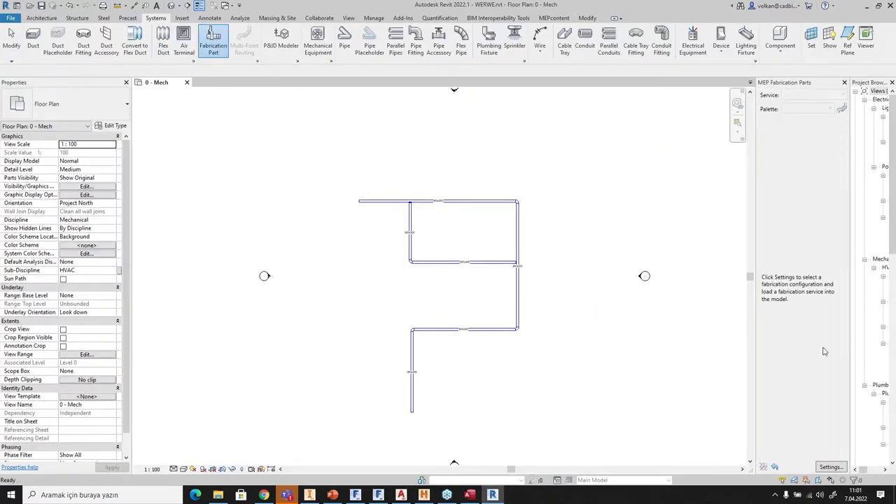
click(829, 467)
click(387, 152)
click(336, 202)
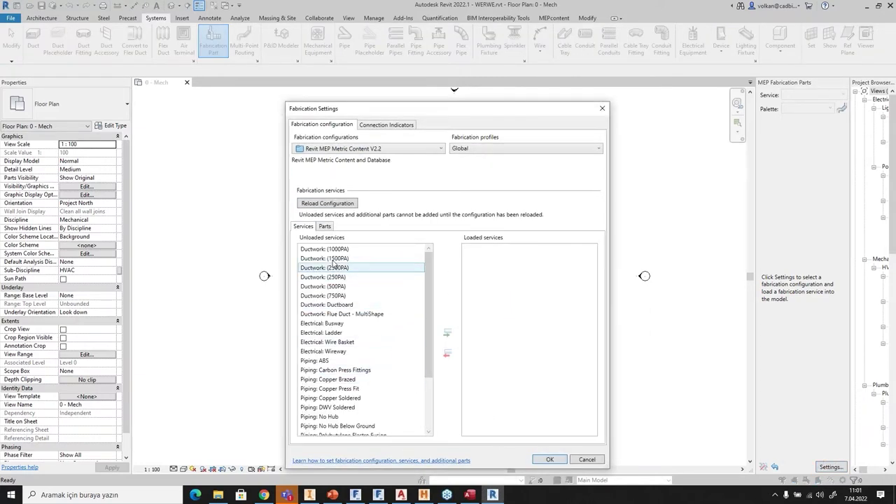
click(329, 249)
shift+click(342, 315)
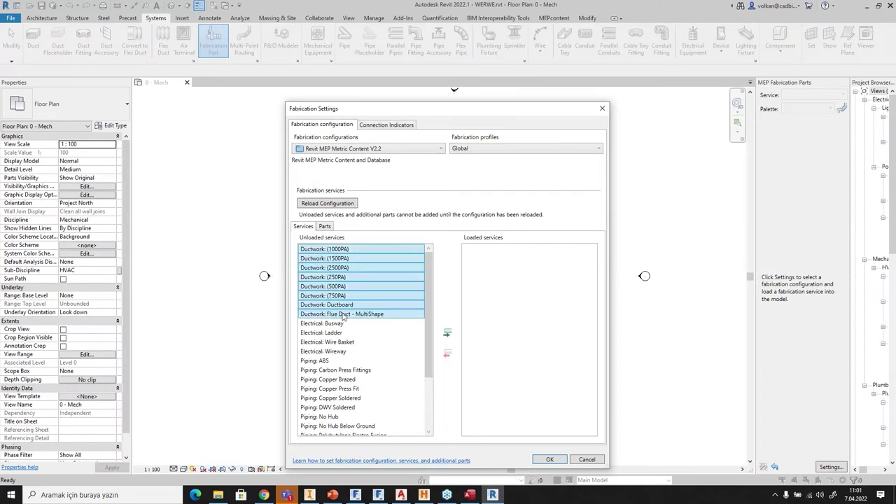
click(447, 335)
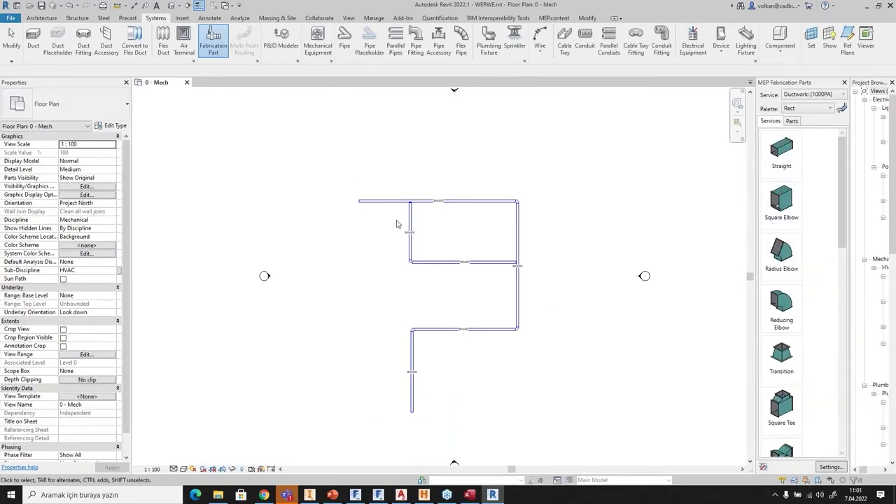
Place four 600x400 mm straight fabrication parts from Ductwork: (1000PA) end to end above the uppermost duct.
scroll(445, 199, up, 5)
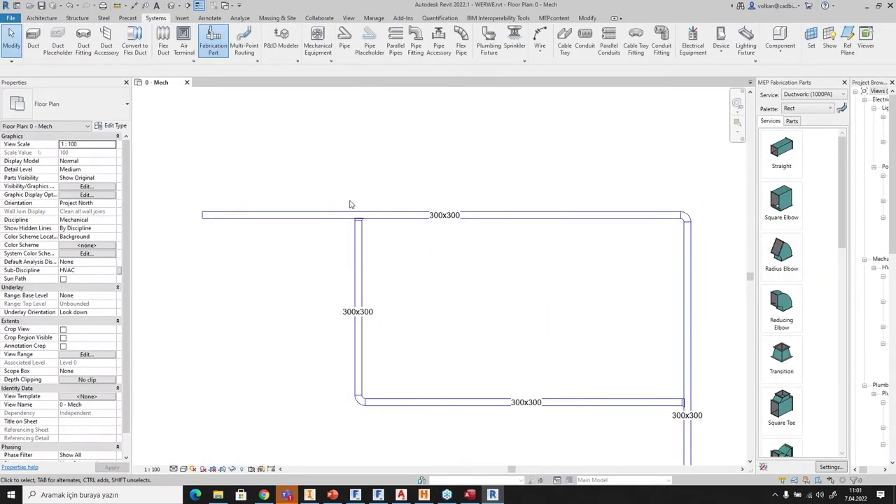
click(782, 151)
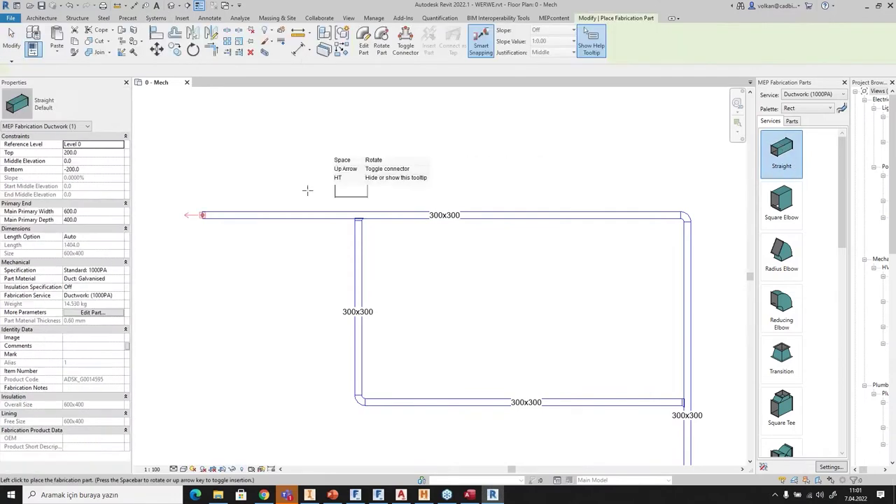
click(204, 166)
click(203, 166)
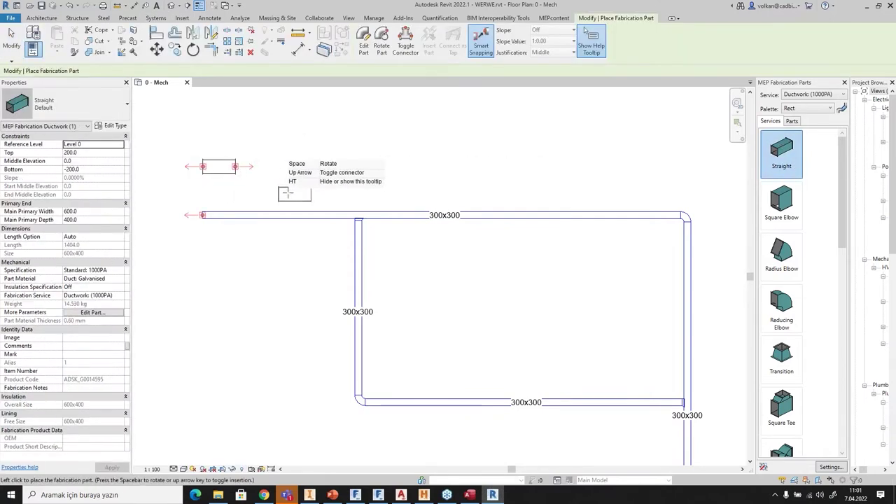
scroll(223, 194, up, 4)
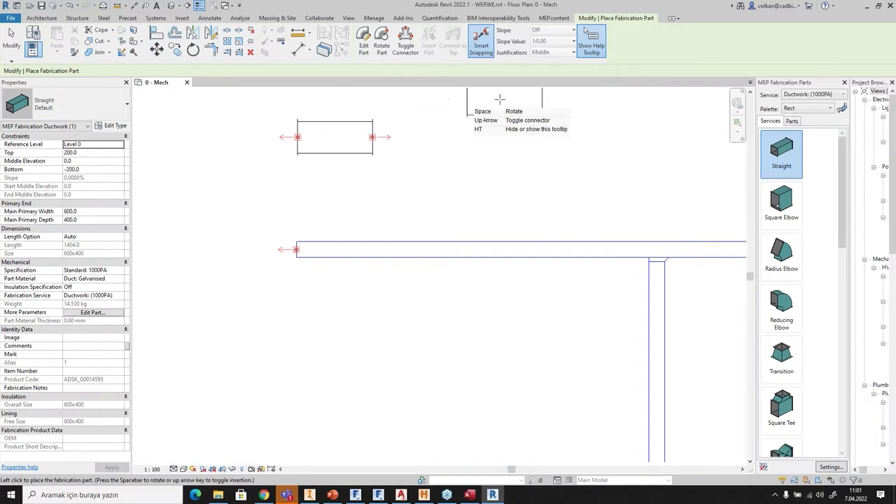
middle_drag(464, 94, 456, 210)
click(322, 241)
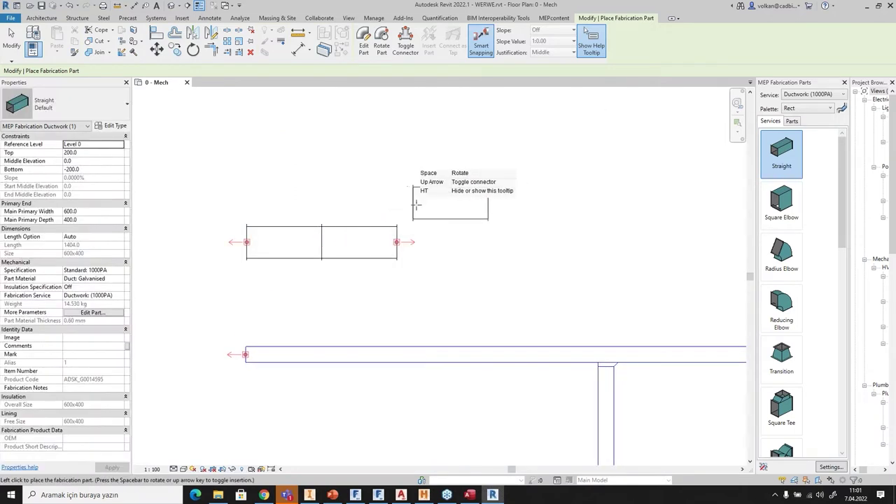
click(415, 222)
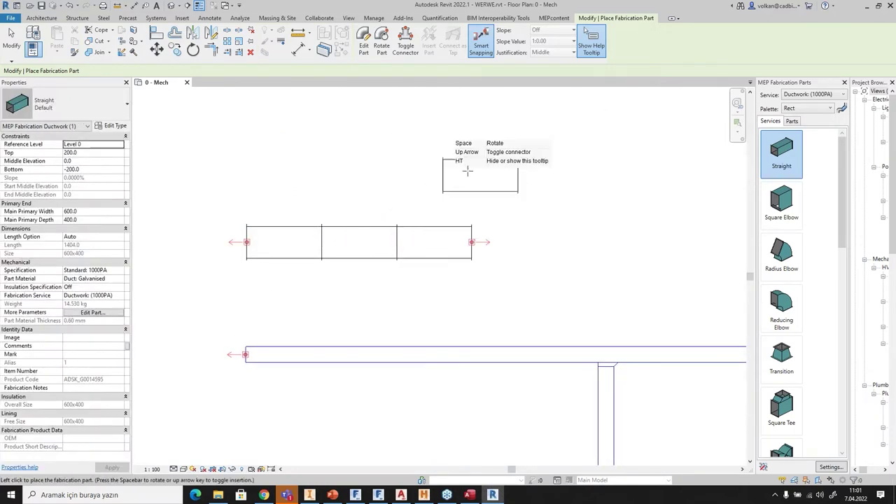
click(479, 217)
key(Escape)
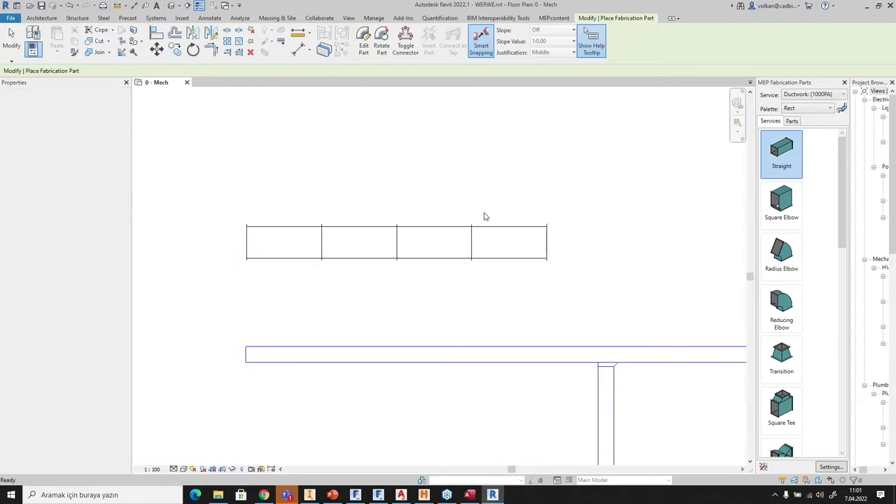
Open the default 3D view and draw a separate 300x300 mm duct with two segments and one right-angle bend beside the layout.
scroll(399, 186, down, 3)
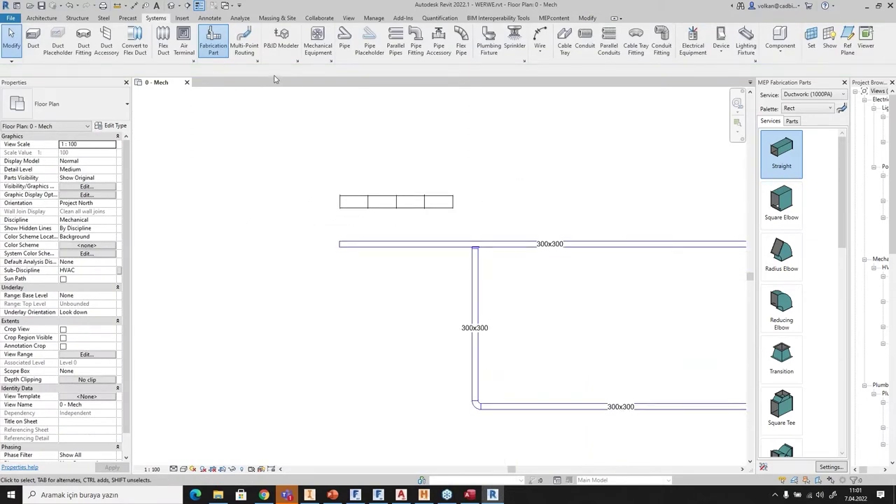
click(171, 5)
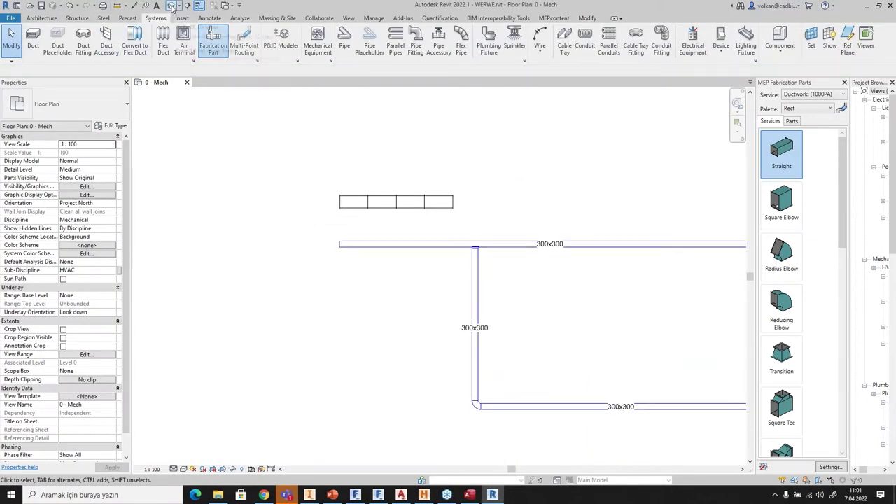
middle_drag(406, 195, 465, 238)
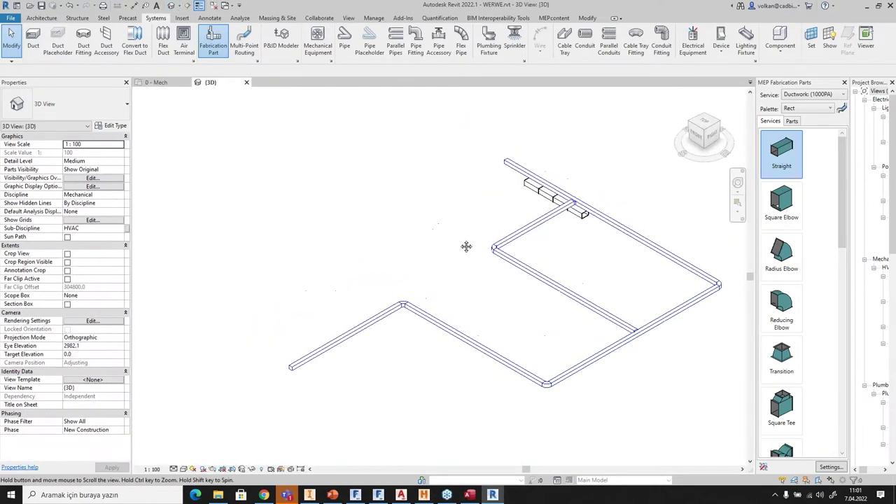
click(32, 35)
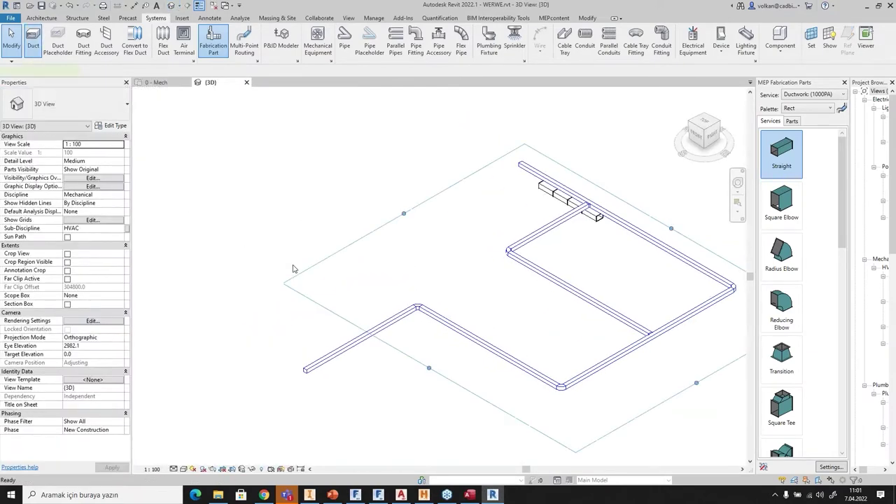
click(326, 286)
click(381, 255)
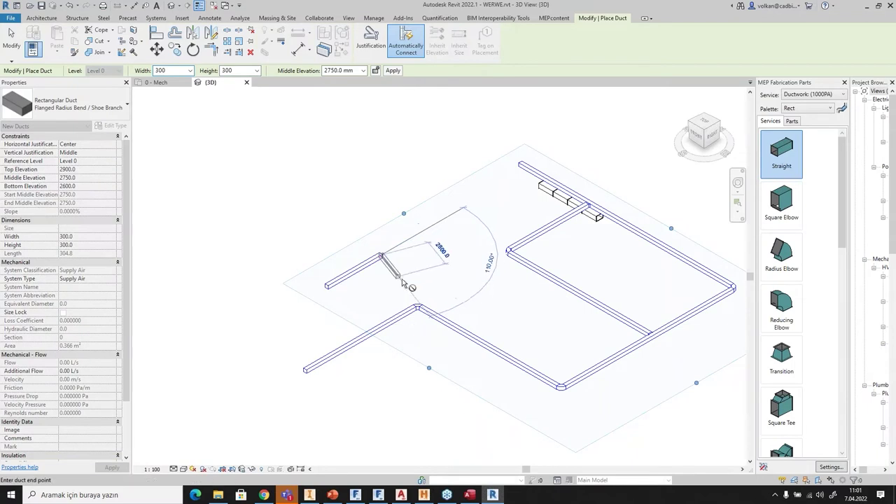
click(420, 278)
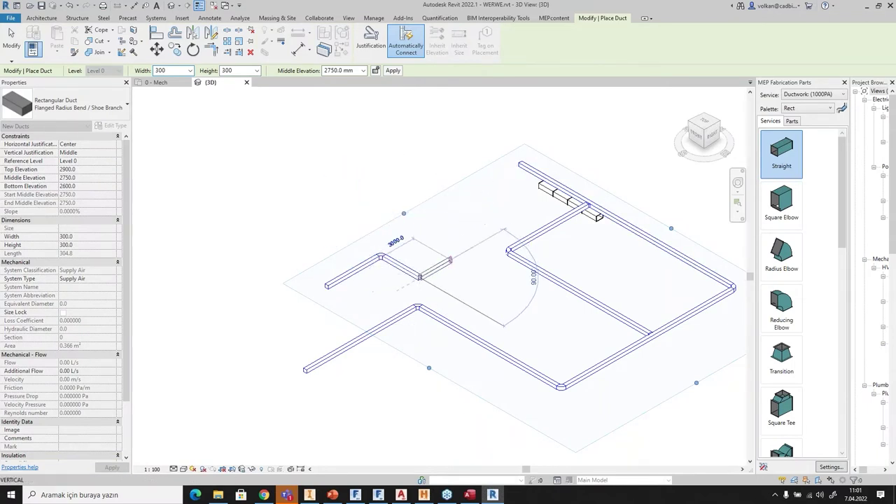
key(Escape)
key(Escape)
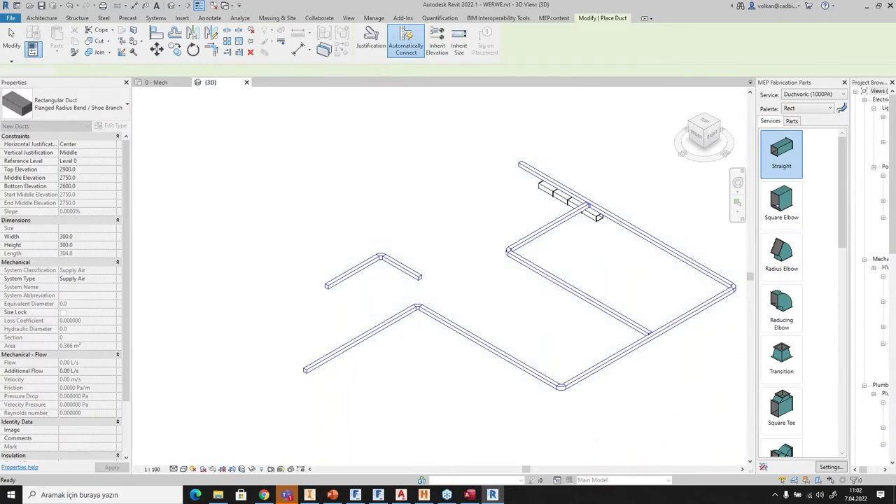
key(Escape)
Attach a 90-degree Reducing Elbow fabrication part to the near open end of the straight fabrication run.
shift+middle_drag(573, 279, 477, 269)
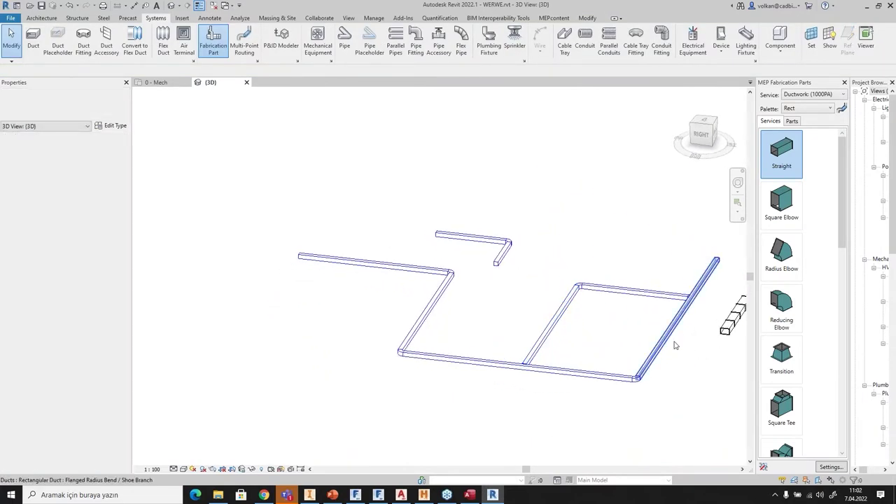
middle_drag(672, 344, 396, 264)
scroll(423, 242, up, 2)
scroll(424, 246, up, 5)
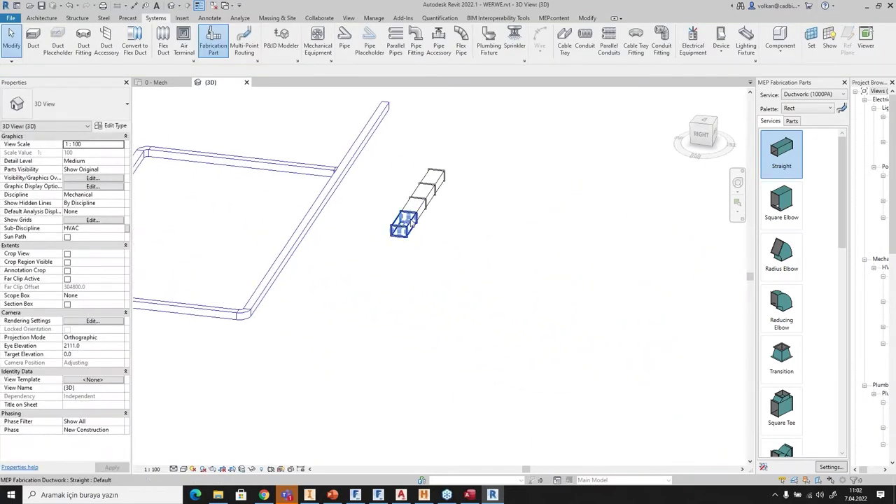
click(781, 305)
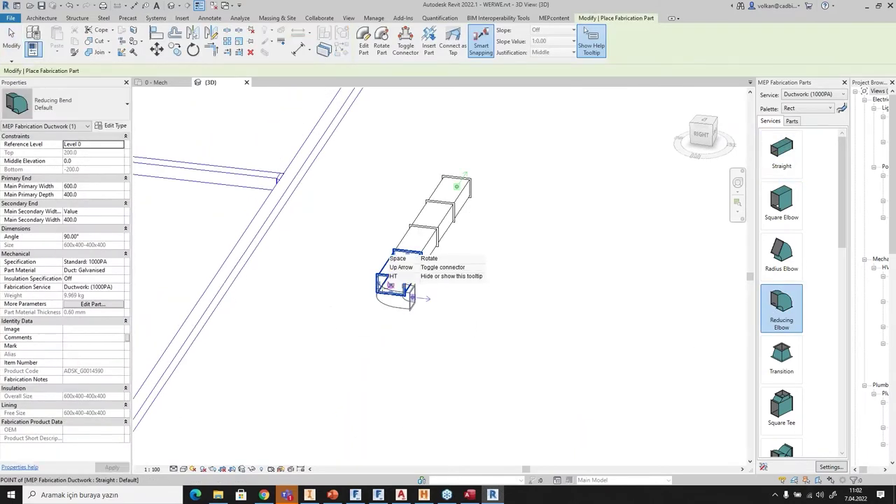
Place a reducing elbow turned upward at the open end of the fabrication duct run and stack three straight pieces above it.
key(space)
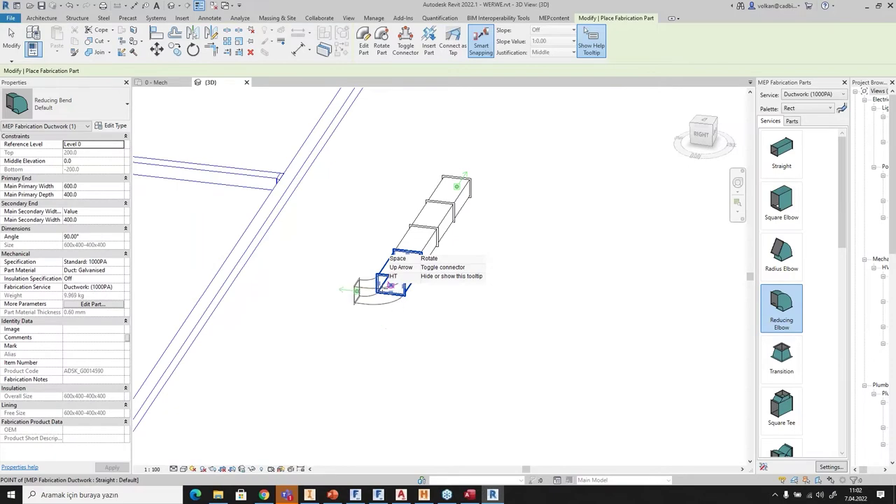
click(385, 259)
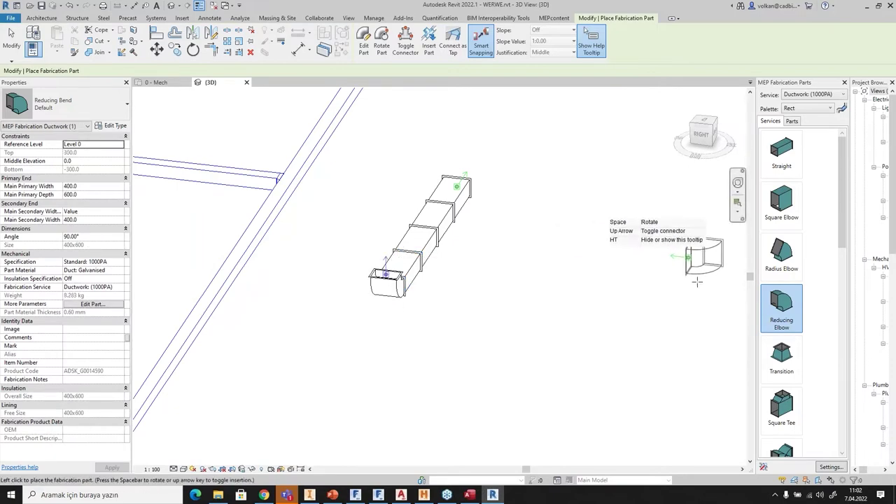
click(785, 145)
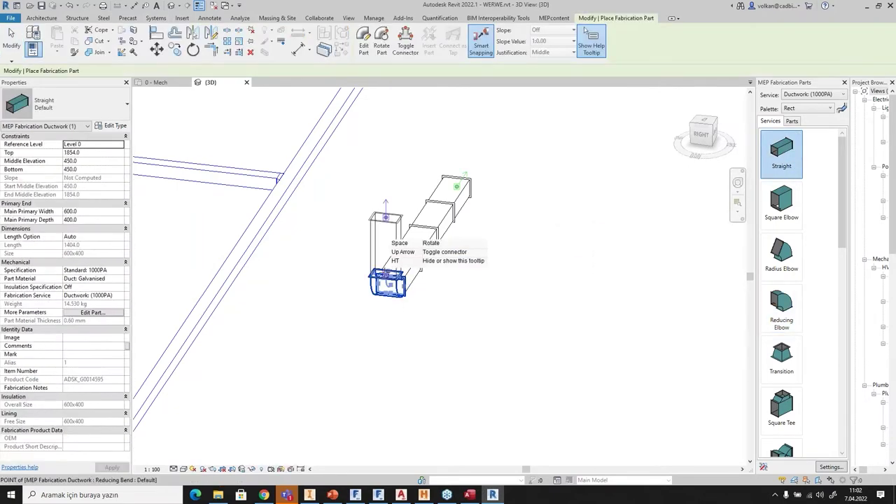
click(401, 189)
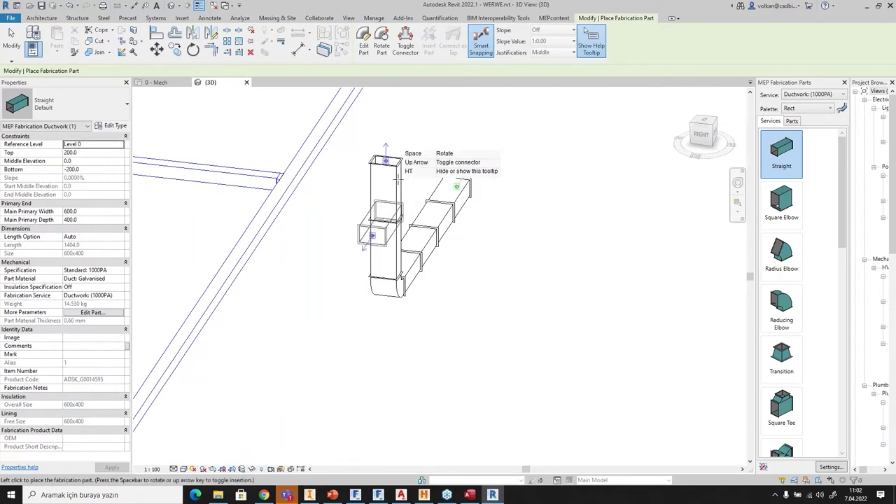
click(410, 171)
key(Escape)
key(Escape)
scroll(434, 224, down, 2)
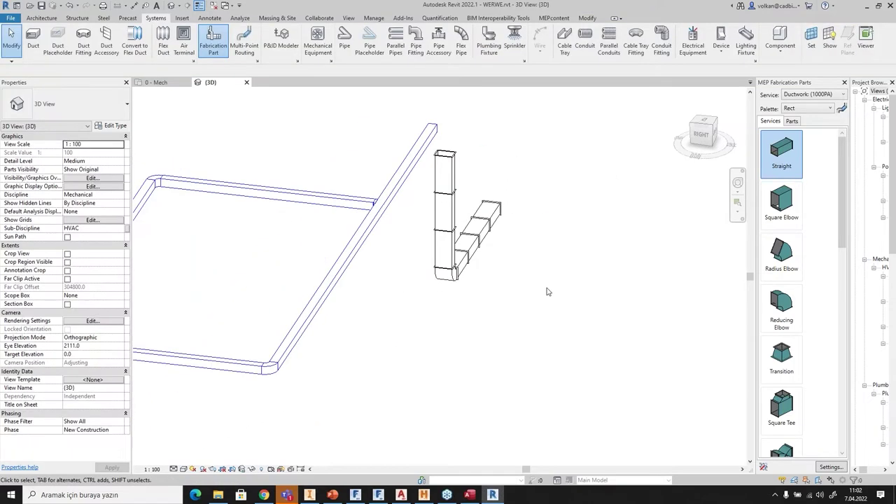
Add a reducing elbow on top of the riser and continue it horizontally with two straight pieces, lengthening the last one.
click(788, 302)
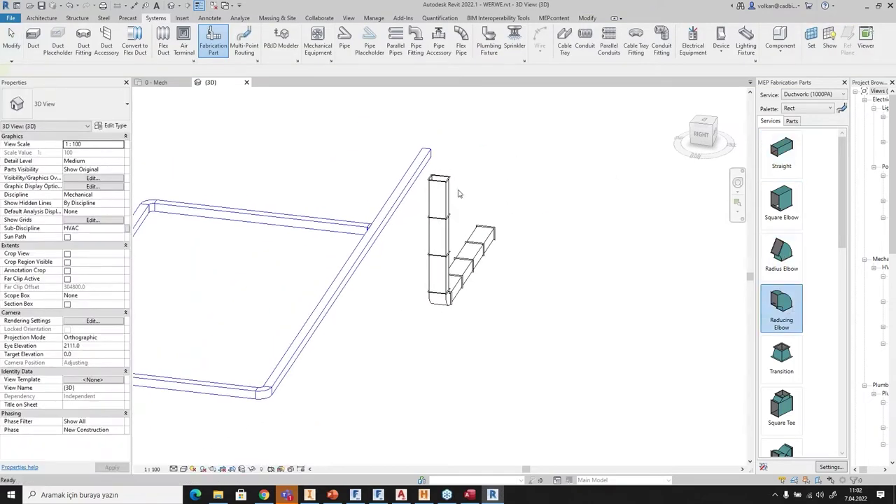
click(427, 153)
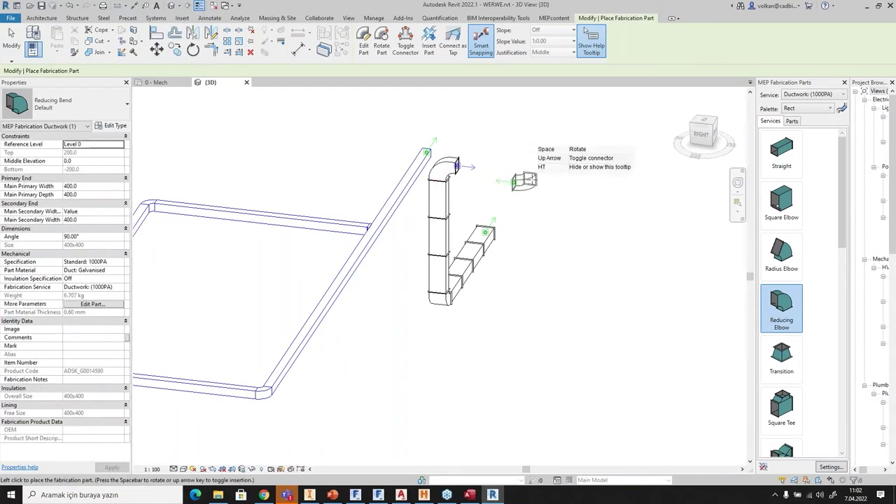
click(799, 161)
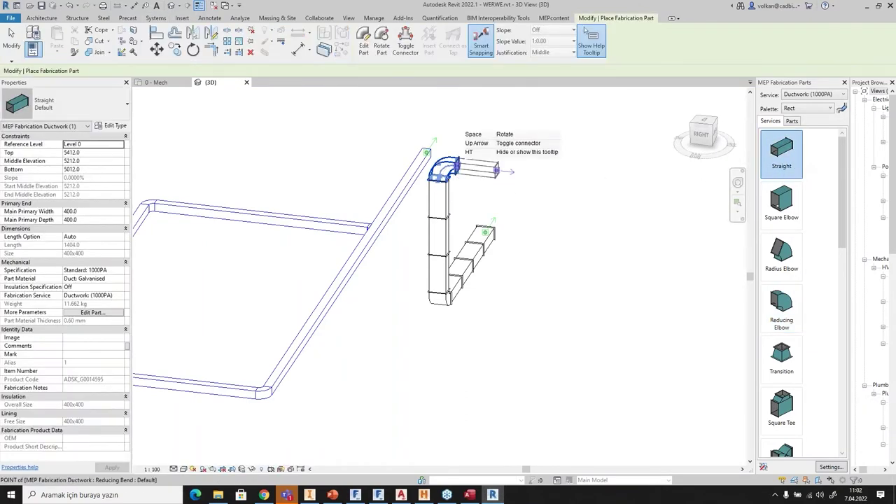
click(501, 171)
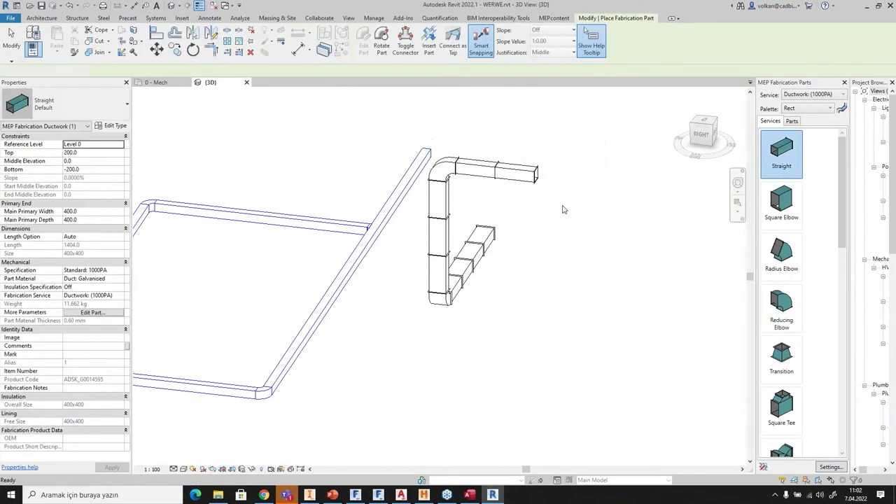
click(538, 177)
drag(538, 177, 722, 199)
key(Escape)
scroll(385, 164, down, 2)
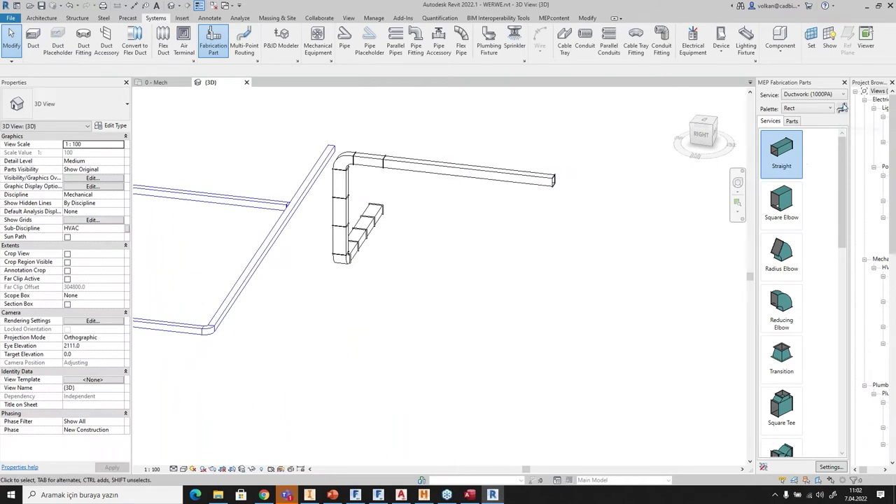
Convert the connected supply air duct run to fabrication parts with the Ductwork: (1000PA) service at 300 x 300.
drag(851, 133, 811, 132)
scroll(428, 320, down, 3)
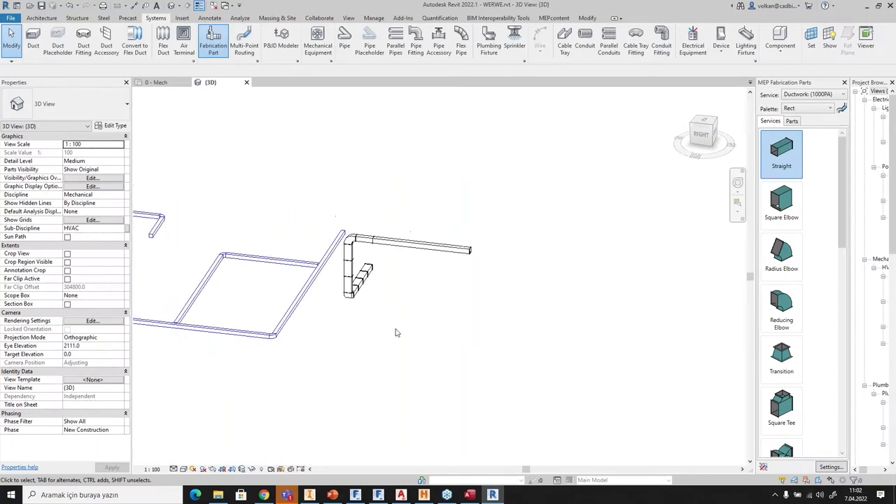
click(539, 297)
click(395, 247)
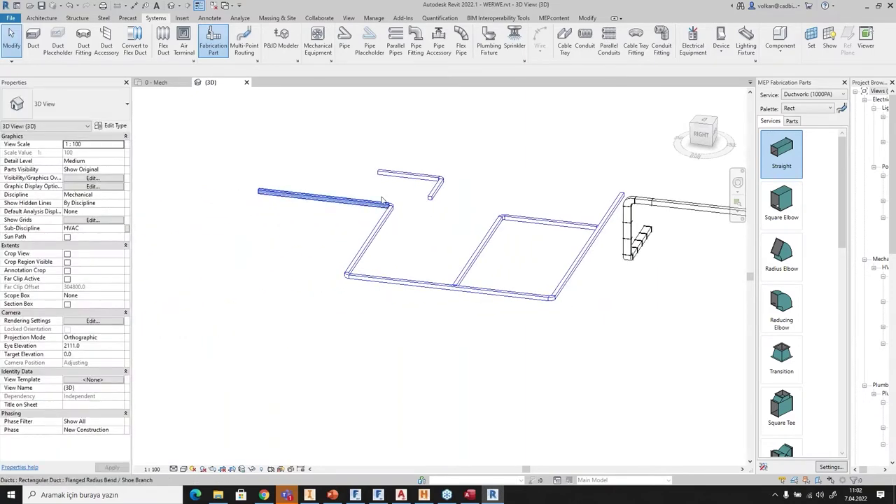
drag(396, 191, 266, 328)
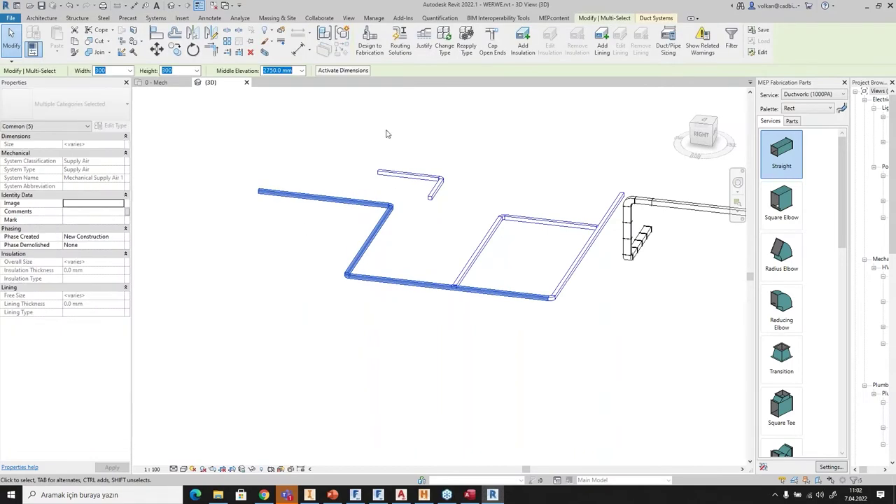
middle_drag(445, 112, 418, 128)
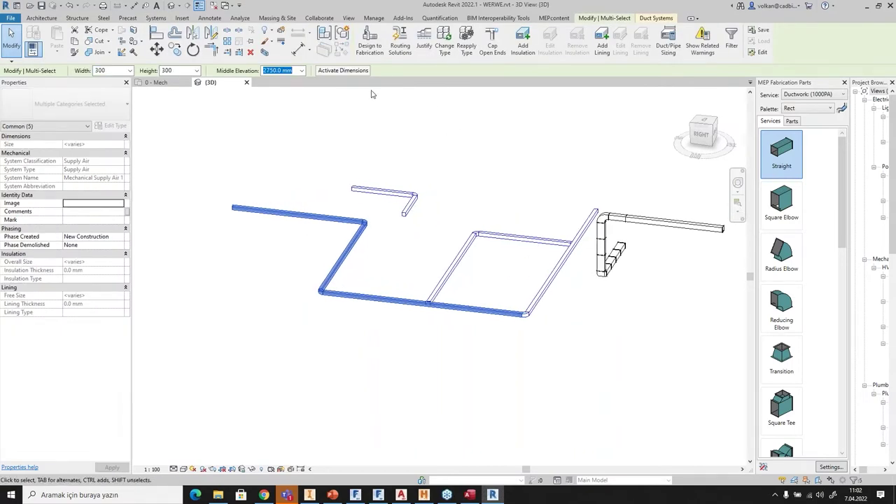
click(369, 43)
click(778, 188)
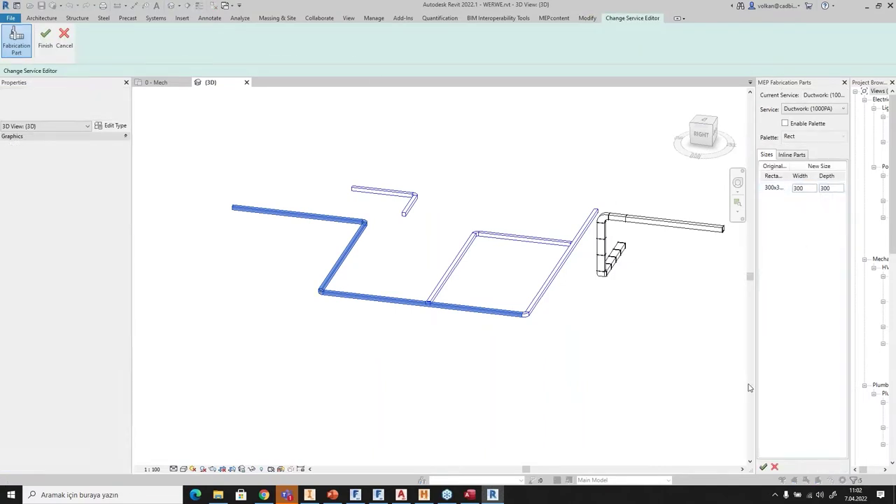
click(763, 467)
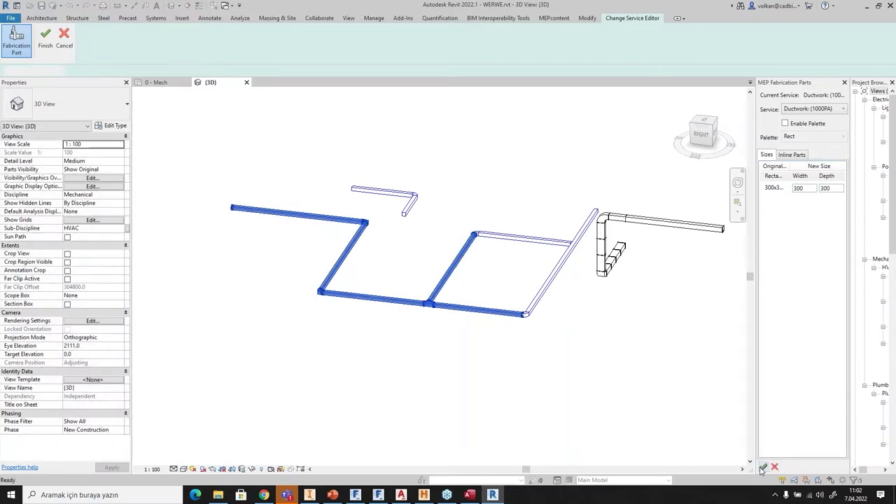
Examine the tee, flanged joints and corners of the converted duct run and compare them with the fabrication riser.
scroll(416, 316, up, 10)
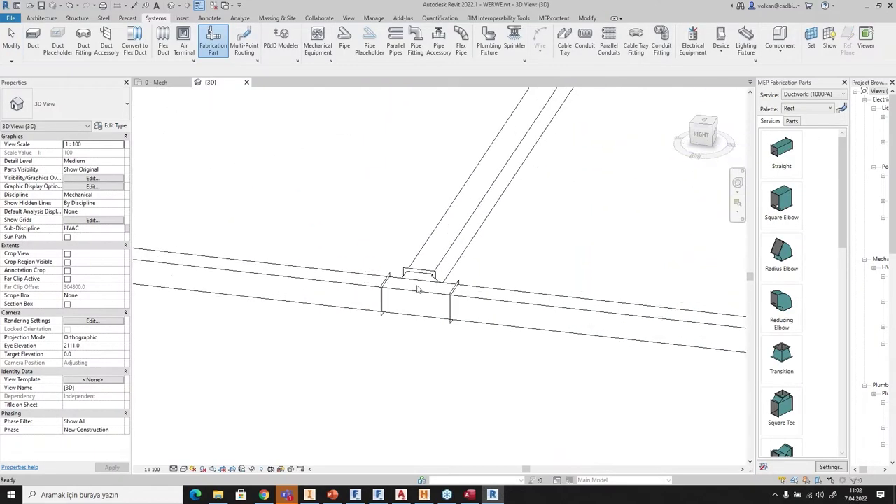
scroll(385, 271, up, 3)
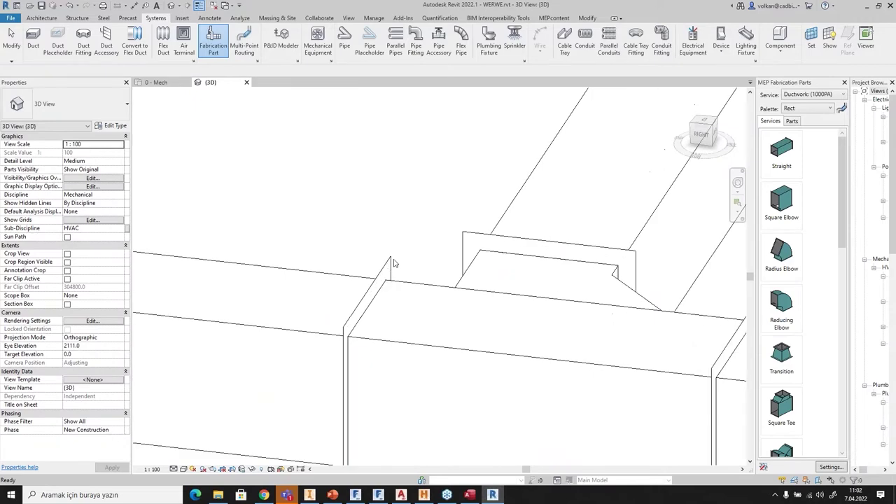
scroll(488, 334, down, 5)
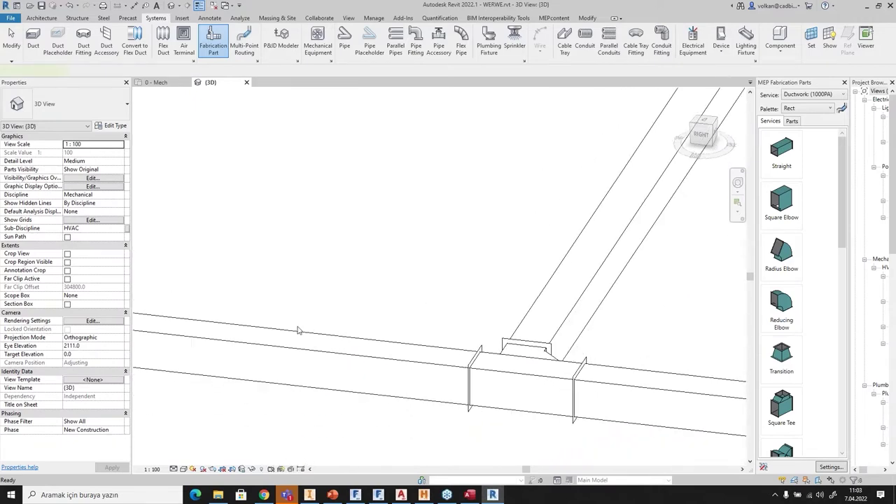
click(298, 330)
key(Escape)
middle_drag(618, 324, 251, 314)
scroll(421, 290, down, 3)
scroll(493, 252, down, 3)
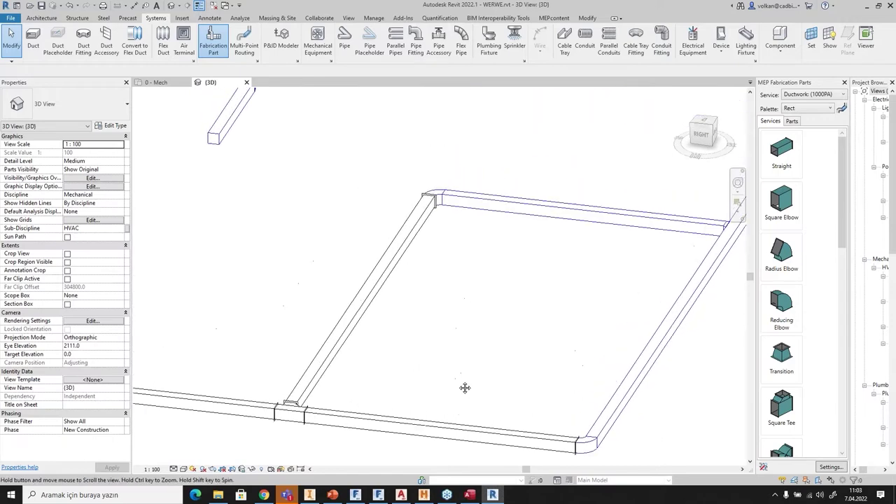
scroll(420, 259, down, 3)
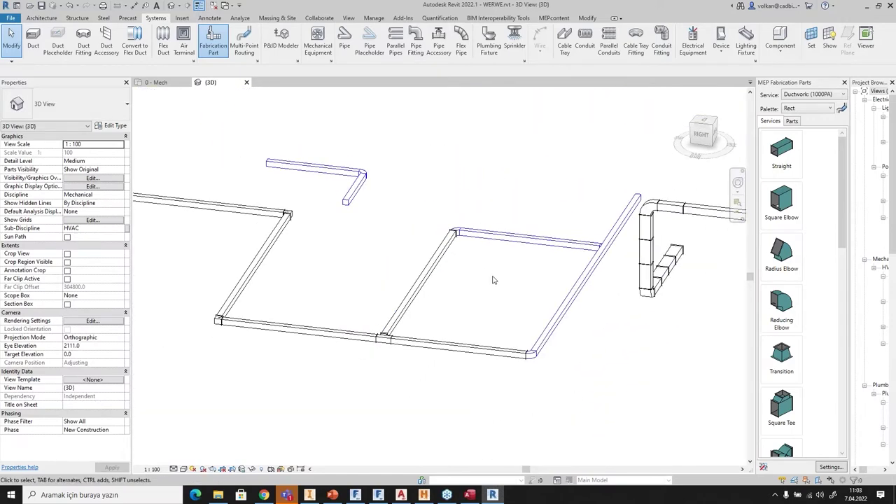
middle_drag(493, 280, 350, 240)
scroll(474, 243, down, 3)
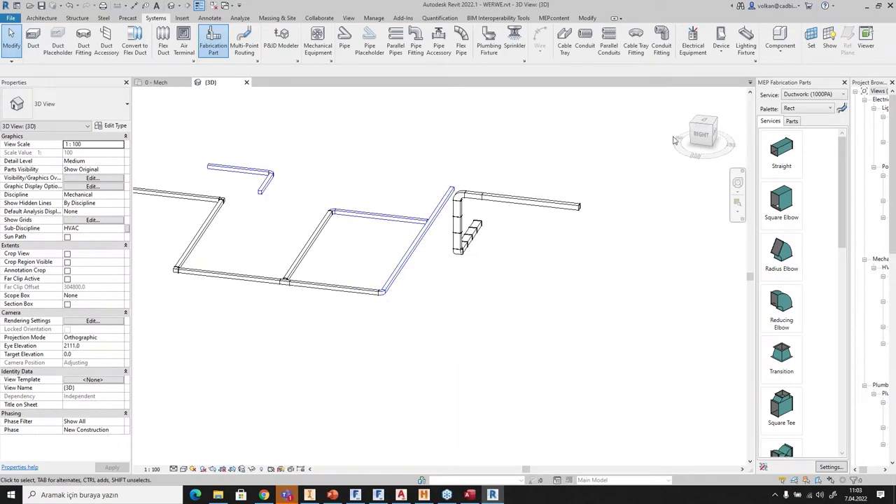
scroll(452, 248, up, 2)
scroll(451, 249, up, 3)
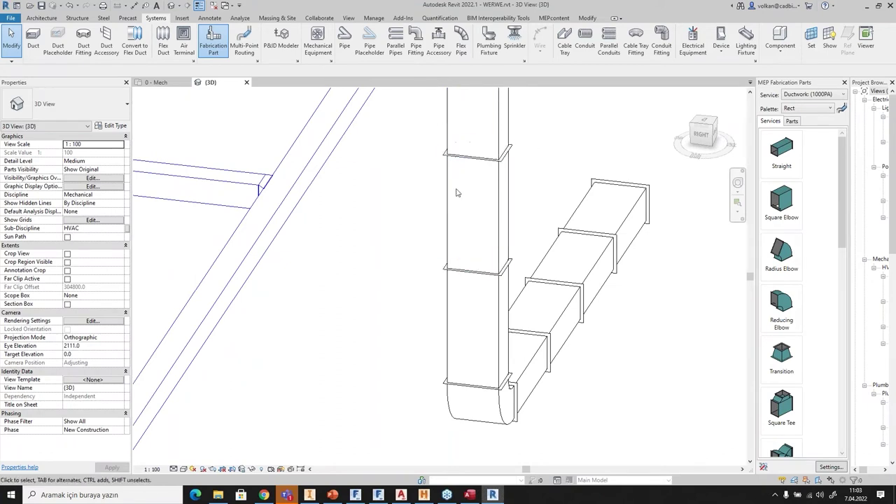
scroll(532, 128, down, 5)
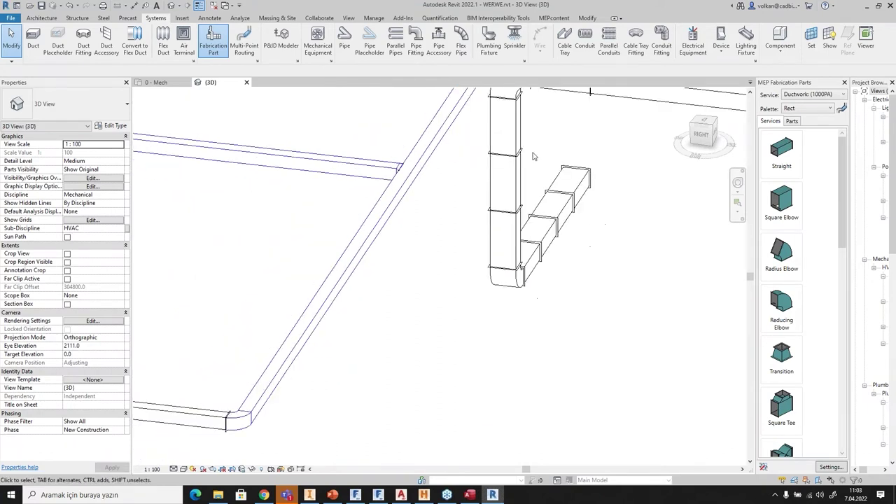
From the top view, export all parts of the separate L-shaped fabrication run as a MAJ job file named ORNEK.
click(702, 123)
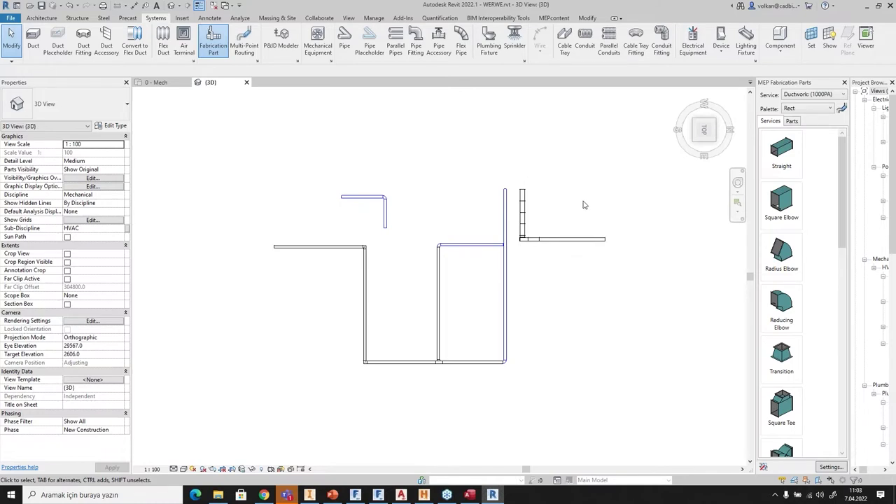
middle_drag(584, 203, 486, 208)
scroll(481, 229, up, 2)
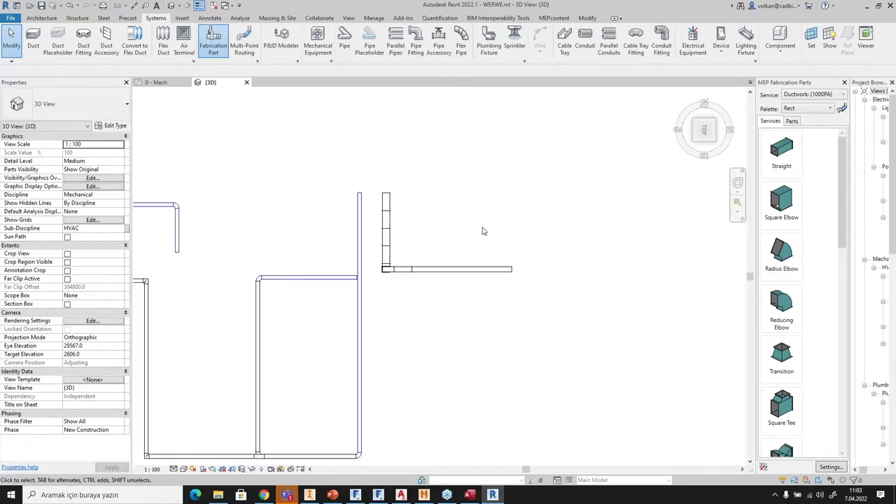
drag(373, 170, 596, 339)
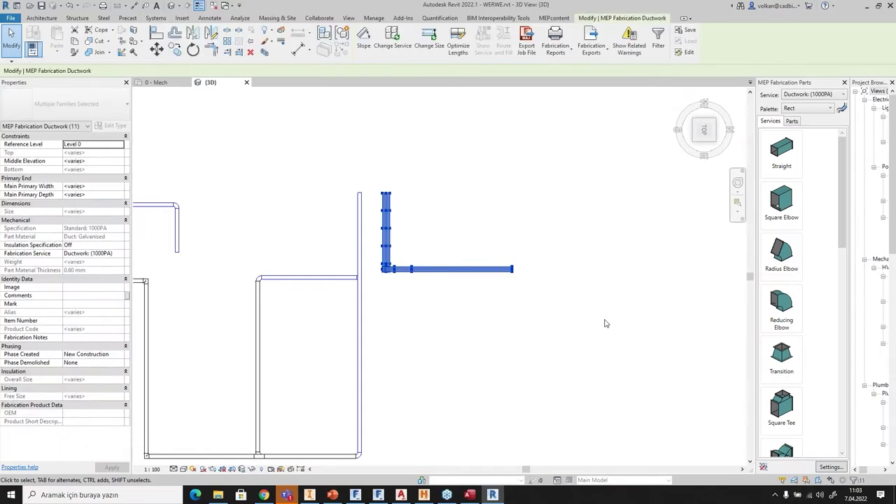
click(528, 41)
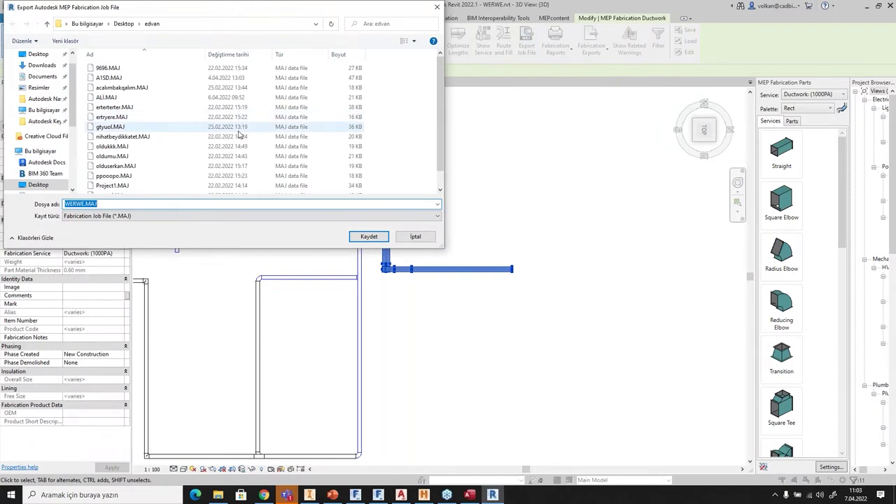
text(ORNEK)
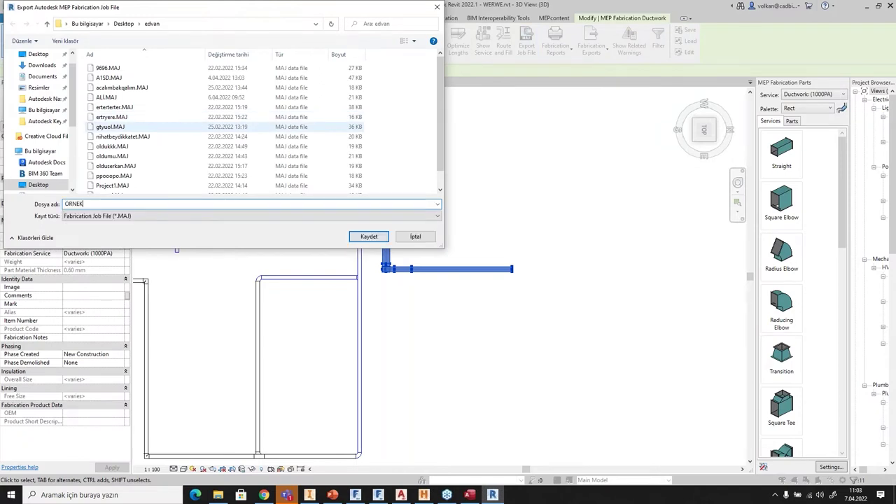
key(Return)
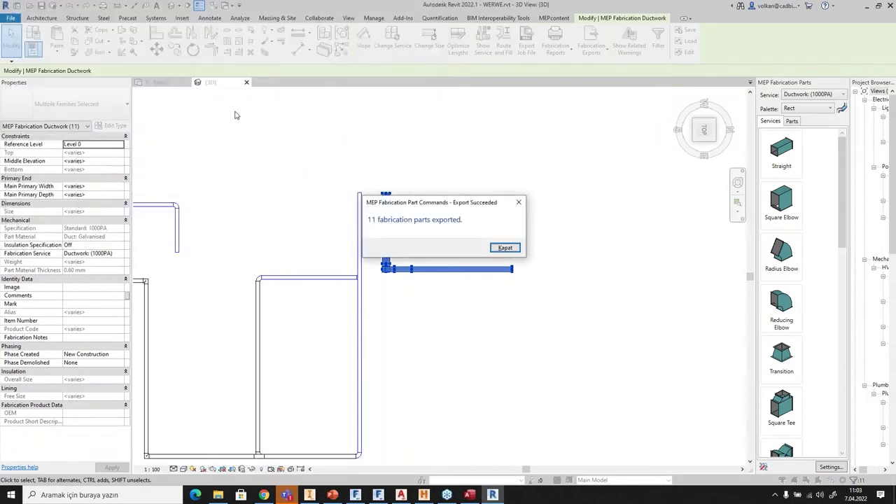
click(506, 248)
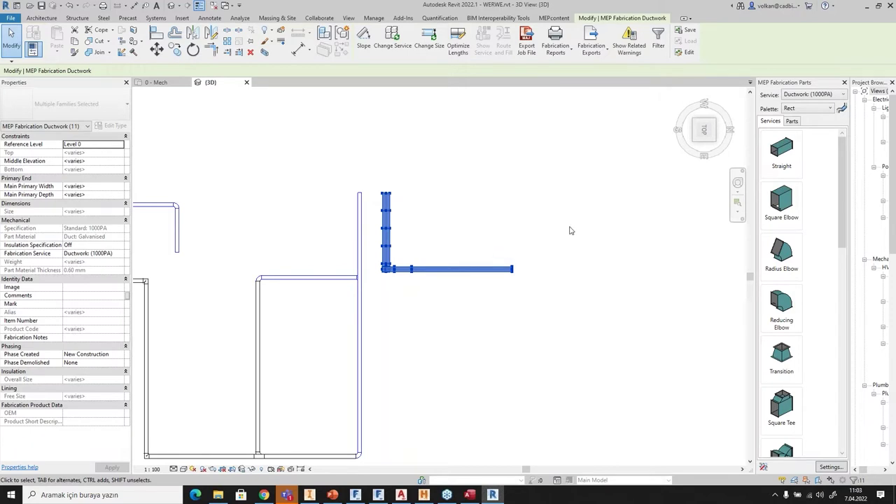
key(Escape)
drag(840, 196, 848, 414)
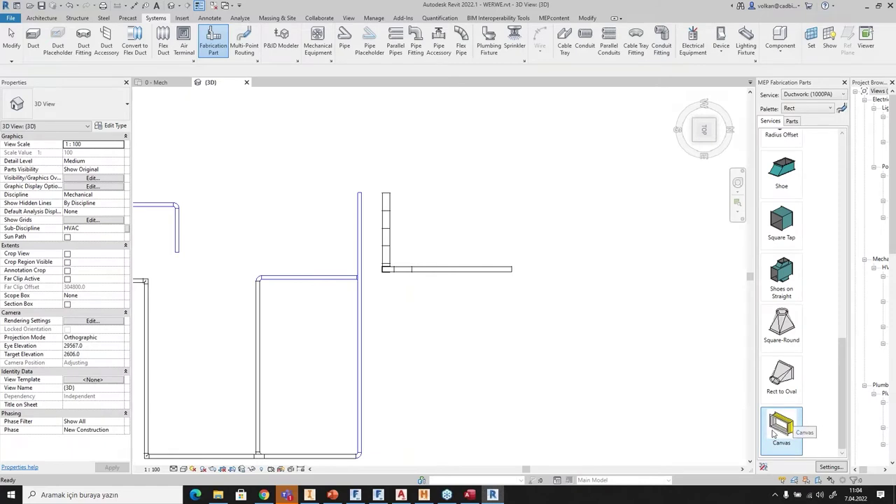
scroll(782, 240, up, 1)
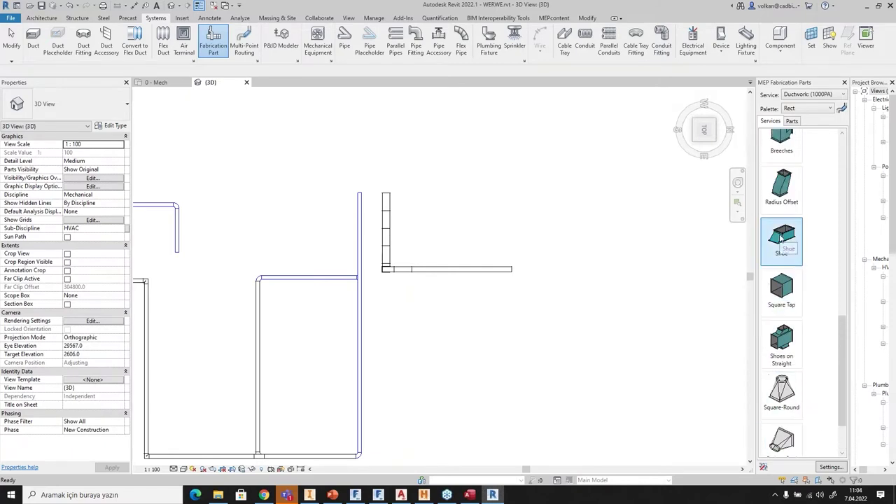
scroll(783, 224, up, 6)
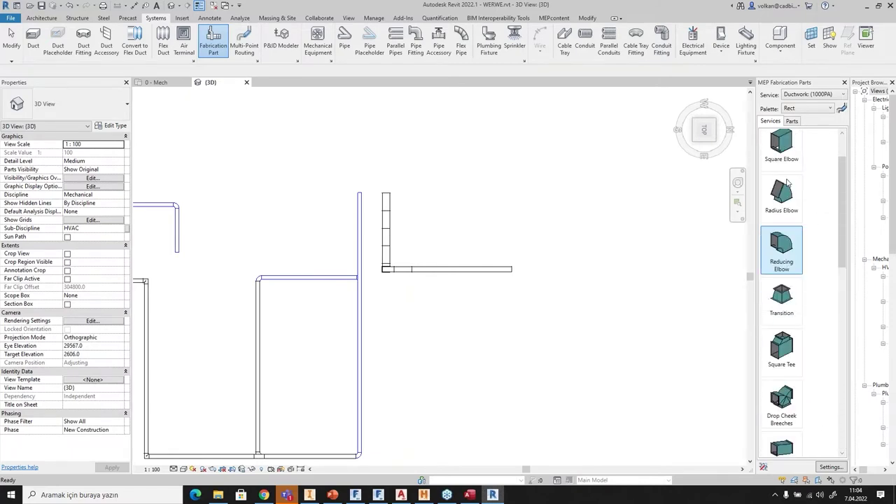
scroll(784, 184, up, 1)
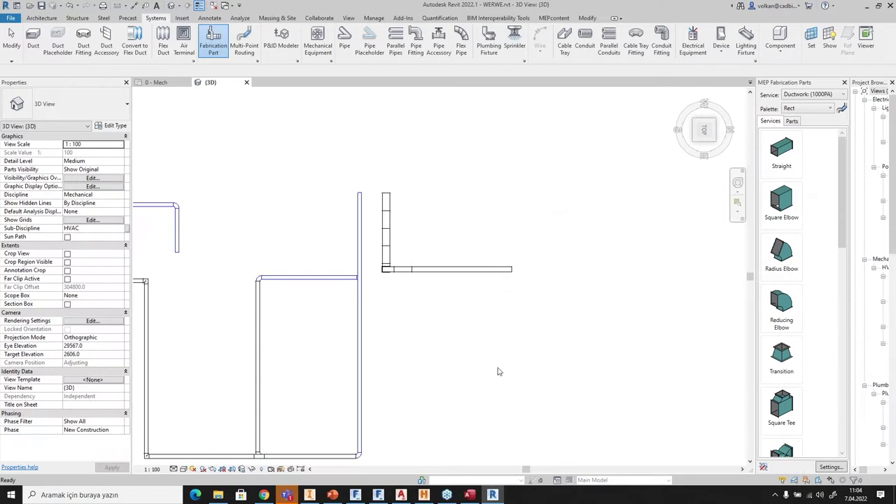
Switch to CAMduct and open the exported ORNEK1.MAJ job, saving the currently open job first.
click(355, 495)
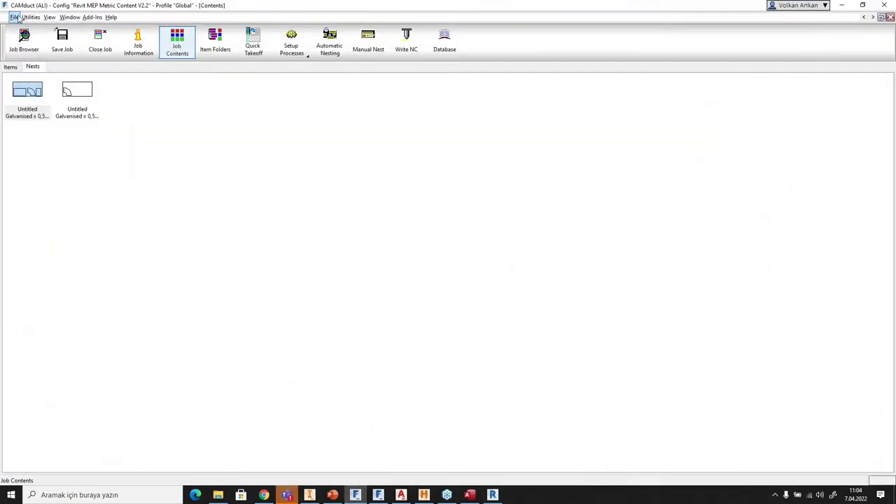
click(14, 17)
click(33, 37)
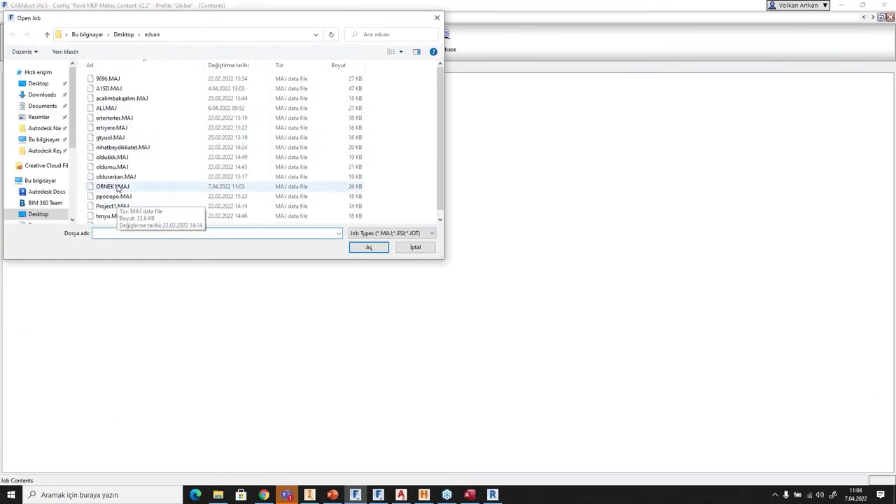
click(232, 64)
click(133, 78)
click(369, 247)
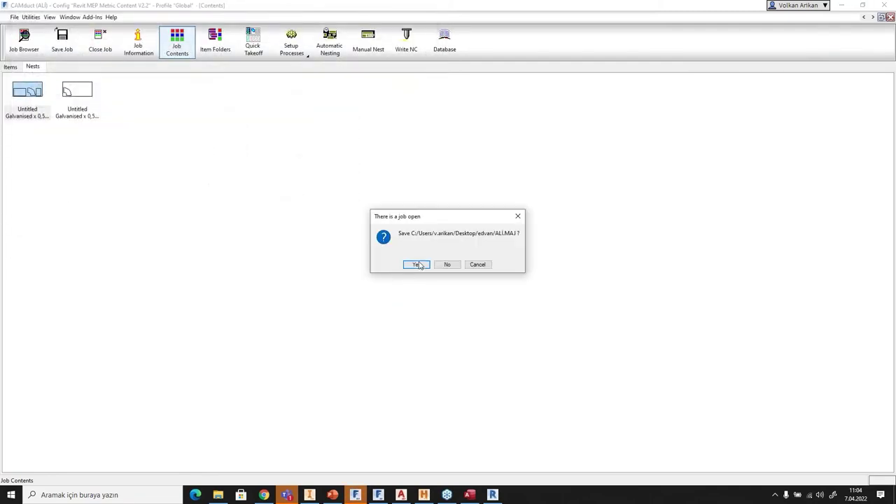
click(416, 265)
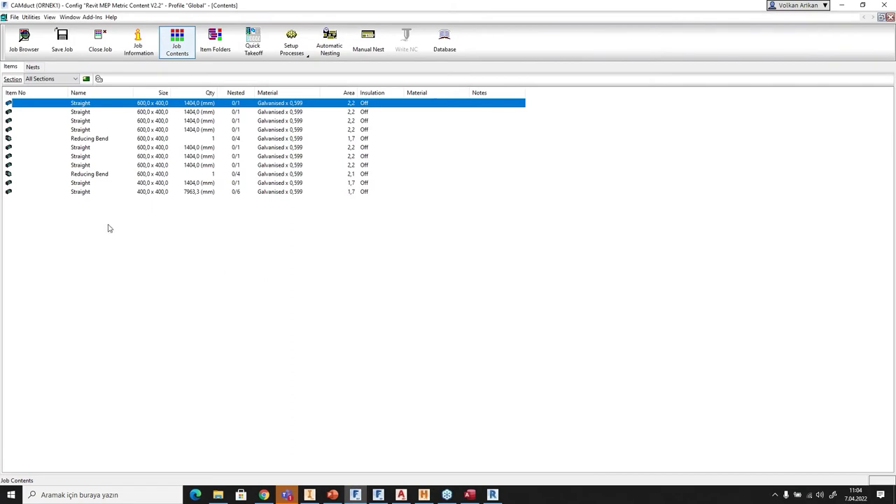
Open the second 600 x 400 straight of the job for inspection and dismiss the job browser.
double_click(118, 114)
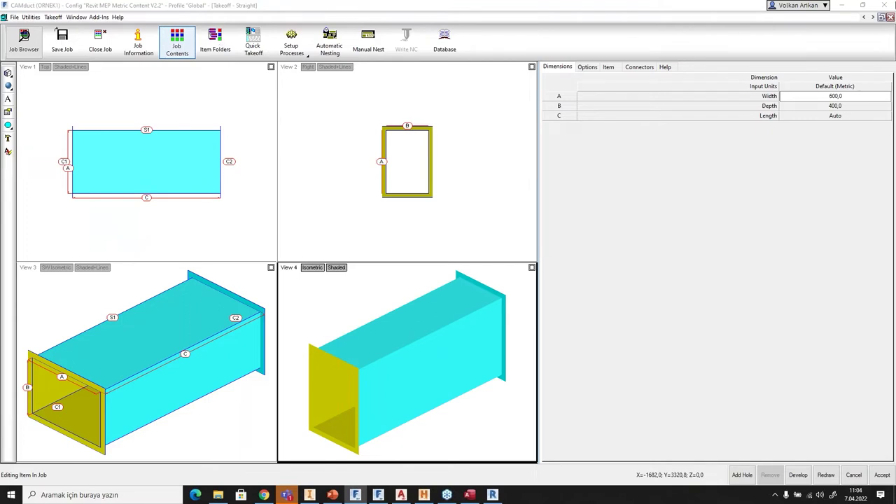
drag(713, 112, 224, 105)
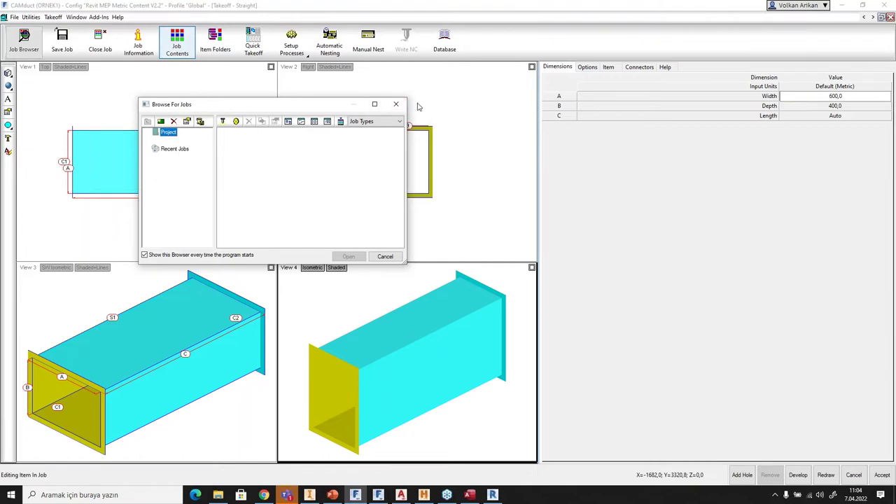
click(396, 105)
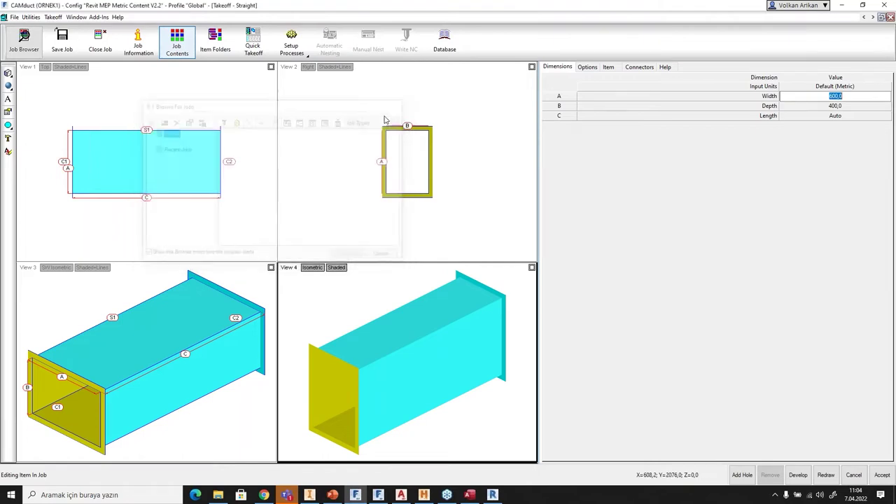
Save the current job and reopen ORNEK1.MAJ to get back to its item list.
click(14, 18)
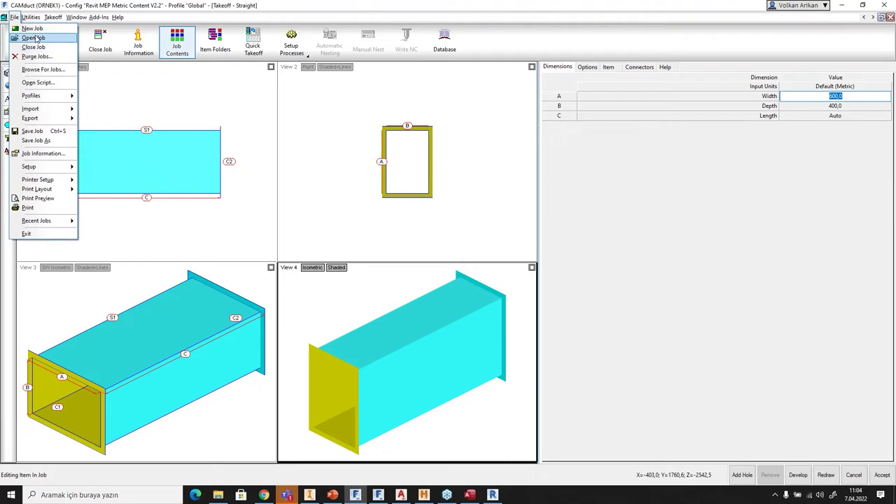
click(34, 38)
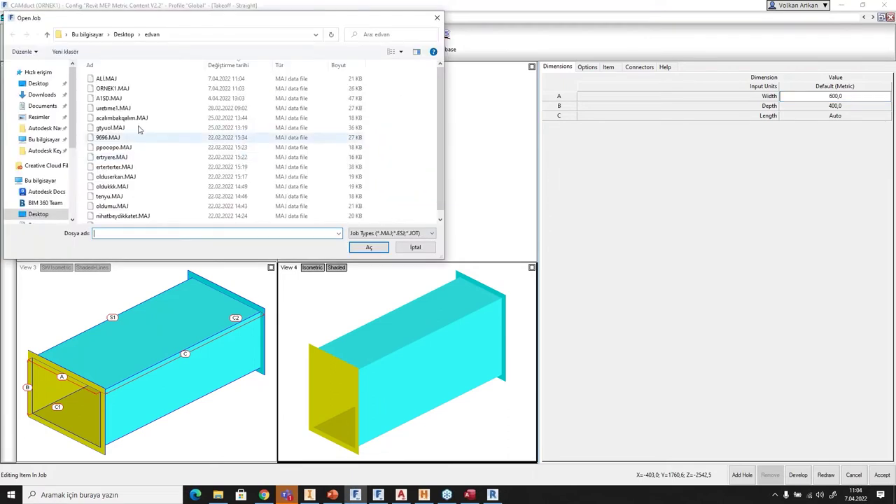
click(114, 88)
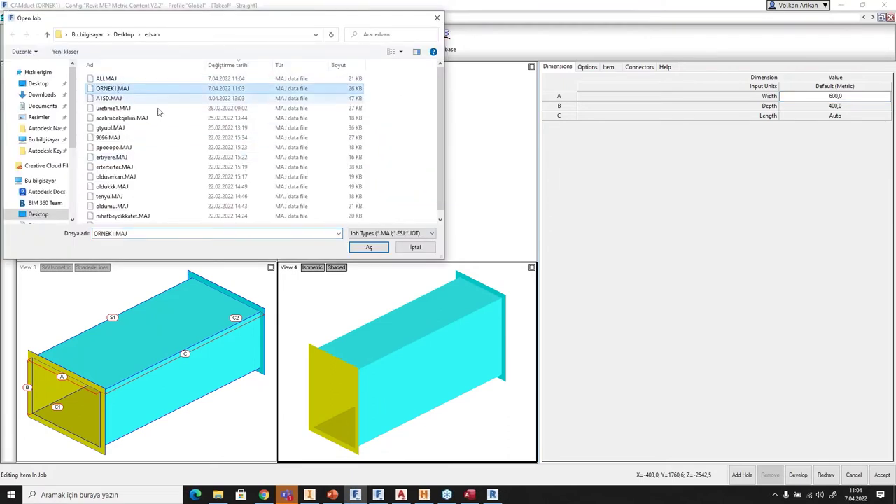
click(369, 248)
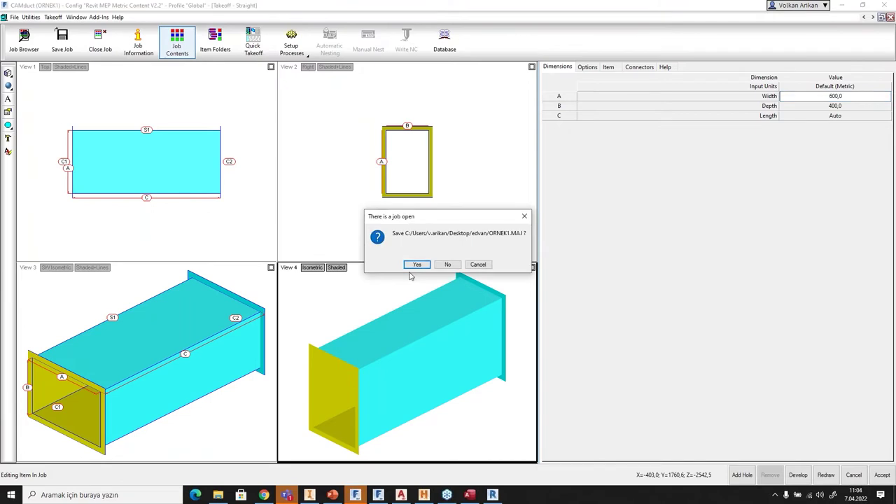
click(417, 265)
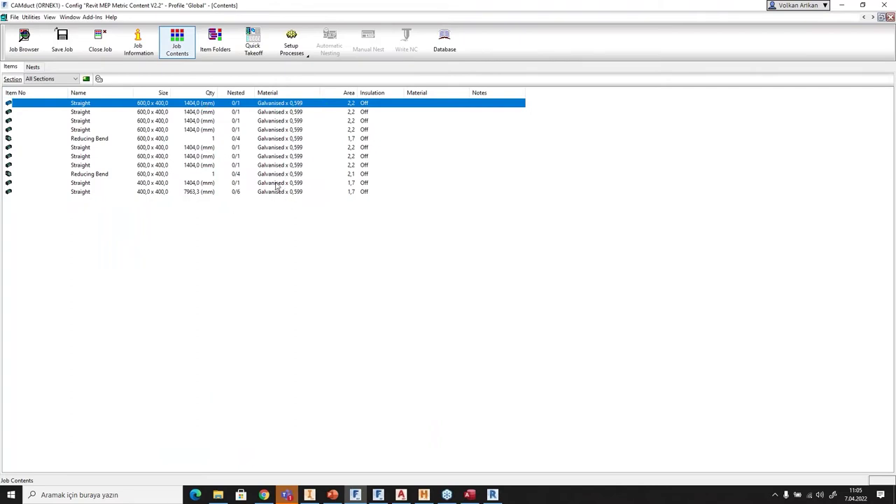
Switch to Revit and inspect the L-shaped fabrication run and its long last straight, then clear the selection.
click(494, 495)
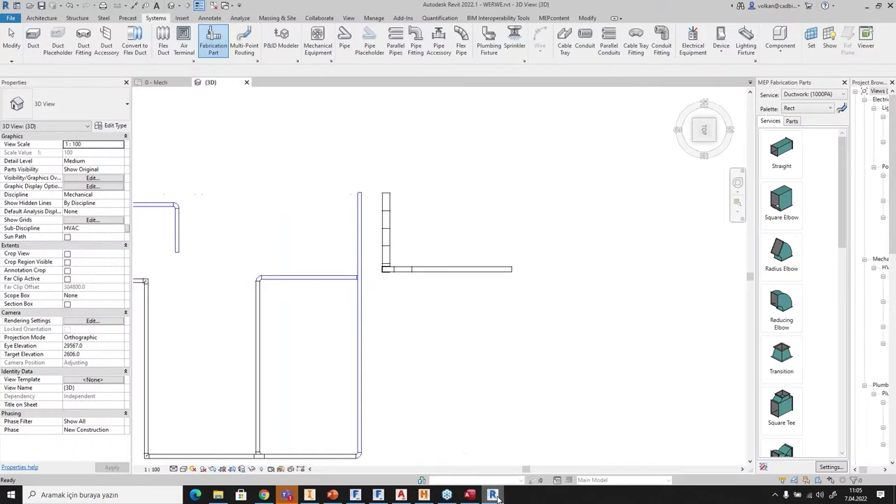
click(460, 267)
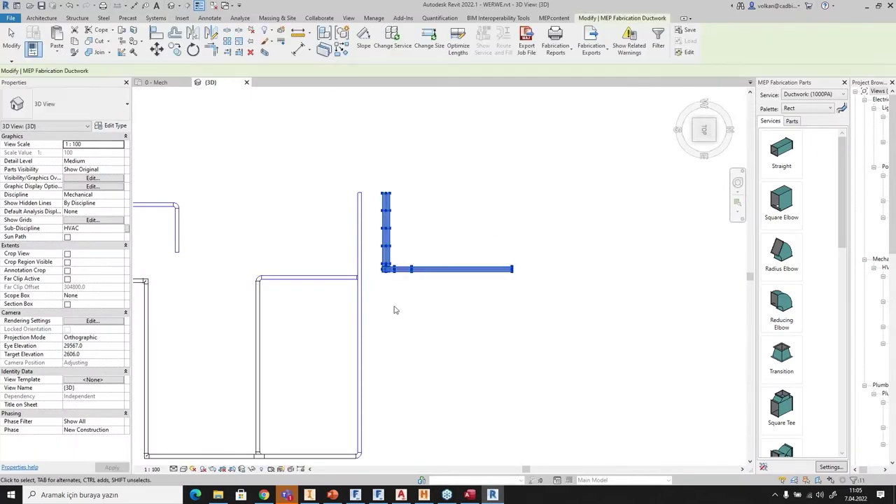
click(445, 280)
click(449, 271)
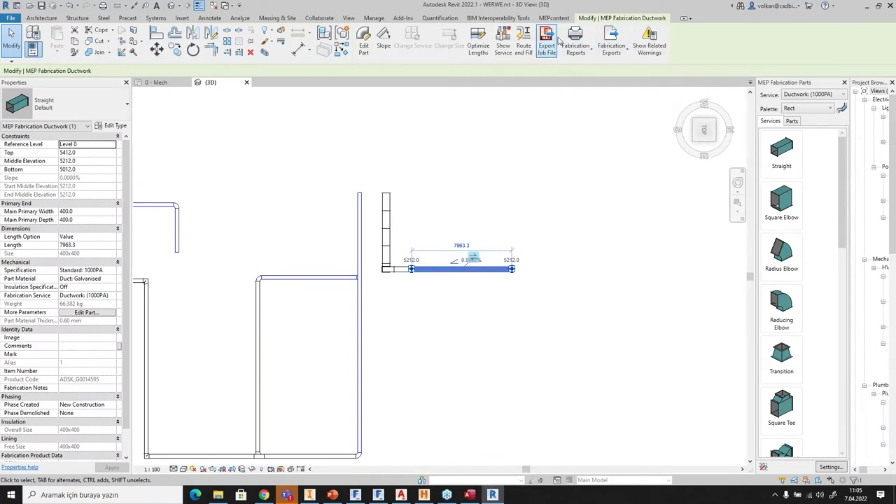
click(553, 175)
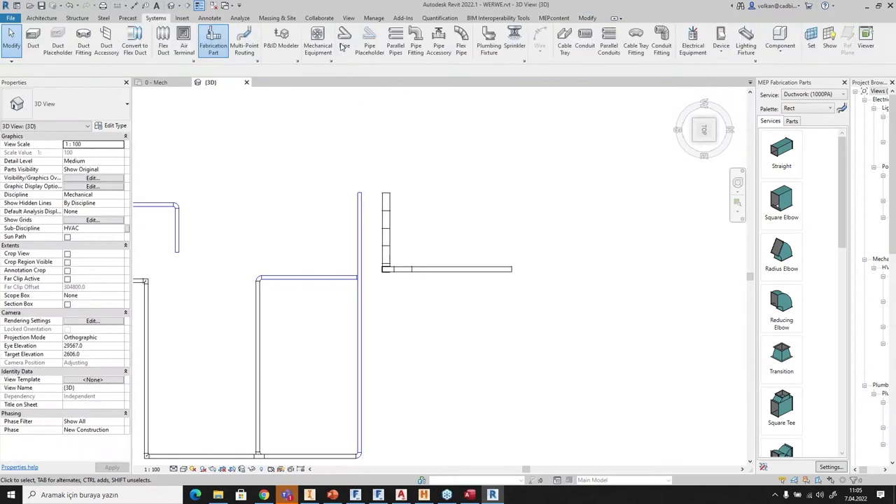
Create a new schedule for the Ducts category.
click(345, 19)
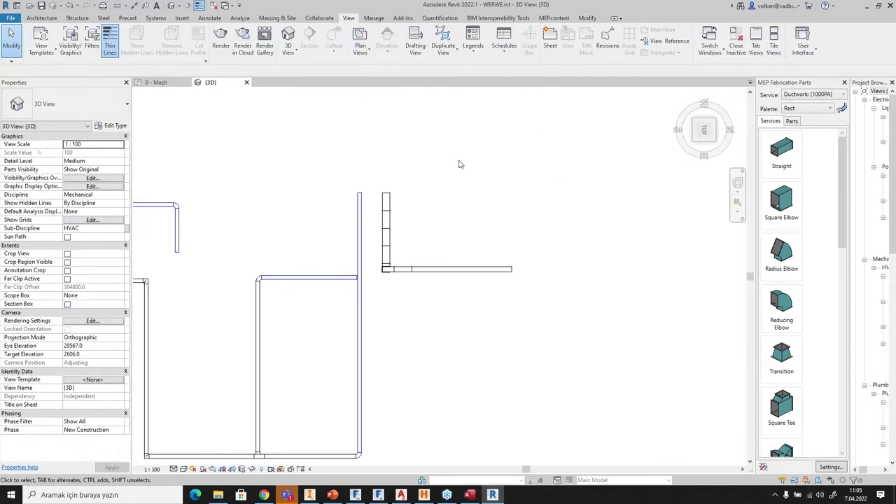
scroll(502, 187, down, 2)
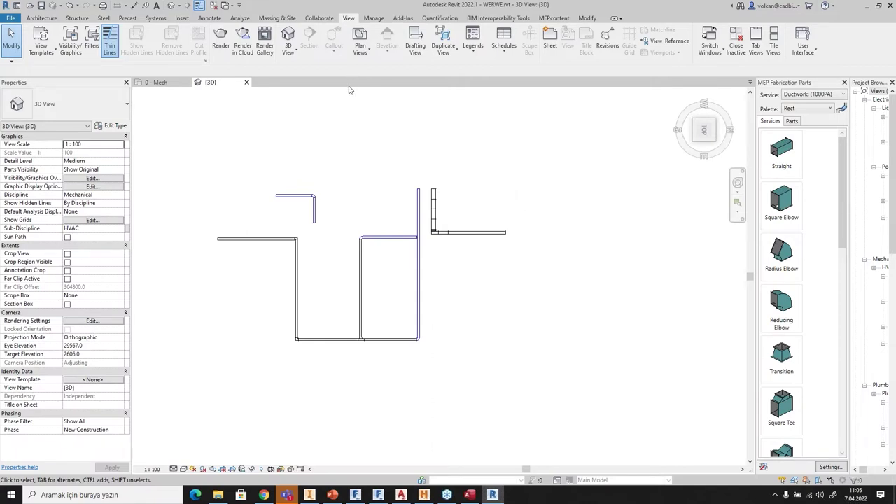
click(240, 19)
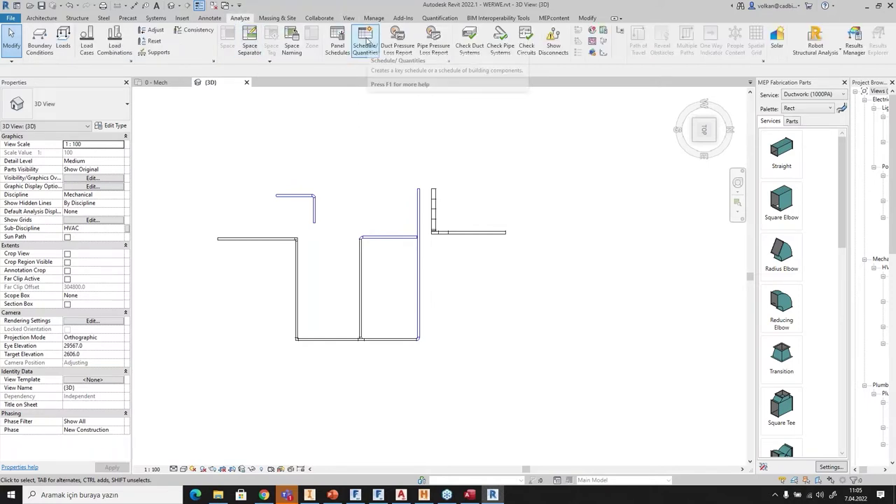
click(365, 39)
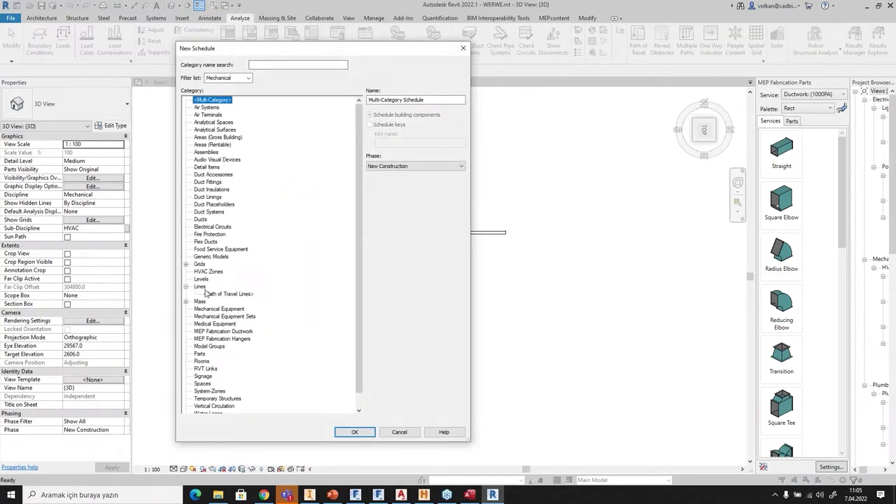
double_click(199, 220)
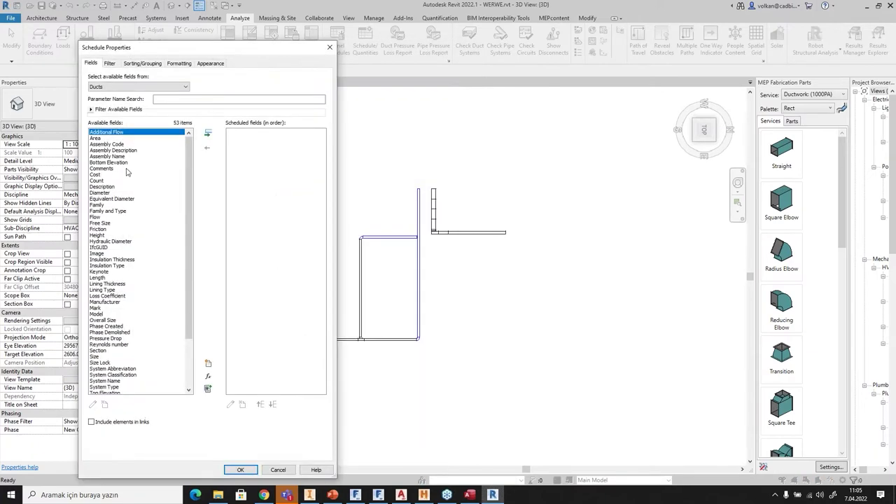
Add every available field, from Additional Flow to Width, to the duct schedule and generate it.
scroll(96, 367, down, 4)
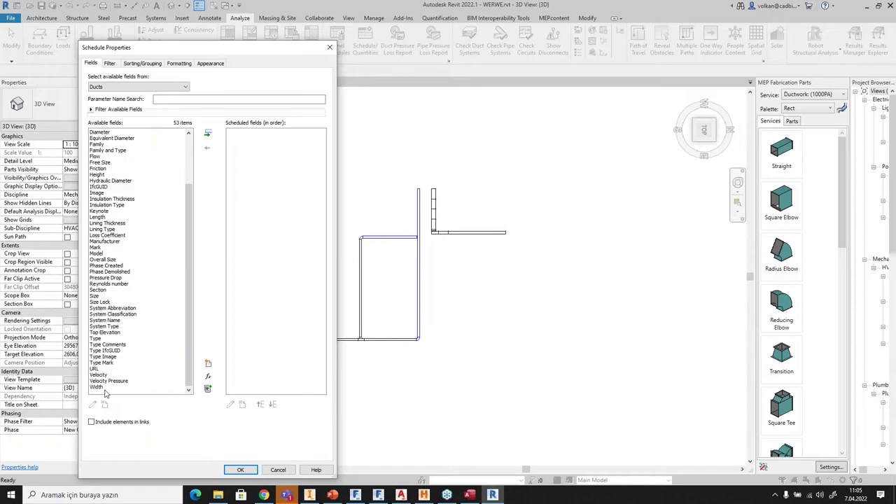
shift+click(98, 388)
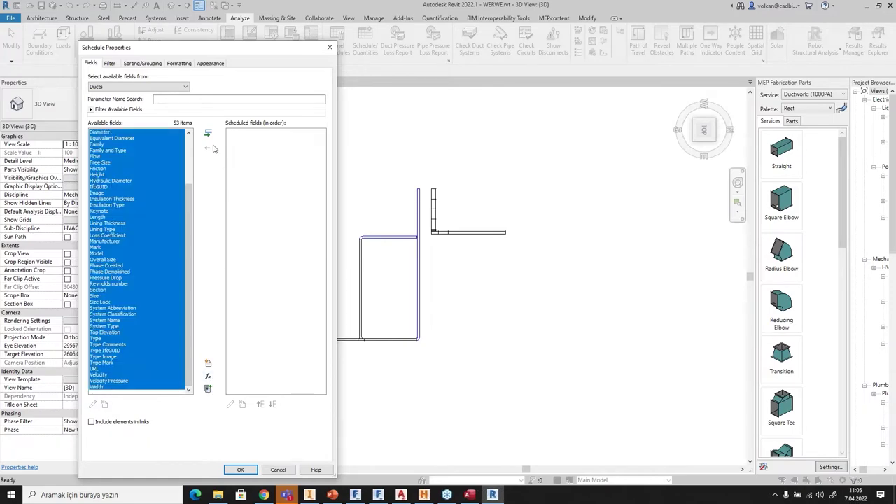
click(208, 133)
click(240, 470)
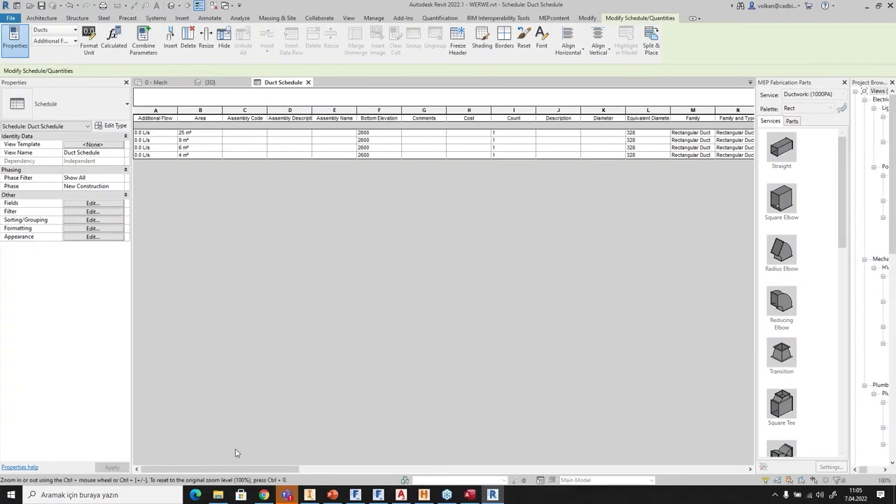
Review the duct schedule's columns, widening System Name to read it fully, and return to the 3D view.
drag(240, 470, 304, 470)
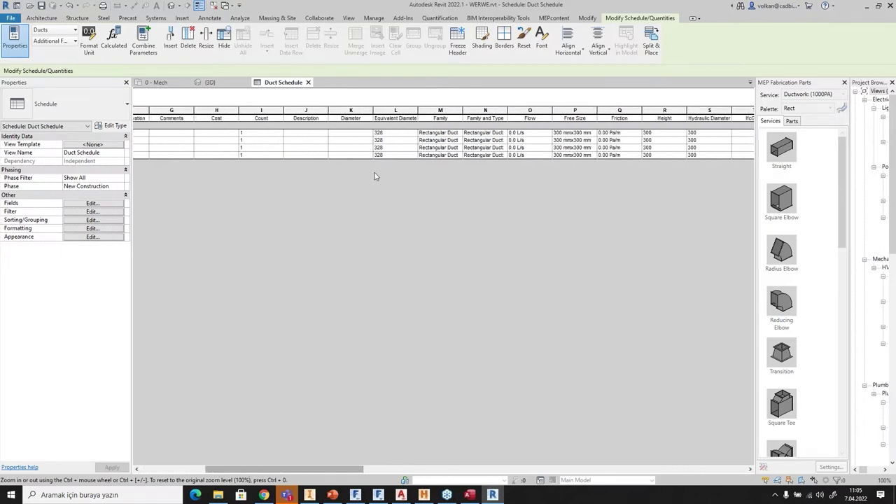
click(452, 133)
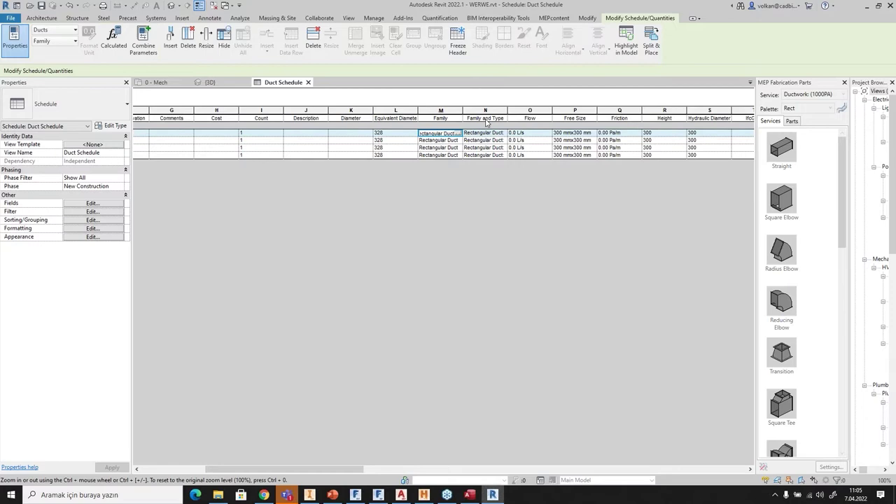
drag(330, 470, 374, 471)
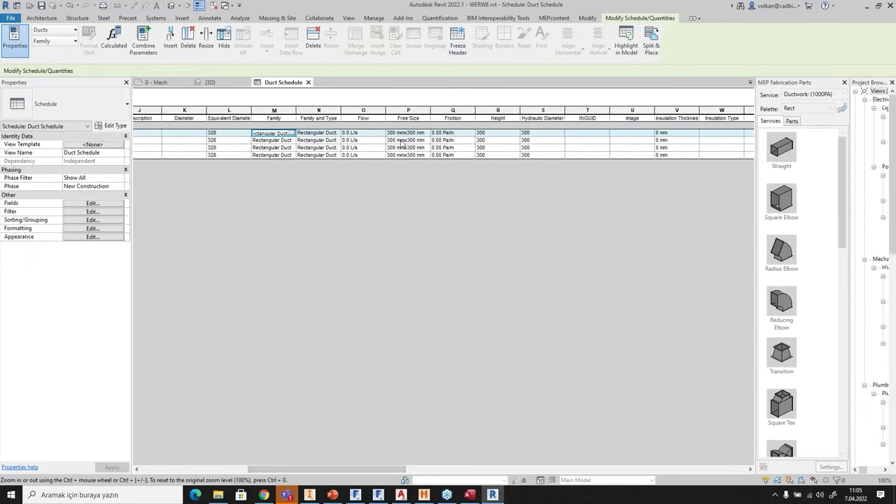
drag(390, 472, 505, 471)
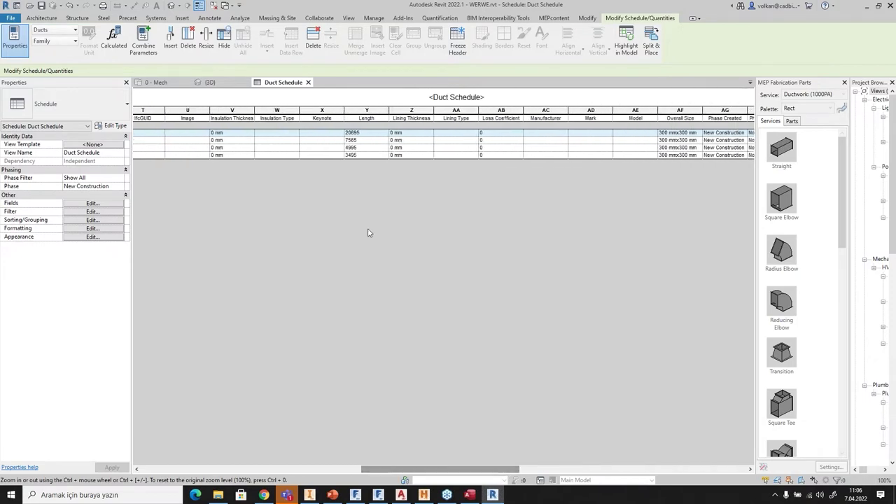
drag(450, 468, 638, 480)
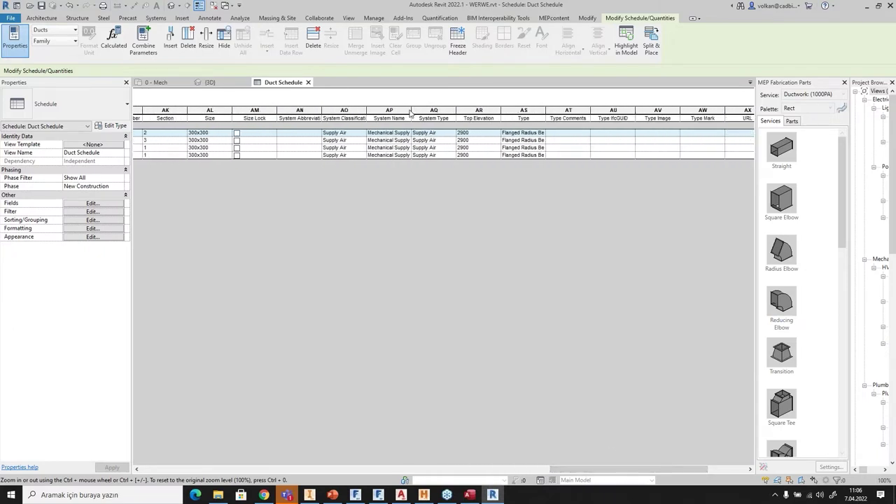
drag(412, 110, 485, 110)
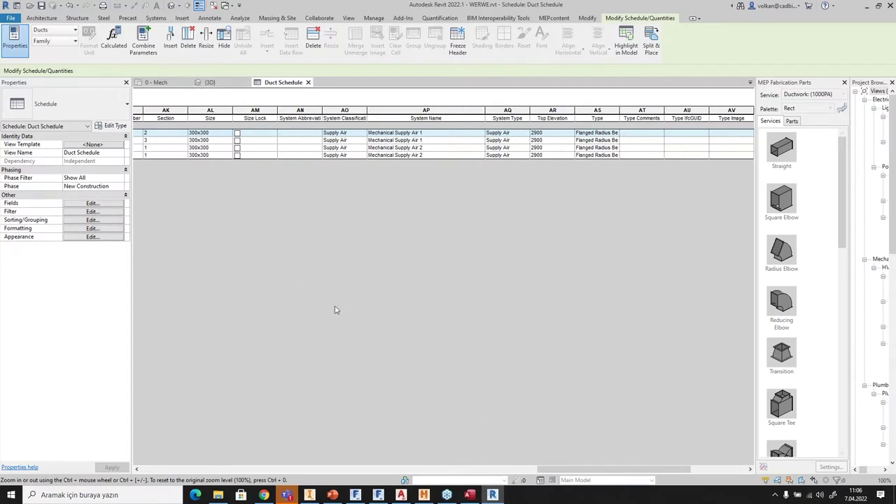
click(212, 82)
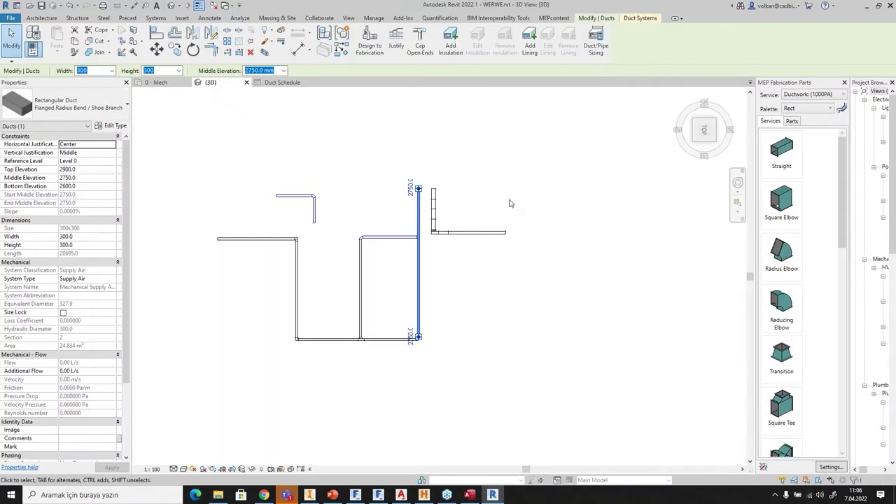
Switch to CAMduct, select all straights and reducing bends in the ORNEK1 job, and save the job.
click(355, 495)
drag(62, 193, 4, 103)
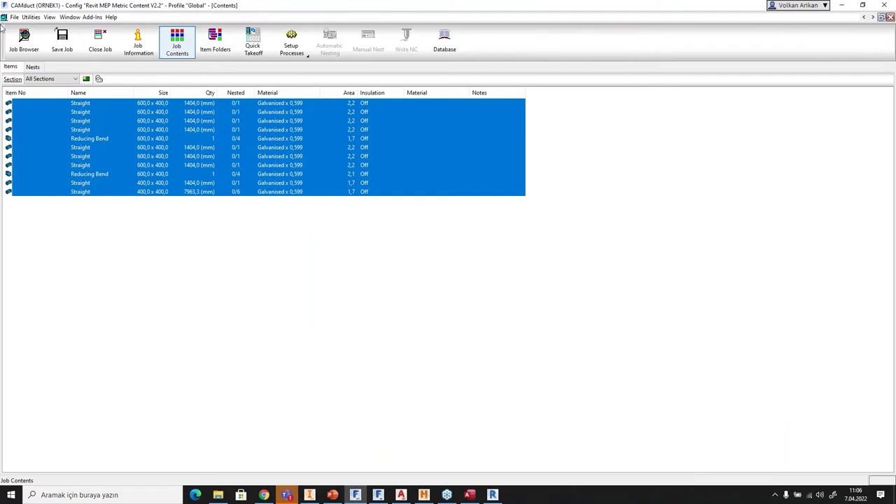
click(180, 209)
click(21, 195)
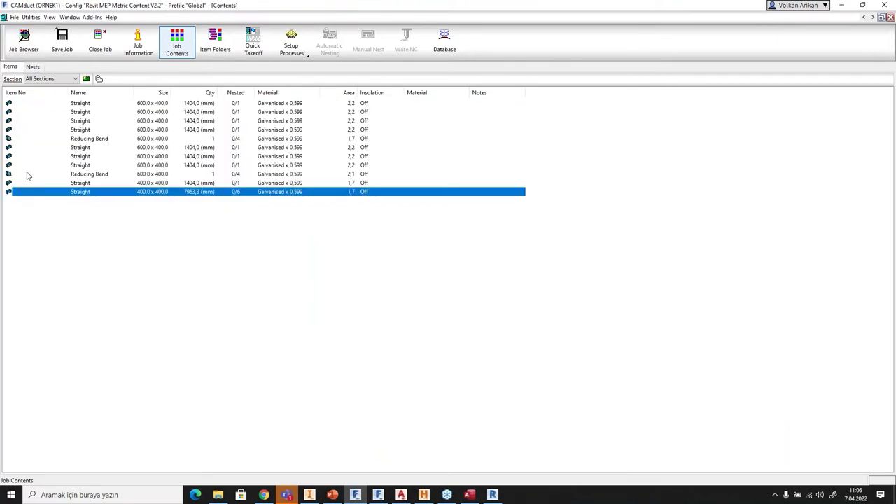
shift+click(25, 103)
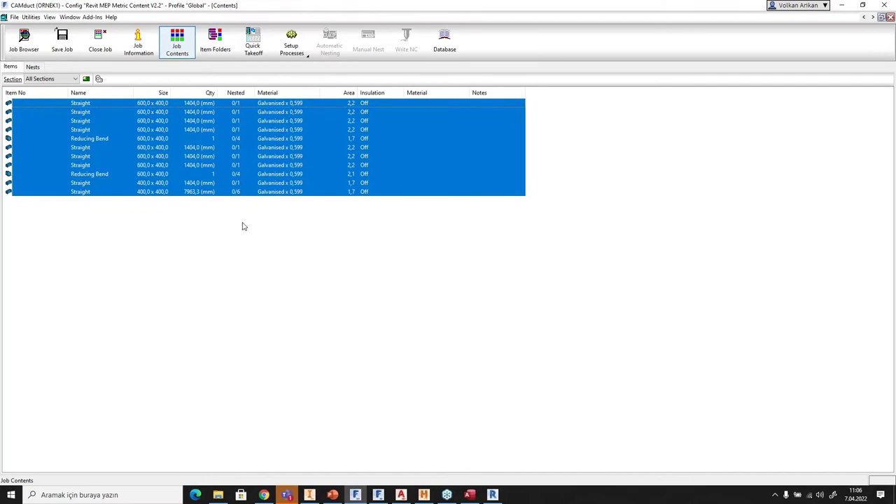
click(65, 41)
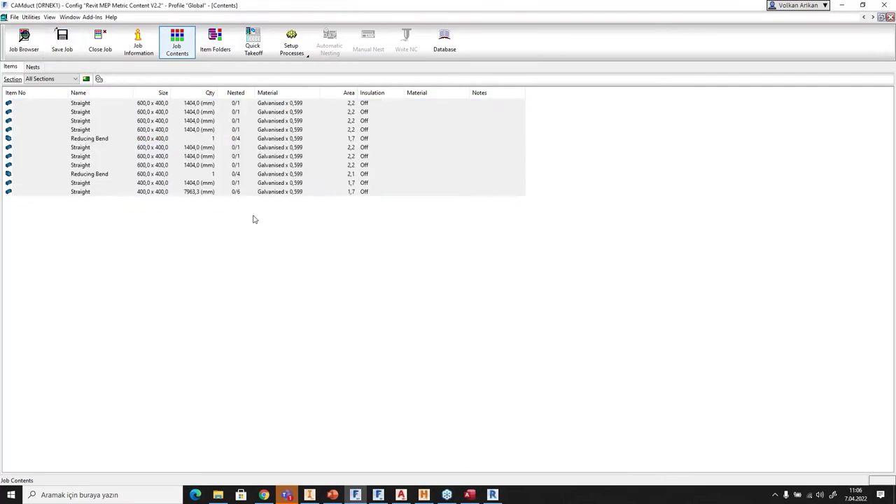
Save the CAMduct job and switch to the ESTmep quick takeoff.
click(64, 40)
mouse_move(379, 498)
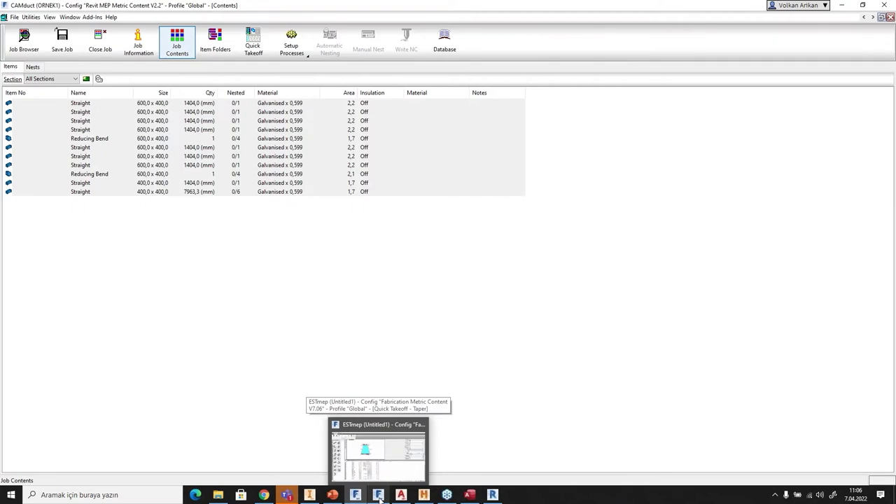
click(379, 498)
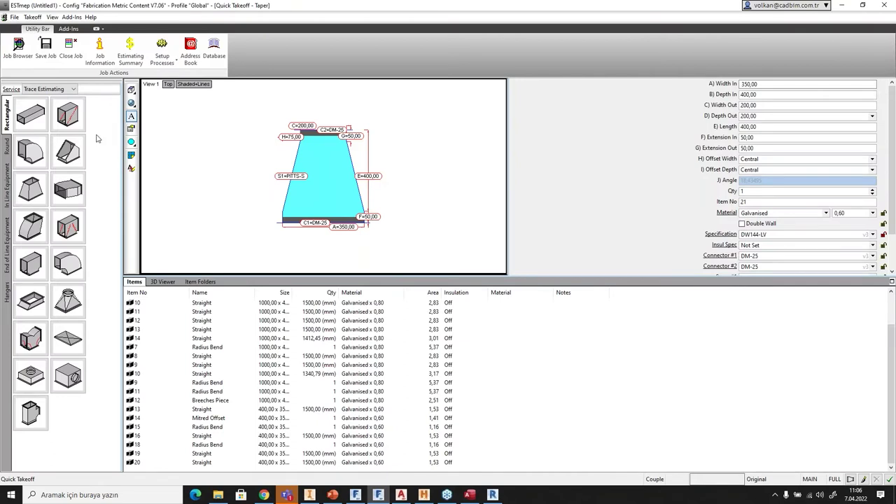
scroll(422, 194, down, 3)
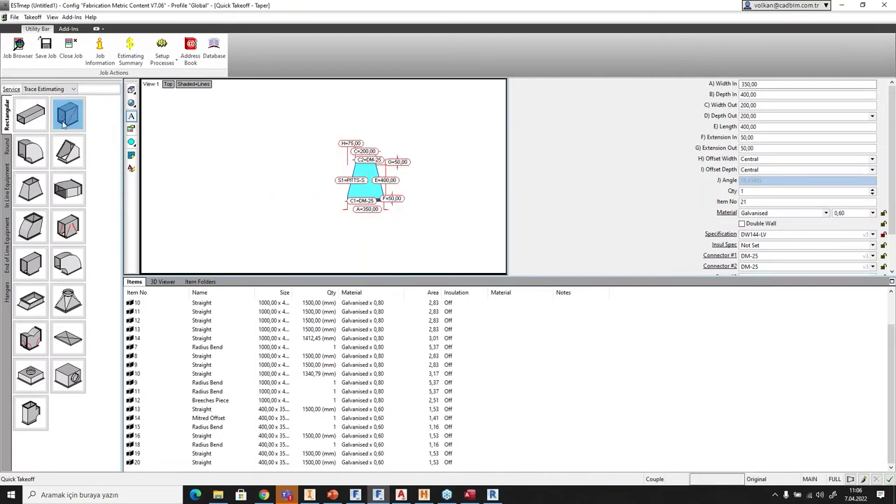
Choose the rectangular straight fitting, highlight the takeoff items in the list, and set the straight's width to 500.
click(39, 122)
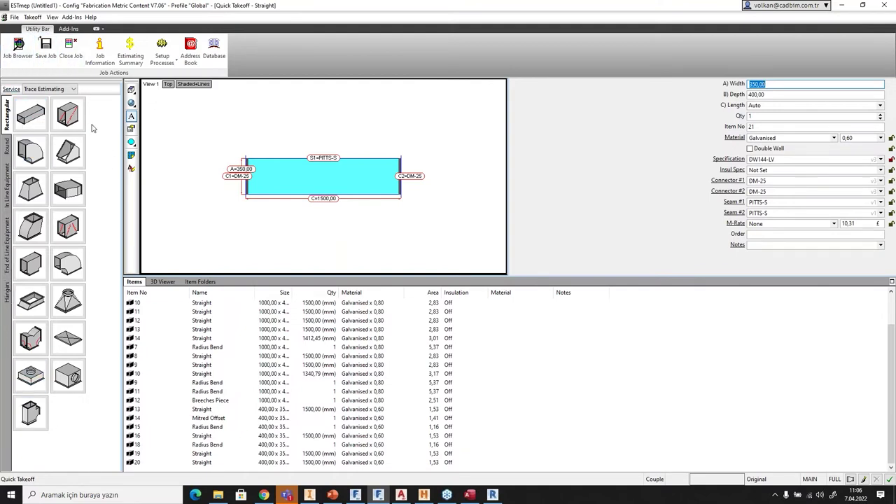
click(146, 303)
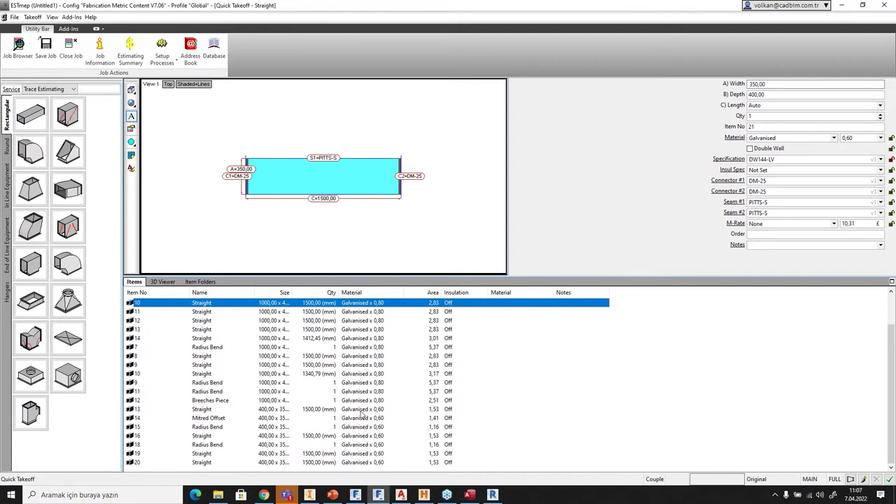
shift+click(144, 465)
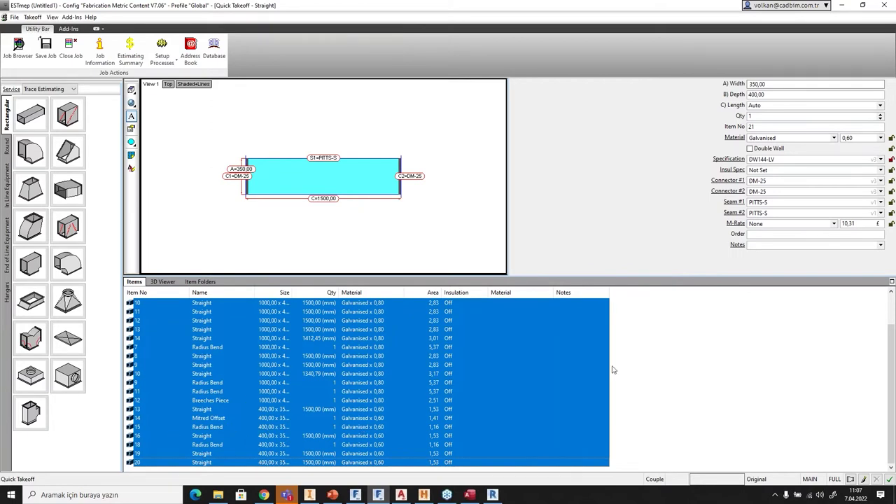
click(748, 371)
click(362, 349)
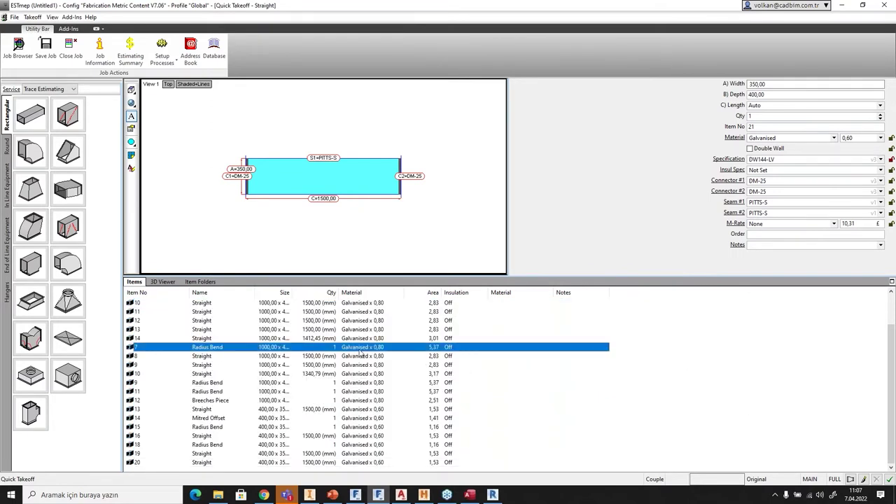
click(777, 84)
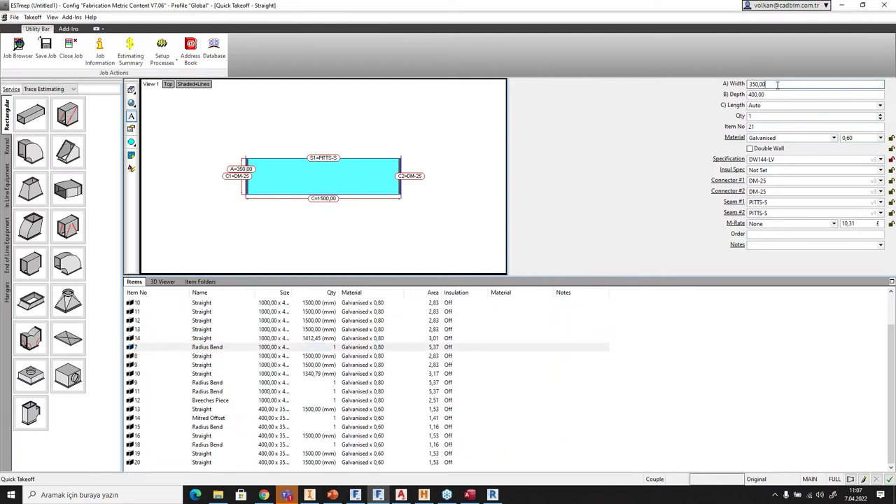
text(500)
key(Tab)
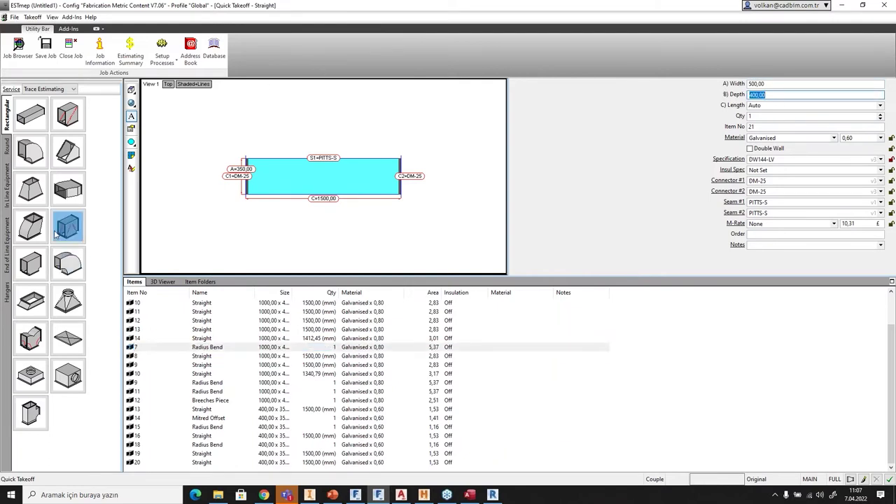
Choose the rectangular radius offset fitting and set its inlet width to 650 and depth to 500.
click(31, 226)
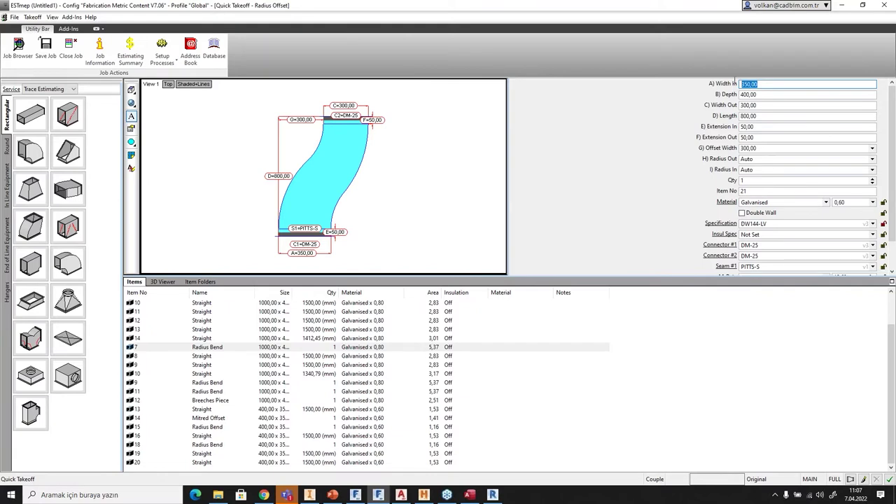
text(650)
key(Tab)
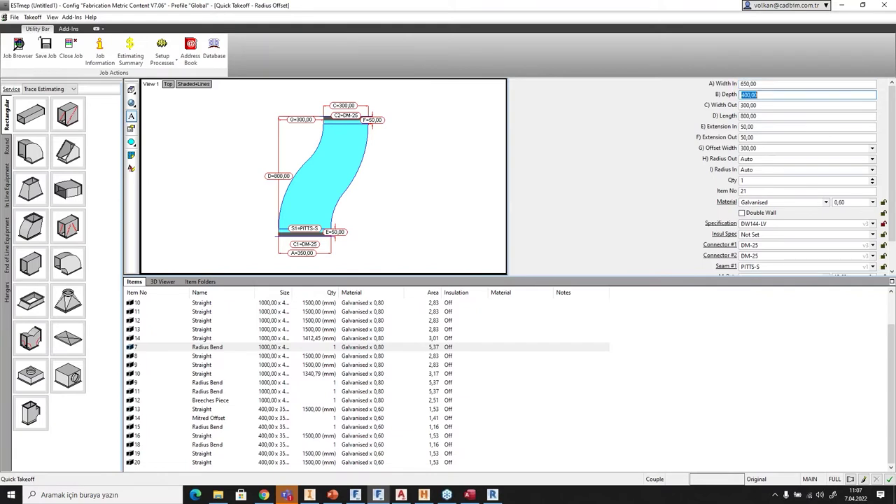
text(500)
key(Tab)
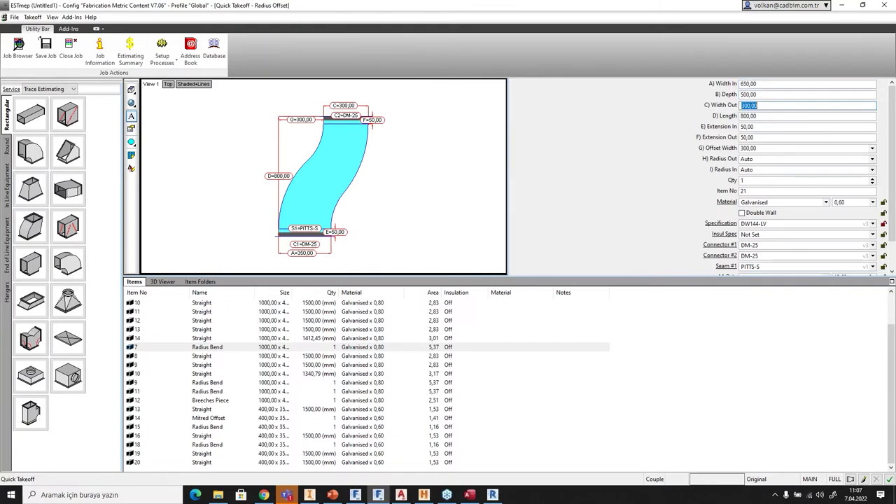
Look through the configuration categories of the ESTmep database and close it.
click(213, 49)
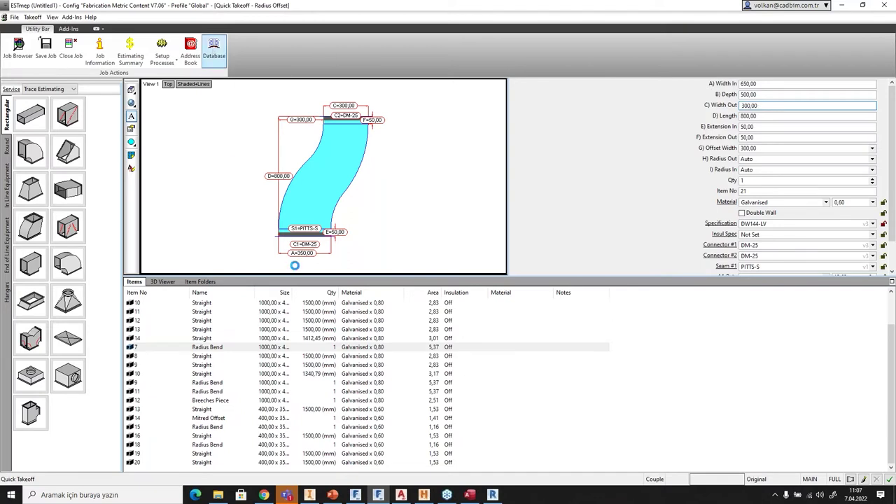
scroll(413, 272, down, 1)
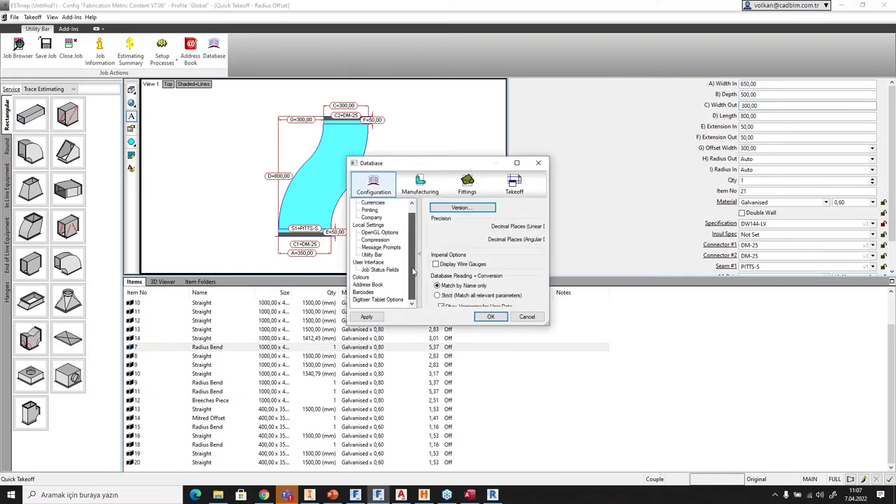
click(539, 162)
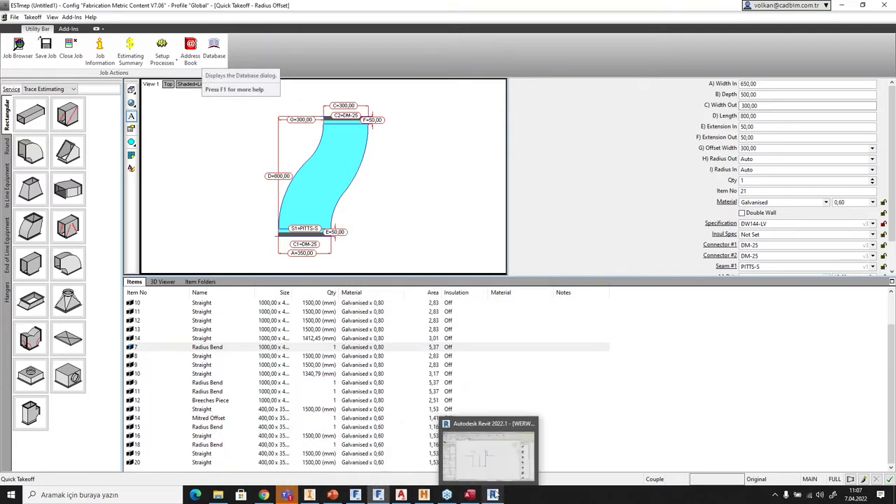
Switch to Revit and create a new project from the Systems-DefaultGBRENU.rte template in the English folder.
click(492, 495)
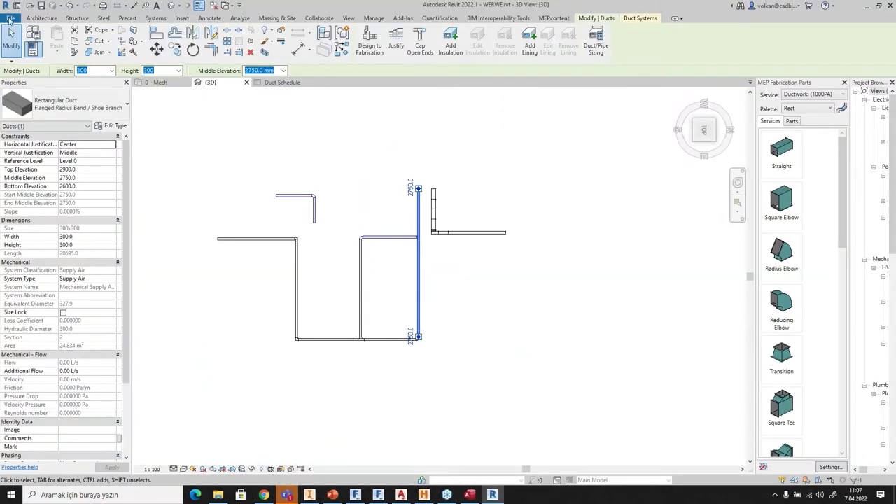
click(10, 18)
click(19, 56)
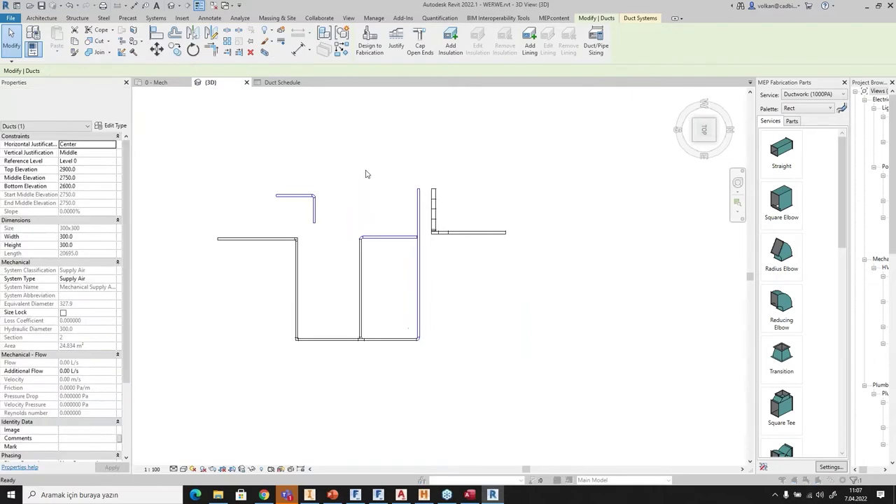
click(449, 104)
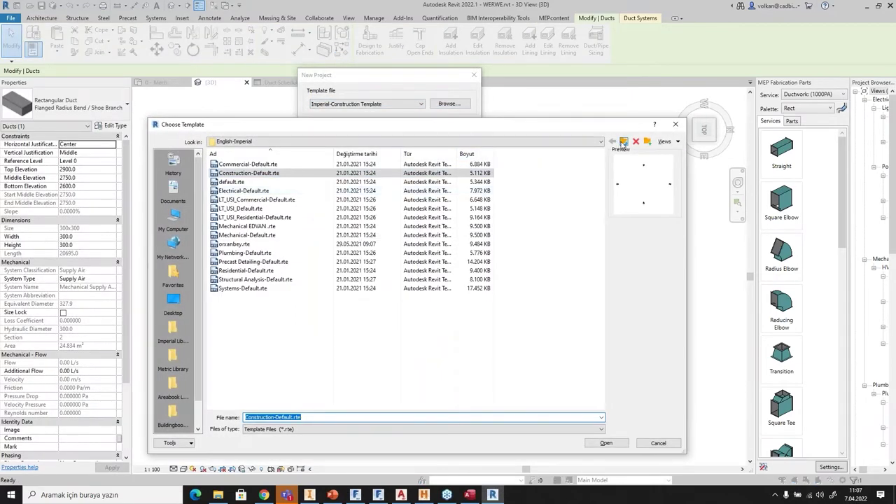
click(623, 142)
click(232, 183)
double_click(231, 182)
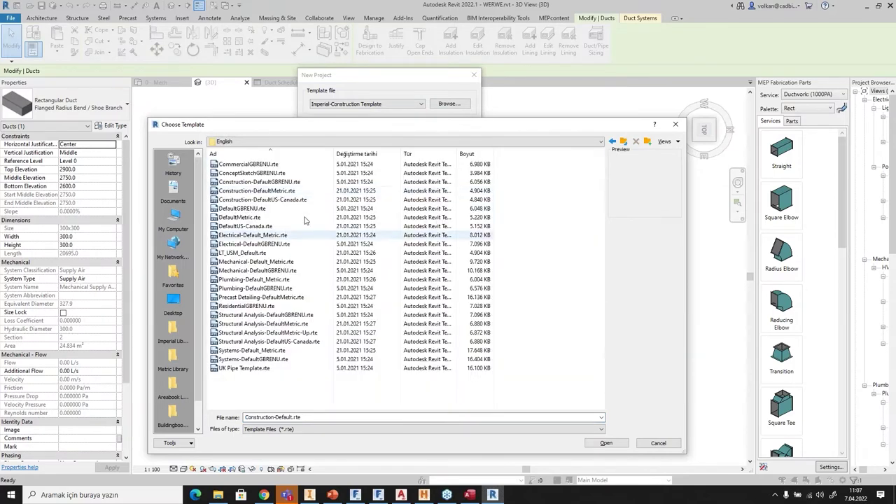
click(239, 360)
double_click(239, 360)
click(363, 155)
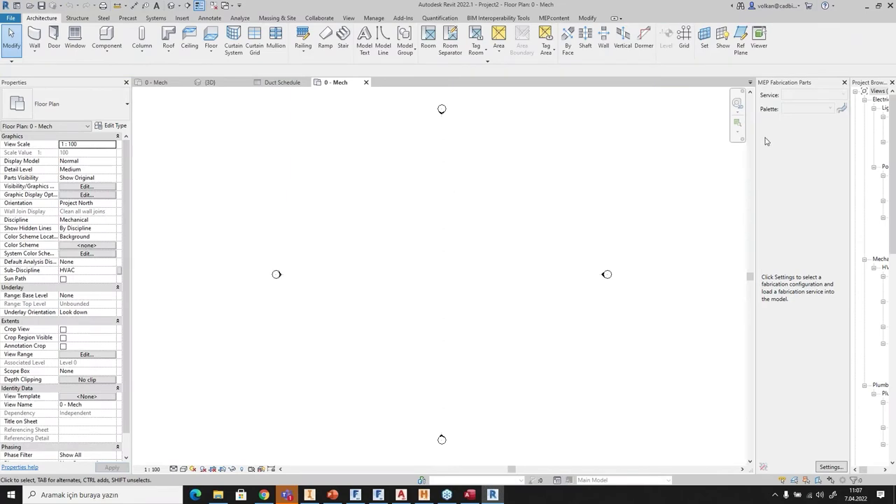
Set the fabrication configuration to Revit MEP Metric Content V2.2 and load all Ductwork services, from 1000PA to Flue Duct - MultiShape.
click(830, 467)
click(414, 149)
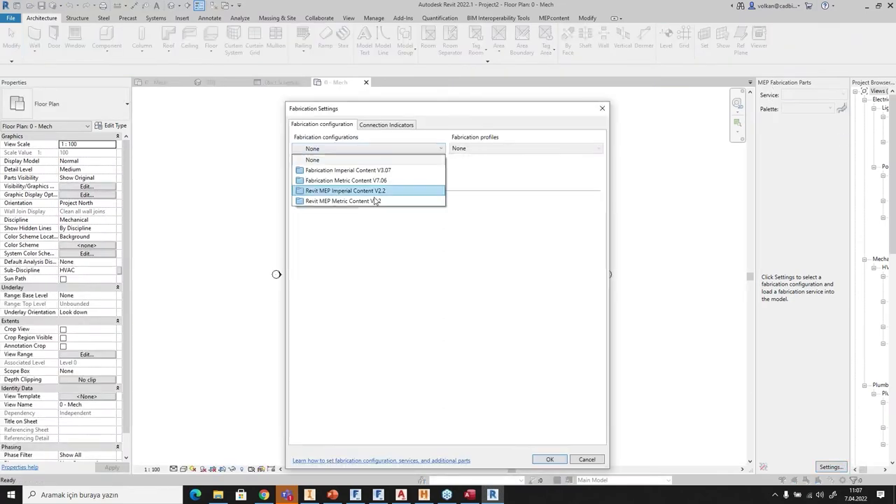
click(342, 201)
click(325, 250)
shift+click(335, 313)
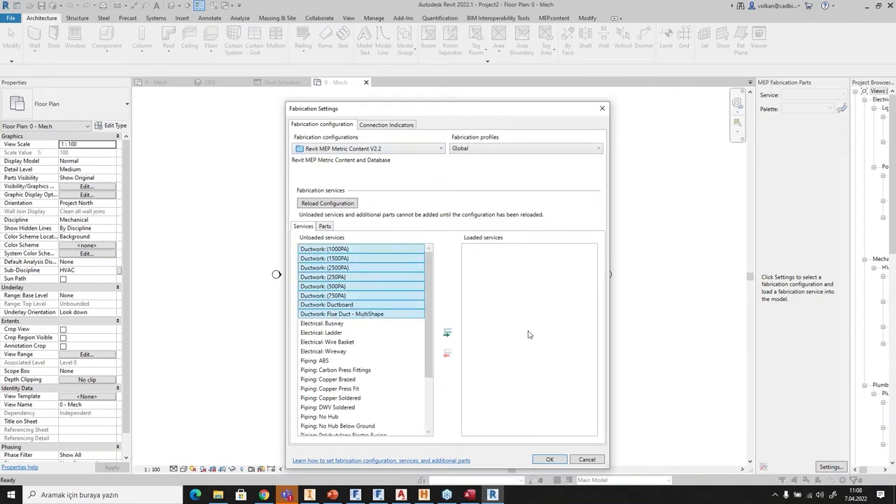
click(447, 333)
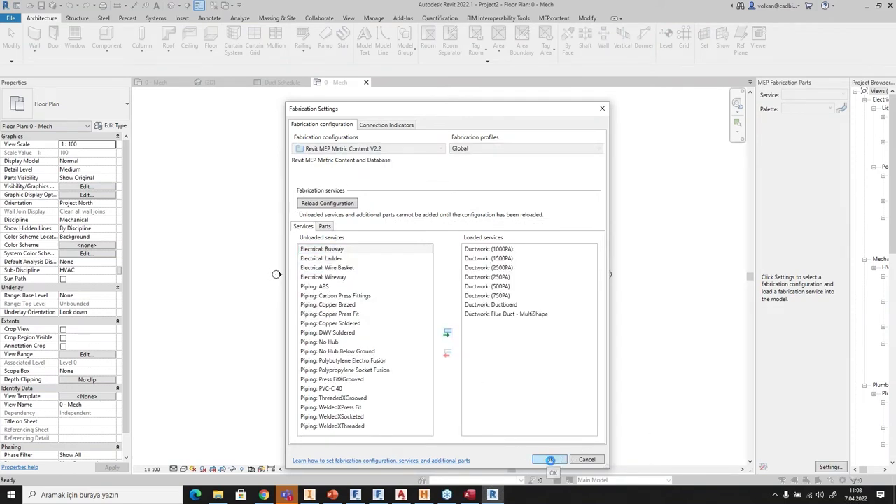
click(550, 460)
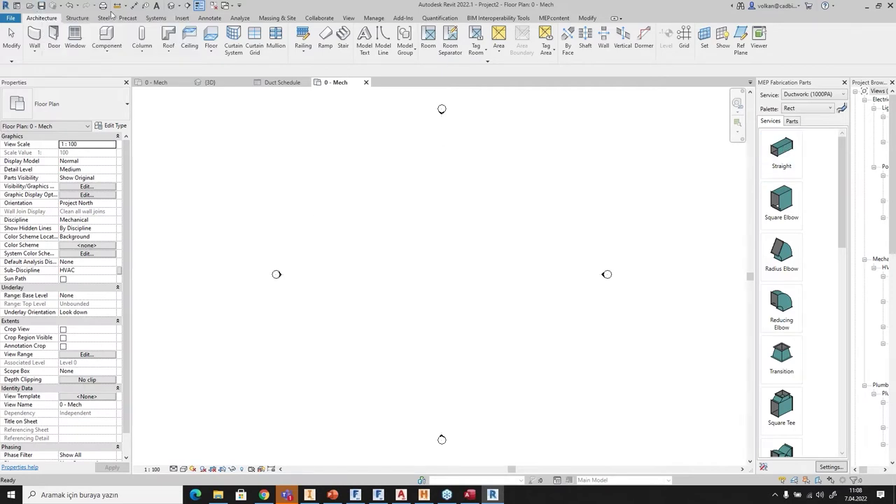
Draw a Z-shaped 300x300 rectangular duct run with the Flanged Radius Bend / Shoe Branch type at 2750 mm middle elevation.
click(156, 17)
click(34, 41)
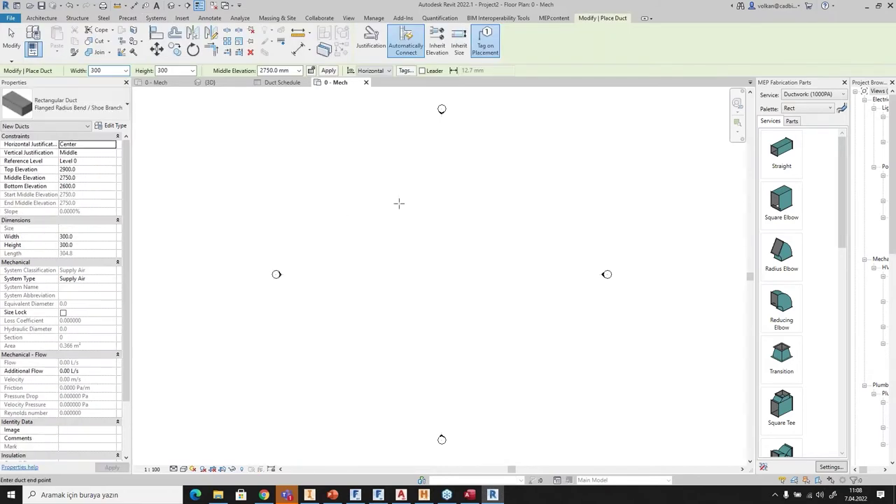
click(349, 208)
click(421, 208)
click(421, 253)
right_click(474, 254)
click(496, 261)
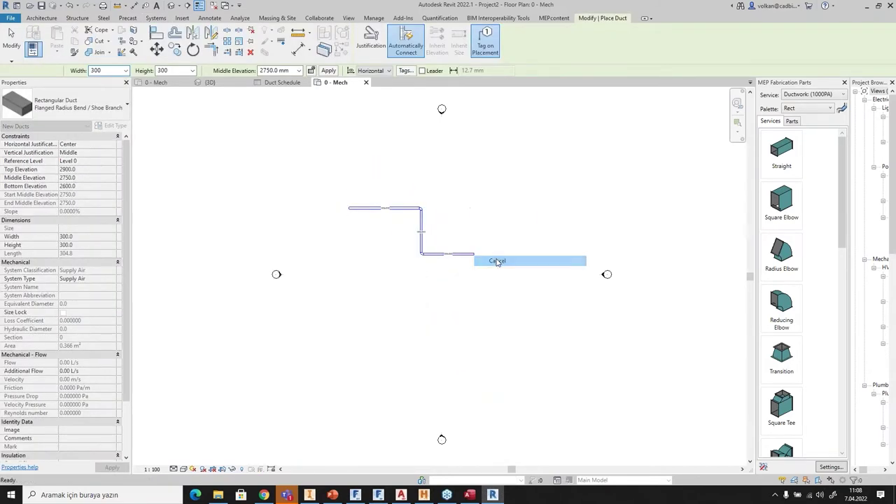
scroll(420, 211, up, 5)
right_click(465, 186)
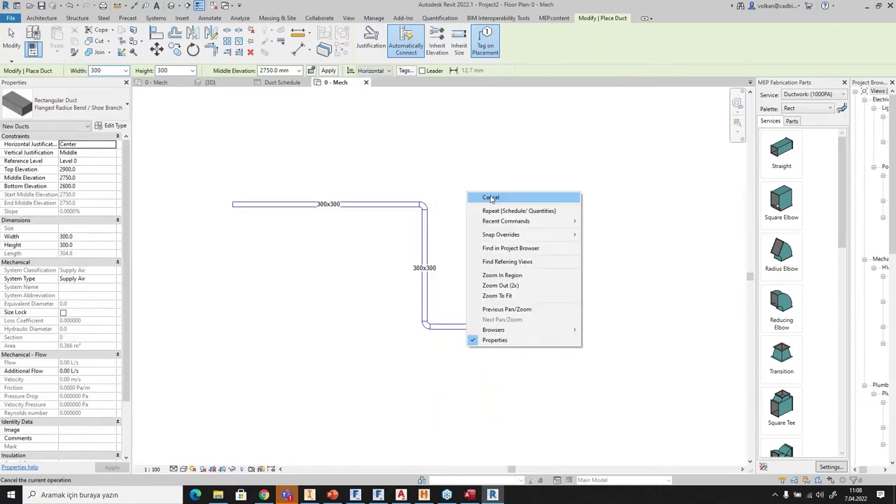
click(476, 192)
scroll(434, 204, up, 3)
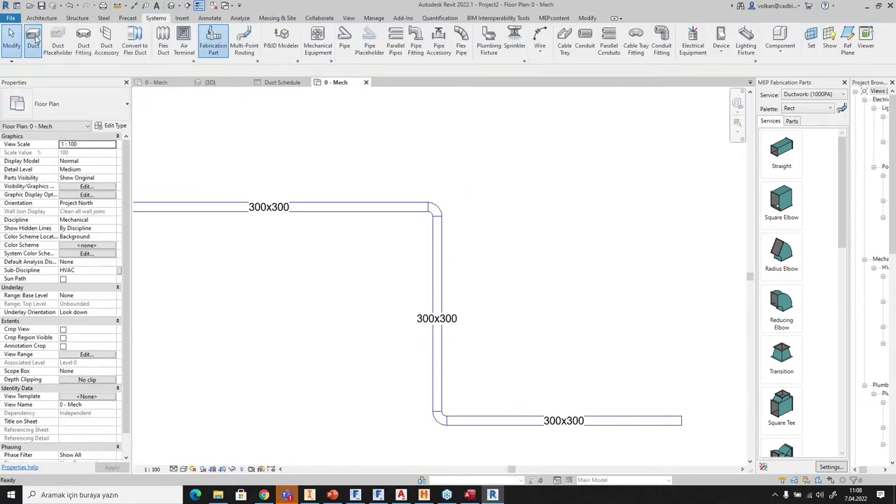
Draw a second Z-shaped 300x300 duct run above and beside the first, using the Flanged Square Bend / Tee type.
key(d)
key(t)
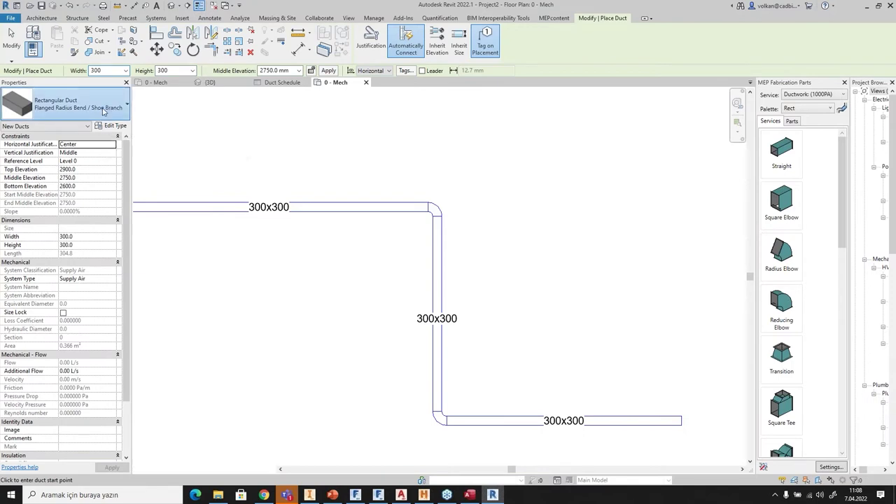
click(70, 104)
click(81, 217)
click(150, 160)
click(489, 161)
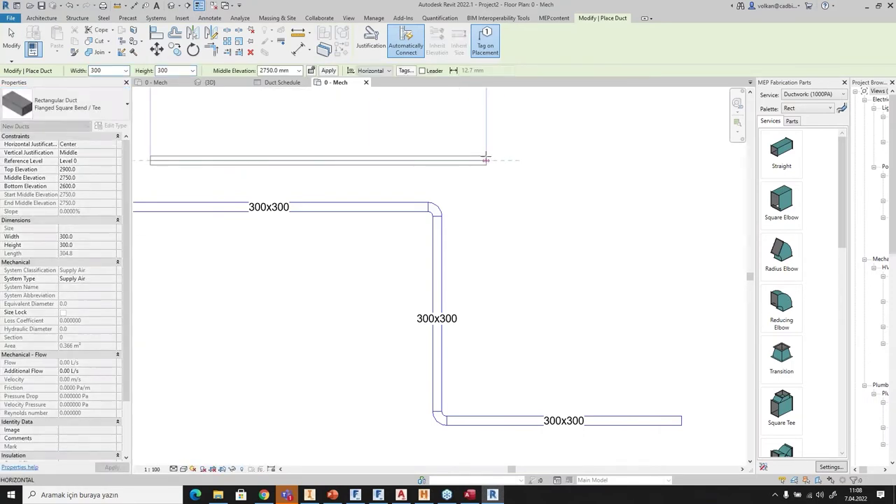
click(488, 384)
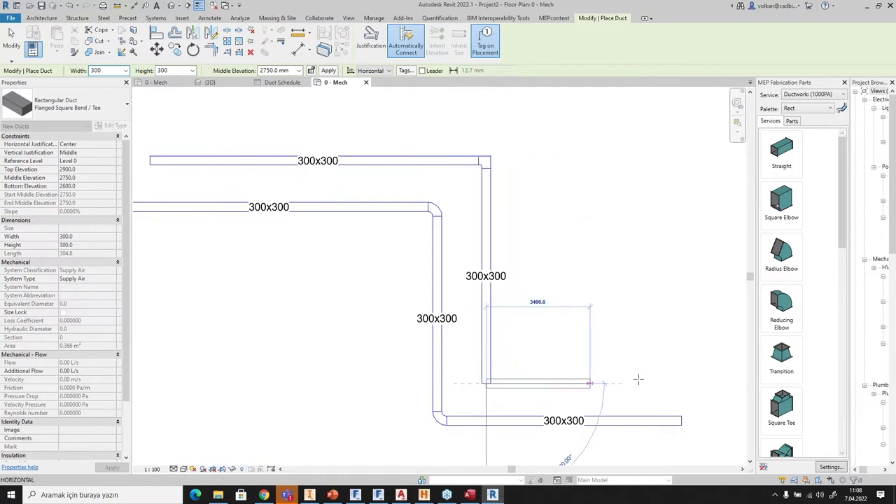
click(681, 384)
right_click(690, 385)
click(702, 245)
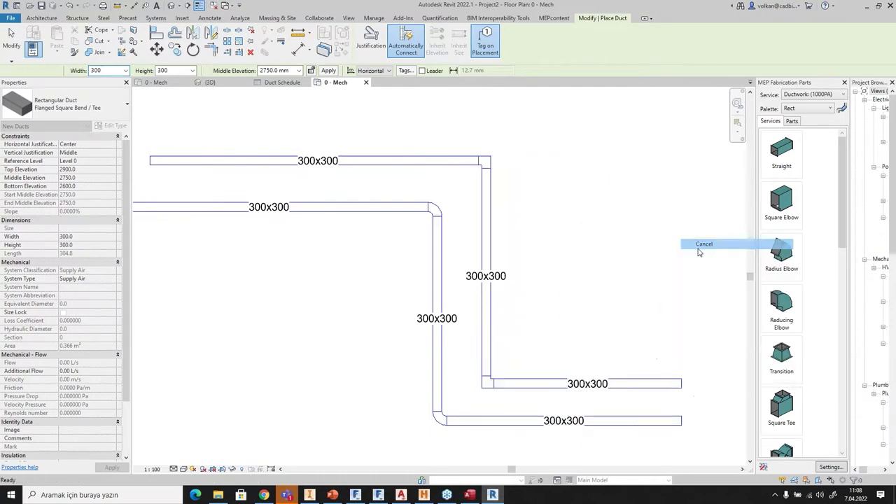
right_click(689, 259)
click(700, 256)
scroll(434, 203, down, 2)
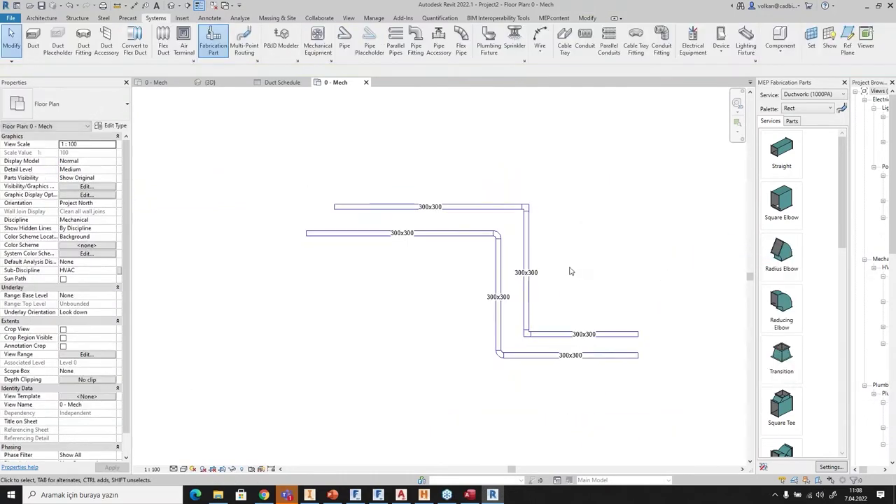
drag(237, 136, 611, 369)
click(608, 273)
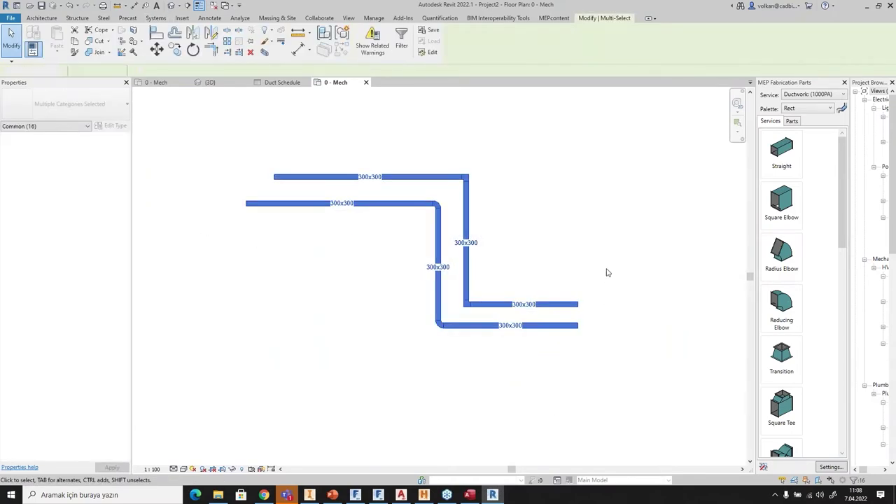
key(ctrl+a)
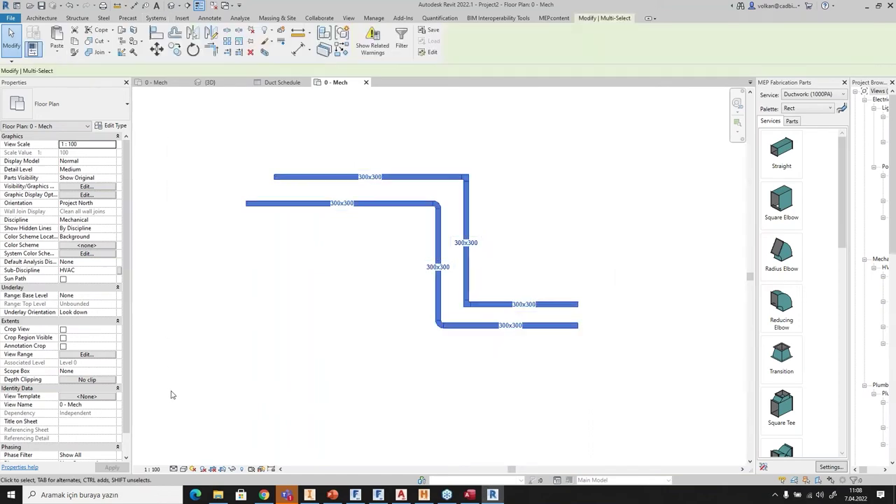
key(Escape)
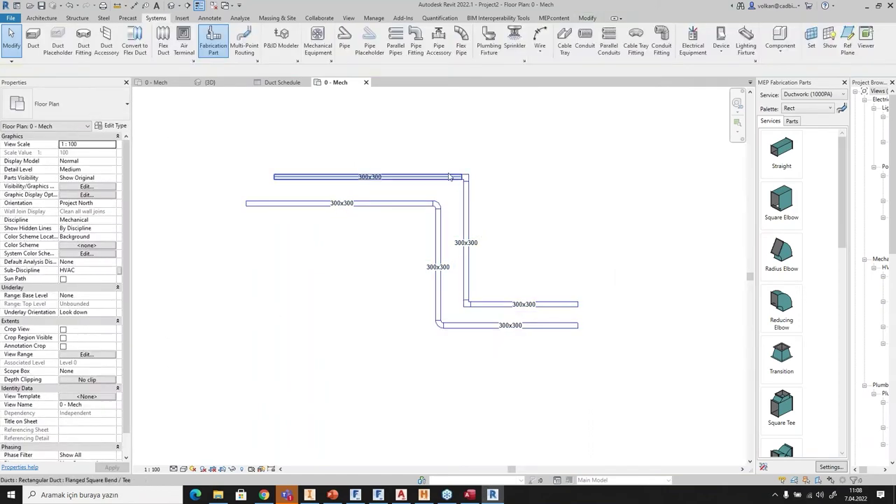
click(451, 177)
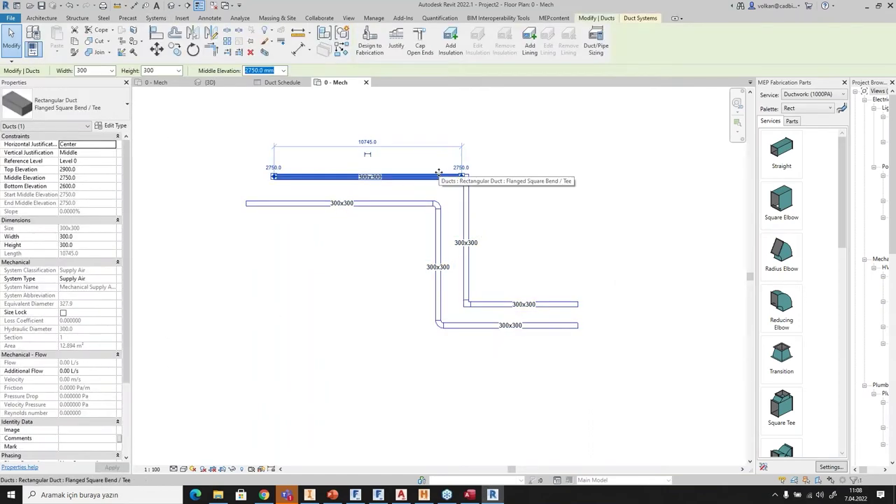
key(Escape)
Review the related warnings for the 300x300 duct run with square bends, expanding Warning 1 to identify the affected fitting.
drag(503, 313, 457, 154)
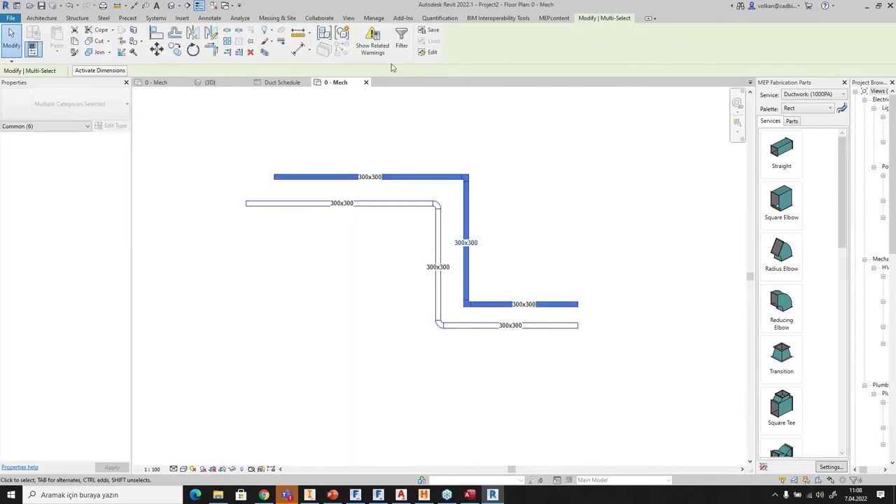
click(373, 41)
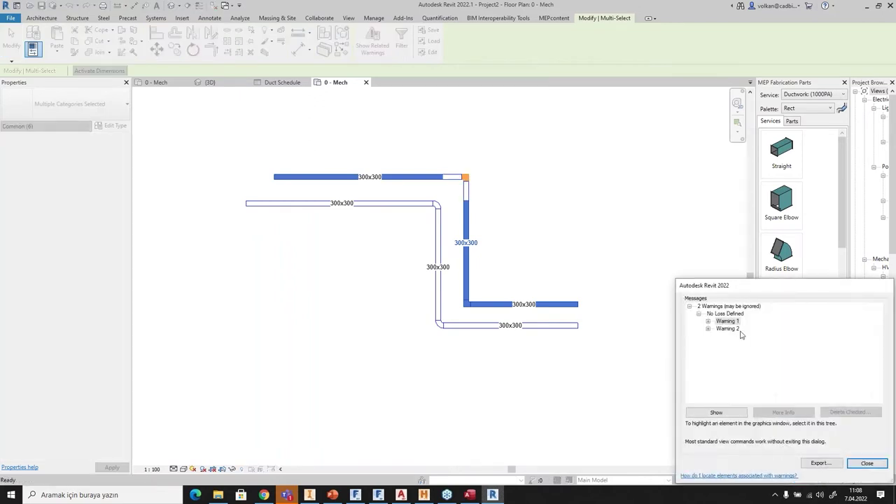
click(708, 322)
click(745, 335)
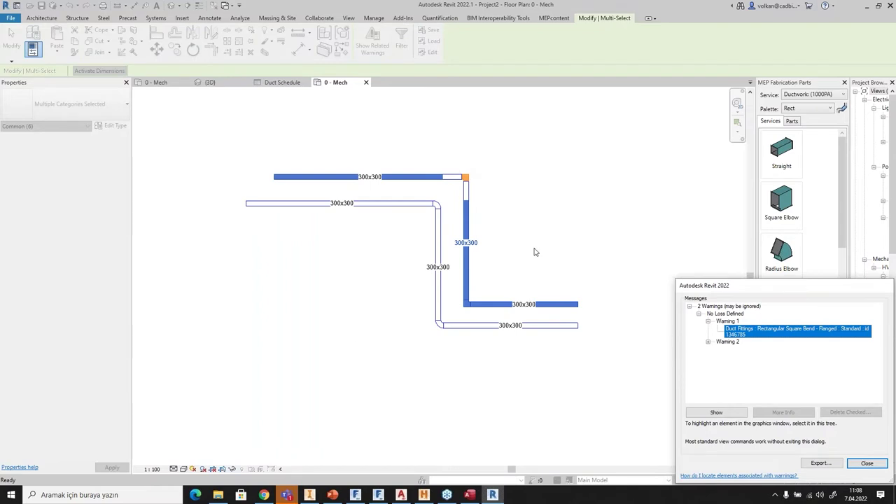
click(867, 463)
click(674, 364)
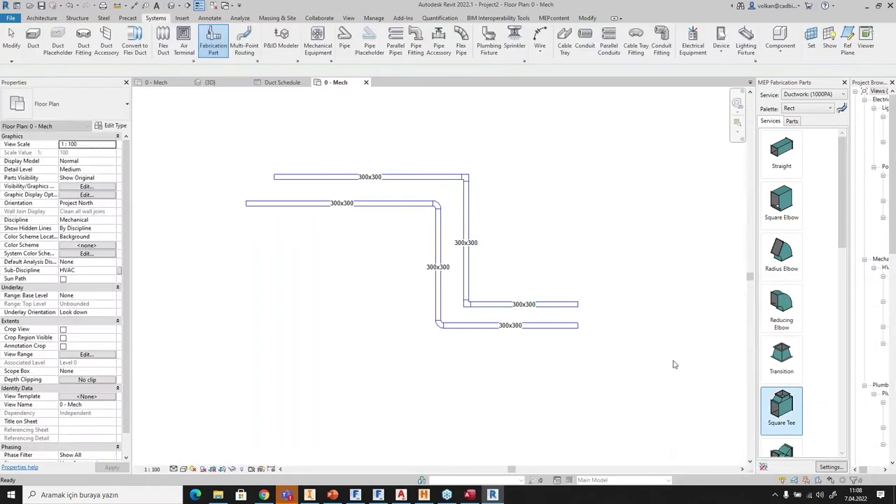
Change the lower medium radius bend of the radius-bend duct run to the Round Segmented Bend - Slip Joint Standard type.
click(439, 340)
scroll(446, 342, up, 5)
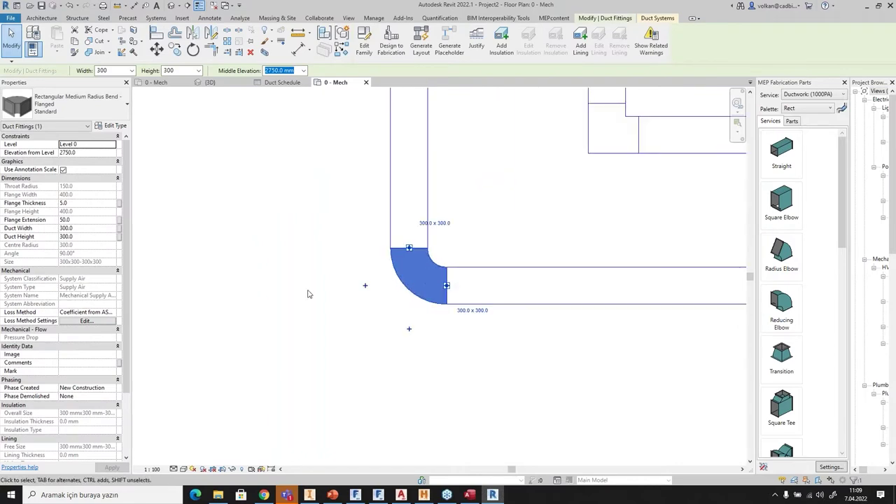
click(93, 112)
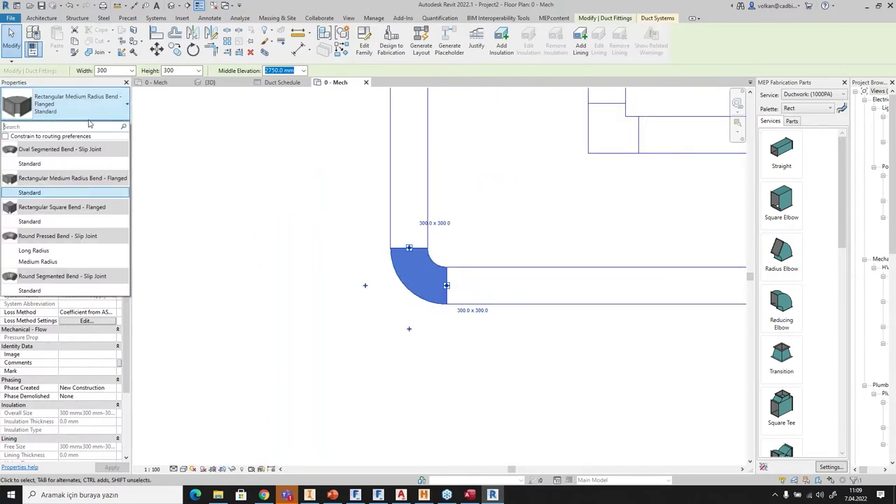
click(42, 300)
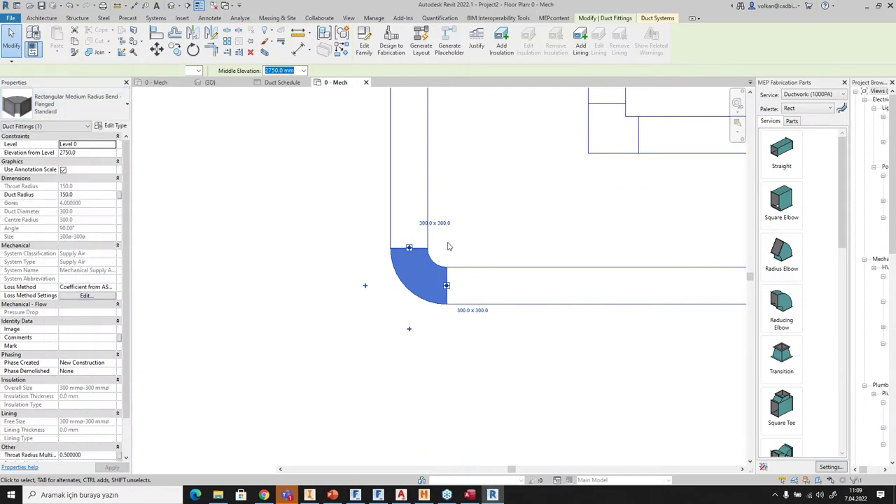
scroll(396, 289, up, 3)
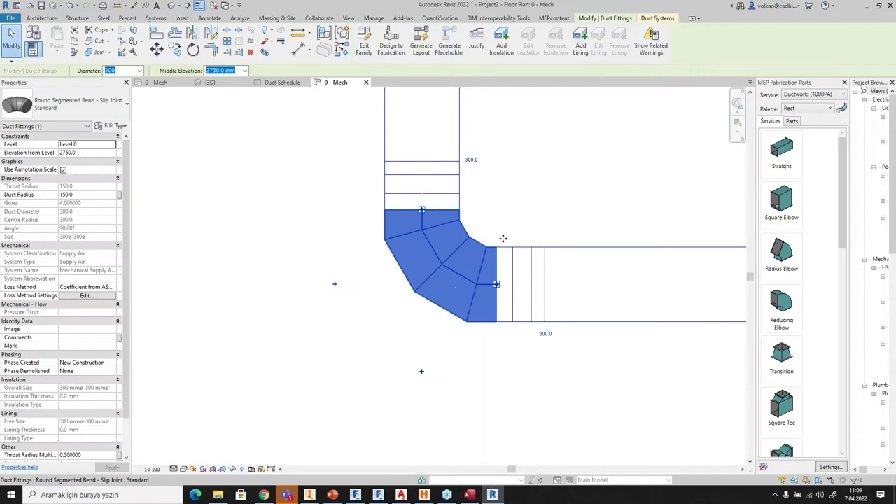
click(548, 192)
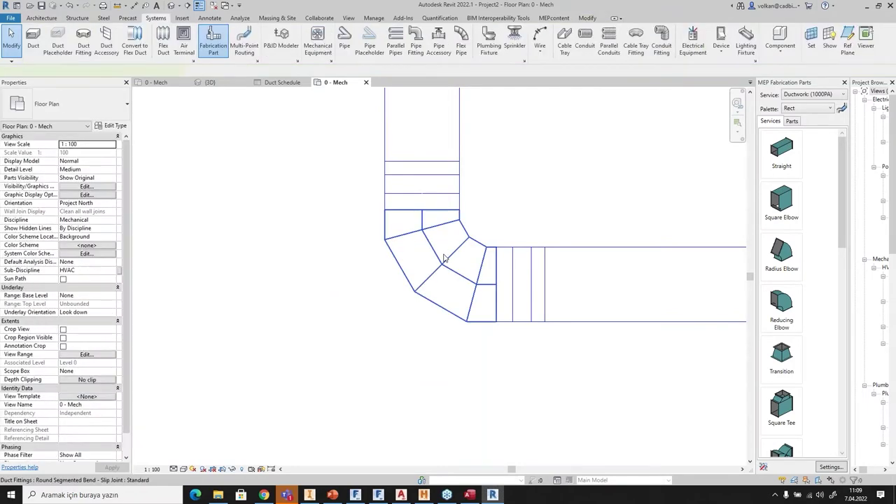
click(444, 258)
scroll(510, 199, down, 5)
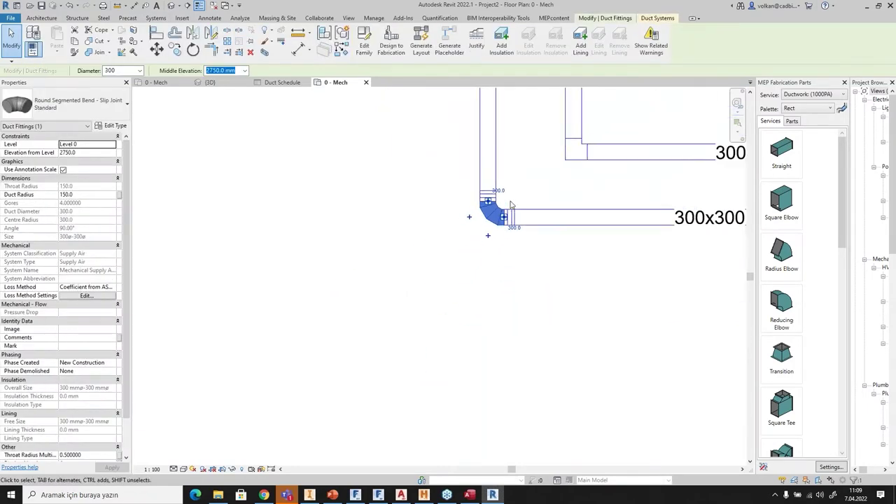
Cap the open end of the upper horizontal duct in the Flanged Radius Bend / Shoe Branch run.
scroll(510, 204, down, 3)
drag(518, 239, 463, 133)
middle_drag(398, 190, 349, 355)
drag(462, 202, 330, 402)
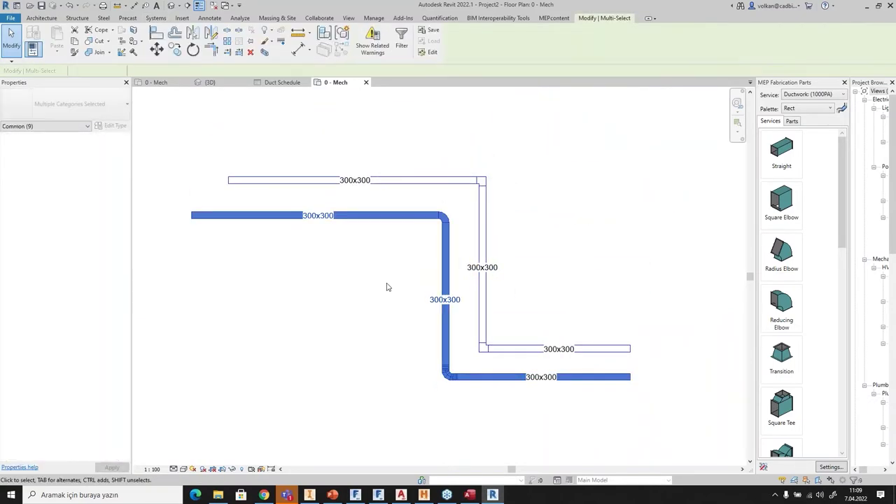
click(385, 232)
click(384, 218)
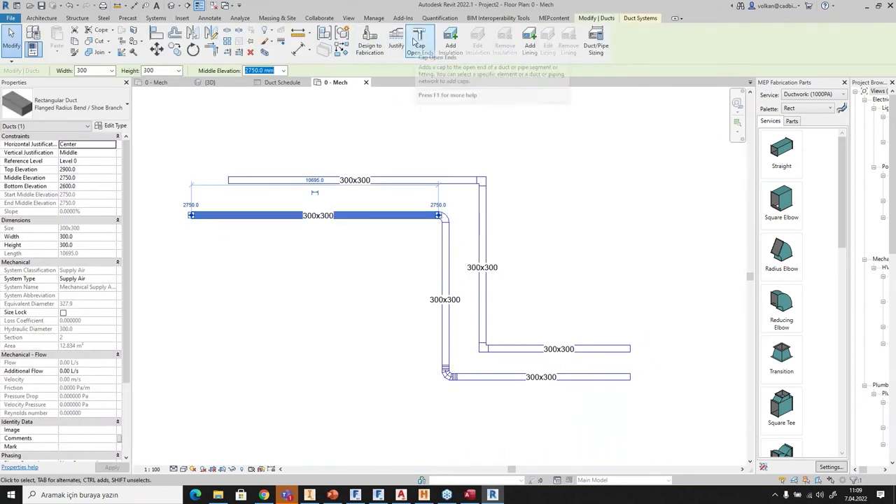
key(Escape)
click(191, 215)
scroll(191, 215, up, 5)
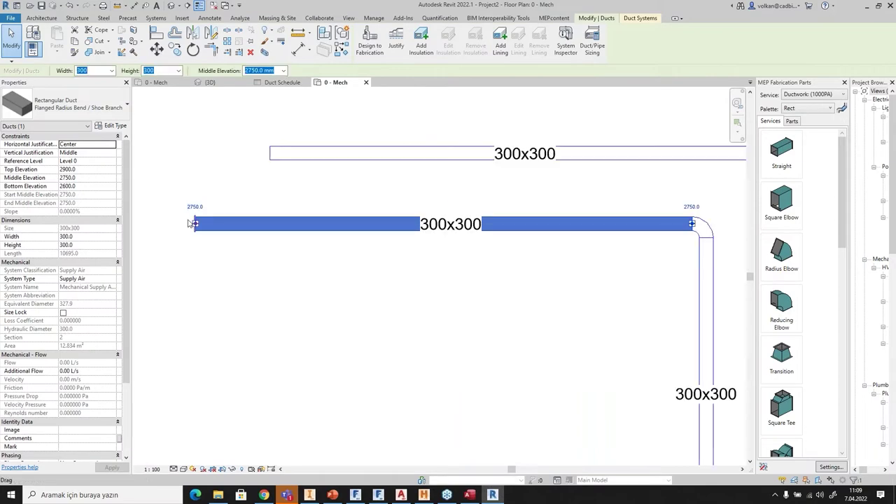
scroll(354, 197, down, 2)
scroll(354, 196, down, 2)
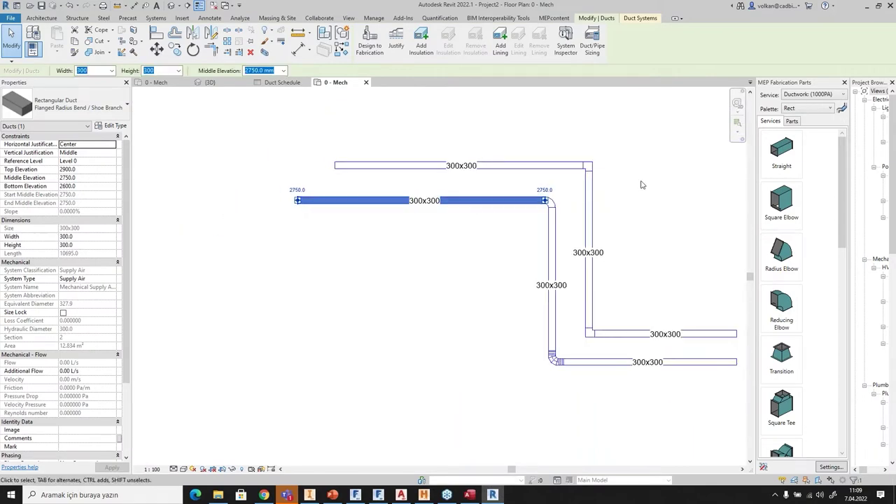
key(Escape)
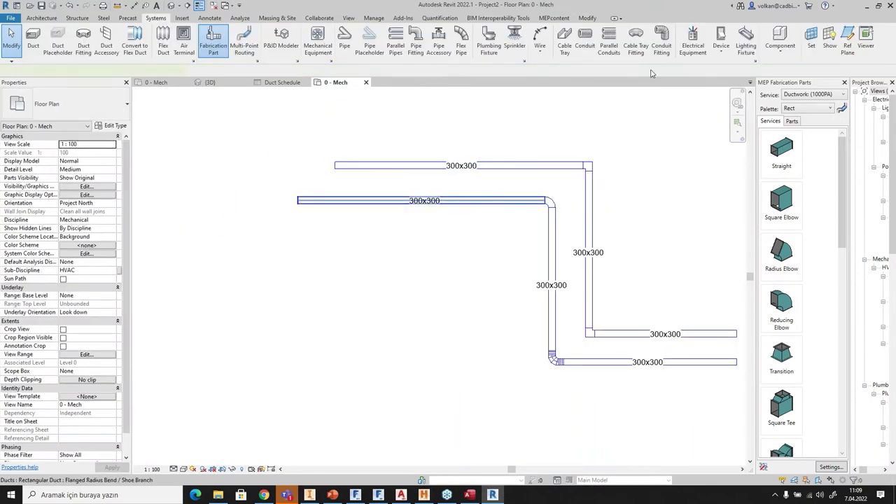
Inspect the flow and pressure of each section in the radius-bend duct run with the System Inspector, and leave it without changes.
click(490, 201)
click(566, 39)
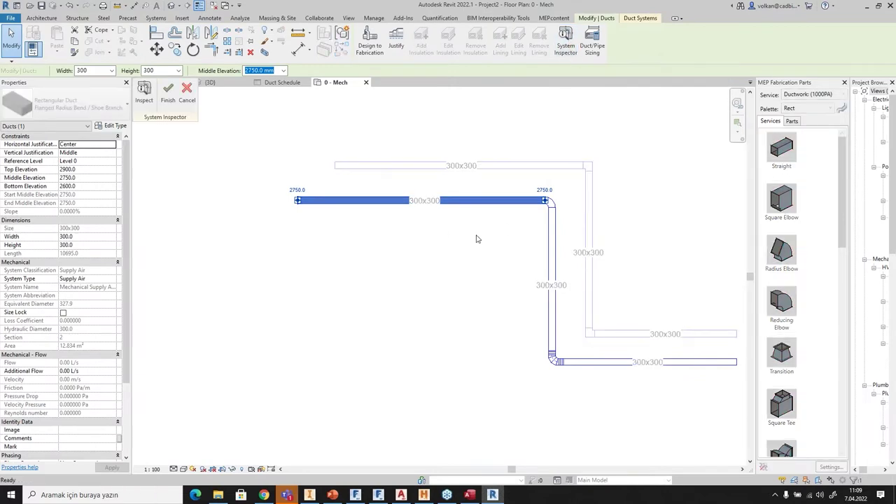
click(143, 93)
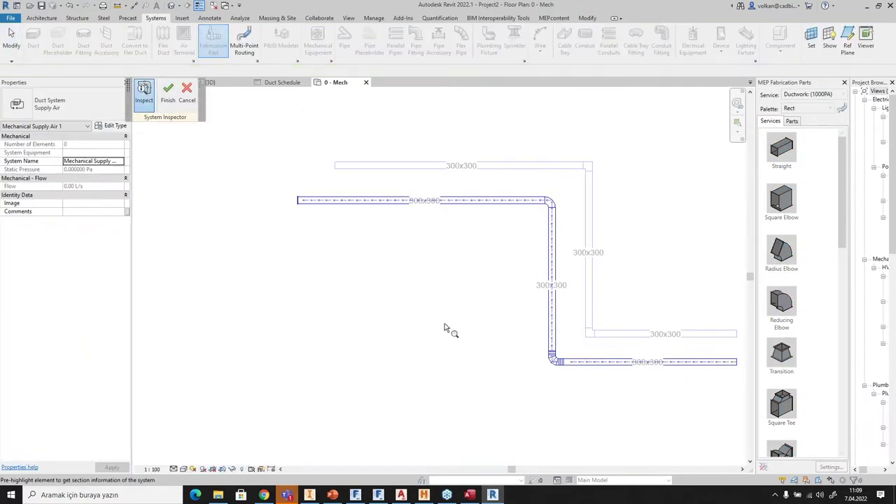
middle_drag(579, 399, 497, 378)
mouse_move(639, 353)
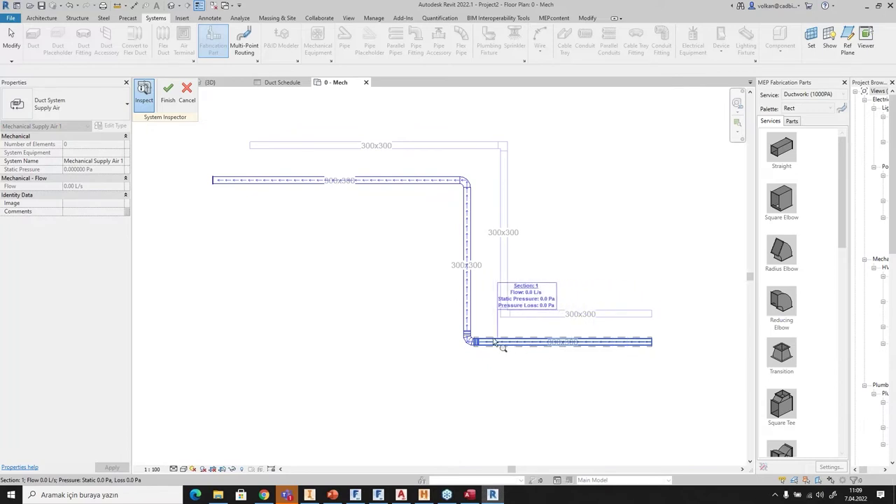
mouse_move(468, 329)
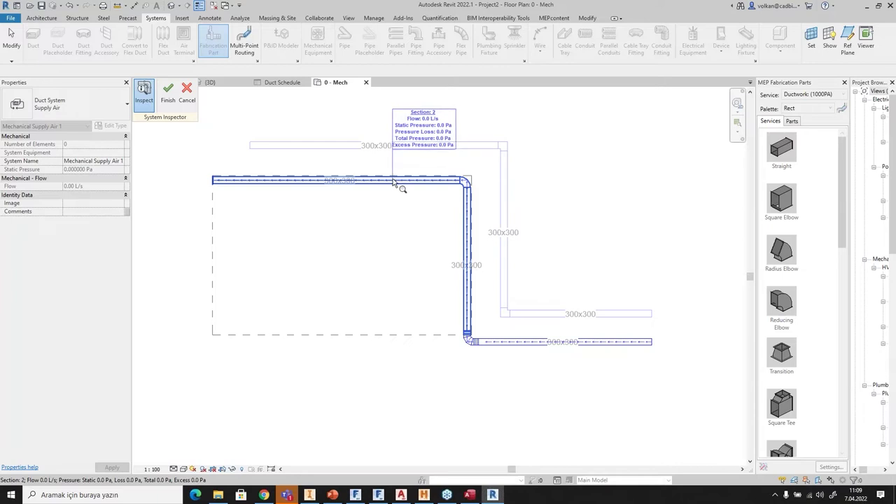
click(188, 95)
middle_drag(275, 154, 360, 174)
click(550, 122)
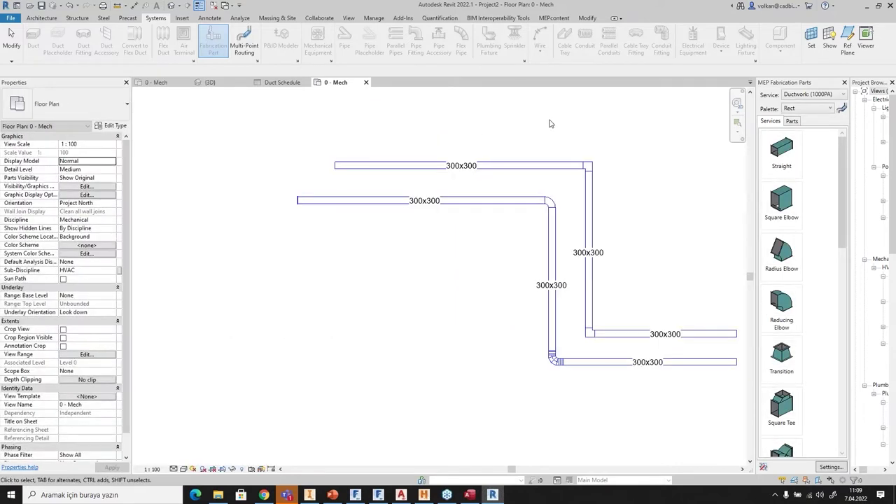
Generate a duct pressure loss report for Mechanical Supply Air 1 with all available fields included, saved as DENEME.html in the edvan folder.
click(241, 17)
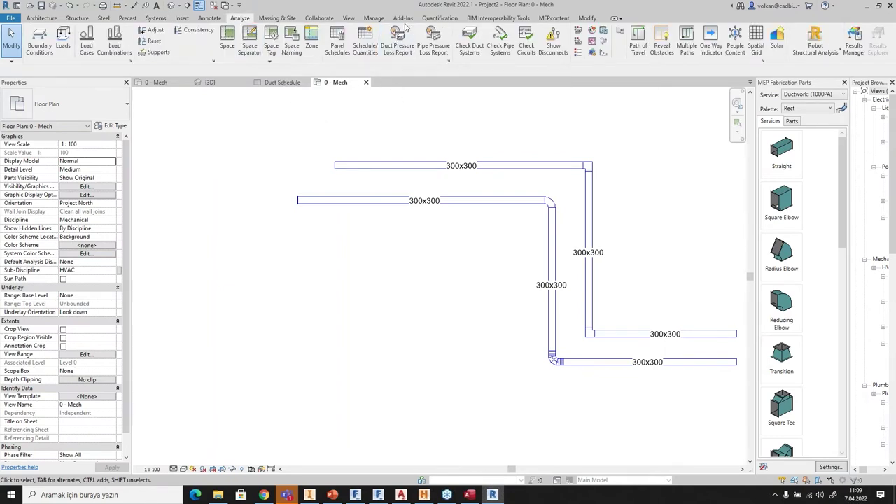
click(397, 43)
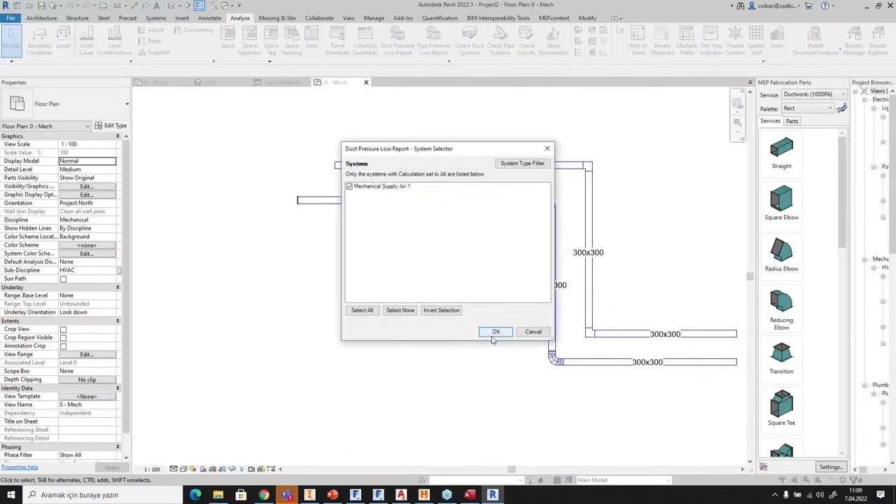
click(495, 333)
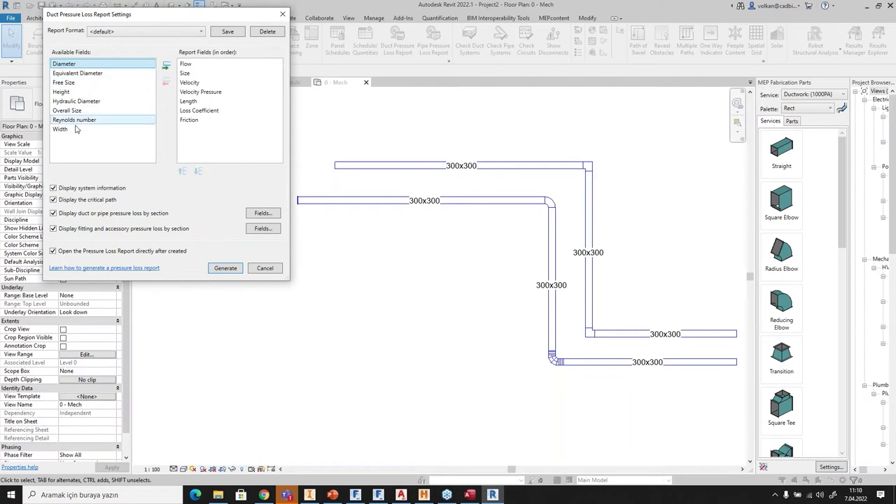
shift+click(61, 129)
click(166, 65)
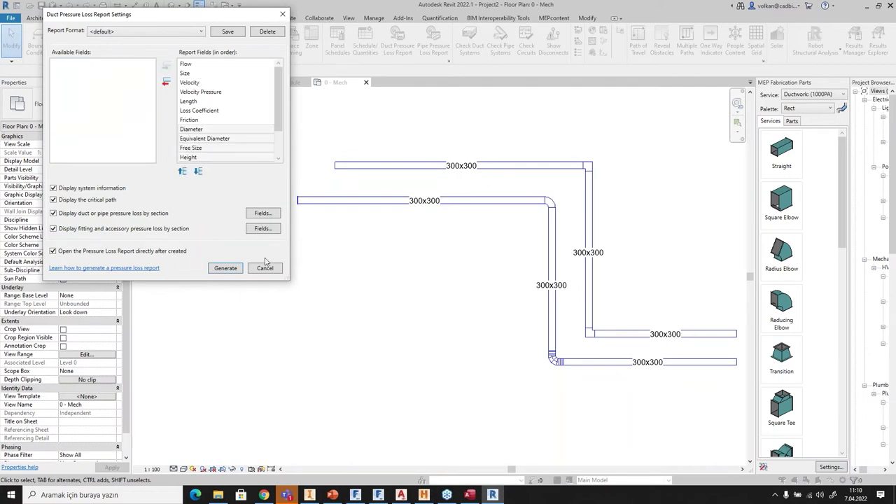
click(226, 268)
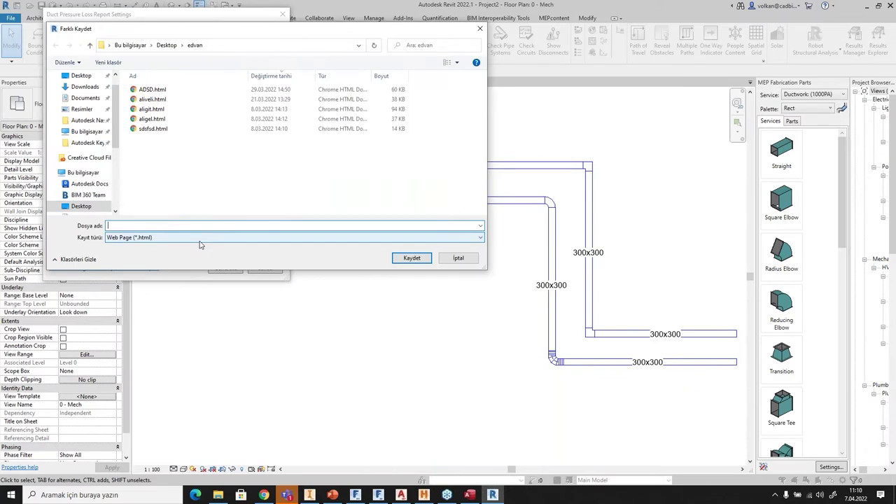
key(Return)
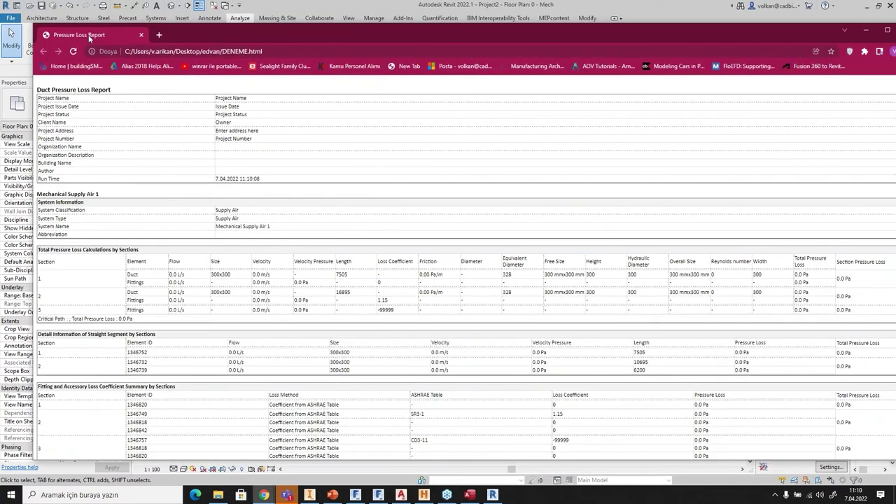
Examine the fitting and accessory loss coefficient summary in the pressure loss report, and return to the Revit floor plan.
double_click(77, 36)
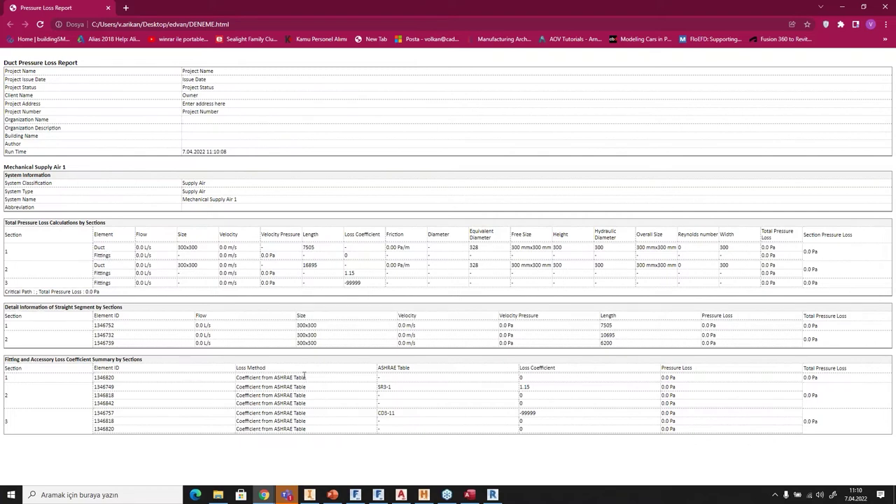
drag(303, 379, 292, 441)
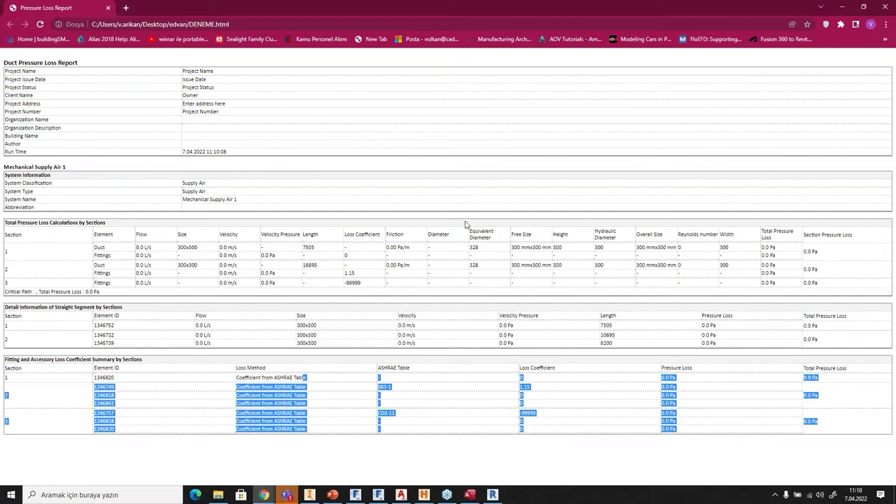
click(844, 7)
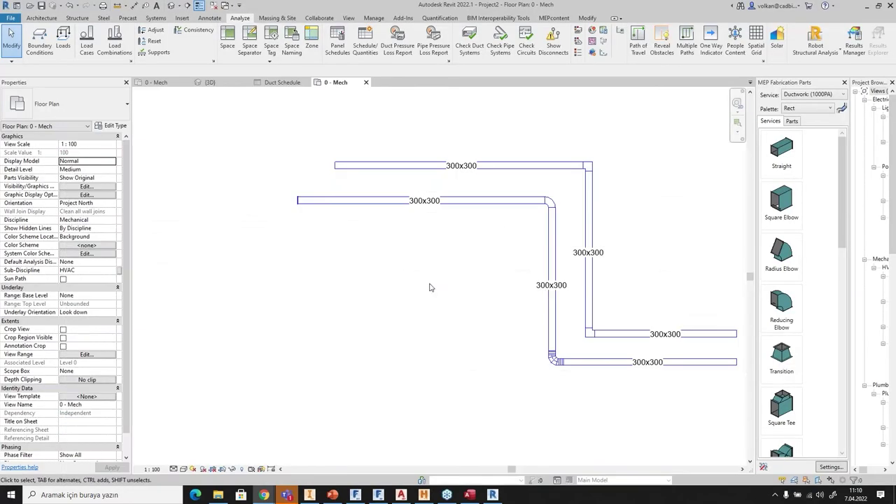
middle_drag(440, 285, 360, 274)
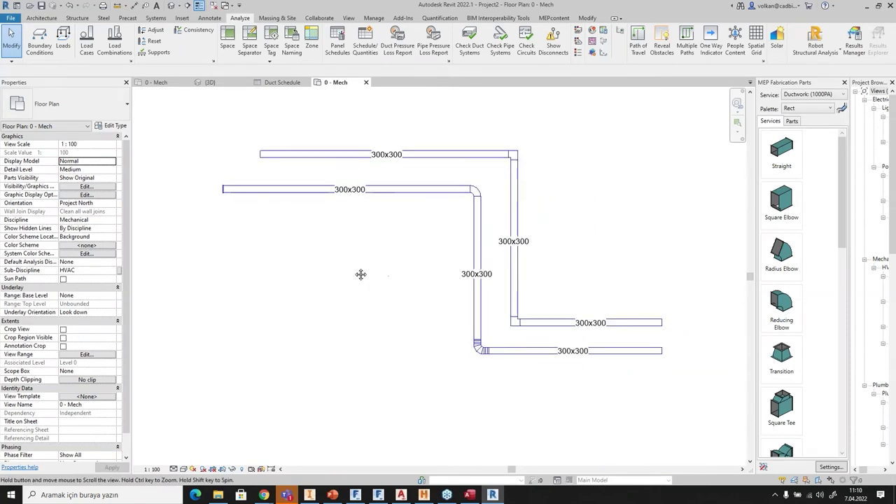
scroll(340, 332, down, 1)
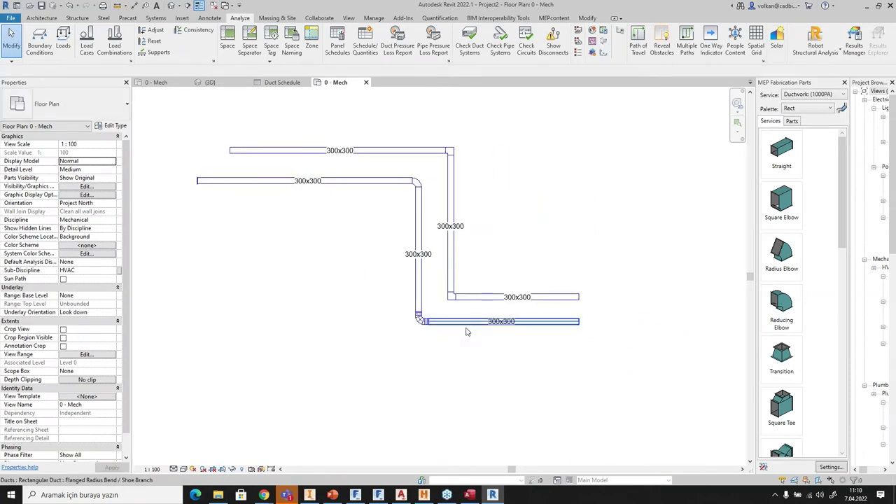
click(424, 322)
scroll(430, 336, up, 3)
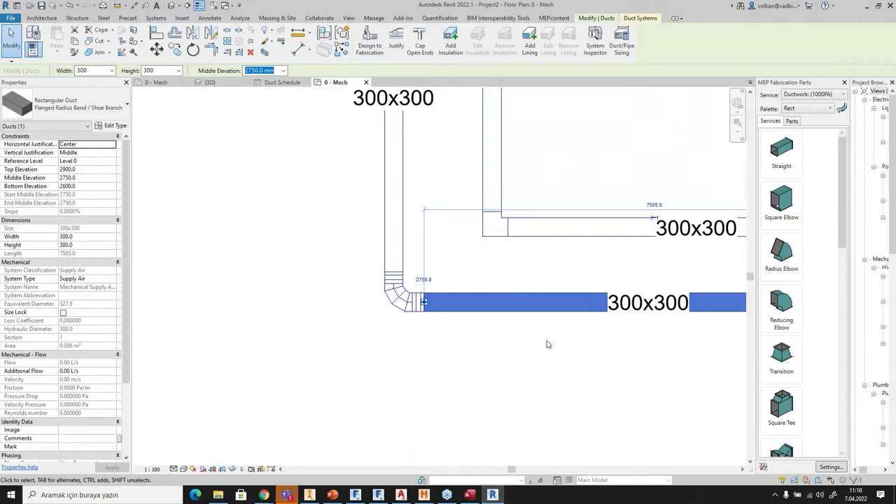
middle_drag(368, 285, 302, 332)
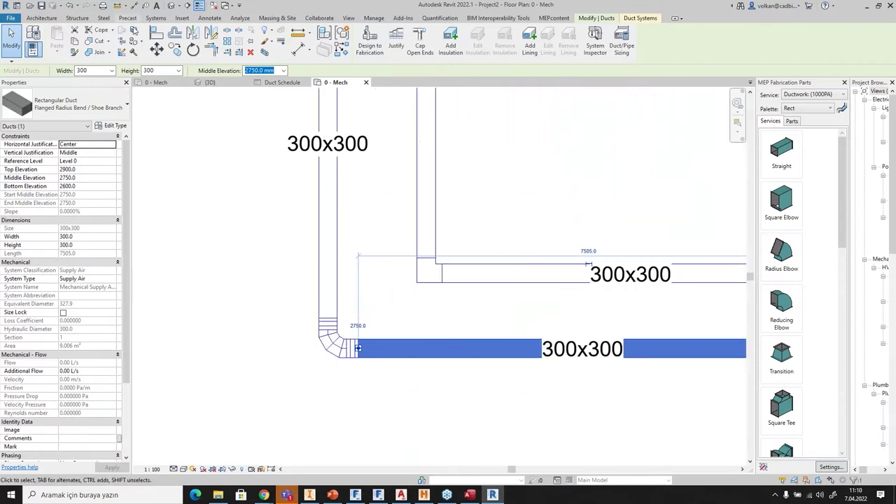
Place a supply diffuser, 600 x 600 Face 300 x 300 Connection, above the upper horizontal duct of the square-bend run.
click(156, 19)
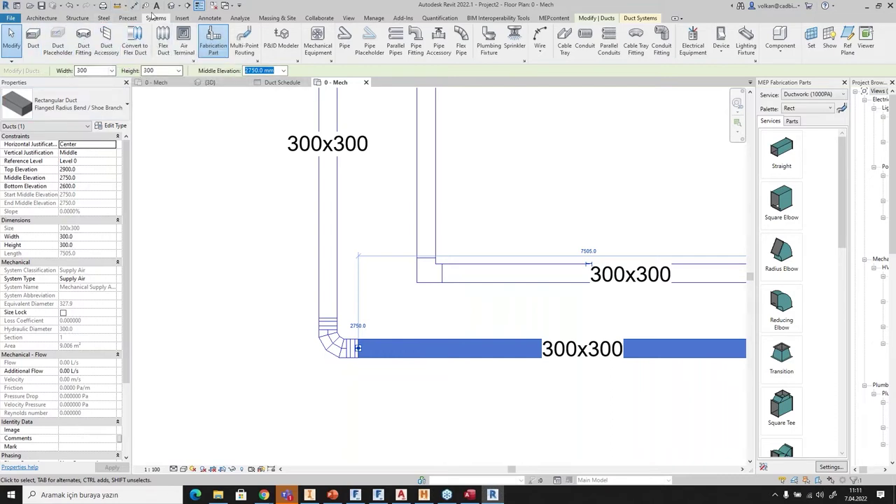
click(602, 185)
scroll(619, 195, down, 3)
scroll(618, 195, down, 3)
middle_drag(211, 276, 150, 316)
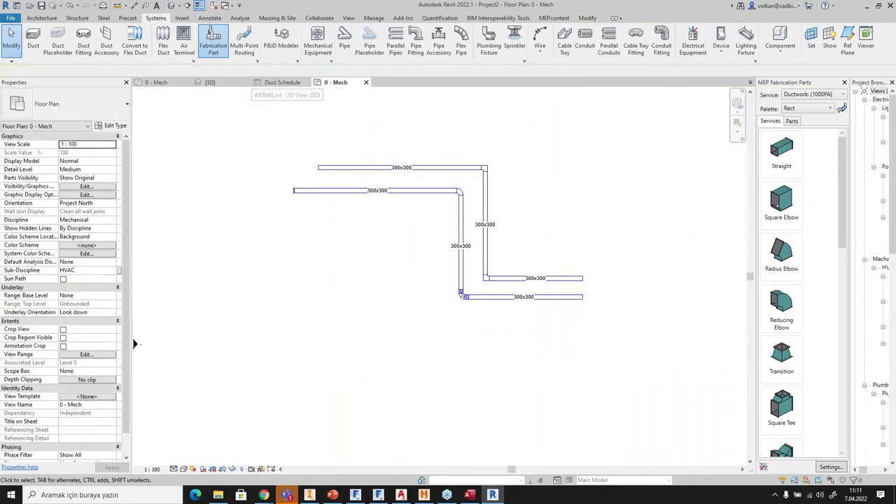
click(183, 42)
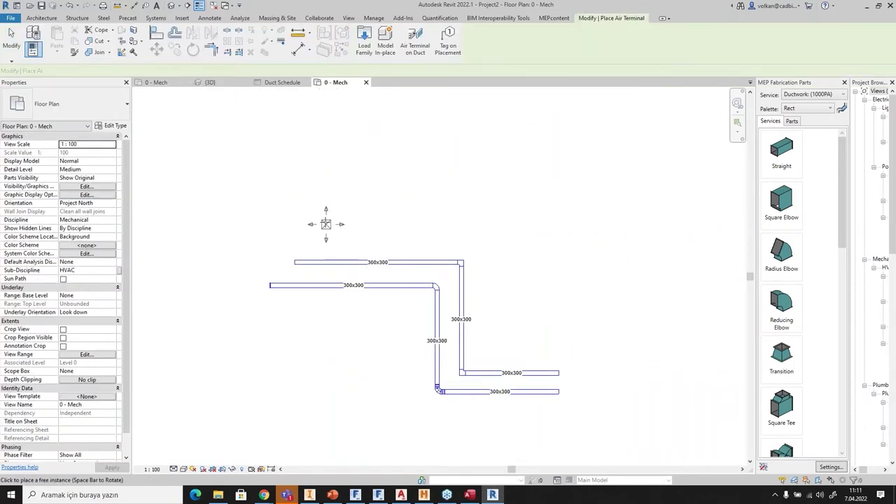
click(326, 215)
right_click(399, 200)
click(419, 204)
right_click(419, 204)
click(437, 208)
scroll(352, 230, up, 2)
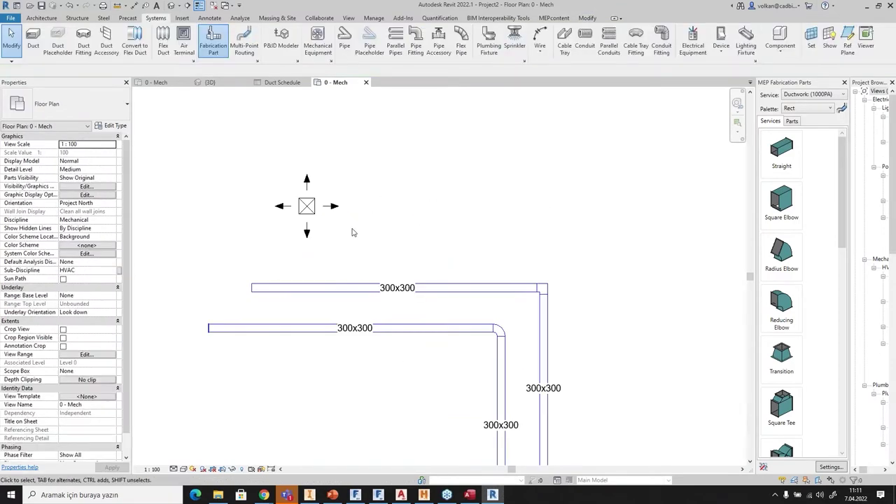
Try to connect the diffuser straight down to the upper horizontal duct with a 300x300 rectangular duct.
click(305, 207)
click(423, 190)
click(307, 208)
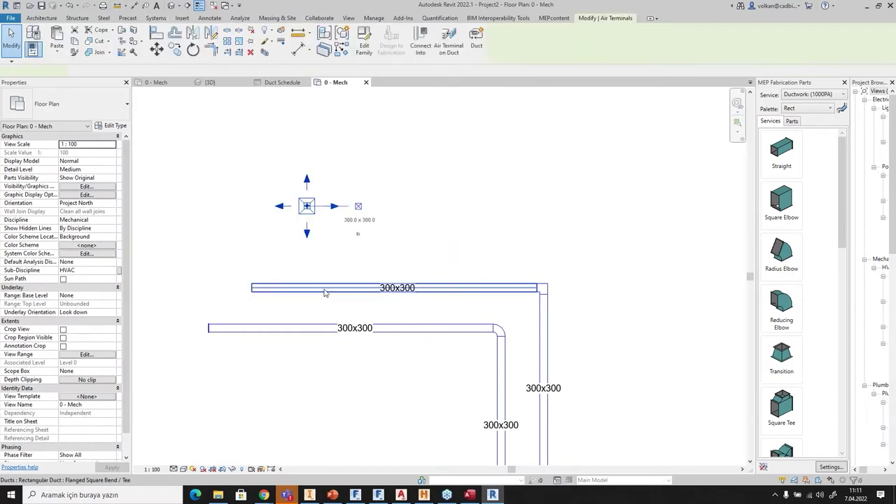
drag(309, 220, 307, 208)
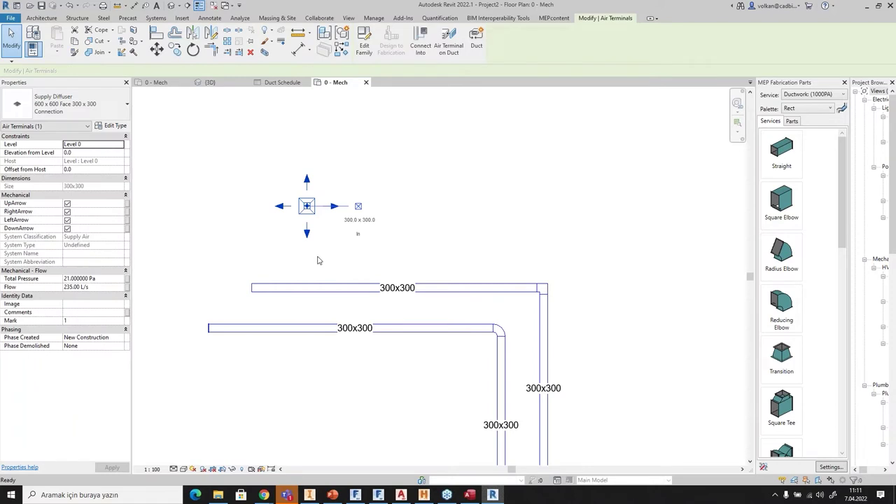
key(d)
key(t)
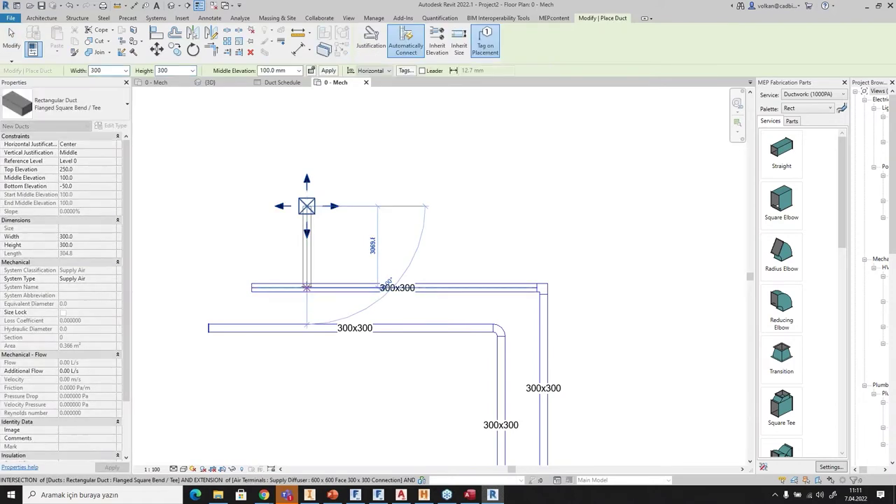
click(306, 287)
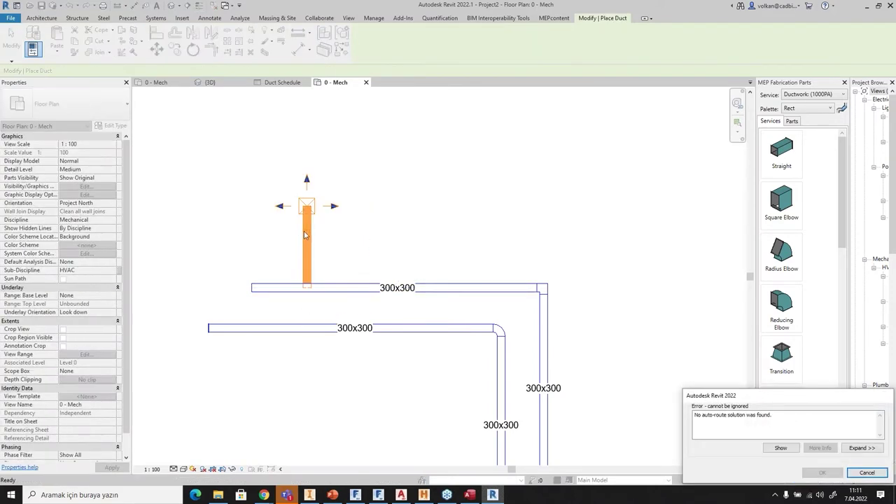
click(868, 473)
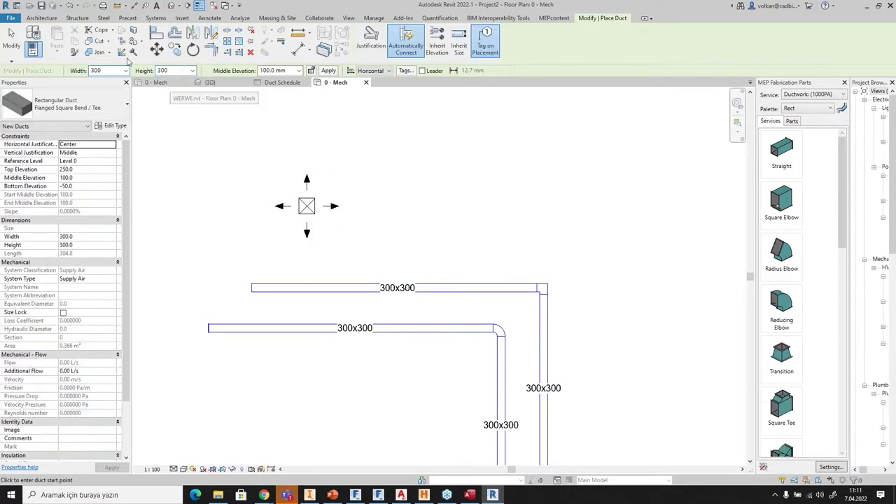
Connect the upper horizontal duct to the supply diffuser with a round flex duct of 300 mm diameter.
click(156, 19)
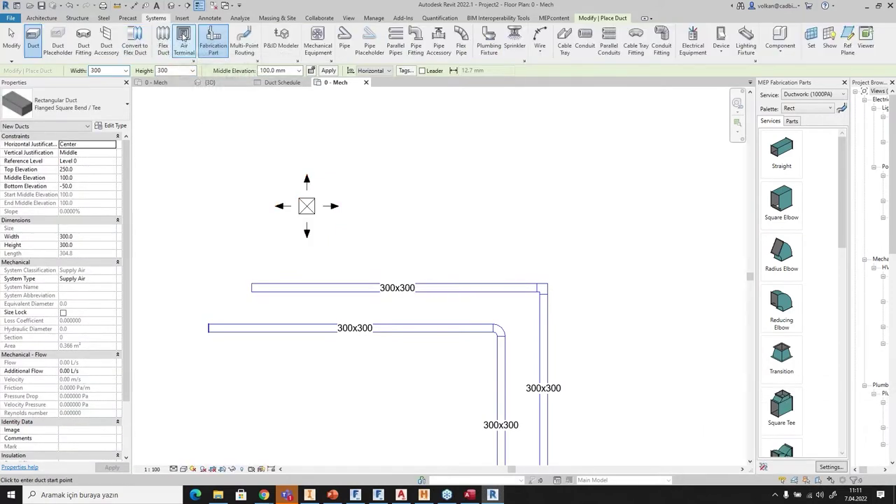
click(163, 37)
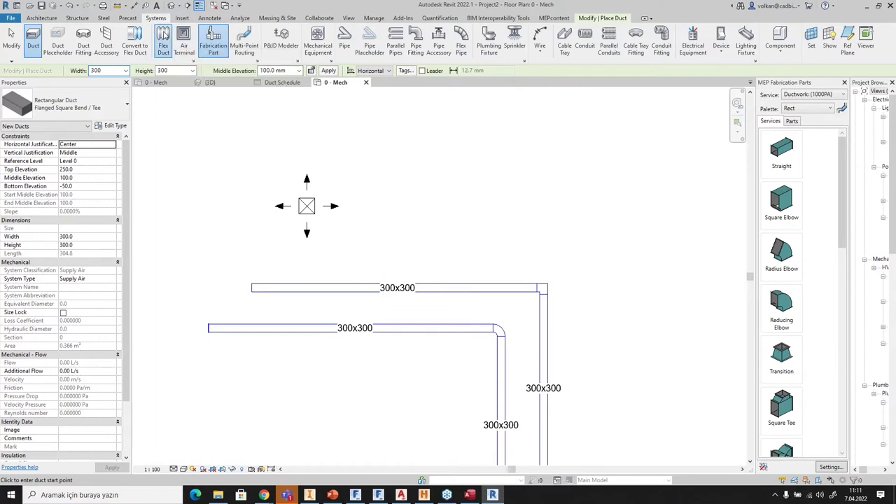
click(302, 288)
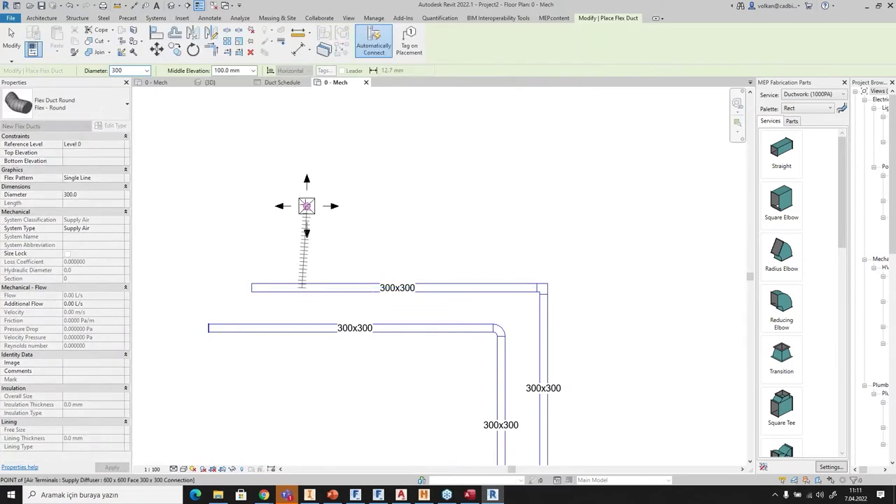
click(306, 210)
scroll(343, 235, down, 2)
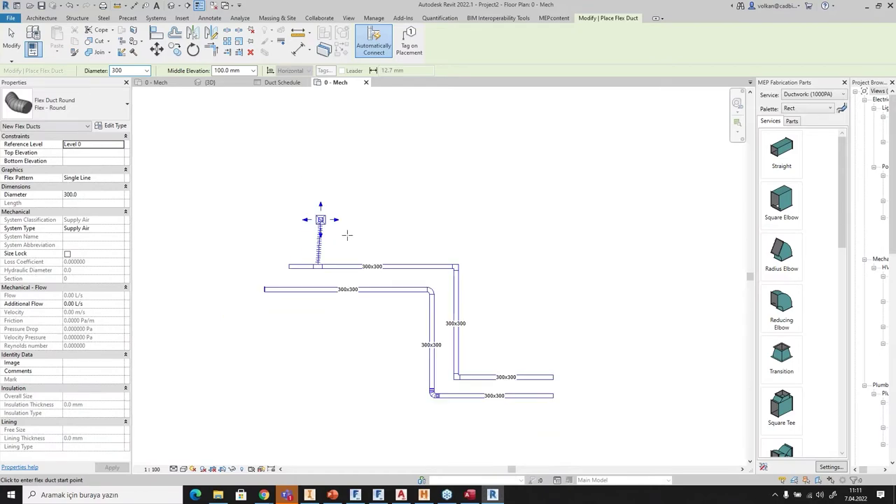
key(Escape)
key(Escape)
middle_drag(384, 227, 422, 223)
In the 3D view, convert both duct runs, Mechanical Supply Air 1 and 2, to fabrication parts with the Ductwork: (1000PA) service.
click(172, 5)
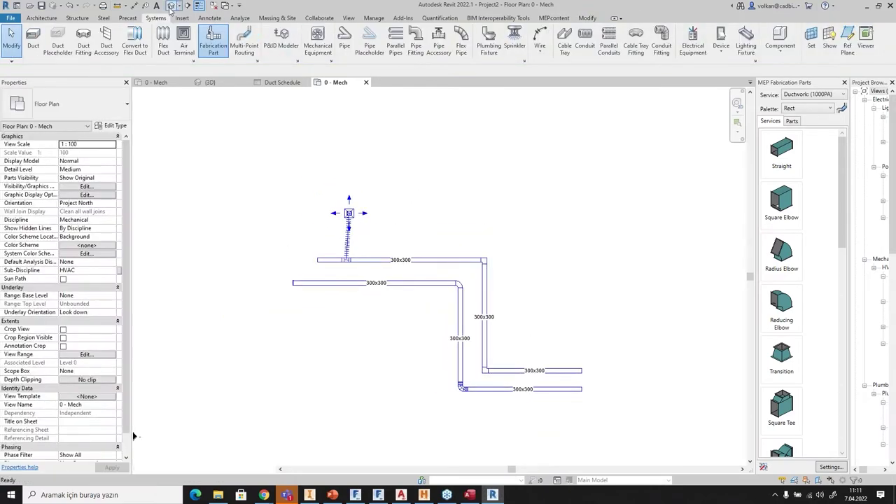
shift+middle_drag(551, 260, 428, 327)
drag(664, 158, 168, 383)
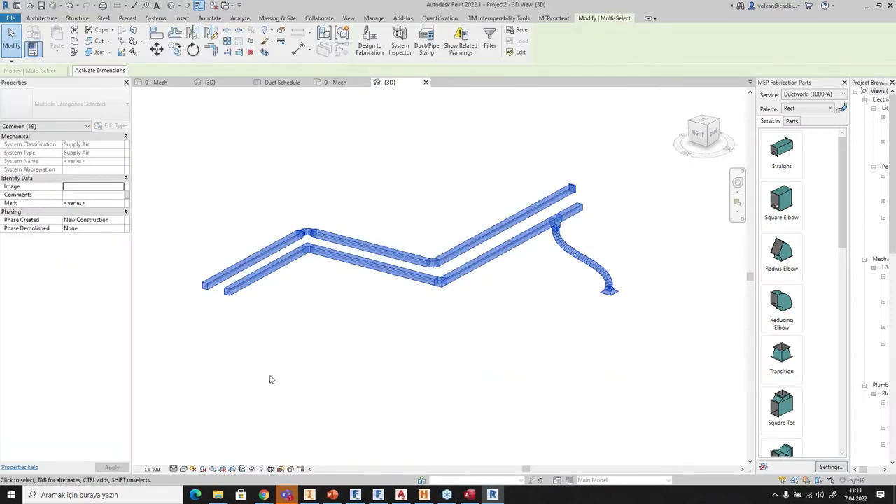
click(361, 53)
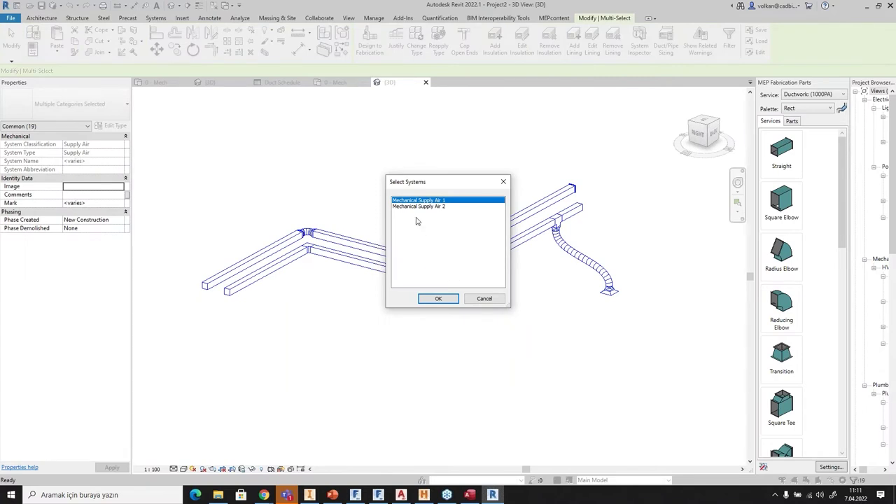
drag(448, 185, 418, 97)
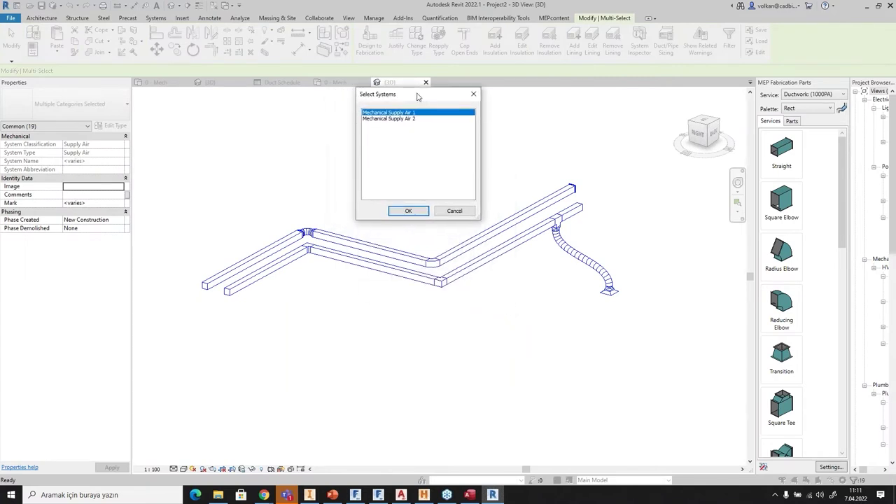
click(395, 119)
click(396, 114)
click(396, 119)
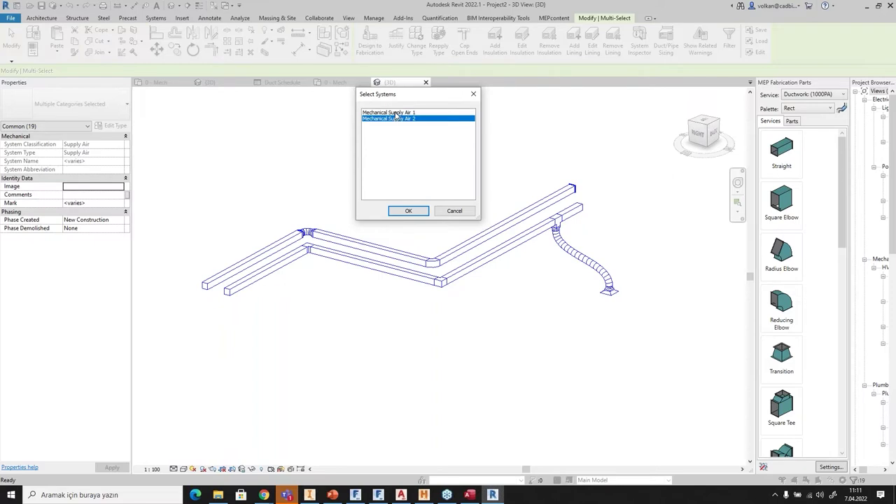
ctrl+click(395, 113)
click(409, 210)
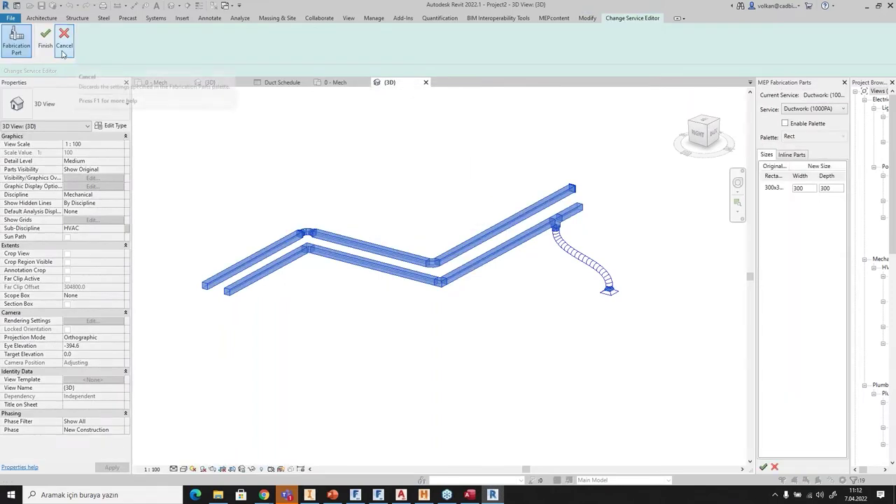
click(763, 467)
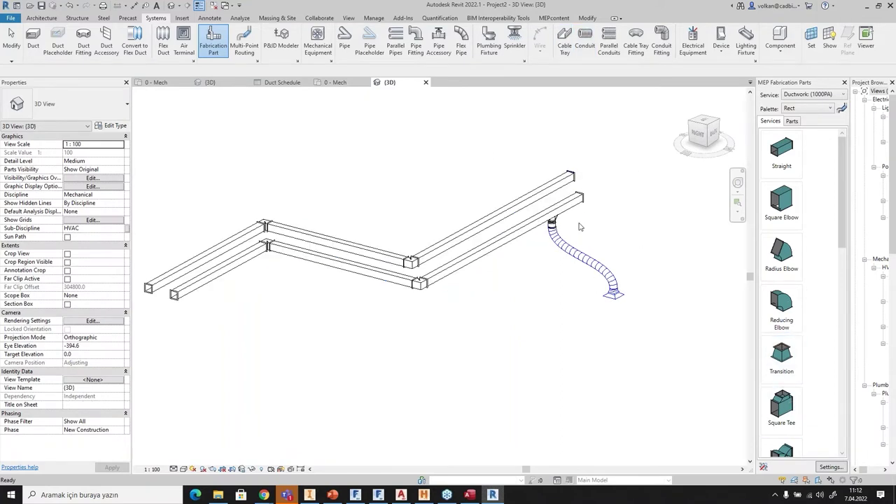
Examine the converted fabrication ductwork and the square bend at the corner of the run feeding the diffuser.
scroll(412, 287, up, 5)
scroll(427, 248, down, 7)
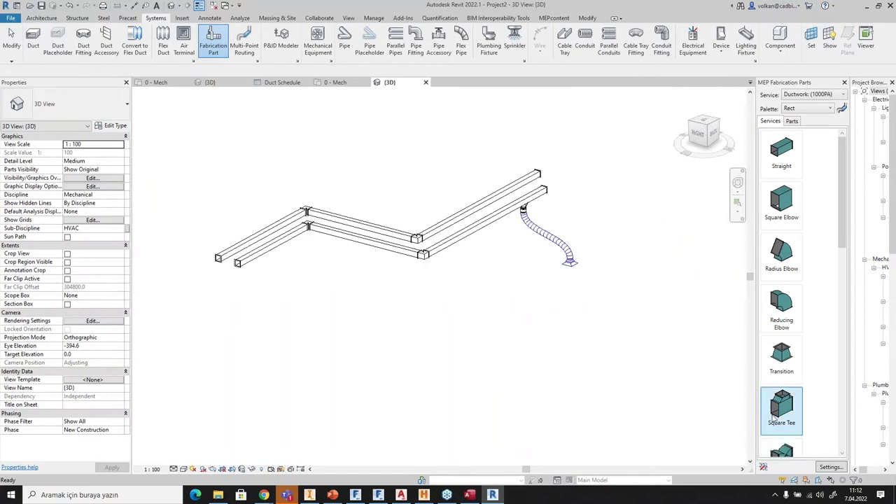
scroll(774, 418, down, 2)
scroll(378, 265, up, 2)
click(362, 259)
scroll(491, 265, up, 2)
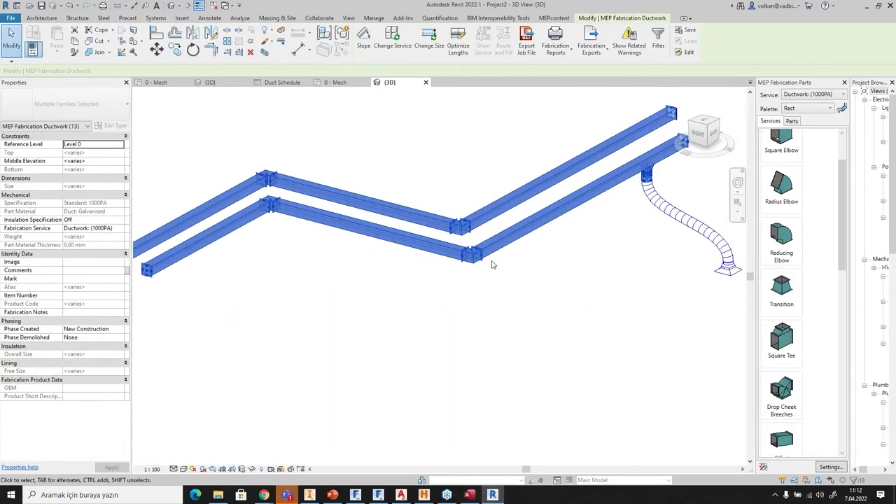
click(475, 286)
click(460, 296)
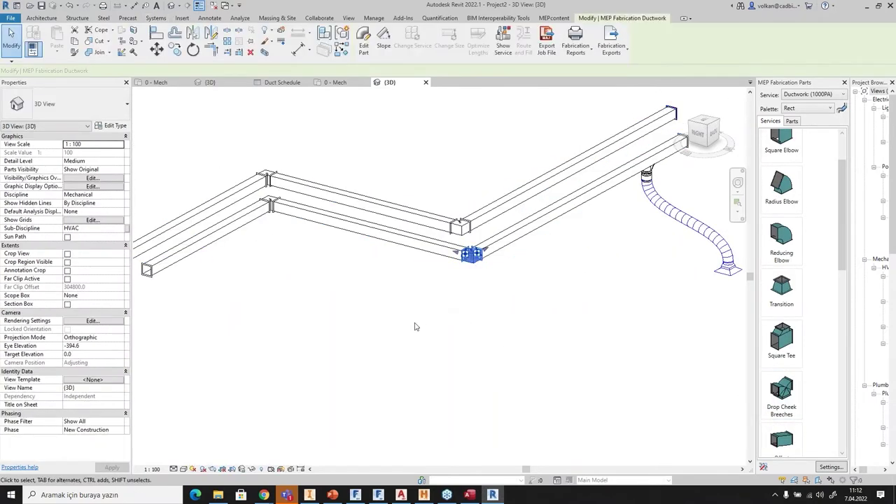
click(781, 186)
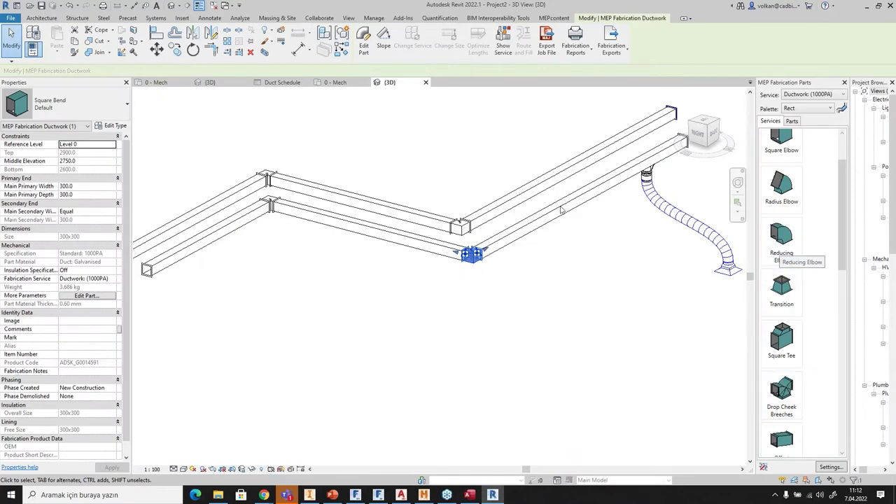
click(591, 296)
Export the fabrication ductwork of both runs as the job file DENEME25.MAJ in the edvan folder.
scroll(584, 305, down, 3)
drag(288, 141, 641, 342)
drag(545, 212, 245, 393)
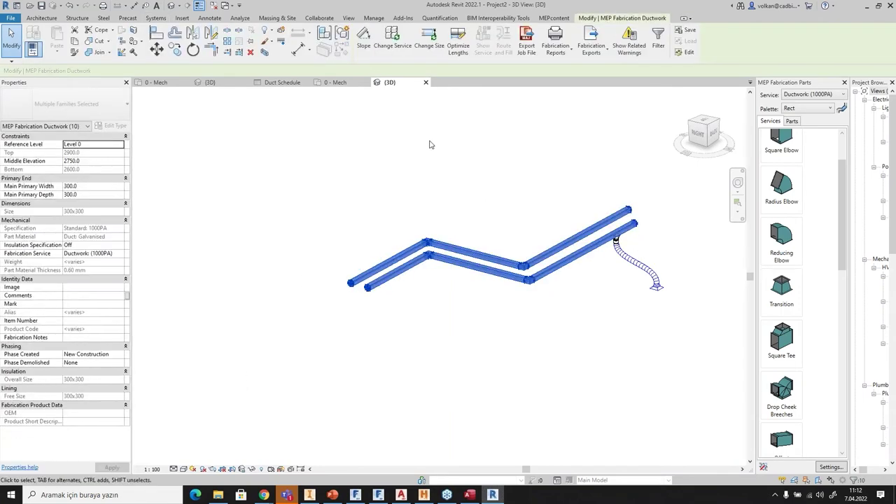
click(523, 47)
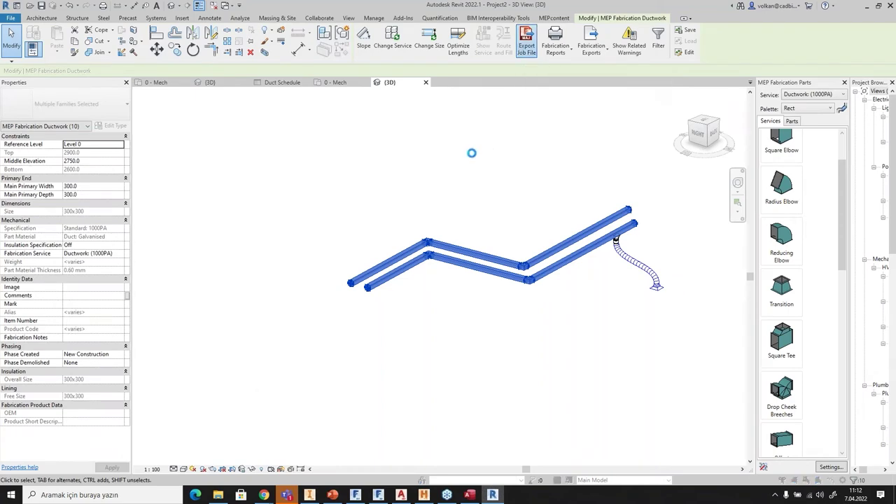
text(DENEME2)
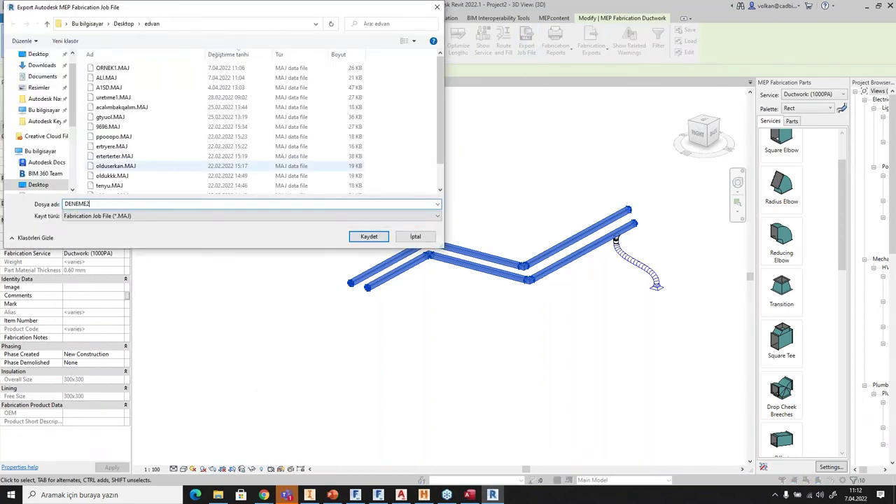
click(369, 236)
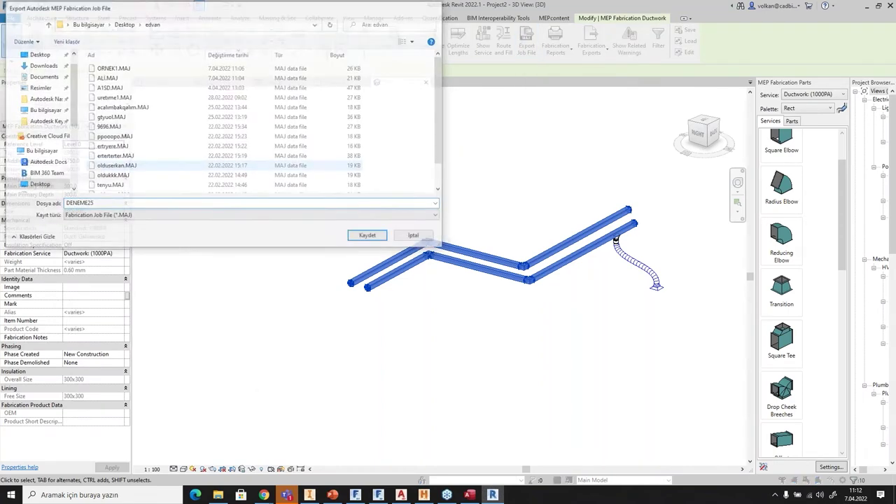
click(504, 248)
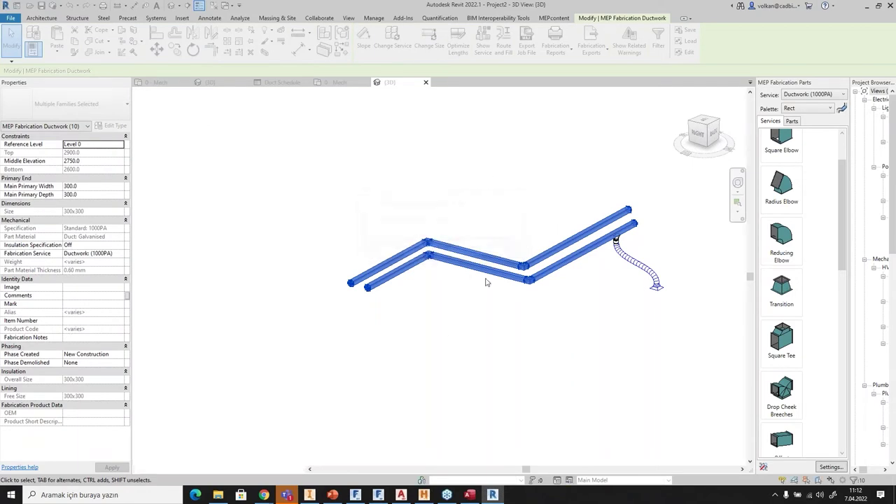
Switch to CAMduct and close the open job ORNEK1.
click(378, 495)
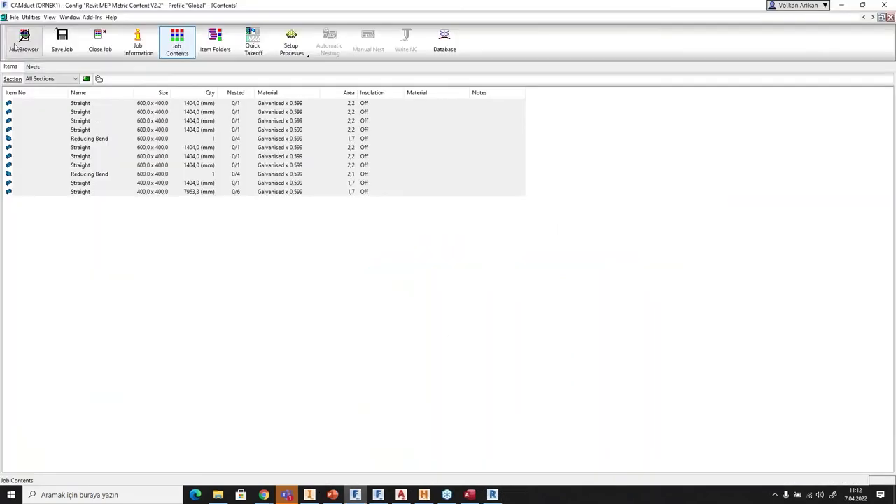
click(14, 17)
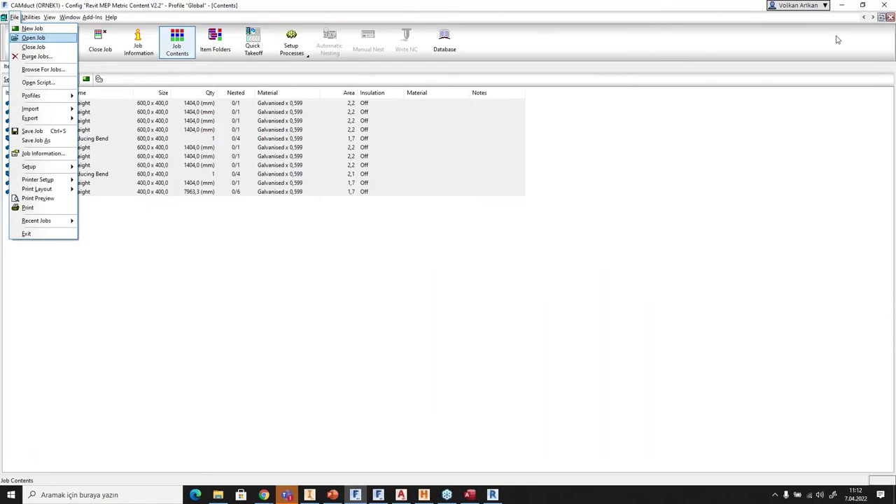
click(890, 17)
click(890, 17)
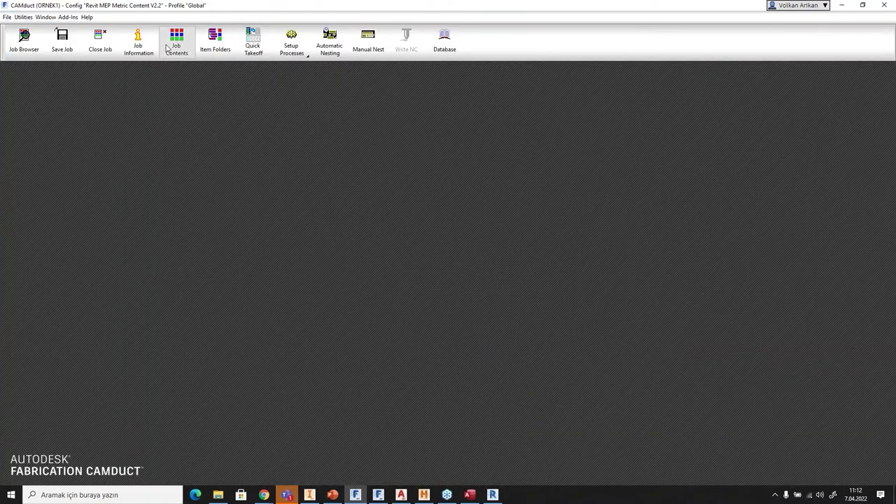
Open the exported fabrication job DENEME25 in CAMduct.
click(6, 17)
click(27, 37)
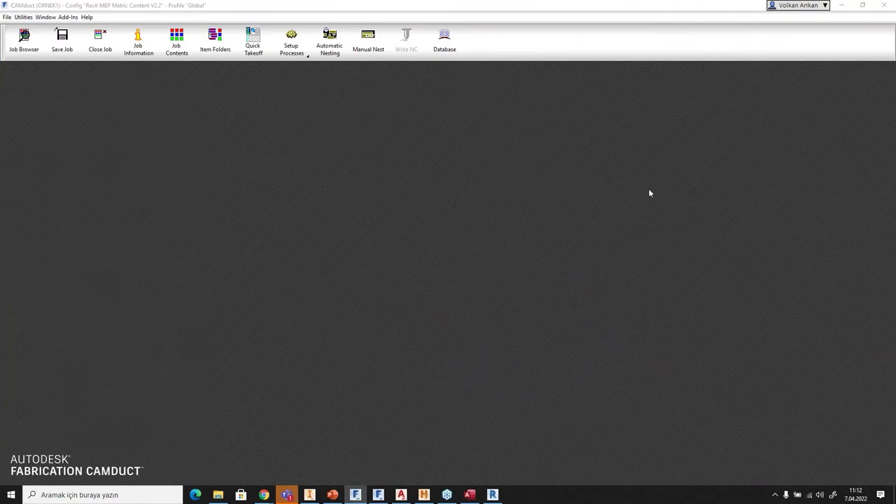
double_click(148, 75)
click(417, 263)
Nest all straights and square bends of the job automatically, prompting for new sheet sizes and using 2440 x 1220 sheets.
drag(137, 246, 54, 103)
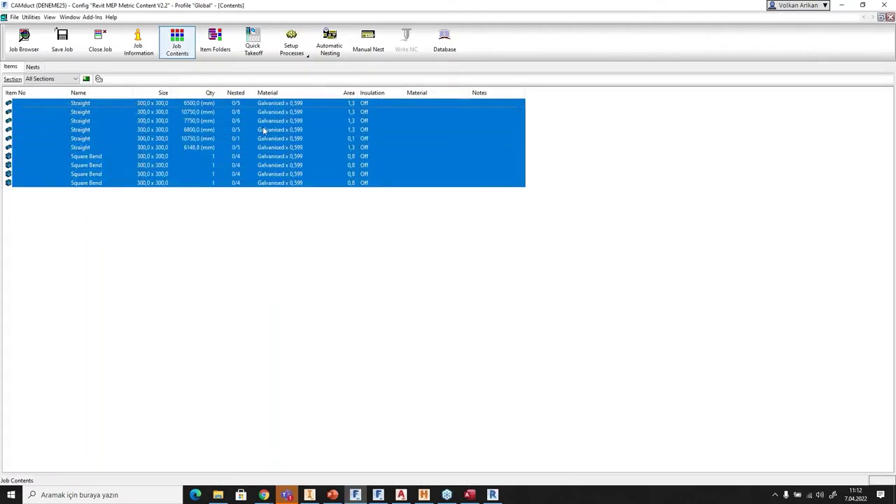
click(329, 41)
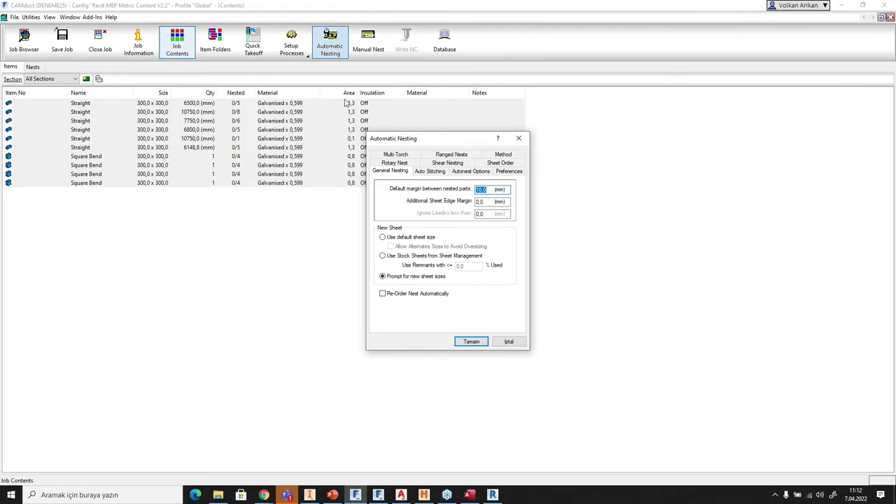
click(472, 341)
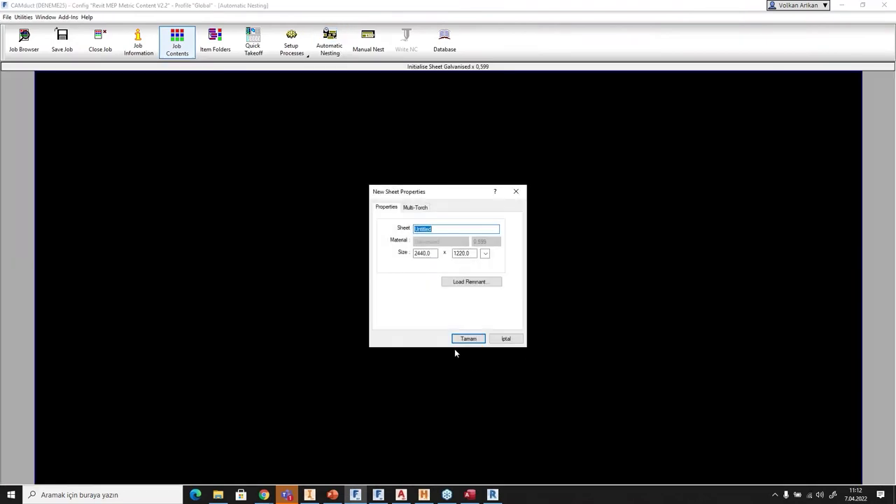
click(480, 339)
click(459, 341)
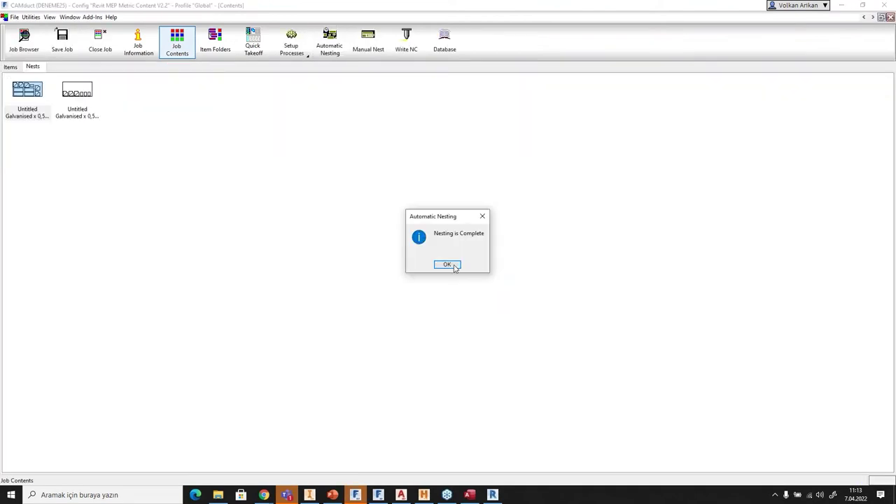
click(448, 264)
Open the first nested sheet and spread out its square bend parts and the small panel along the upper and right edges.
double_click(17, 95)
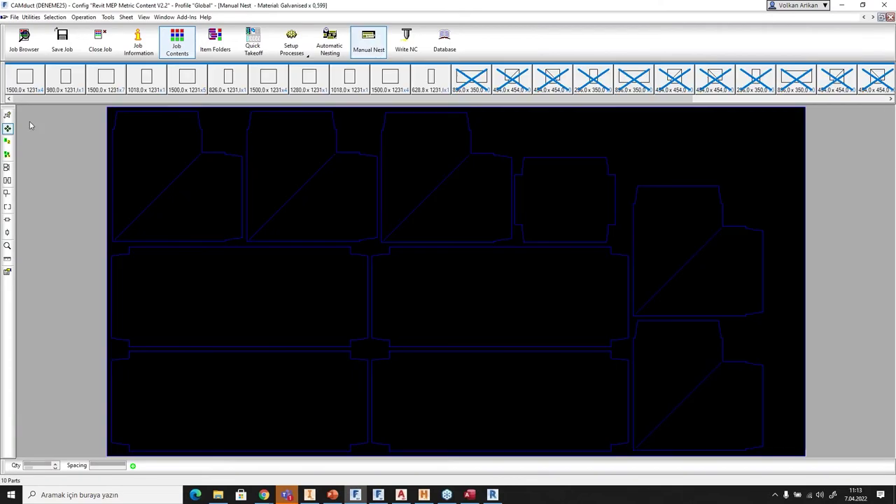
drag(158, 157, 742, 172)
drag(551, 198, 596, 154)
drag(426, 177, 466, 187)
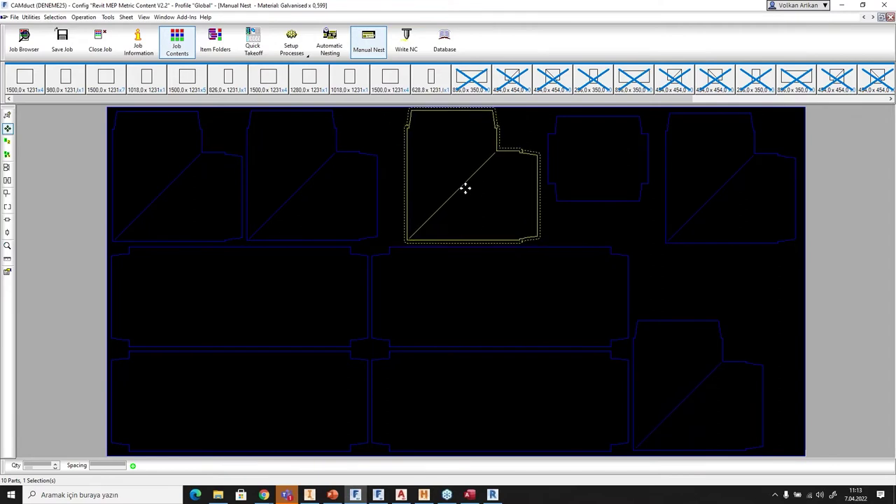
drag(345, 187, 320, 185)
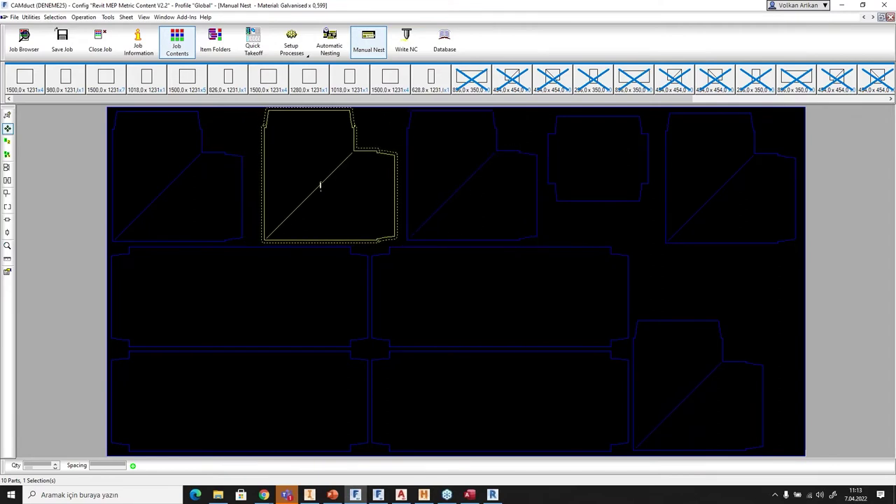
drag(690, 351, 731, 390)
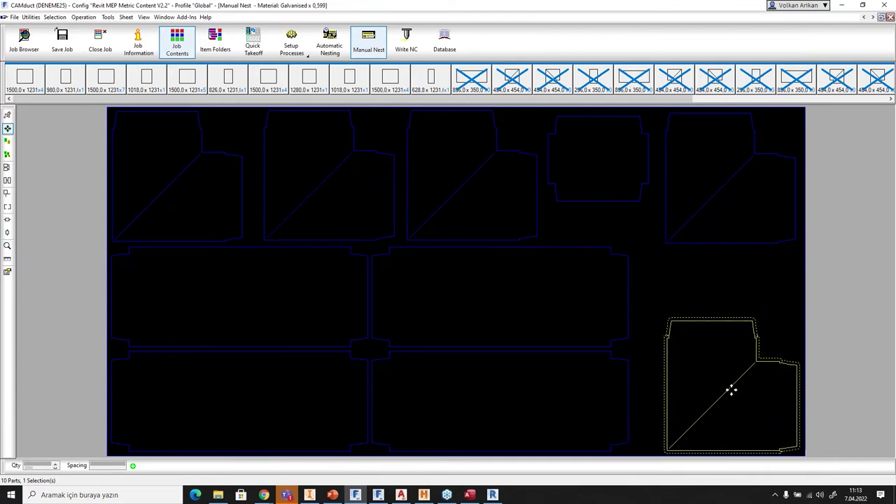
click(594, 386)
click(541, 313)
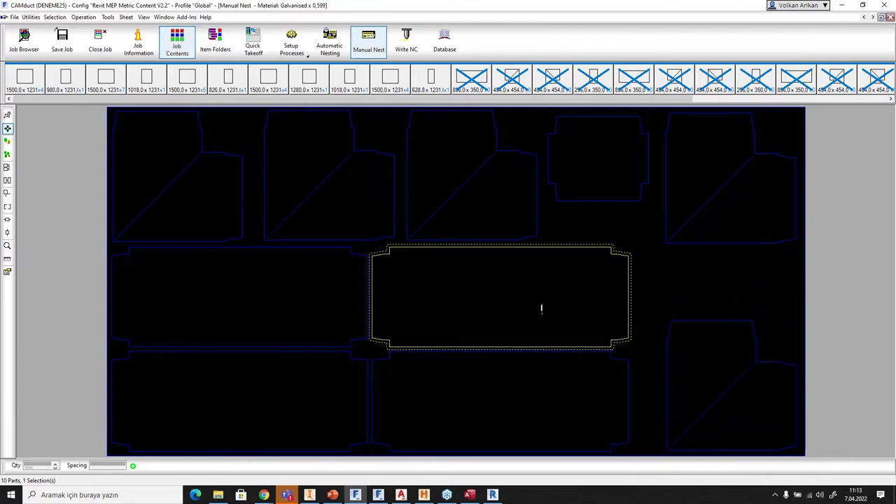
key(Escape)
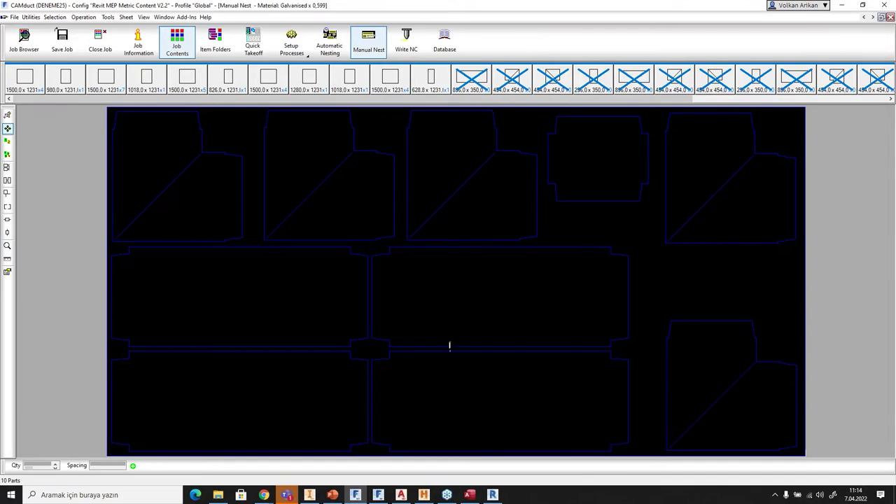
Switch back to Revit, clear the ductwork selection and view both fabrication runs from the top.
mouse_move(510, 495)
click(512, 455)
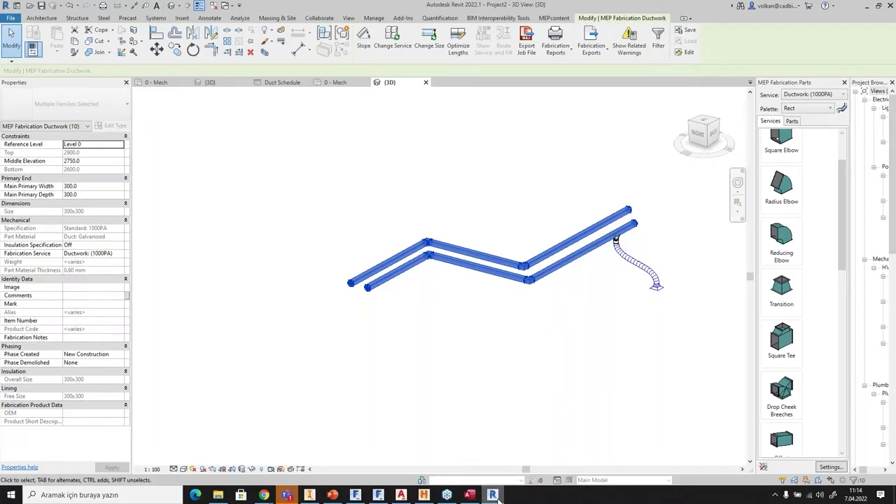
click(596, 411)
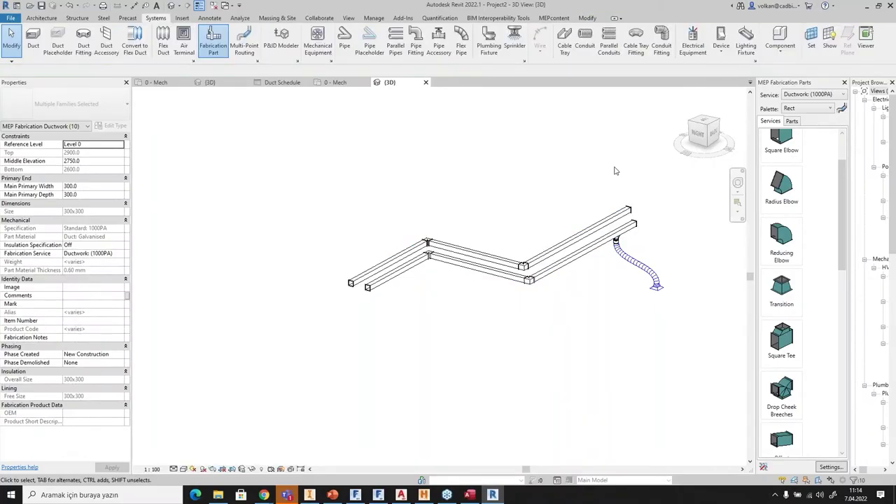
click(705, 124)
click(705, 124)
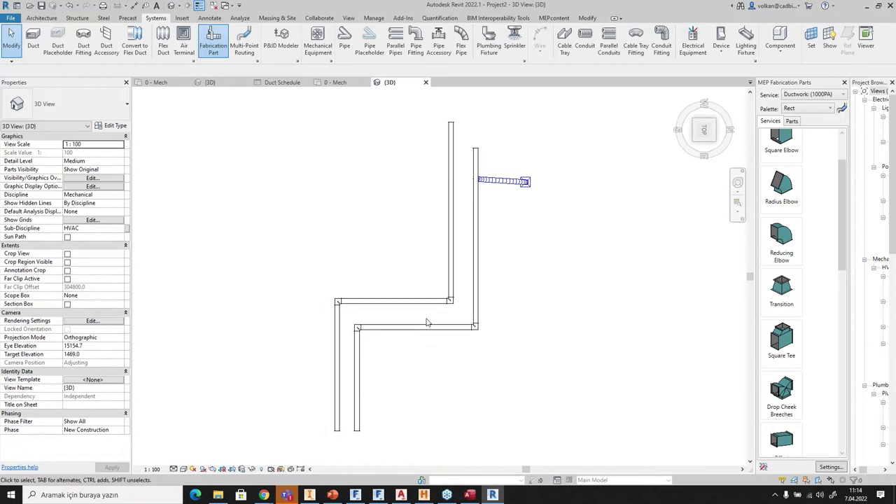
In the 0 - Mech plan of WERWE.rvt, place a Fan Coil Unit - Ceiling Ducted - CHW, 940 LPS, left of the ducts.
click(294, 84)
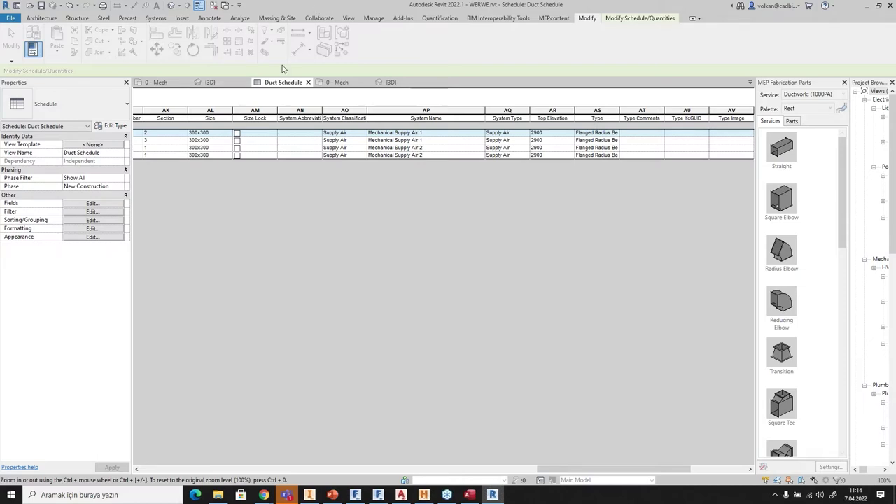
click(181, 83)
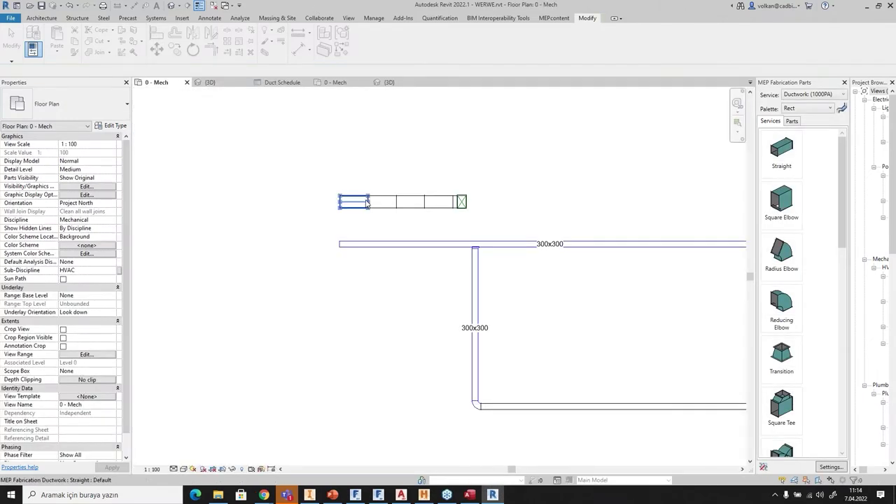
click(151, 18)
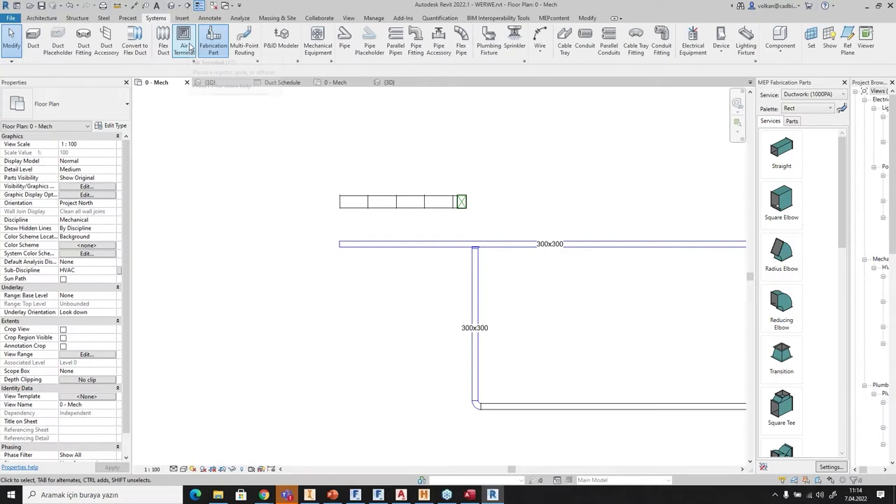
click(317, 43)
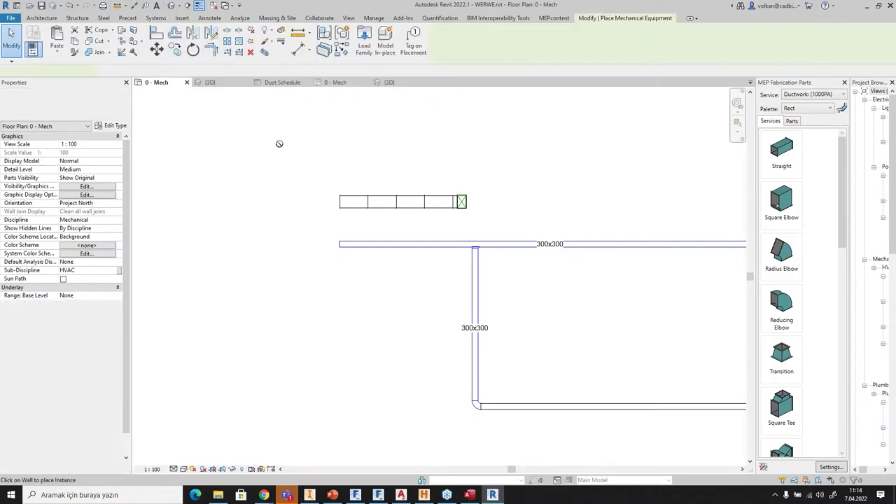
click(70, 103)
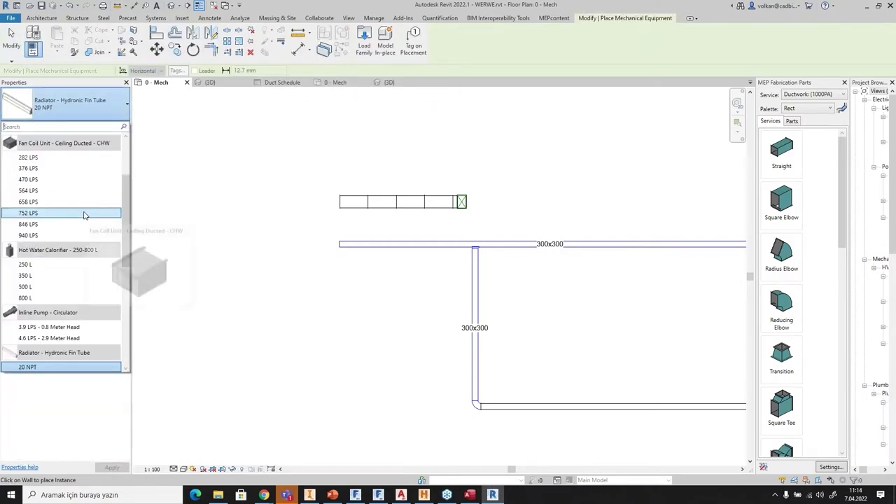
click(61, 236)
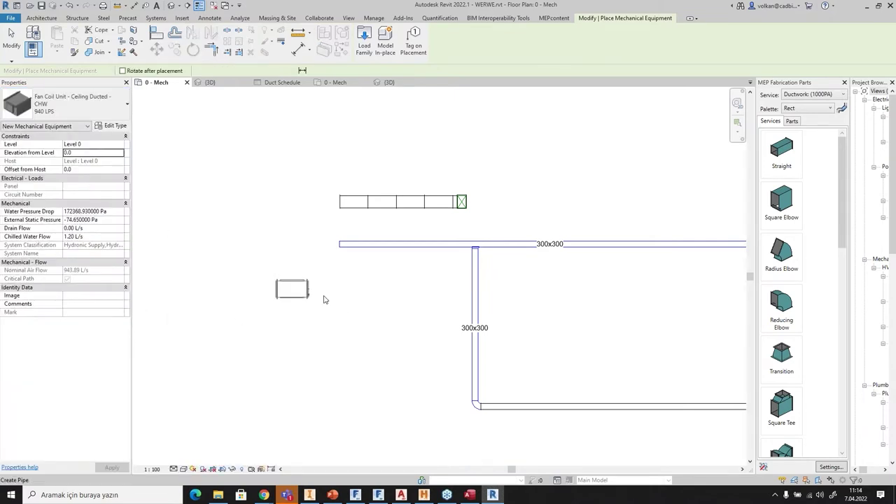
click(274, 303)
right_click(343, 300)
click(359, 307)
scroll(359, 306, up, 1)
right_click(353, 299)
click(365, 308)
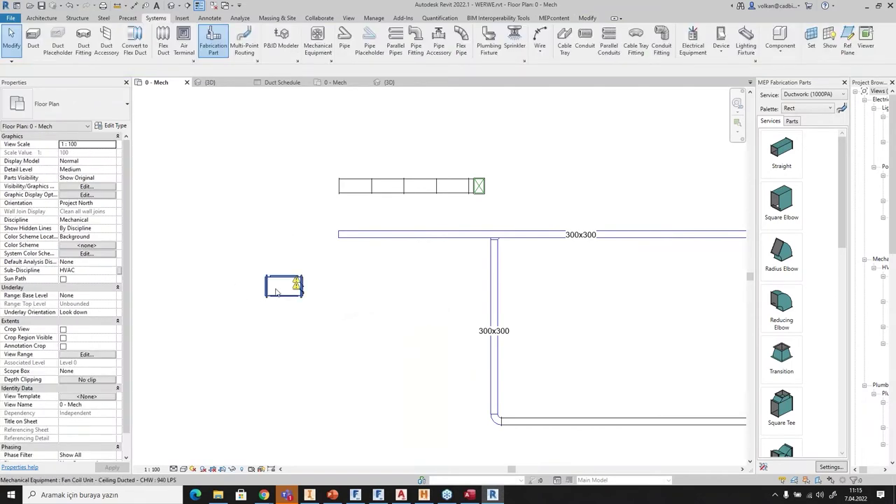
Select the fan coil unit and examine its connectors in relation to the surrounding duct layout.
scroll(281, 308, up, 2)
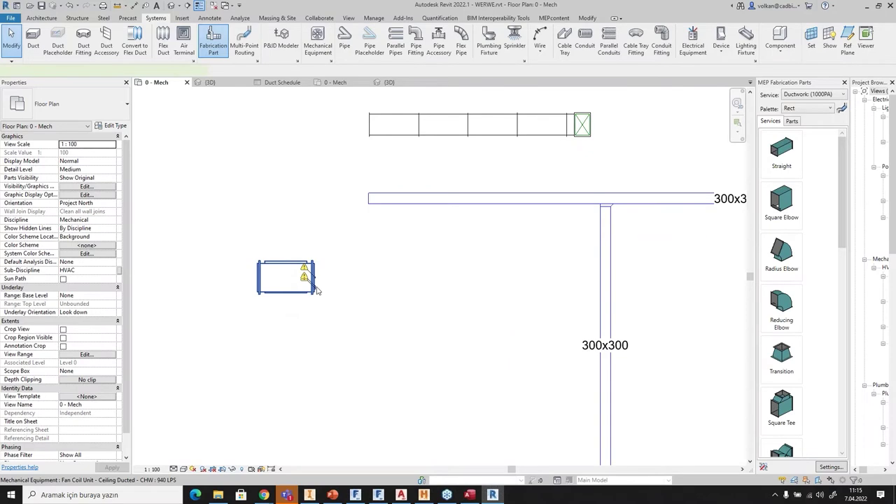
click(312, 287)
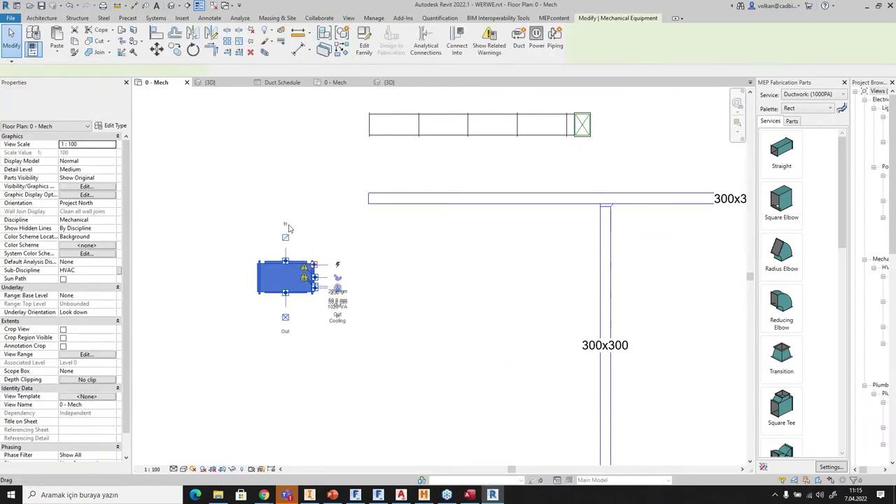
scroll(388, 336, down, 3)
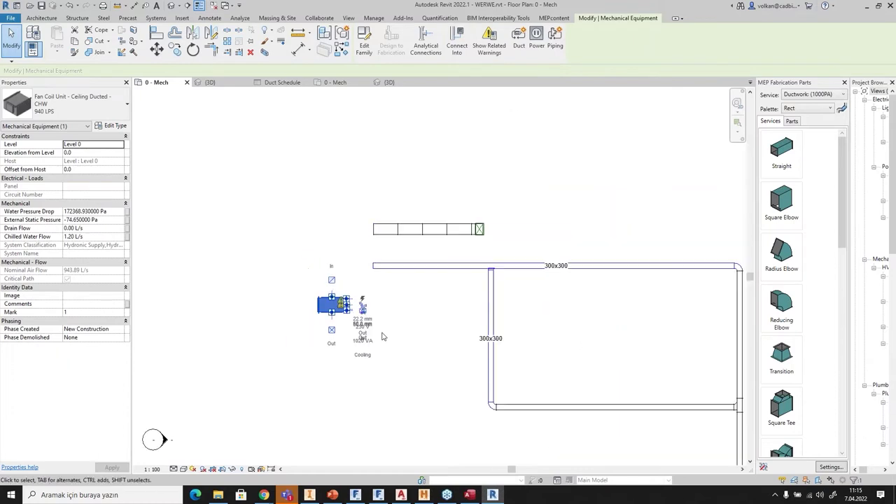
scroll(633, 327, down, 3)
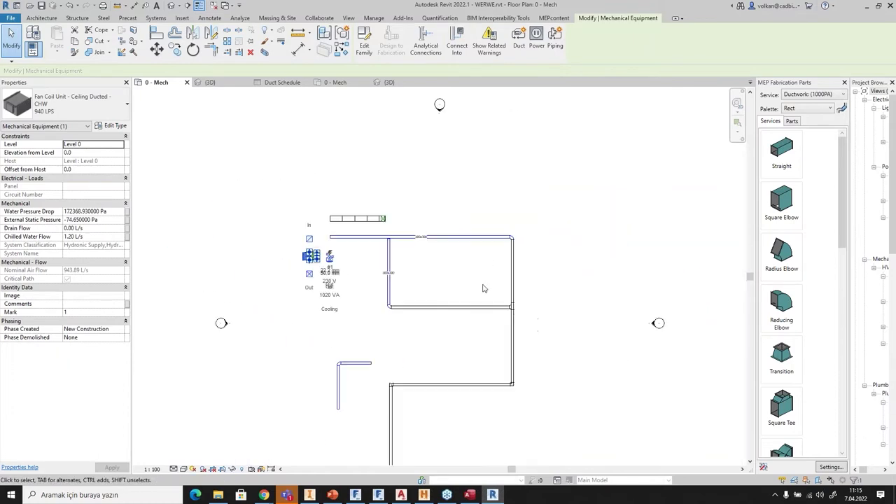
middle_drag(558, 335, 548, 287)
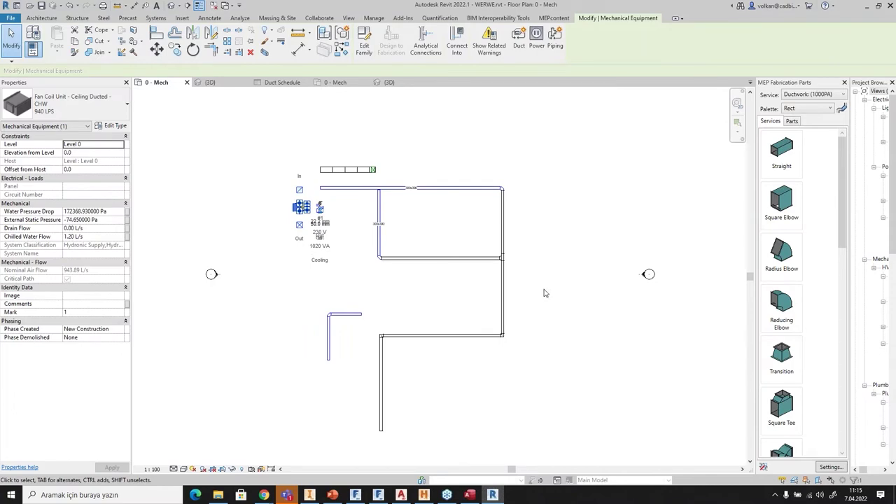
Review the Duct Schedule's area, flow, size and friction columns from its first column onward.
click(274, 85)
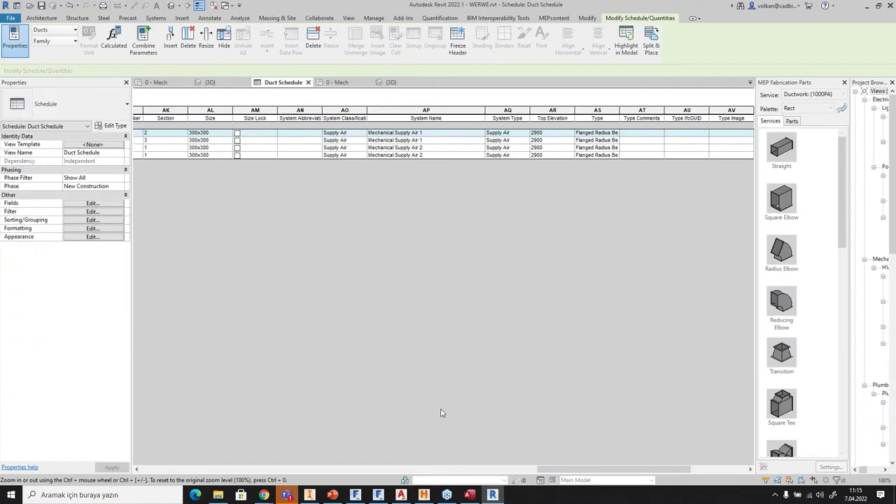
drag(558, 469, 162, 470)
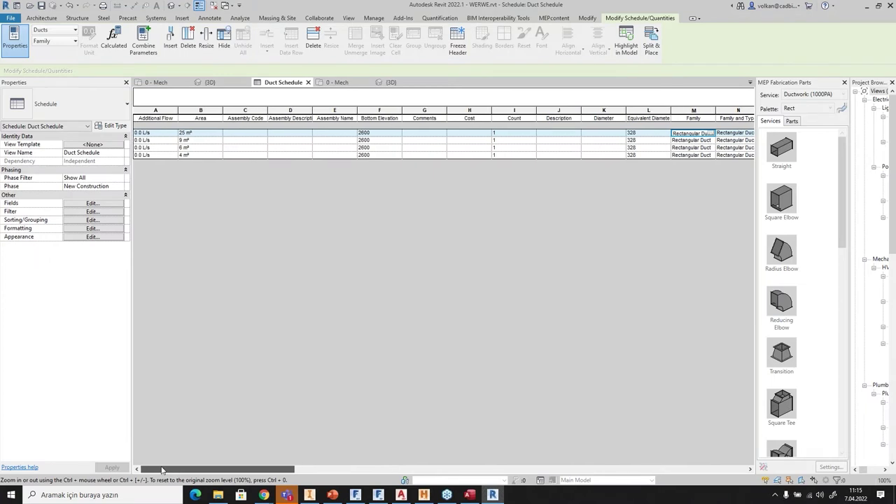
drag(172, 473, 255, 474)
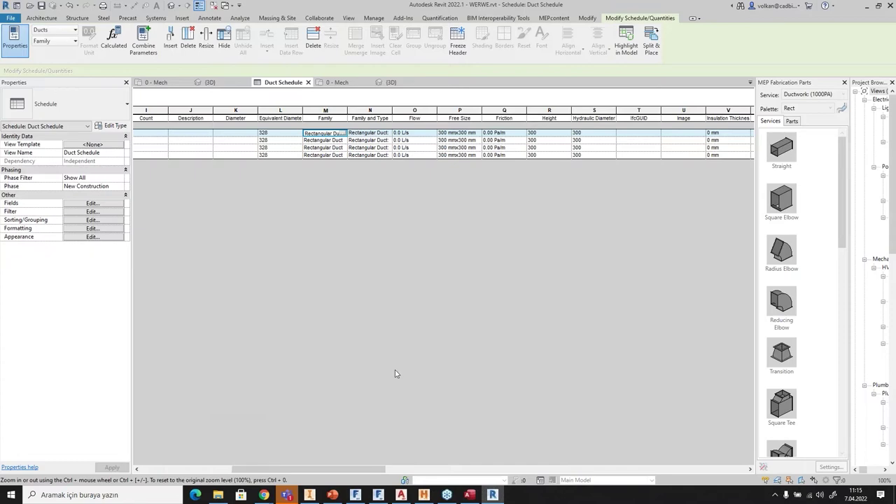
Check the nested sheet in CAMduct again and return to the Revit 3D view of the fabrication duct runs in Project2.
click(494, 497)
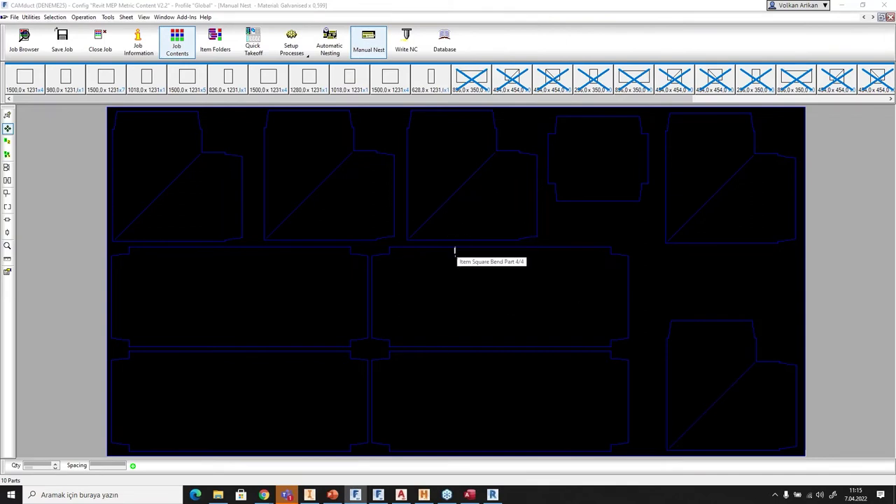
click(493, 495)
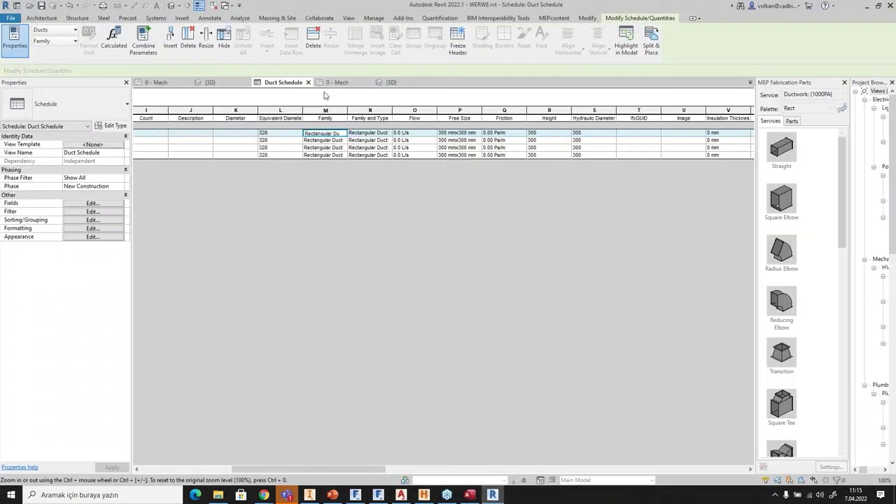
click(385, 82)
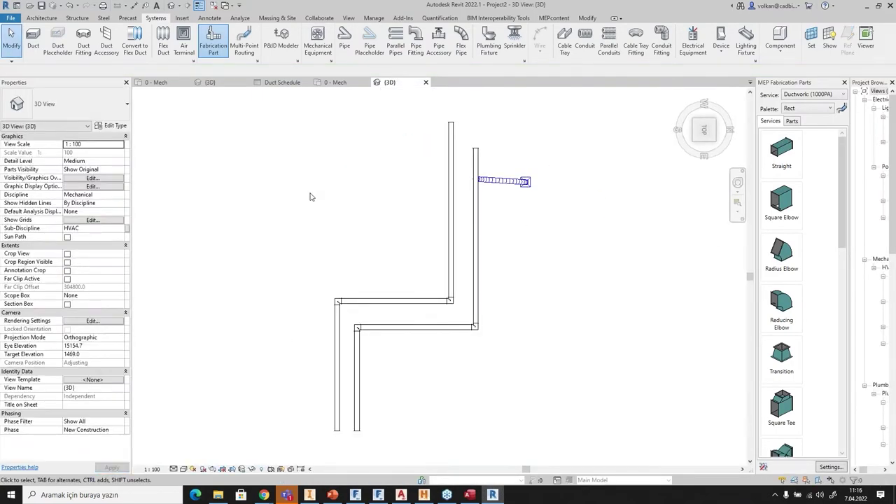
Save the Revit project with the fabrication duct runs to the Desktop as A15.
click(11, 18)
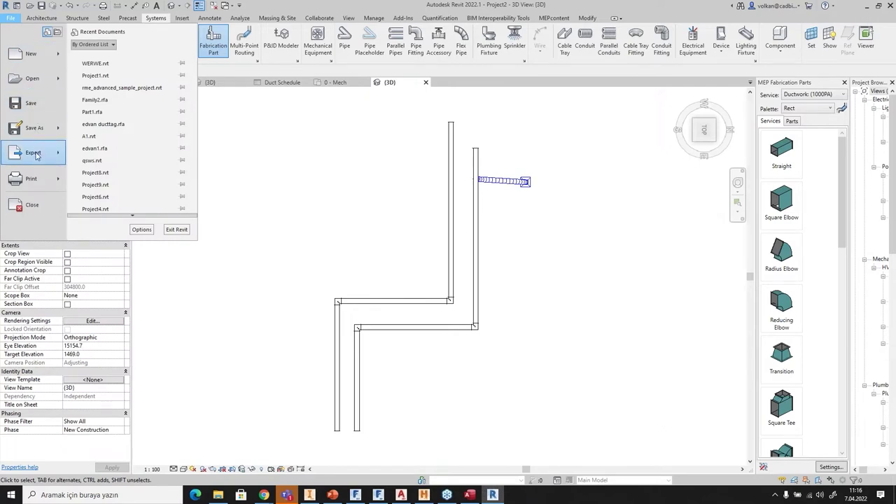
mouse_move(36, 156)
click(476, 271)
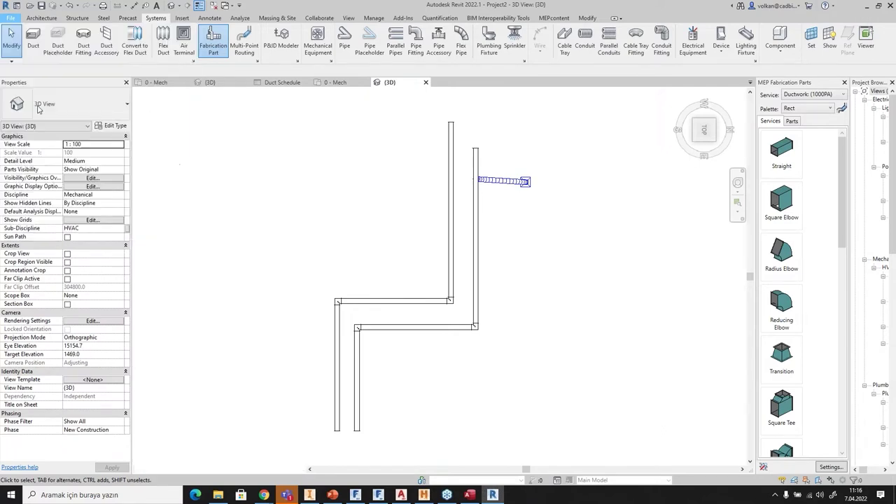
key(ctrl+s)
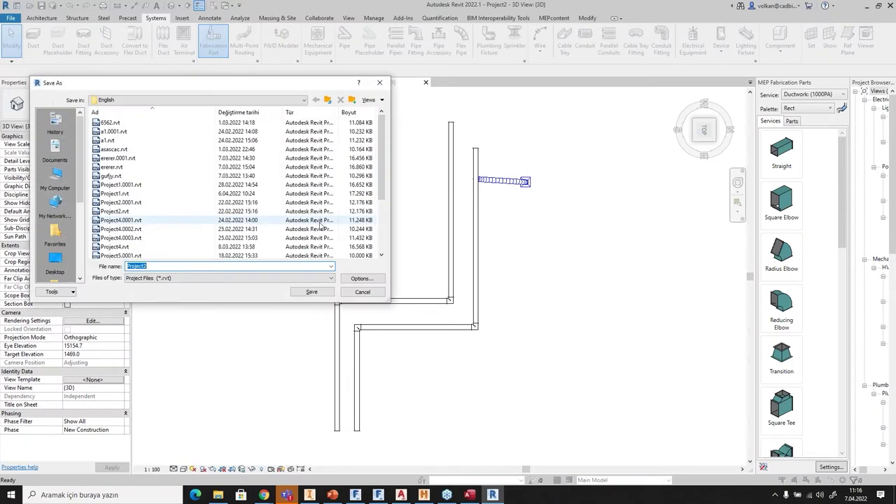
click(55, 181)
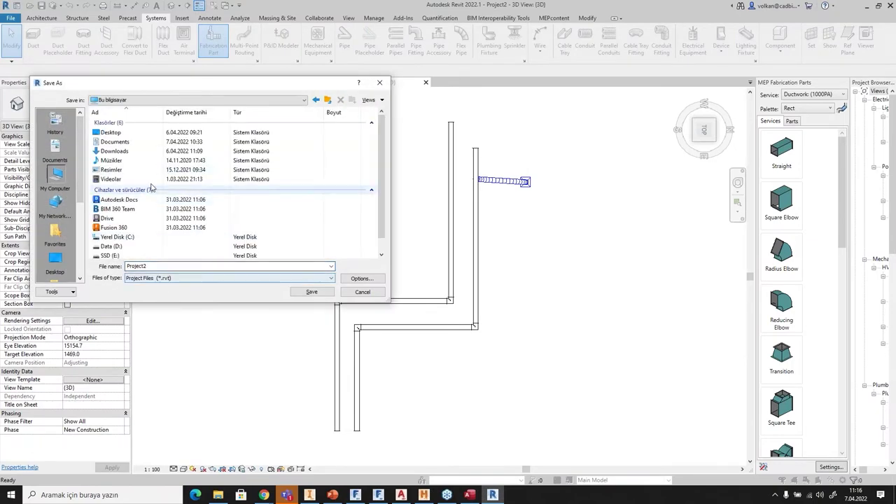
double_click(115, 132)
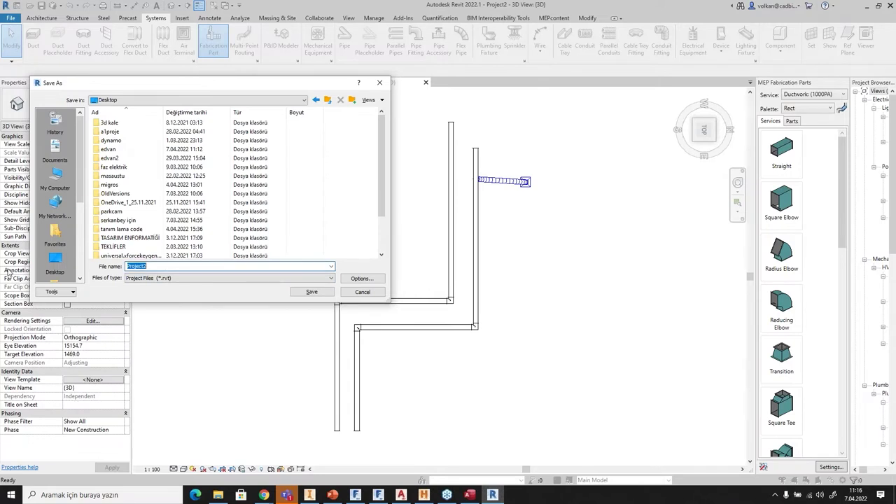
key(Return)
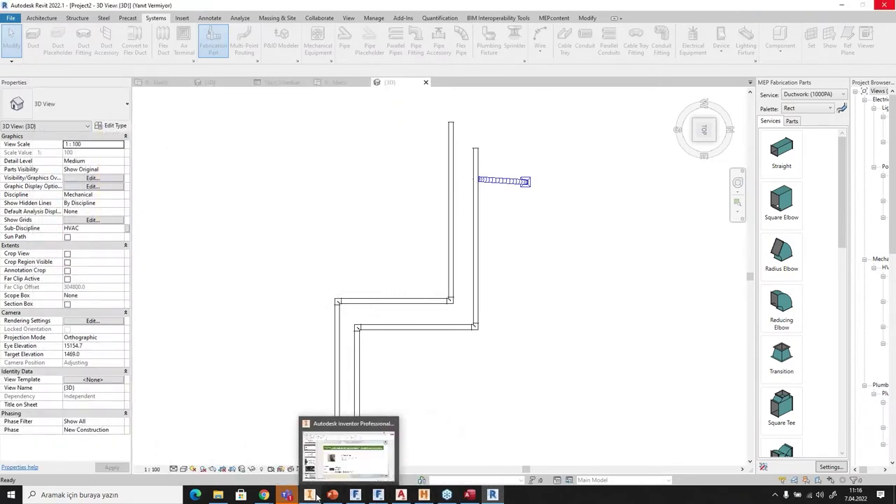
Switch to Inventor and open A15.rvt from the Desktop, using the Revit Project Files type and the Default project.
click(310, 496)
click(11, 17)
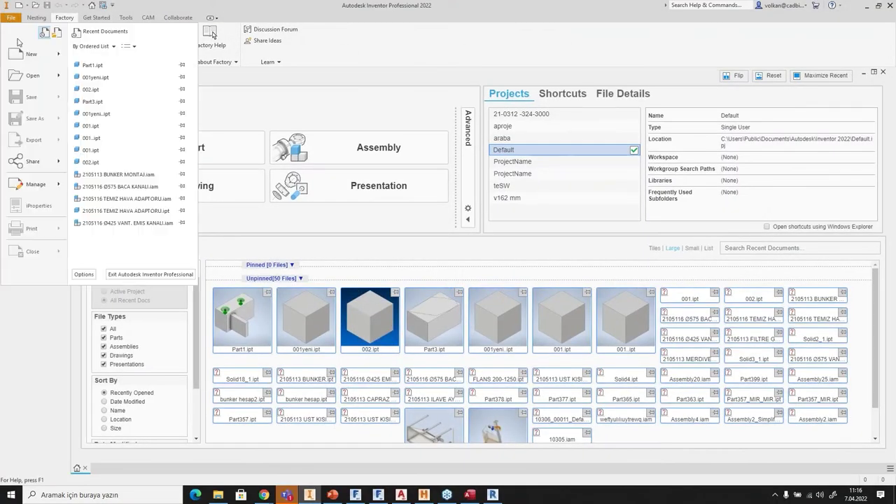
click(28, 75)
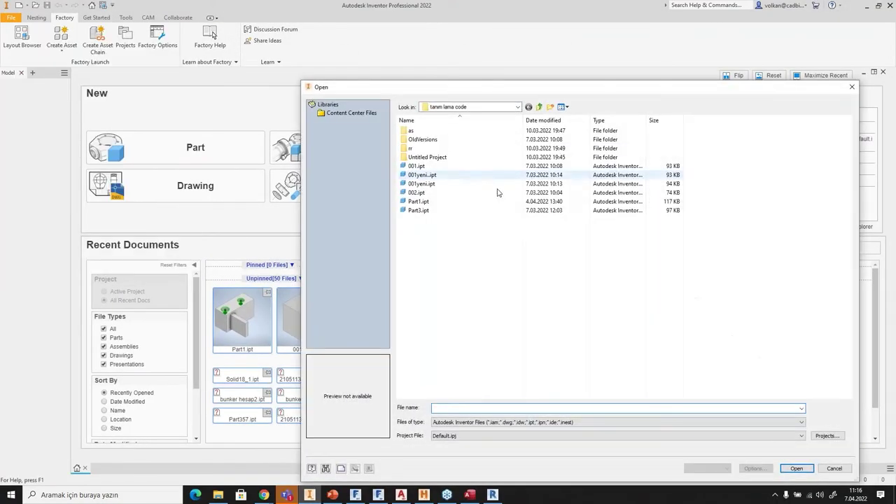
click(506, 422)
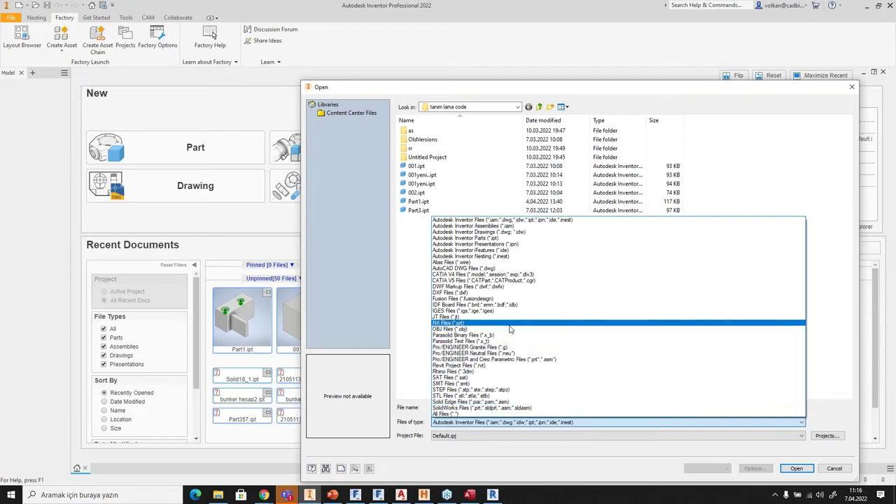
click(488, 366)
click(483, 106)
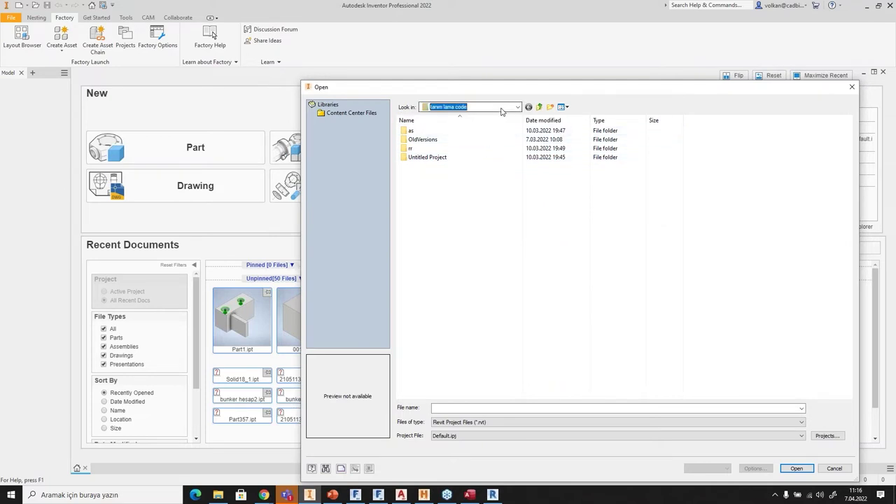
scroll(470, 183, up, 2)
scroll(471, 183, up, 2)
click(448, 120)
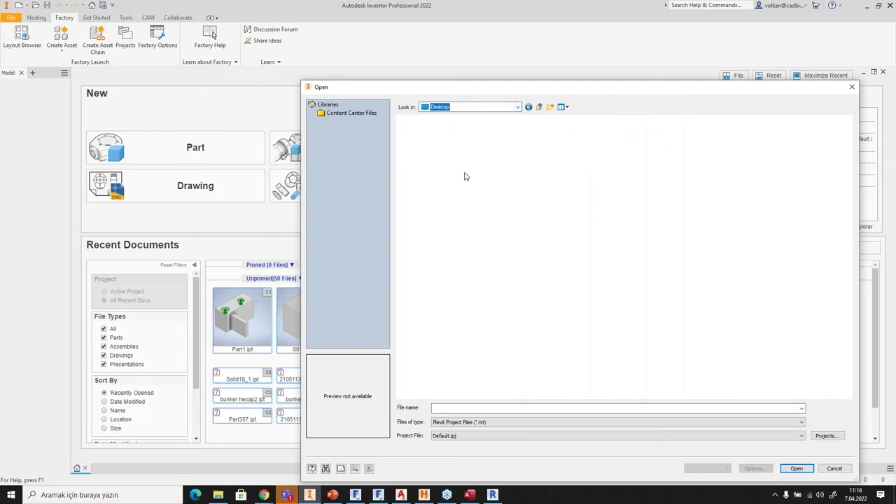
click(418, 121)
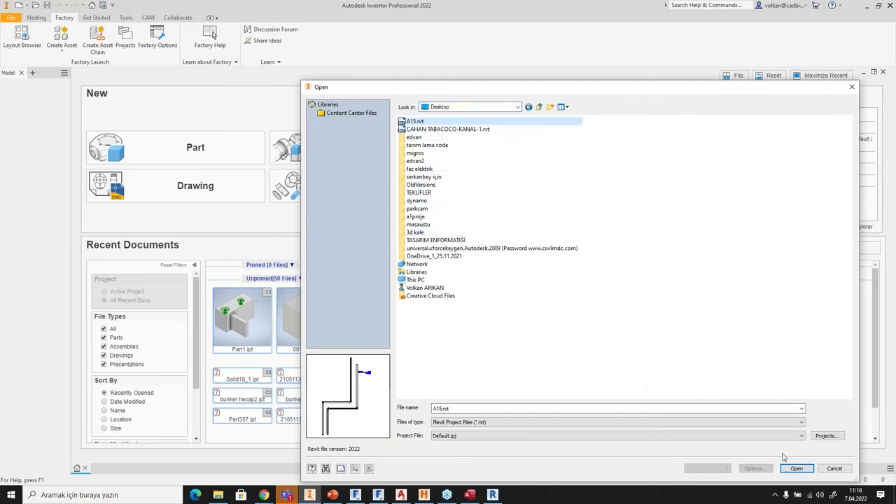
click(796, 469)
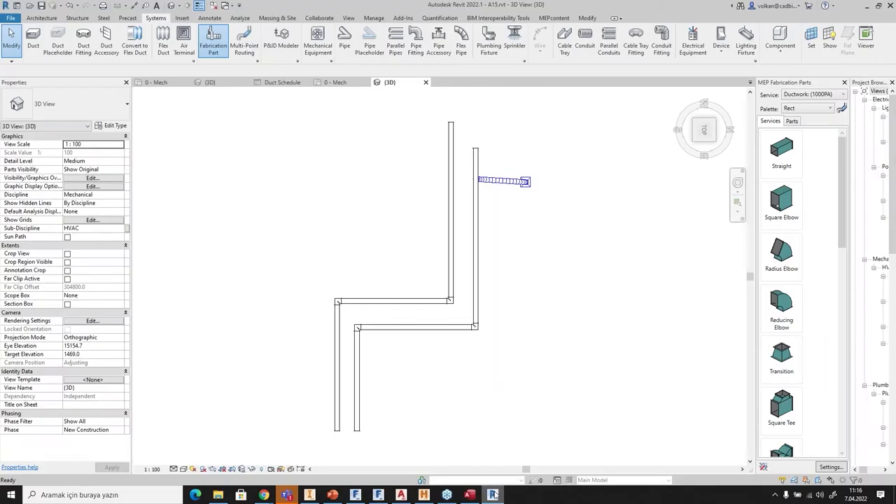
Return to Revit, select the straight fabrication duct feeding the flex branch, and compare it with the nested sheet in CAMduct.
click(492, 495)
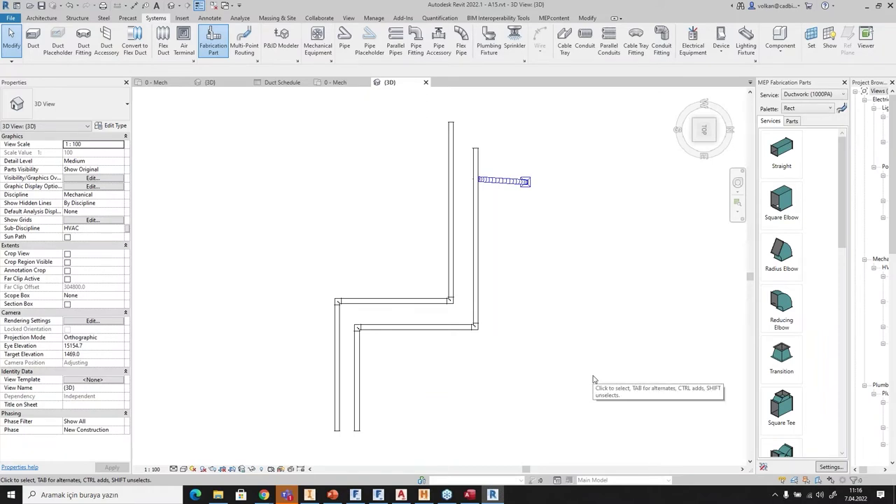
scroll(501, 323, up, 3)
middle_drag(532, 177, 543, 299)
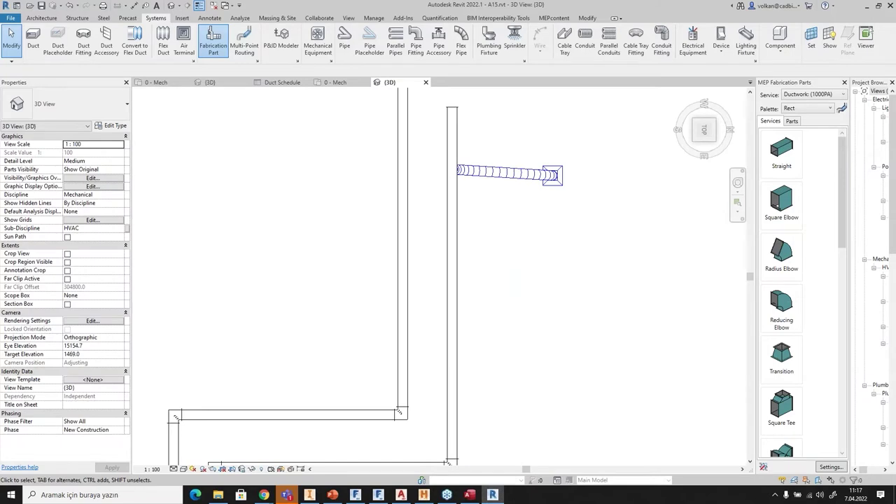
click(459, 244)
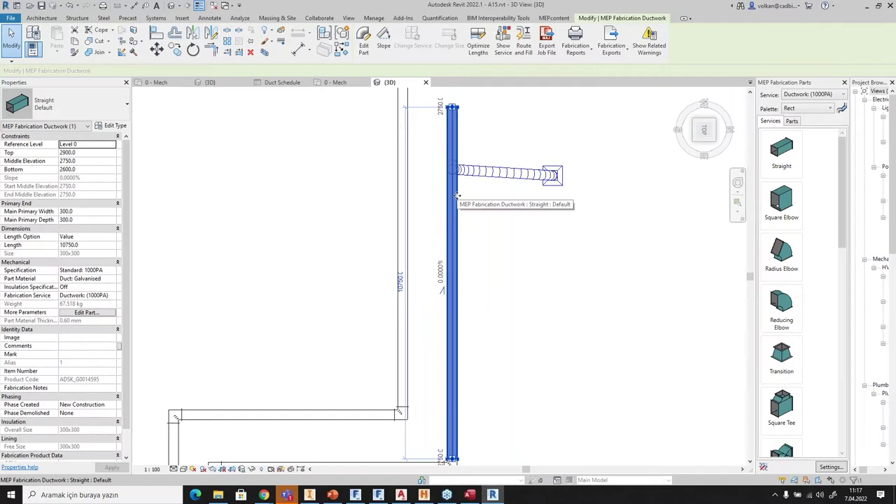
click(356, 495)
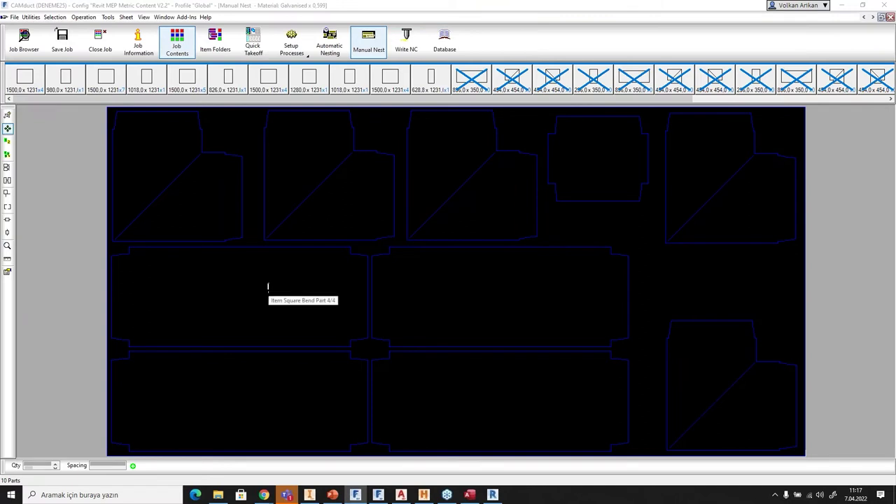
mouse_move(349, 487)
Switch to Inventor and import A15.rvt as a converted model with the Assembly structure, the {3D} view and all categories.
click(329, 462)
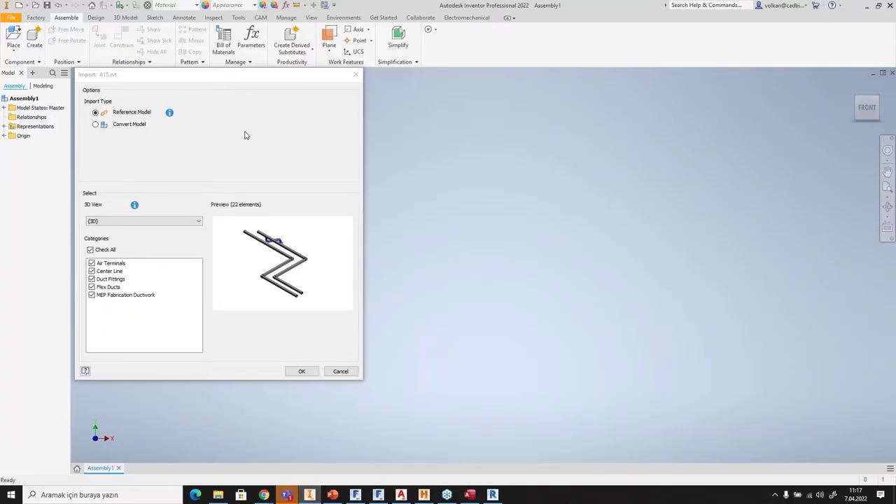
drag(263, 78, 548, 84)
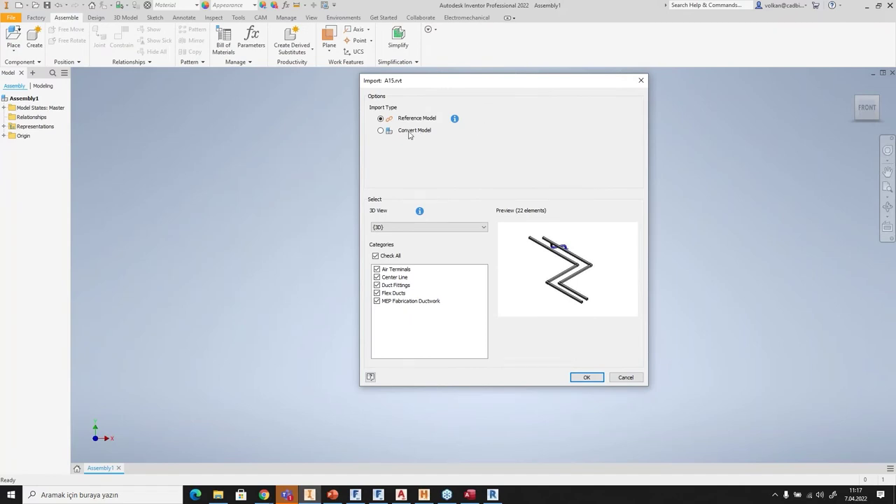
click(380, 131)
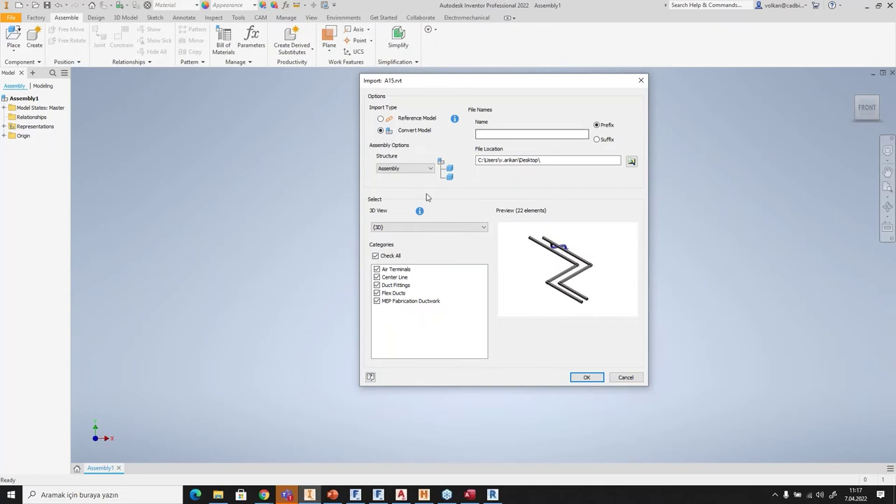
click(587, 378)
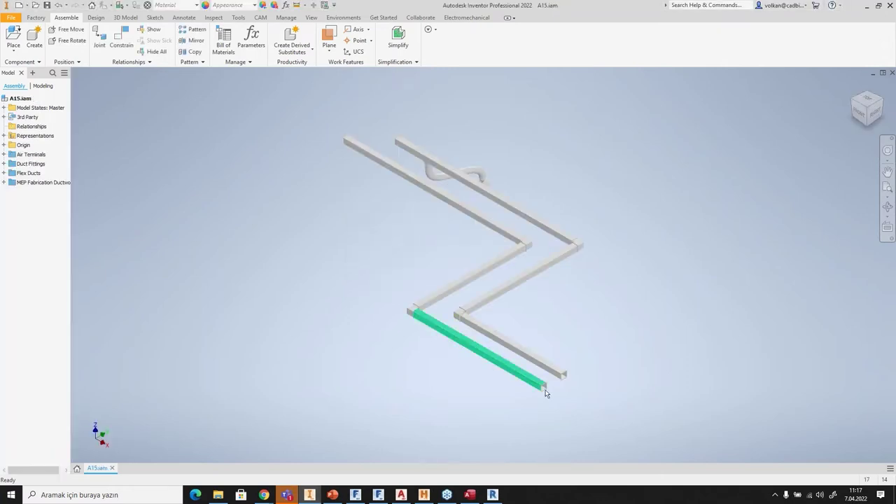
Inspect the imported ducts and their category folders in A15.iam, including Duct Fittings, Flex Ducts and the Shoe group within MEP Fabrication Ductwork.
scroll(534, 397, up, 5)
middle_drag(535, 397, 642, 267)
middle_drag(275, 265, 317, 308)
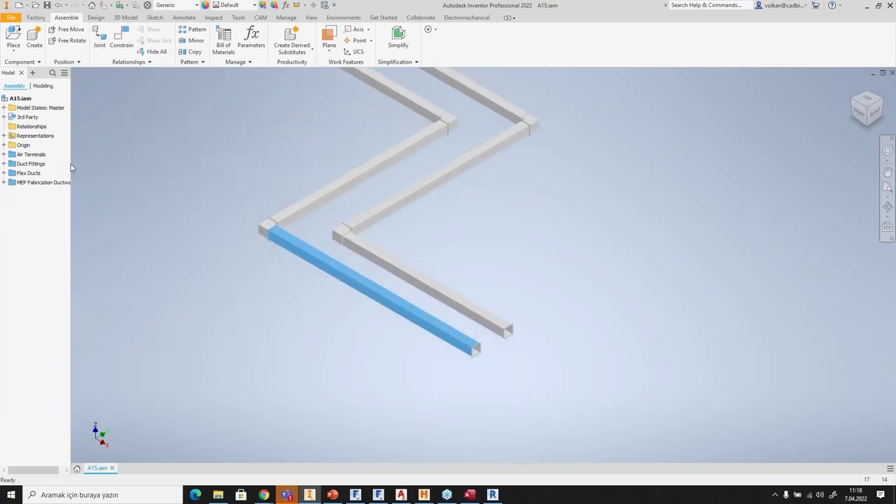
click(30, 163)
click(28, 173)
click(28, 184)
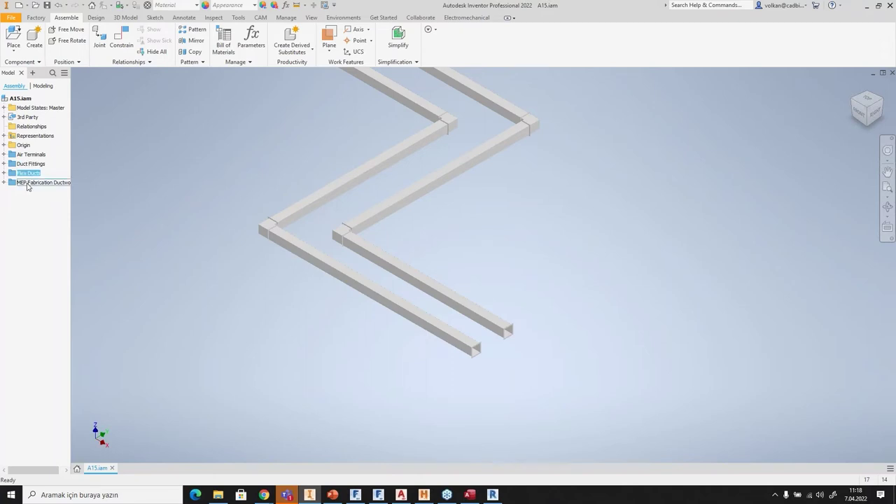
click(31, 210)
click(4, 182)
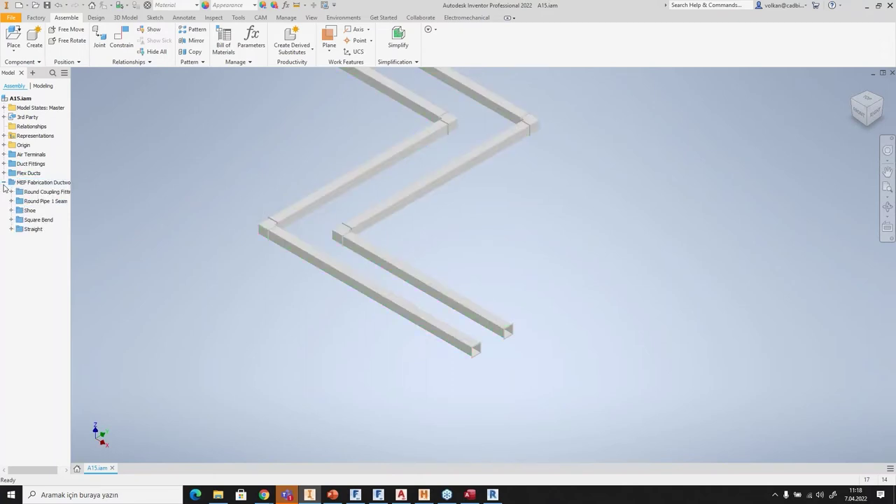
click(31, 214)
Examine the whole imported duct assembly from its back-right side.
scroll(717, 229, up, 2)
scroll(500, 225, down, 5)
middle_drag(500, 226, 509, 240)
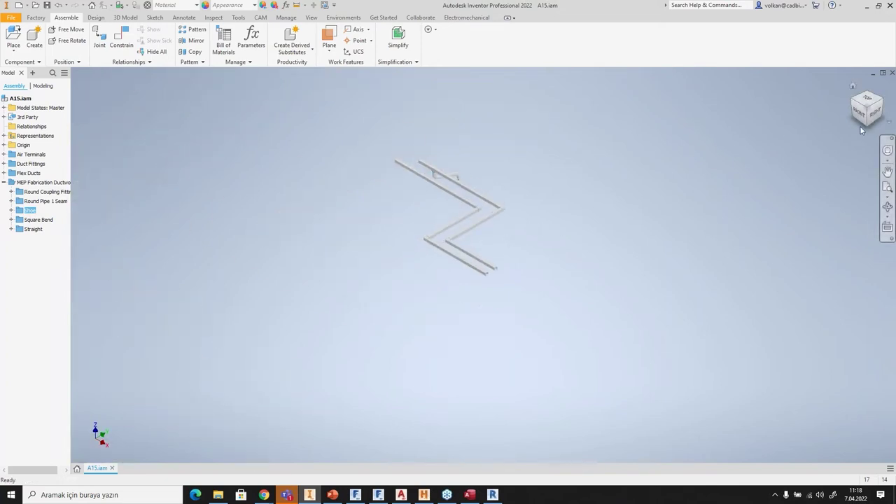
drag(866, 119, 839, 115)
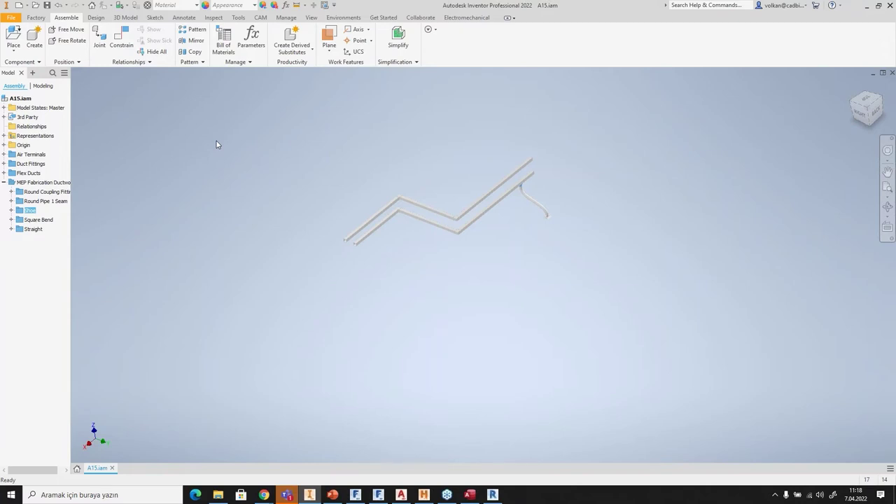
Create a new part from the en-US Sheet Metal.ipt template.
click(10, 19)
key(Escape)
key(ctrl+n)
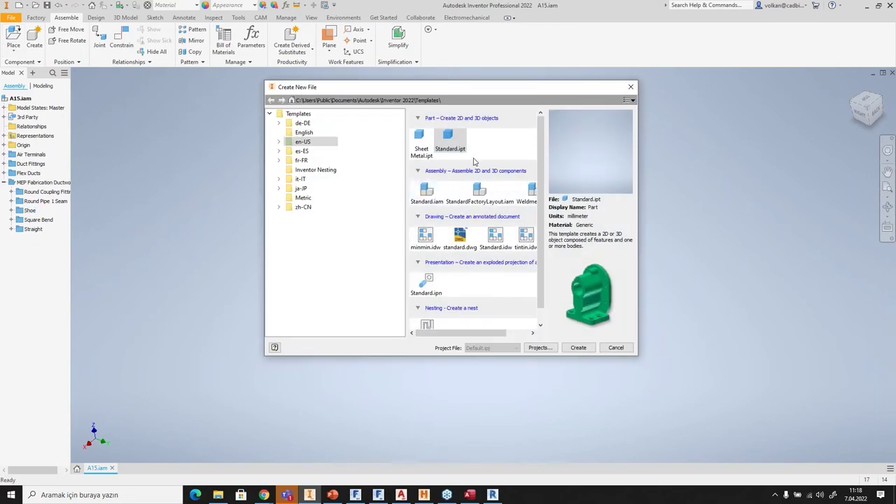
key(Escape)
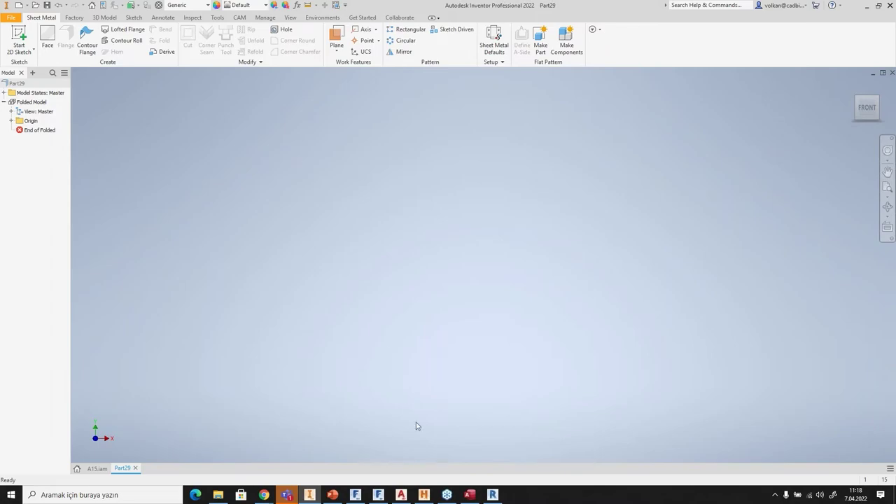
Return to Revit, clear the straight duct selection and review the complete duct runs in the 3D view.
click(494, 495)
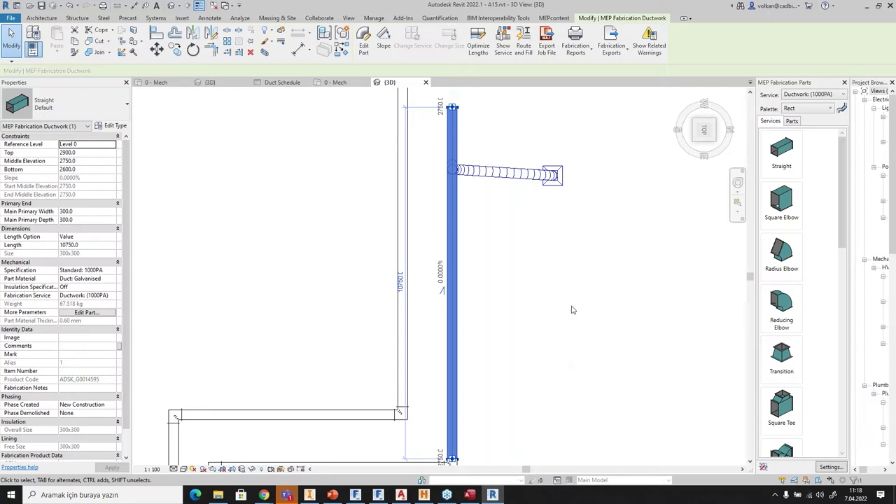
key(Escape)
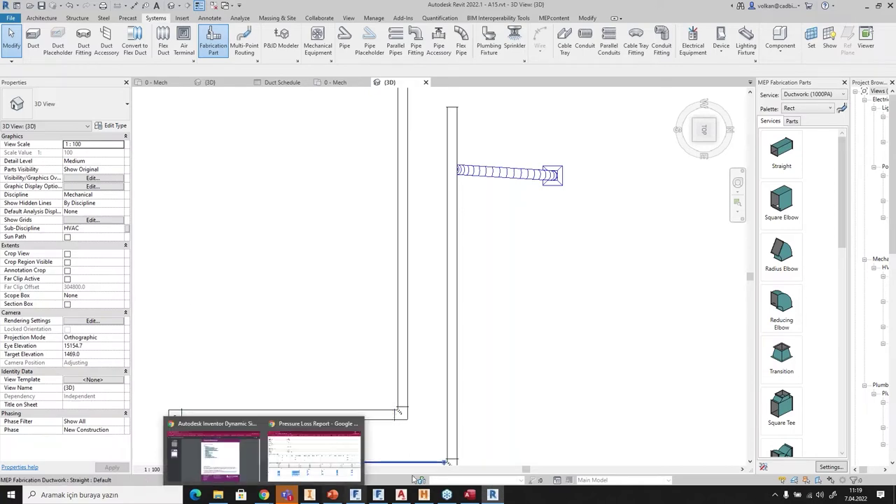
click(494, 495)
click(494, 495)
scroll(535, 234, down, 3)
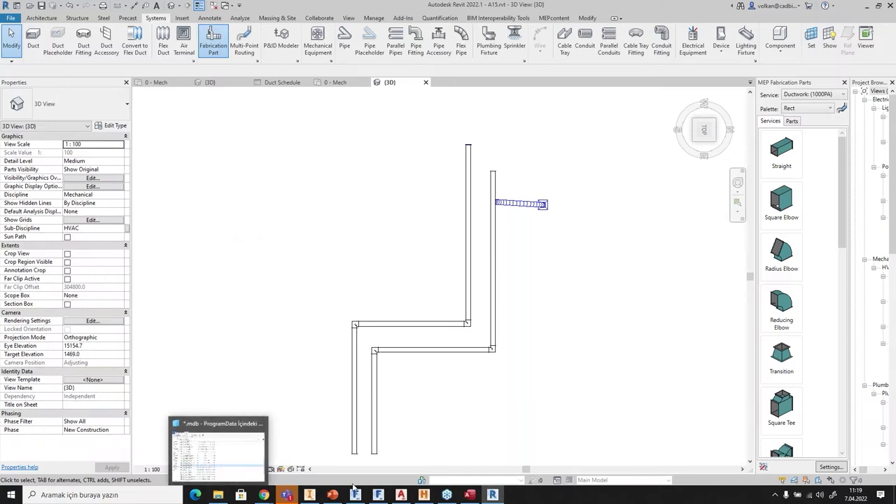
In the new Inventor sheet metal part, start a sketch on the front origin plane and draw a rectangle around the origin.
click(314, 495)
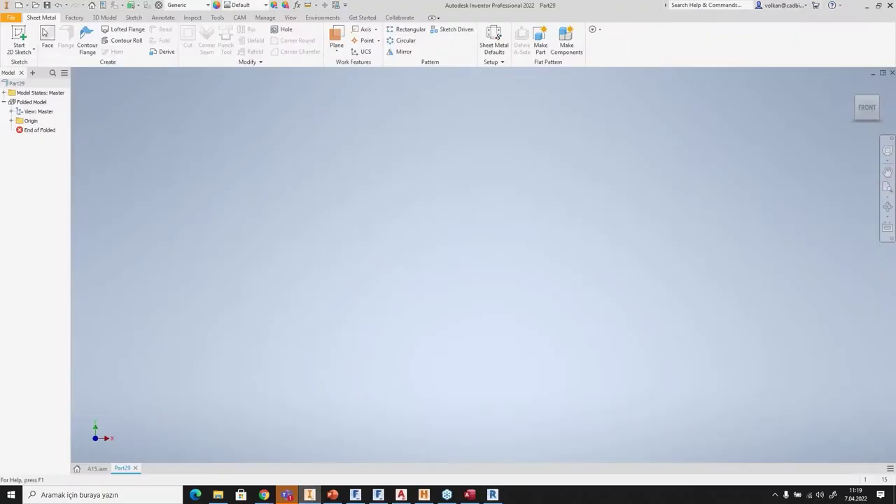
click(19, 34)
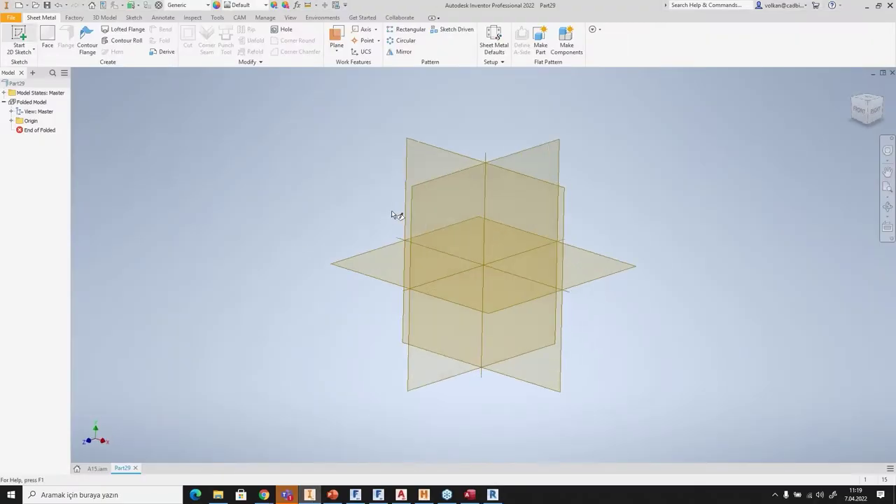
click(410, 151)
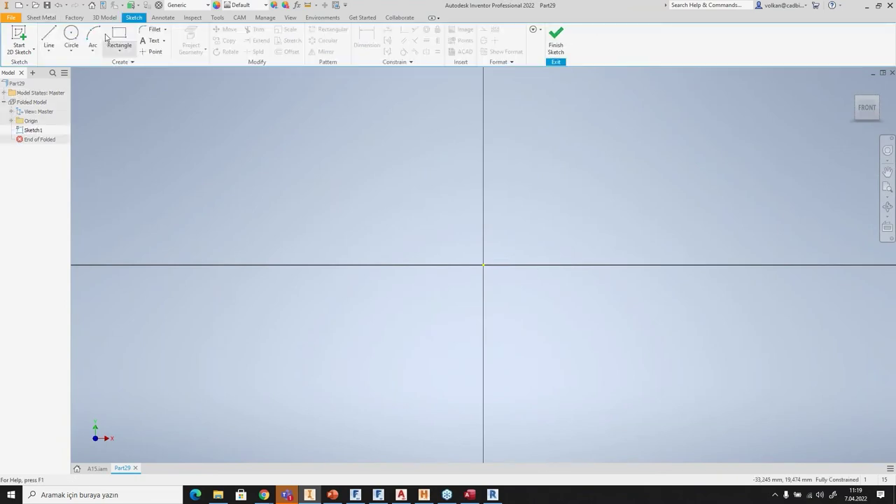
click(119, 38)
click(230, 145)
click(683, 369)
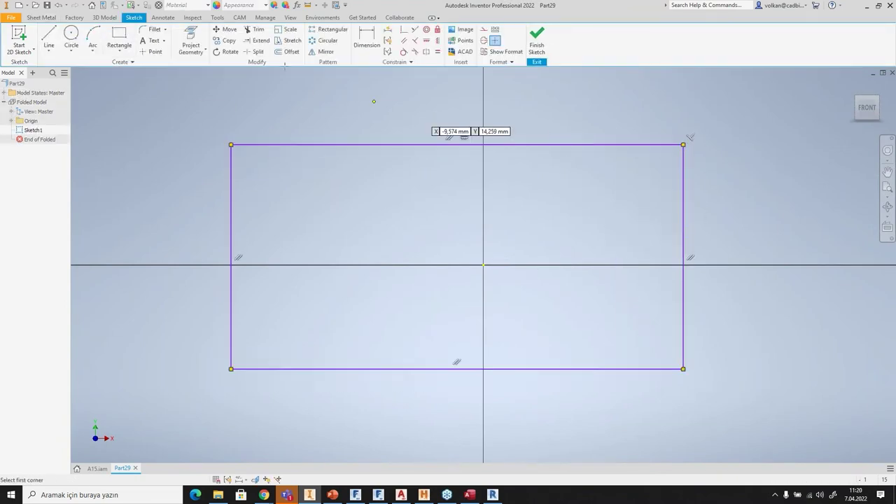
Sketch two circles inside the rectangle, an upper-left one about 6.2 mm in diameter and a smaller lower-right one, and finish the sketch.
click(70, 36)
click(343, 226)
click(363, 255)
click(539, 307)
click(552, 324)
click(537, 38)
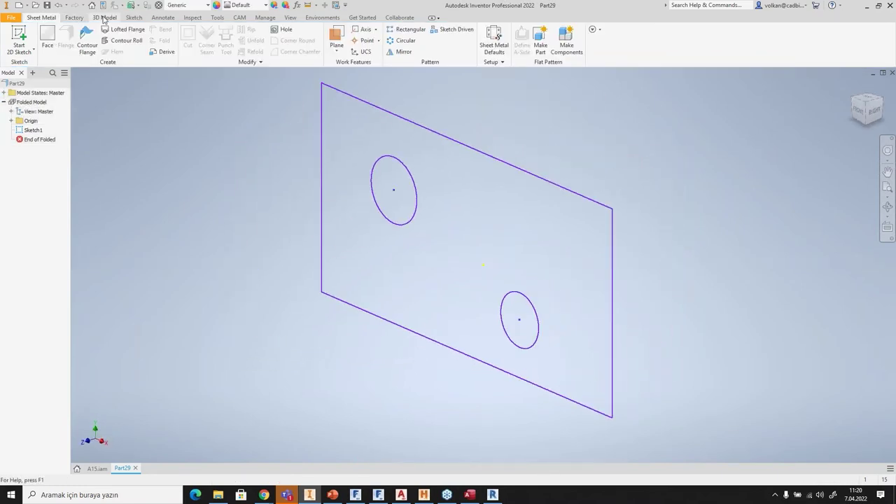
Extrude the rectangular profile around the two circles by 20.5 mm and show the solid in the home view.
click(105, 17)
click(49, 37)
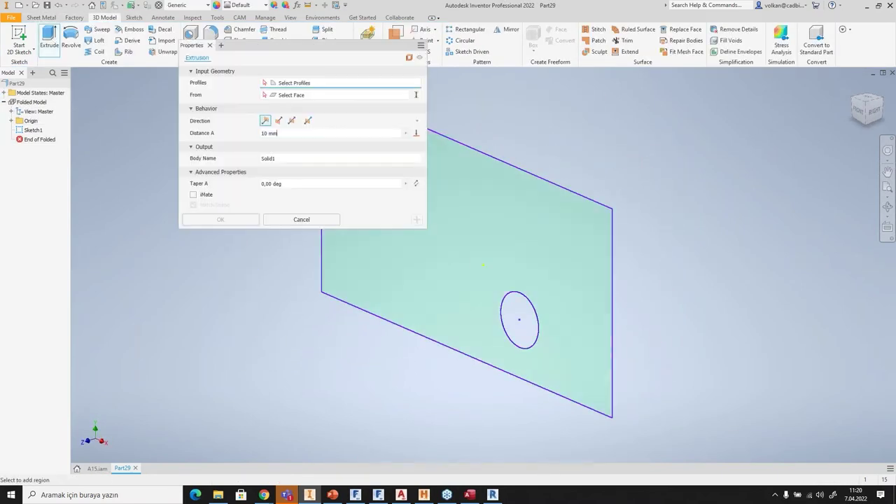
click(361, 294)
drag(360, 287, 267, 310)
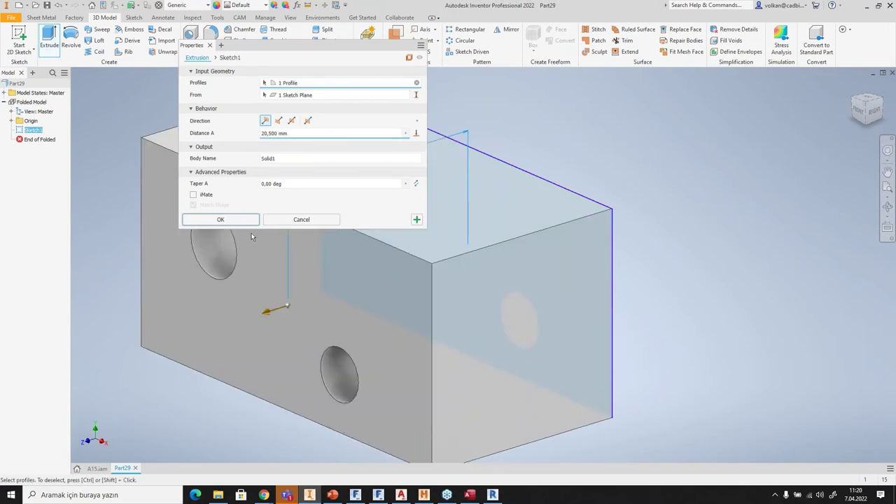
click(220, 219)
key(F6)
Open the BIM Content environment for the block part.
click(266, 18)
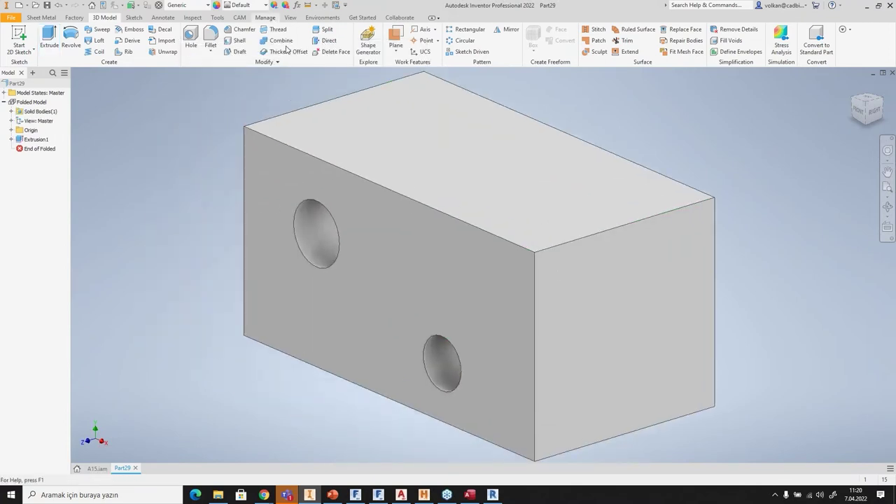
click(218, 17)
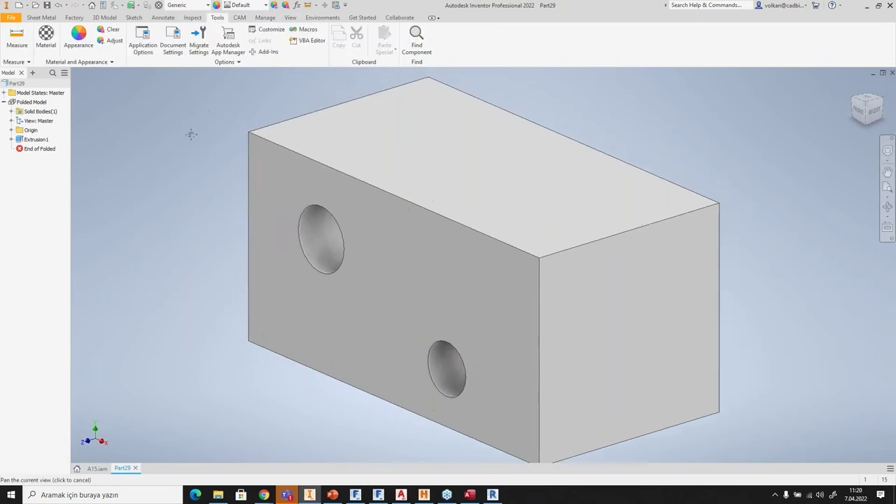
click(264, 18)
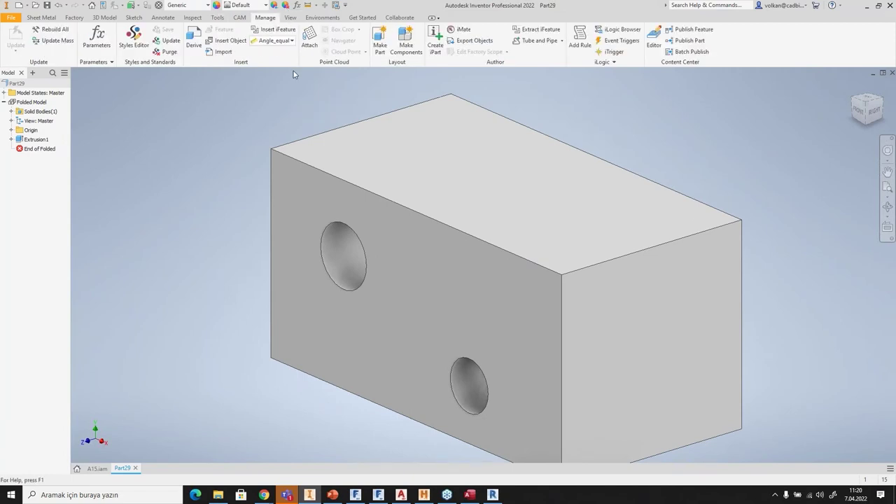
click(322, 18)
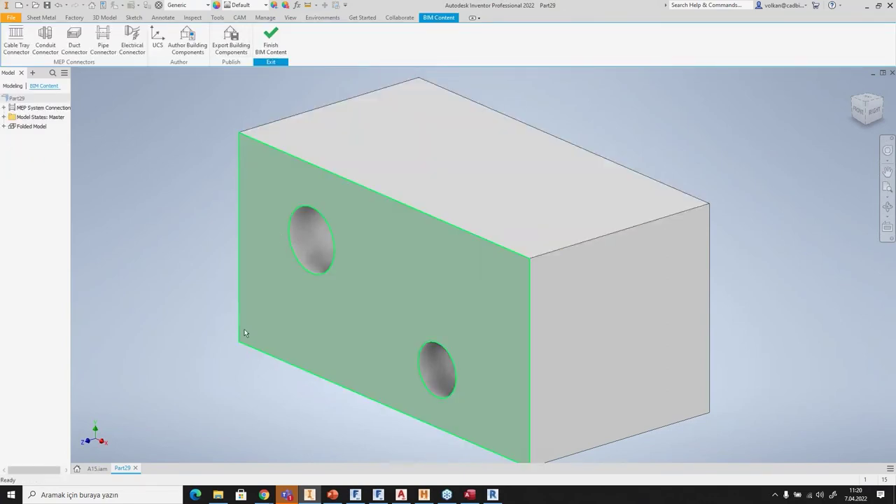
Add a circular pipe connector to the upper-left hole's edge with system type Domestic Hot Water.
click(99, 42)
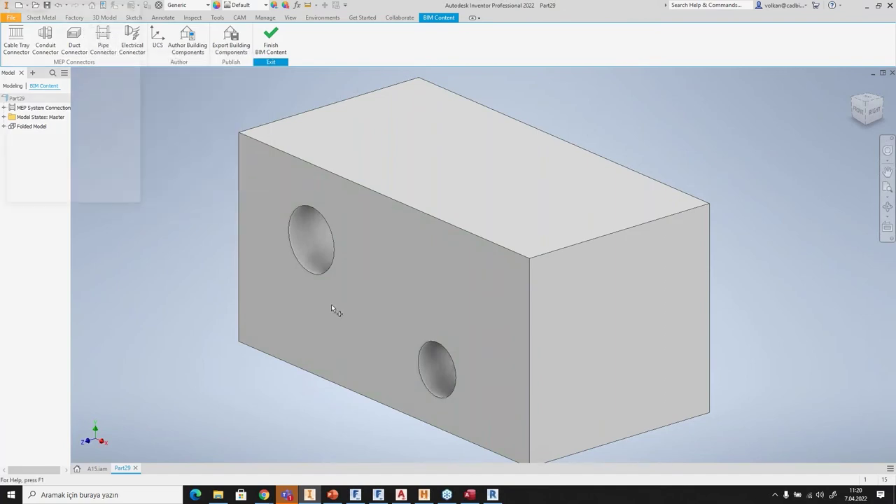
click(333, 265)
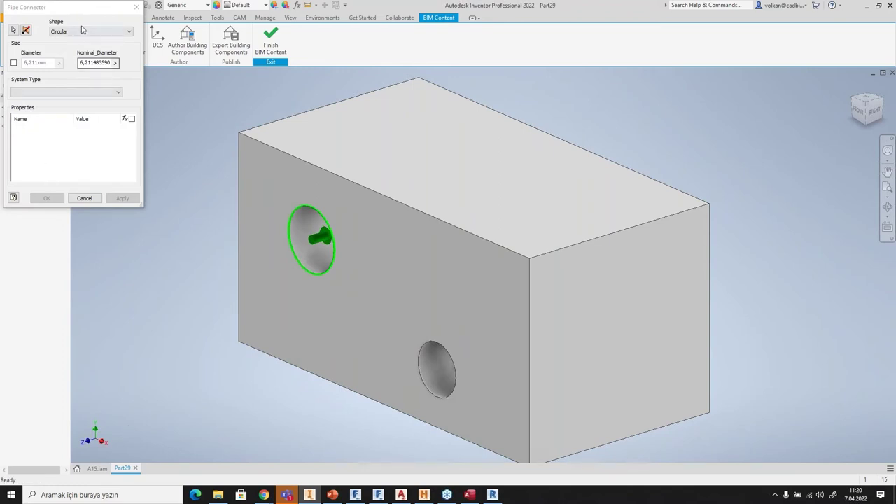
click(59, 92)
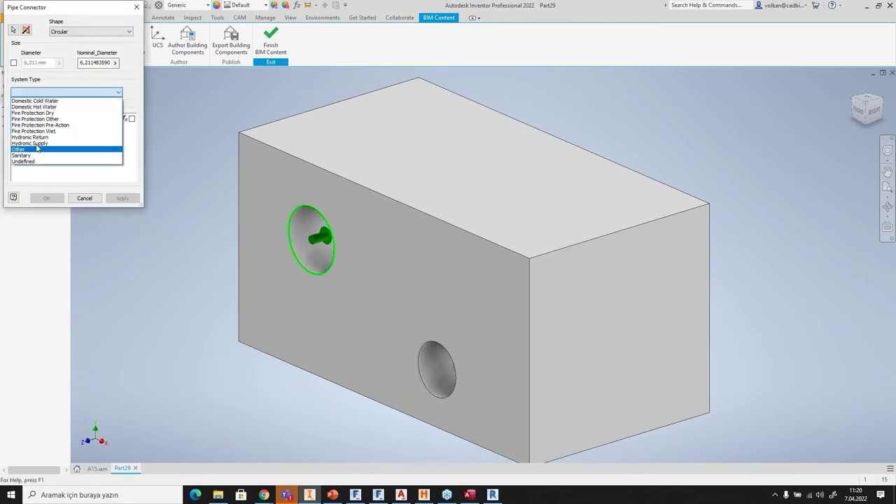
click(40, 108)
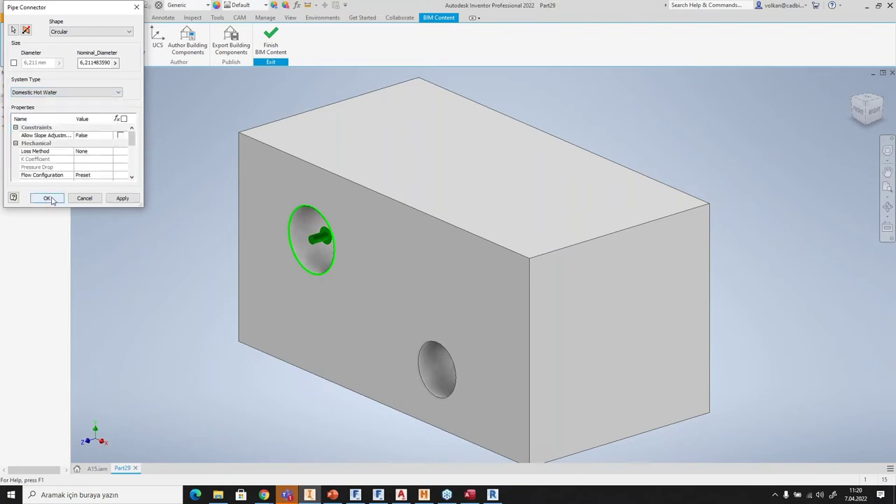
click(48, 199)
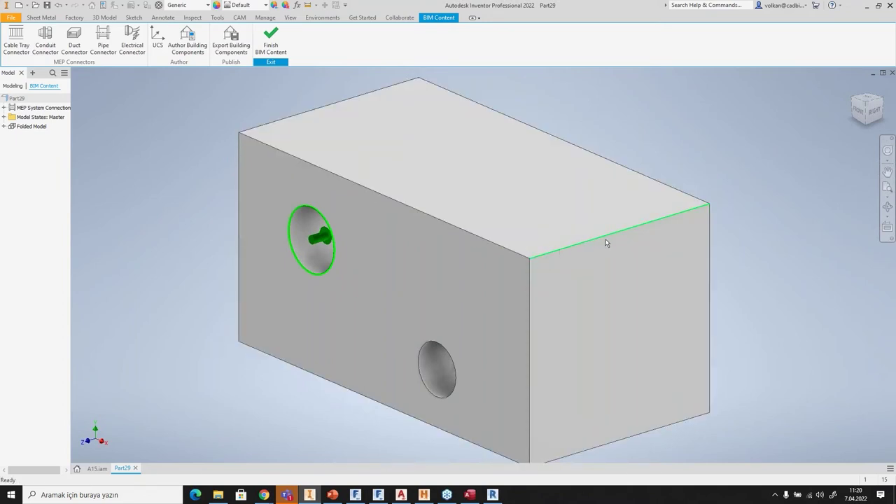
Start exporting the block as a building component and save the part to the Desktop as Part29.ipt.
mouse_move(614, 241)
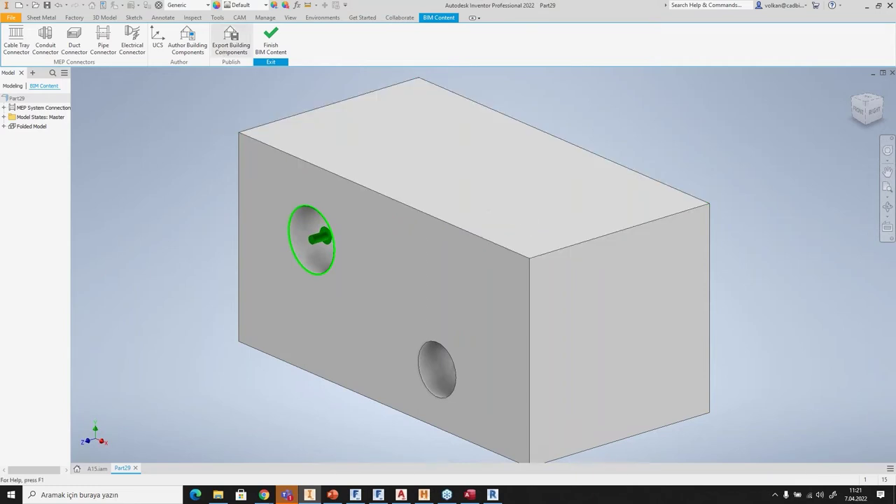
click(227, 46)
click(462, 281)
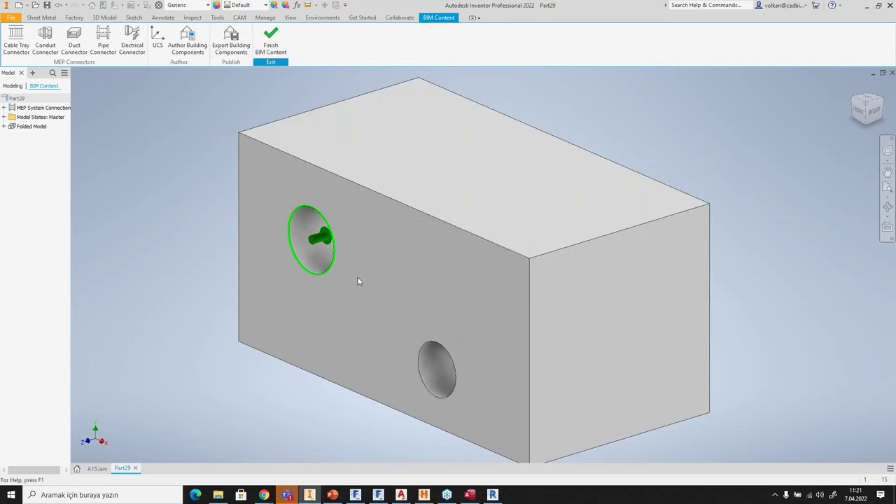
click(510, 444)
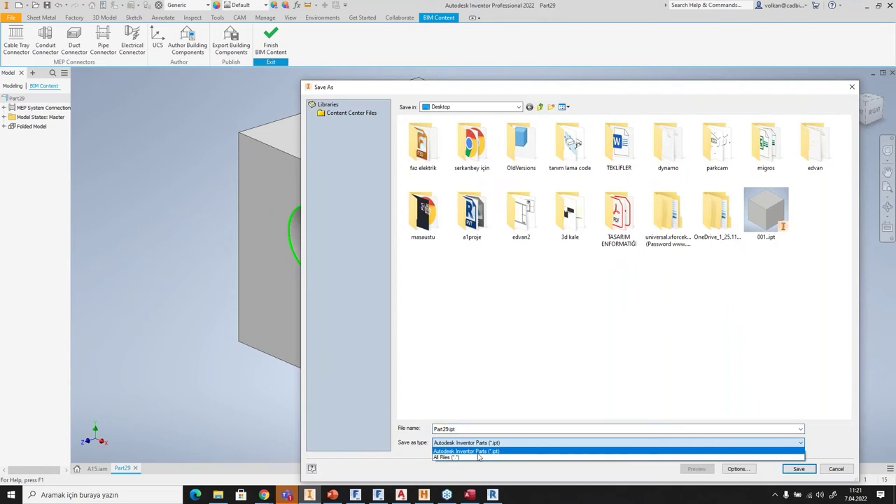
click(553, 457)
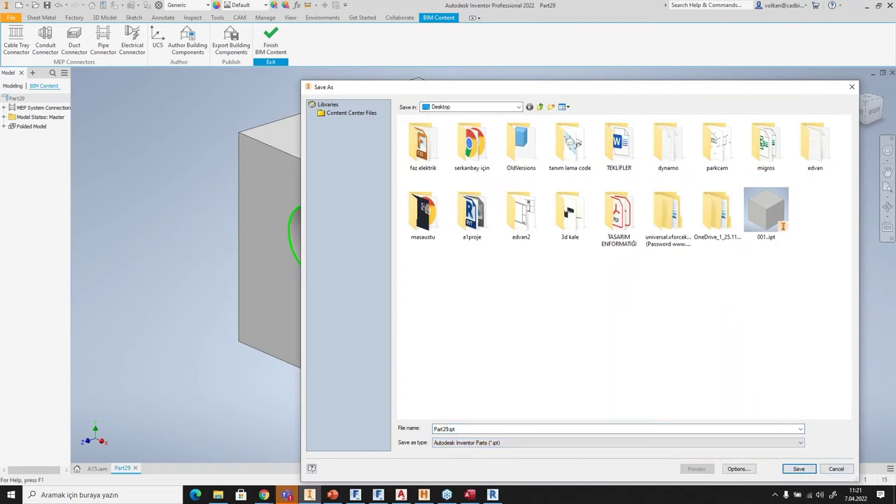
click(803, 469)
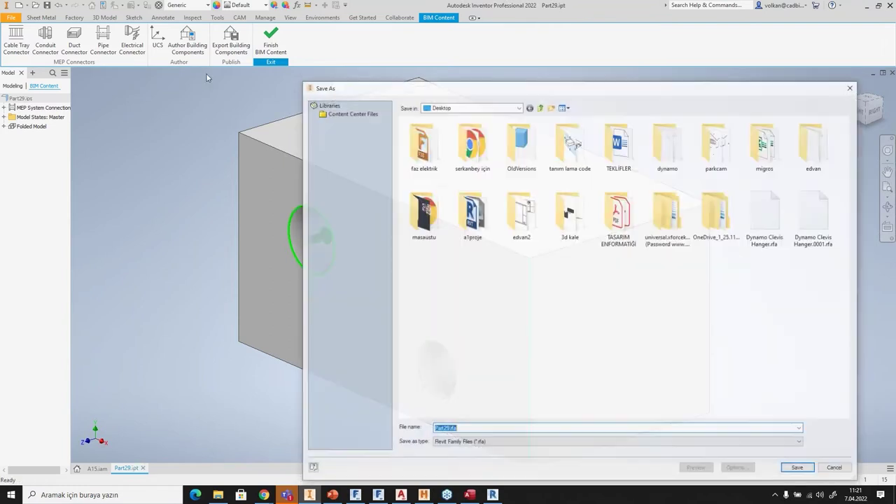
Export the building component to the Desktop as the Autodesk Exchange file Part29.adsk.
click(510, 444)
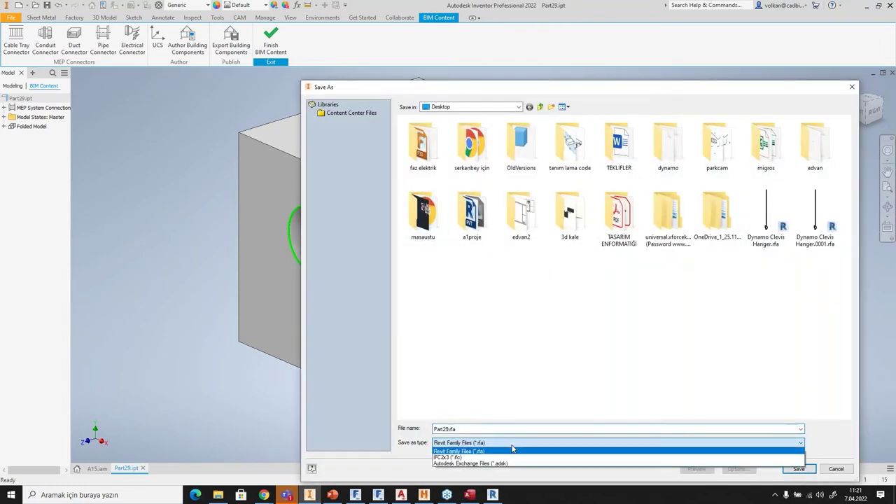
click(501, 464)
click(477, 443)
click(464, 458)
click(536, 447)
click(531, 464)
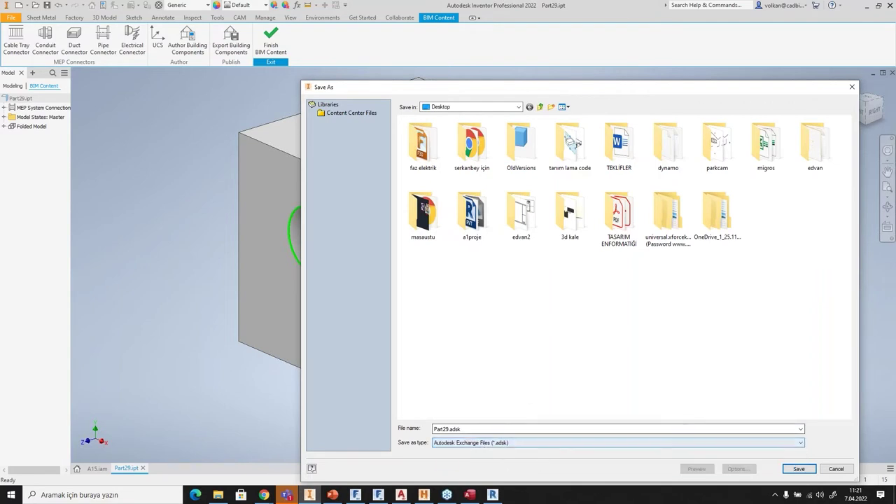
click(799, 469)
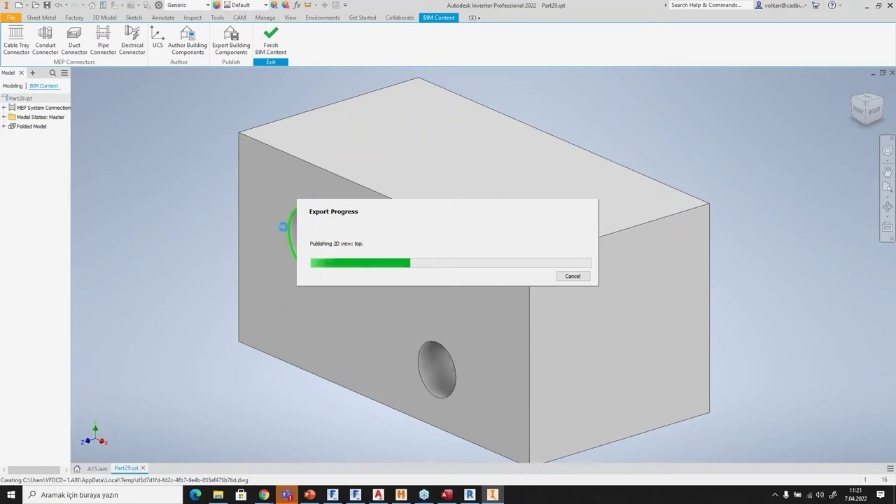
Open the translation report of the export and review its contents and pipe connector properties.
mouse_move(474, 499)
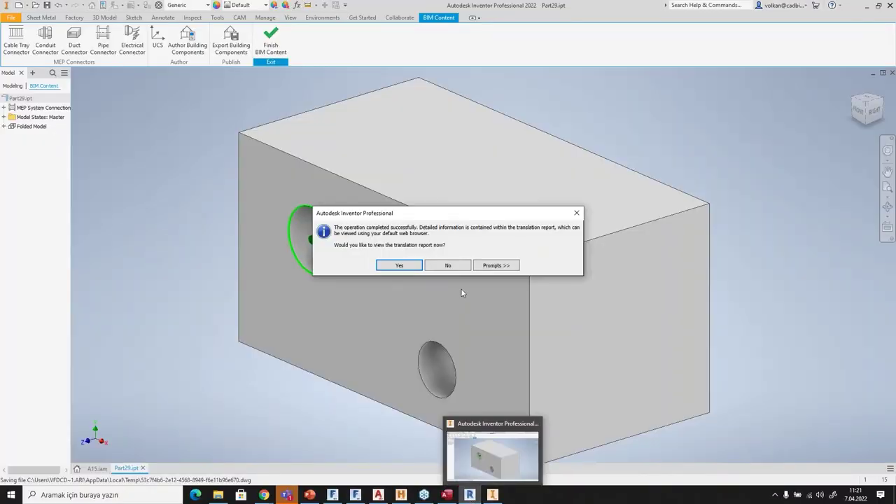
click(400, 266)
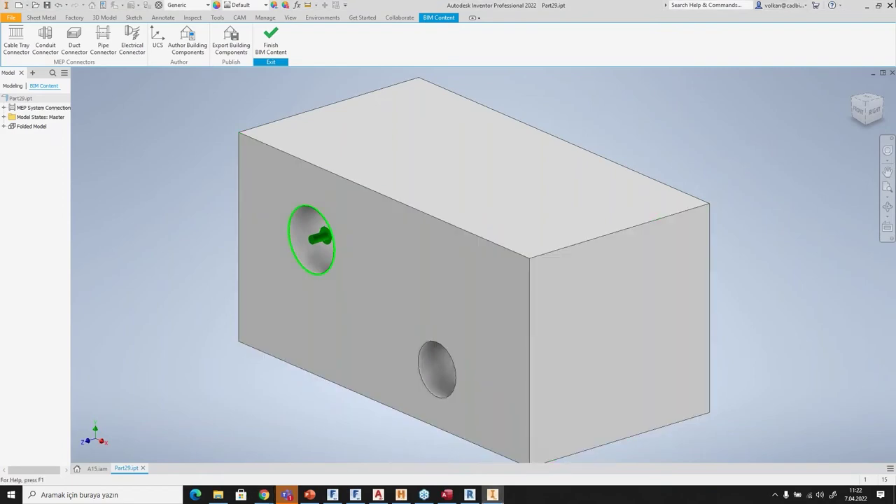
scroll(616, 368, down, 7)
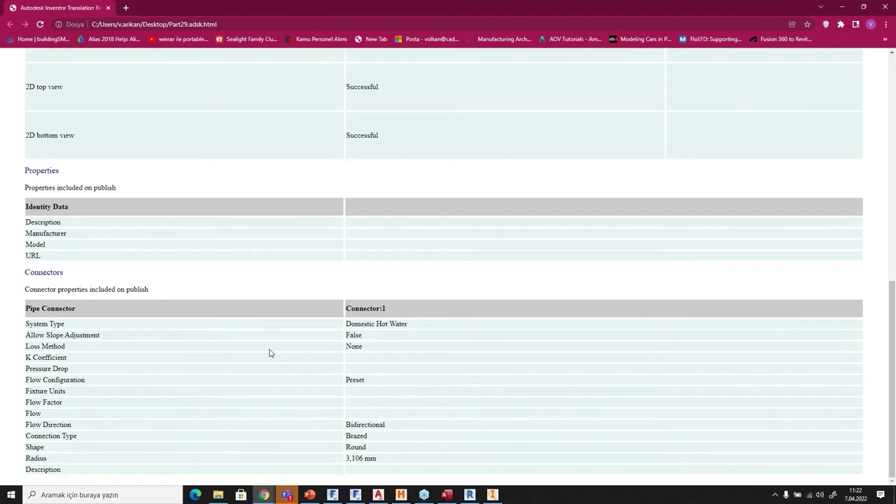
drag(411, 329, 340, 442)
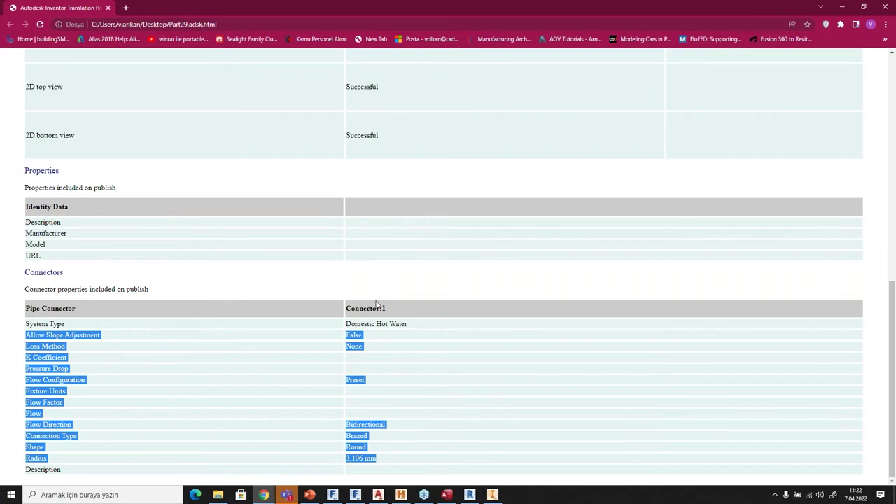
scroll(377, 303, up, 10)
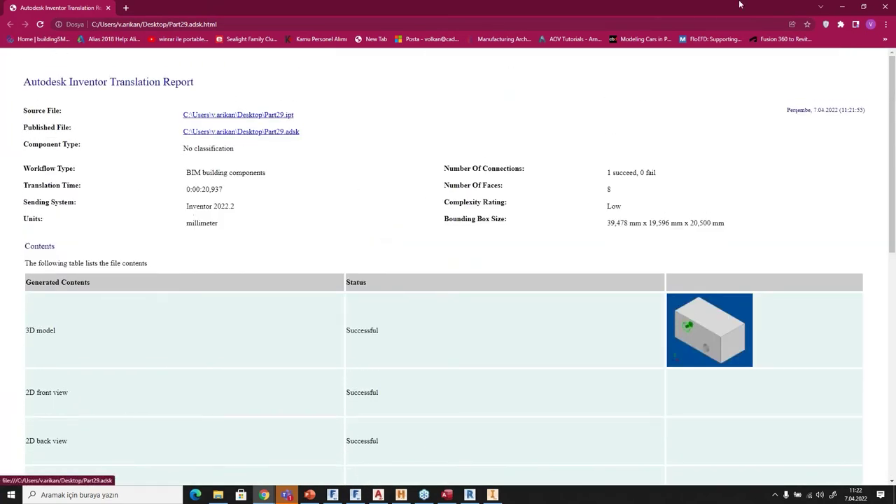
click(842, 7)
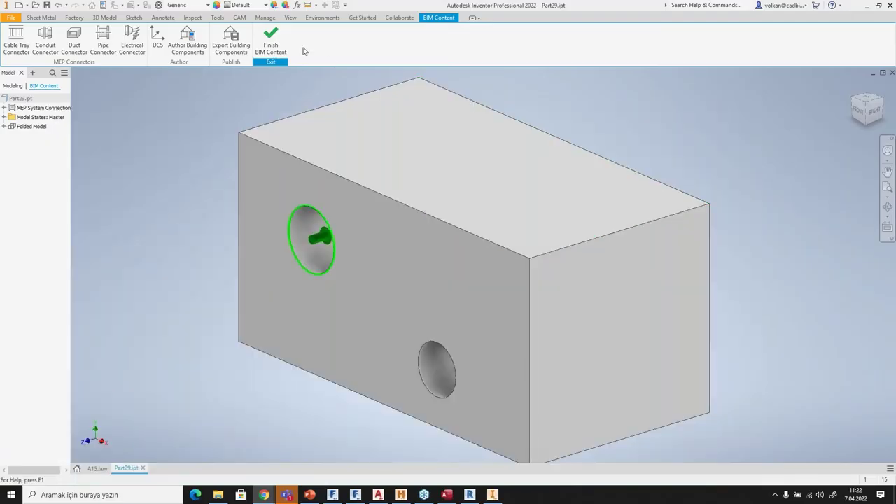
Finish the BIM Content environment and switch to the duct model's 3D view in Revit.
click(271, 43)
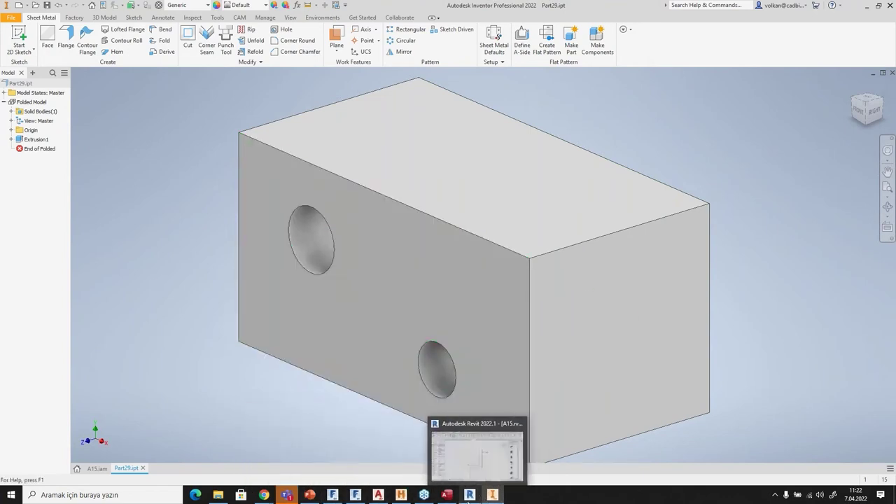
click(469, 499)
scroll(461, 340, down, 2)
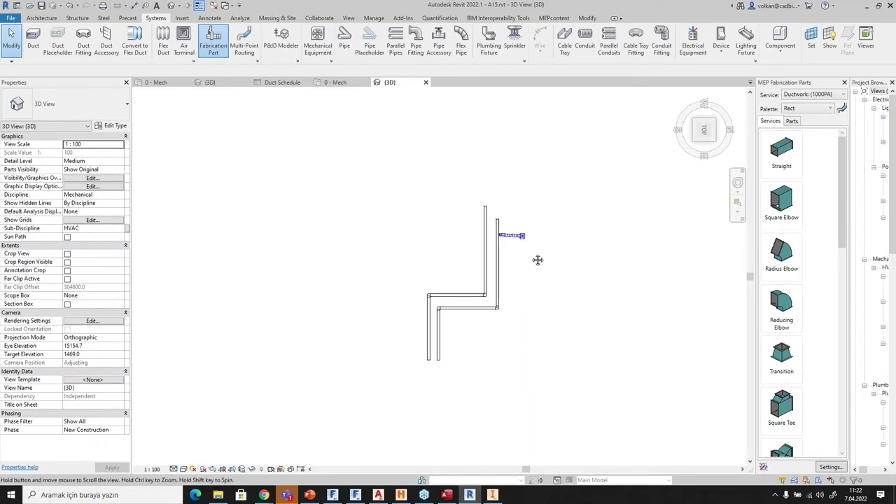
Switch to AutoCAD MEP, view the duct run in Drawing1 from the top and briefly highlight its parts.
click(378, 495)
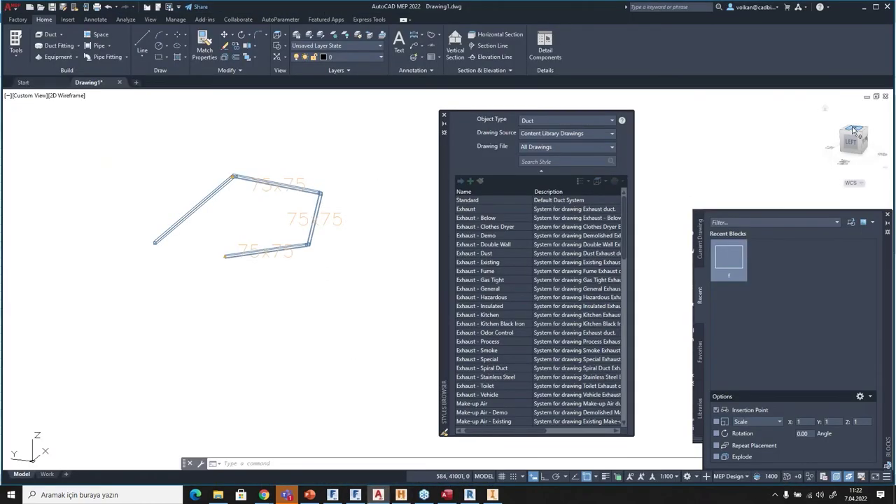
drag(851, 140, 802, 139)
key(ctrl+z)
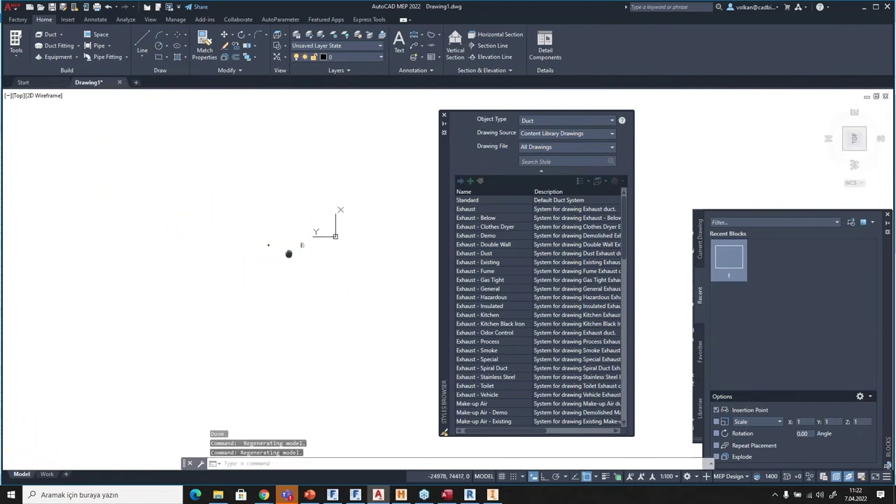
click(327, 193)
click(209, 306)
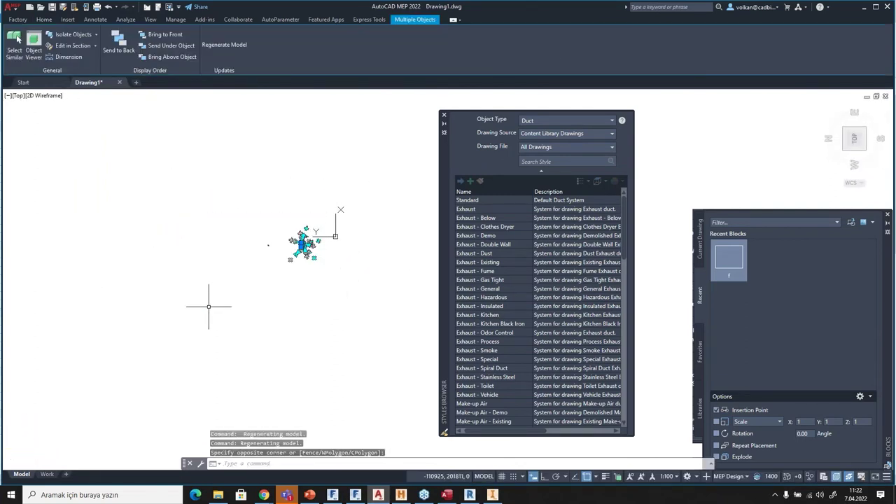
key(Escape)
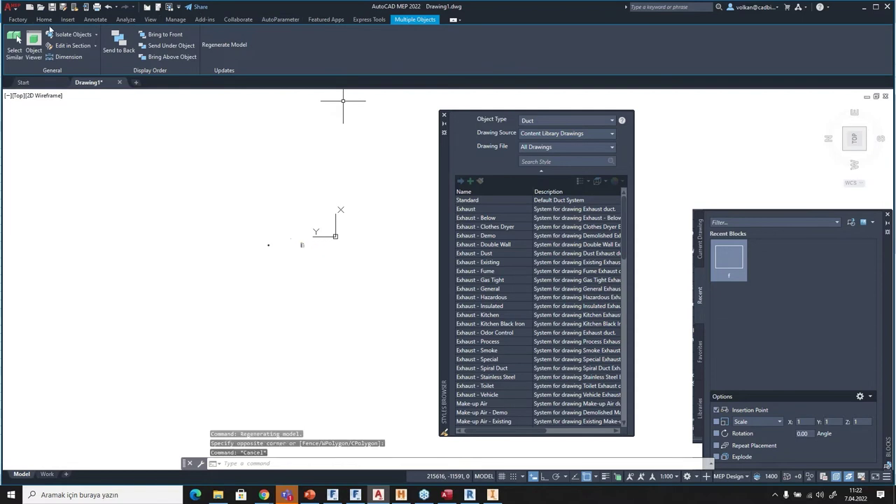
Examine the duct run in Drawing1, selecting the long straight duct and the angled duct joined at its upper corner.
scroll(302, 179, up, 5)
scroll(280, 301, up, 8)
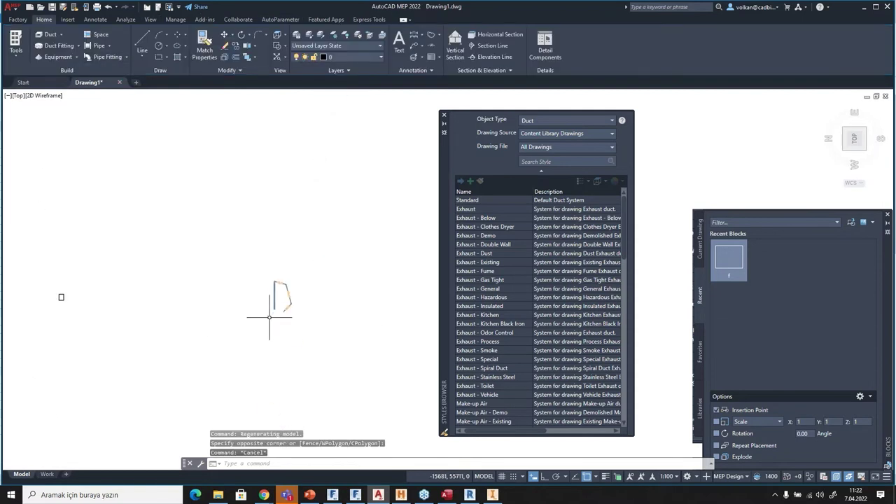
middle_drag(350, 153, 355, 308)
key(Escape)
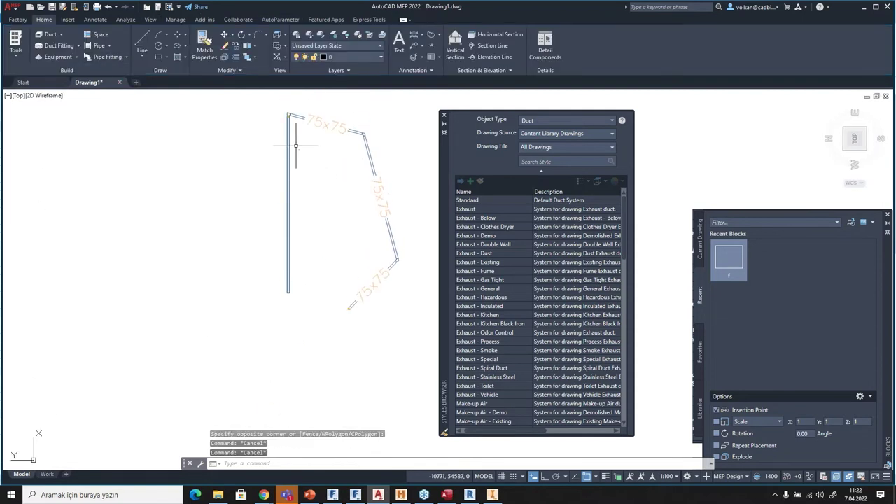
click(286, 144)
middle_drag(300, 180, 296, 208)
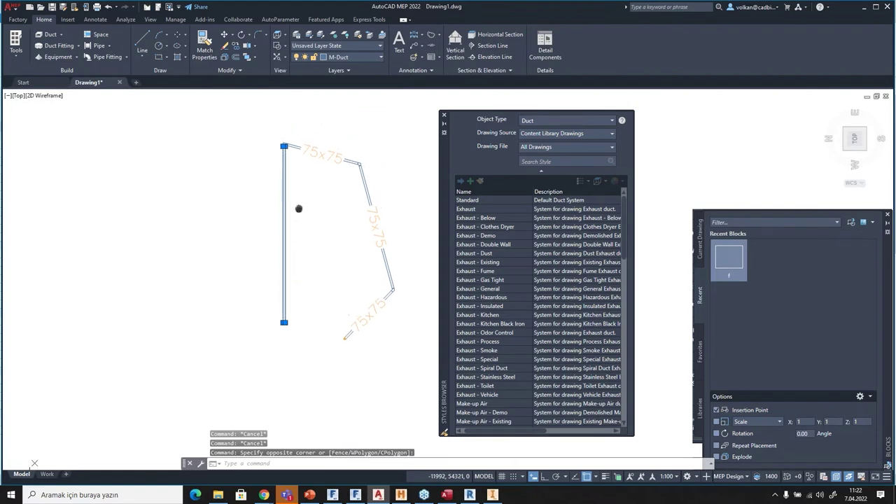
scroll(302, 146, up, 5)
scroll(302, 147, up, 3)
drag(259, 133, 235, 151)
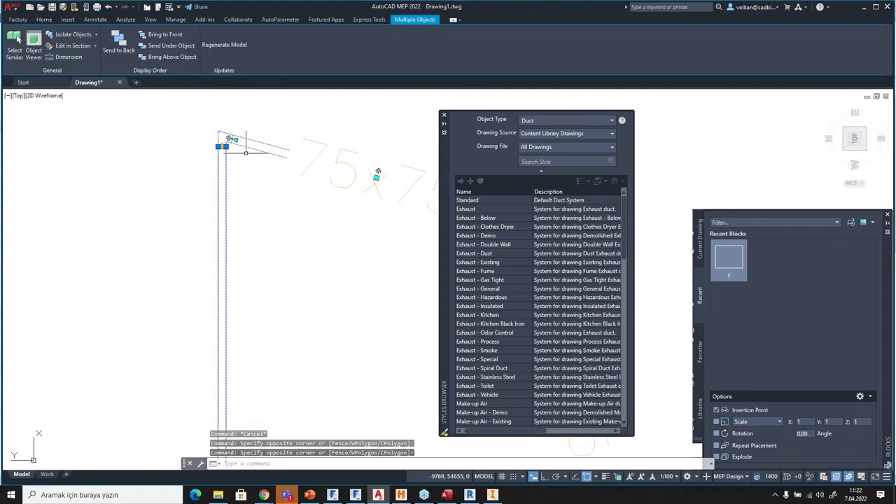
scroll(257, 174, down, 5)
middle_drag(290, 225, 216, 250)
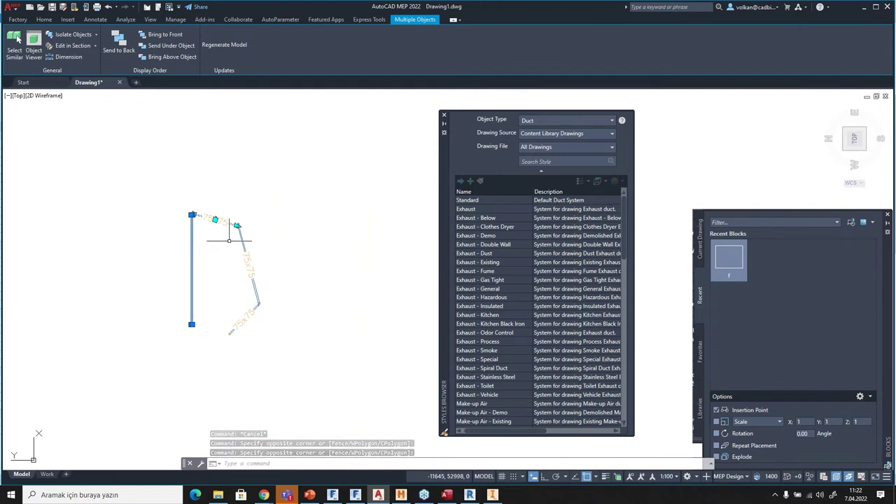
Clear the duct selection and open the drawing's layer list.
key(Escape)
scroll(228, 249, up, 3)
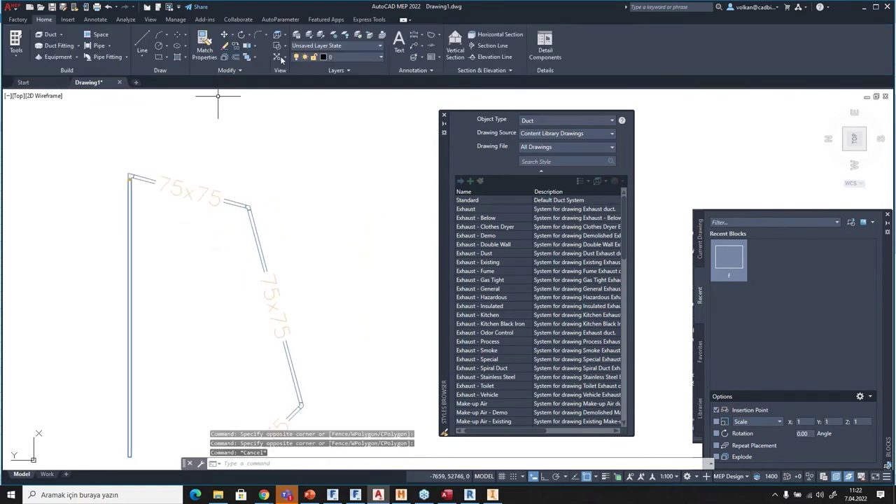
click(354, 57)
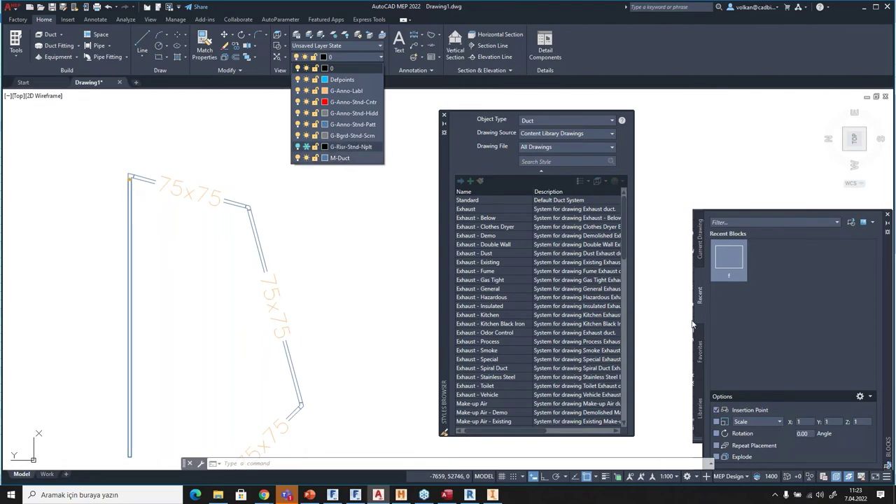
Switch to Revit and delete all ducts and connected elements in the 3D view of A15.rvt.
click(468, 496)
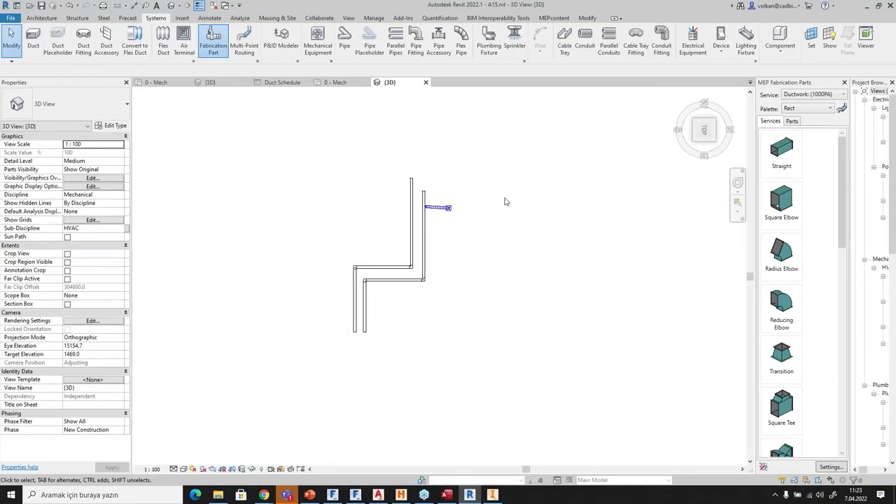
middle_drag(478, 242, 521, 241)
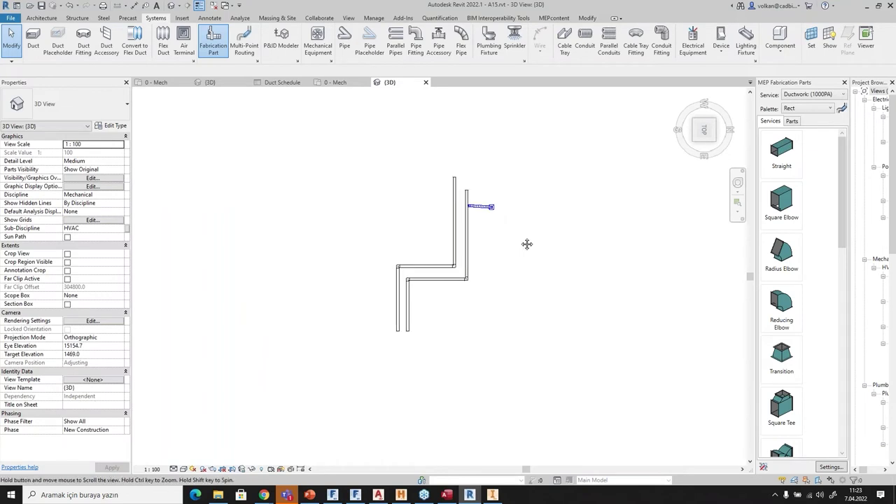
drag(529, 147, 316, 334)
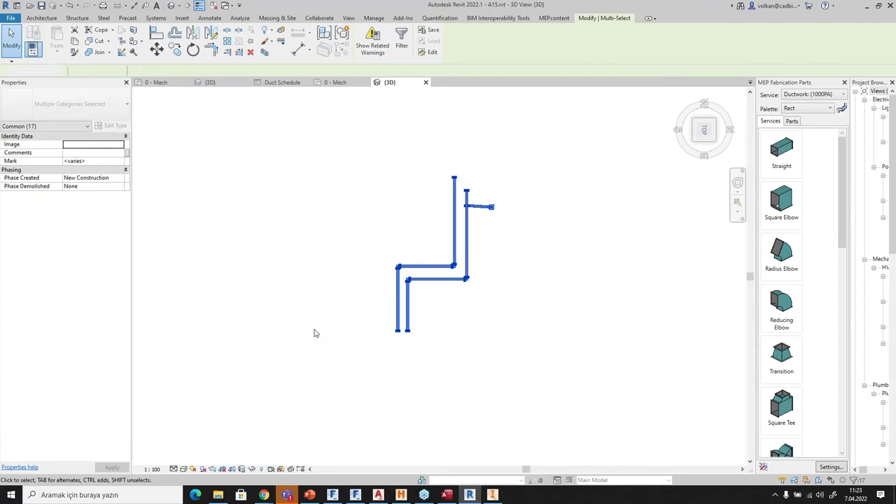
key(Delete)
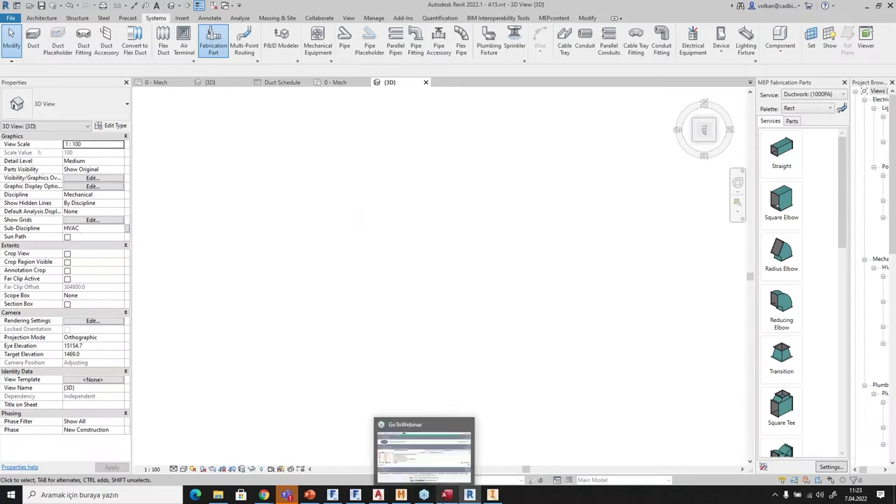
Switch to Inventor and view the Part29.ipt block with its two holes.
click(488, 434)
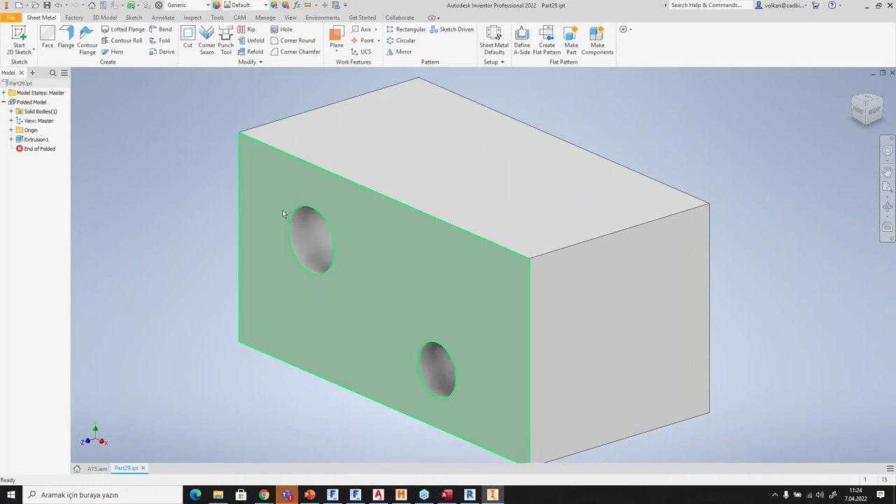
scroll(378, 328, down, 5)
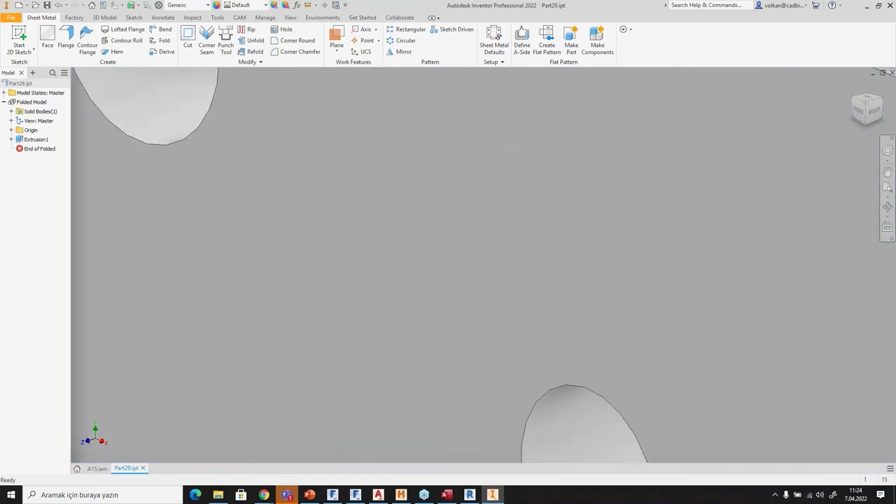
scroll(273, 314, up, 10)
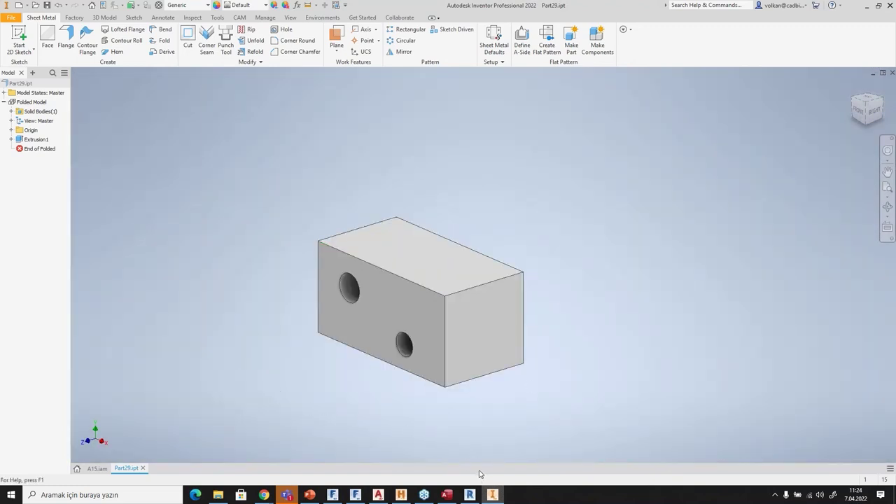
Switch back to Revit and open the MEPcontent Browser.
mouse_move(472, 487)
click(461, 453)
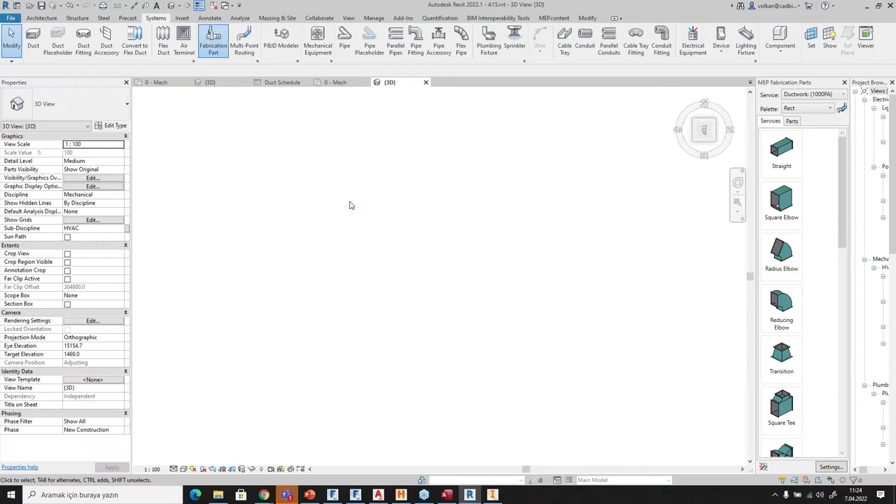
click(560, 18)
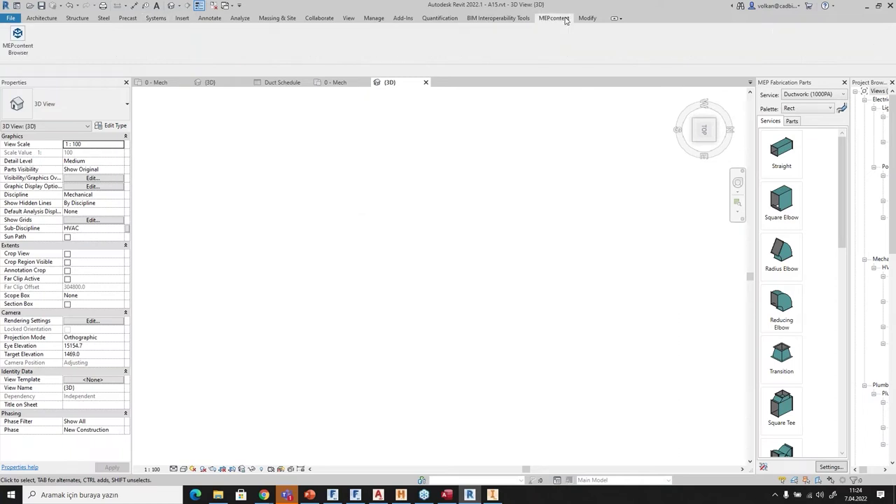
click(18, 41)
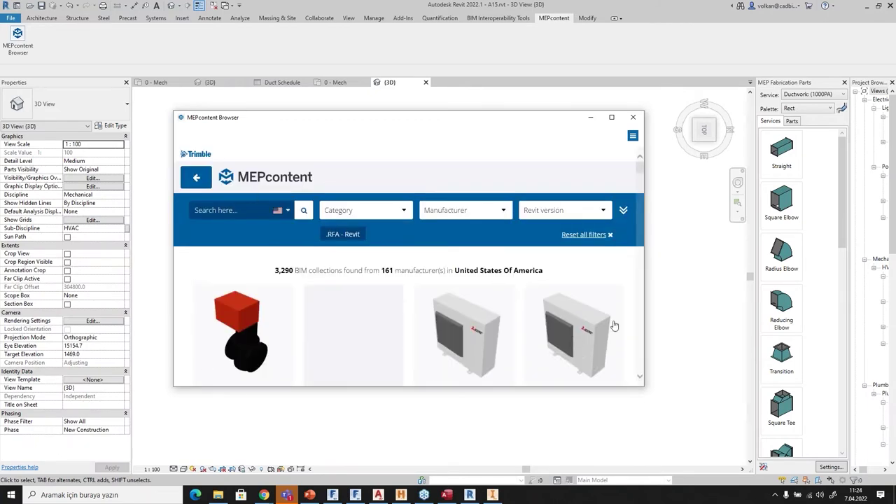
Browse the MEPcontent catalogue of Revit families in a maximized window, looking over equipment such as heat pumps, coolers and fire dampers.
scroll(472, 262, down, 5)
scroll(472, 262, up, 1)
mouse_move(476, 261)
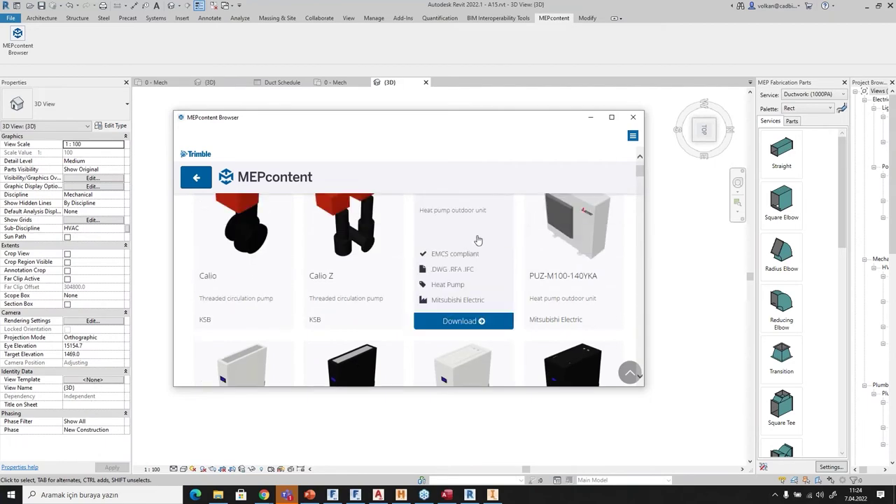
click(611, 118)
scroll(448, 250, up, 2)
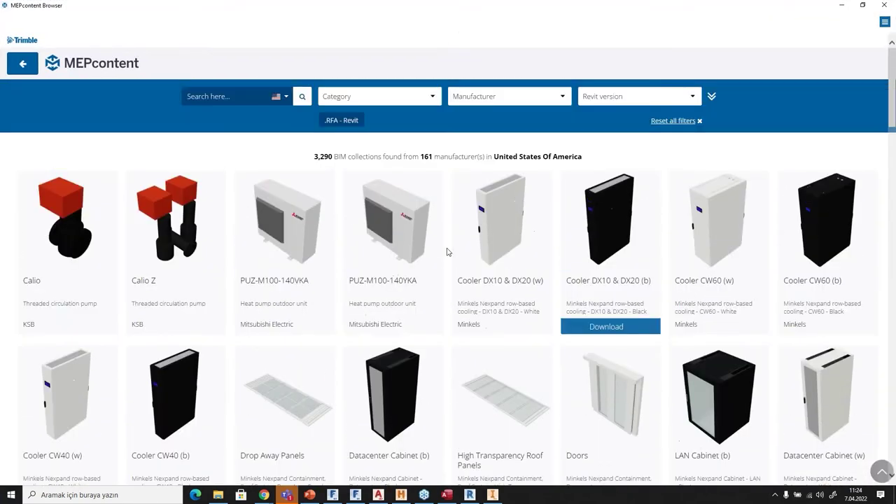
mouse_move(372, 320)
scroll(372, 320, down, 15)
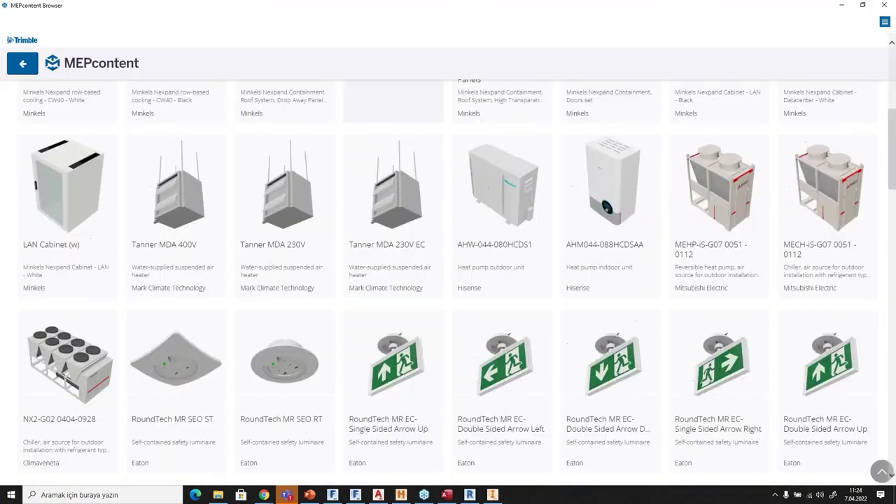
scroll(479, 336, down, 1)
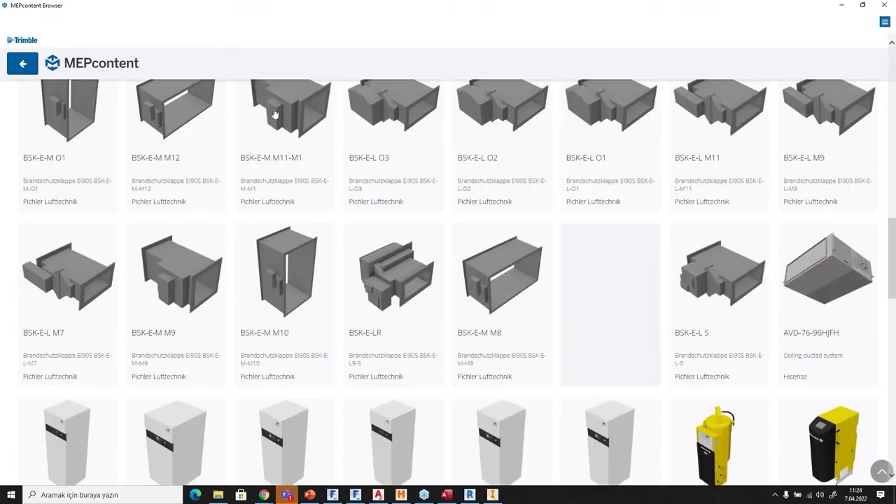
scroll(607, 294, up, 15)
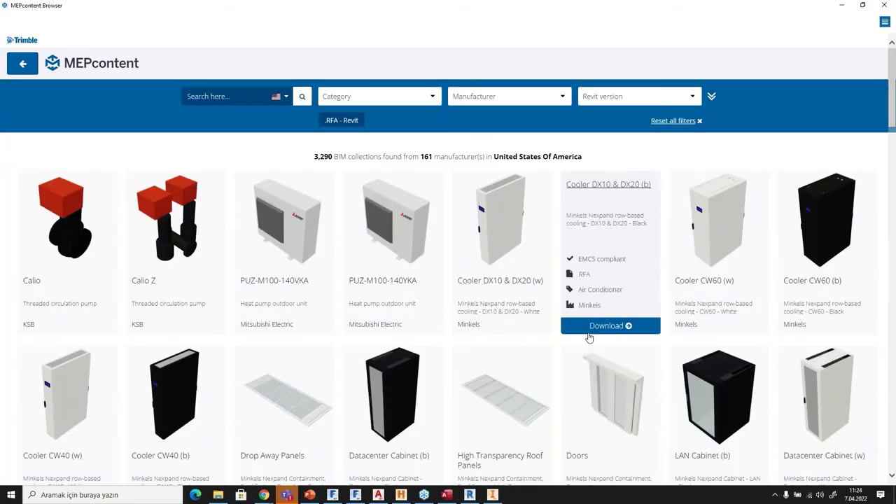
scroll(588, 336, down, 4)
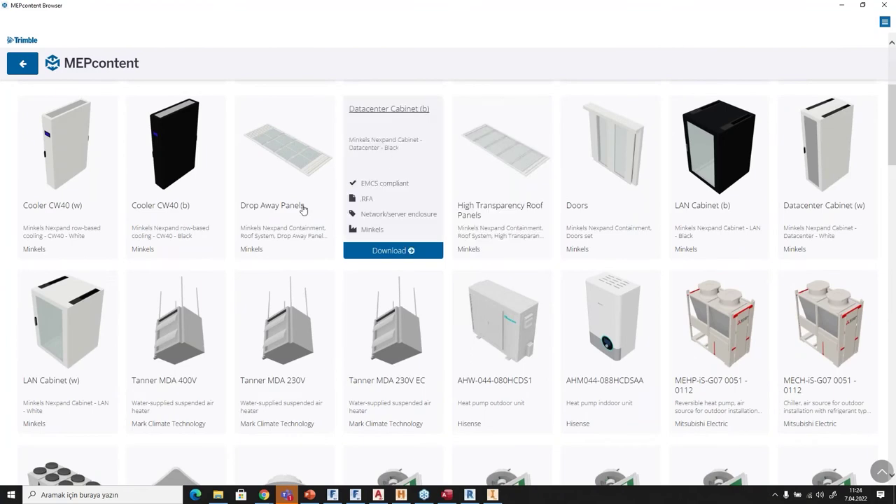
Restore the MEPcontent Browser to a smaller window, move it aside and minimize it.
click(872, 5)
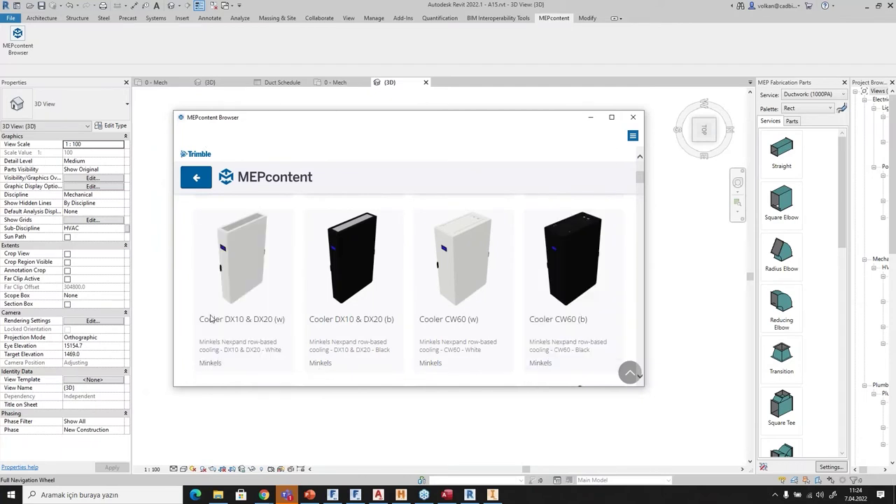
drag(509, 124, 569, 151)
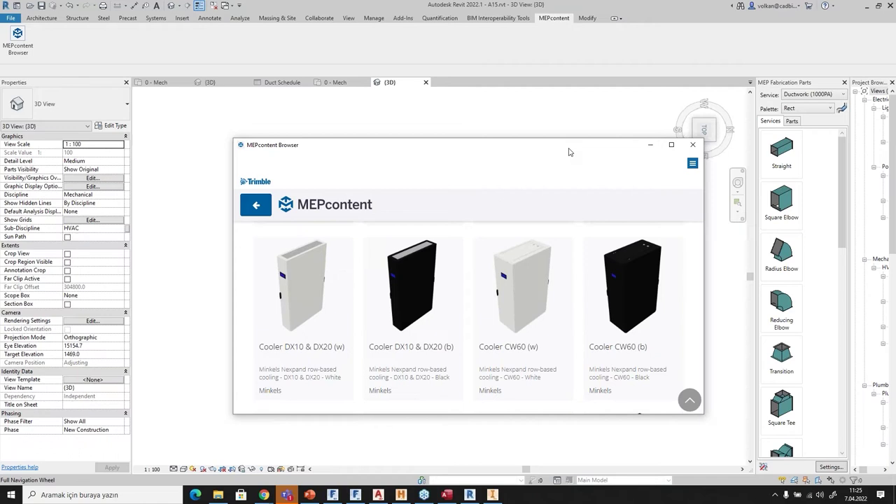
click(650, 148)
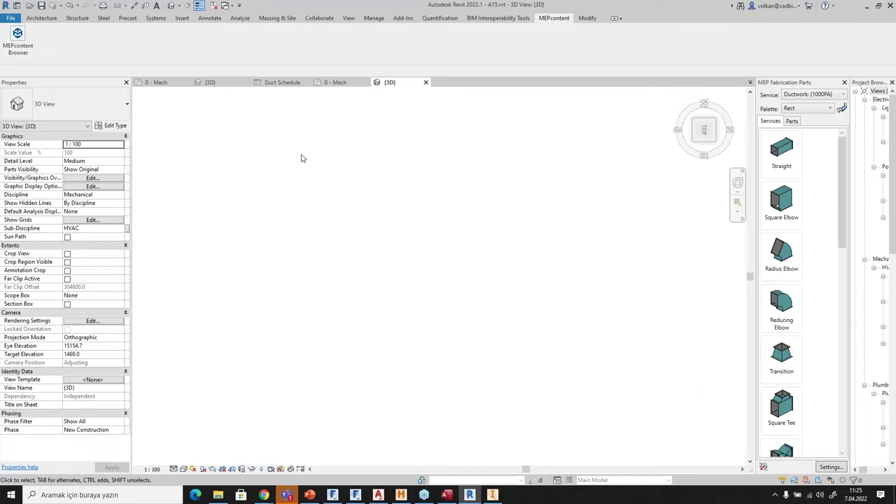
Show the Duct Schedule of WERWE.rvt, and switch by way of Inventor to the manual nest in CAMduct.
click(242, 18)
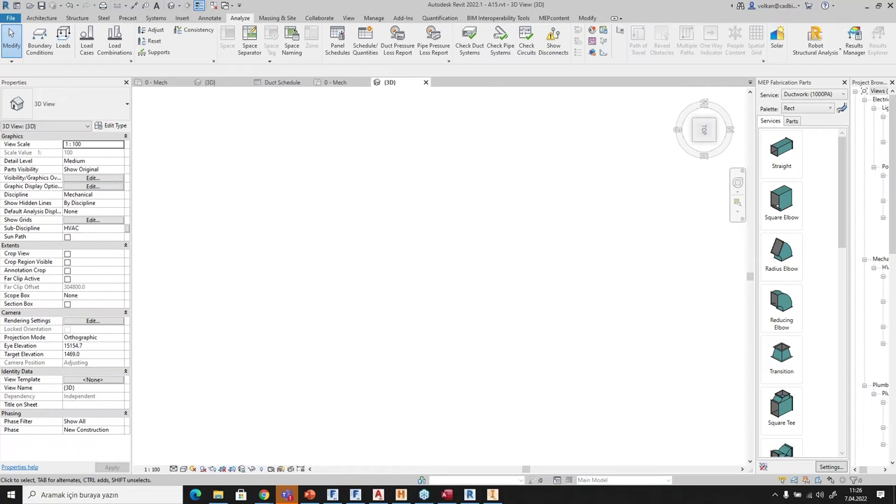
click(285, 82)
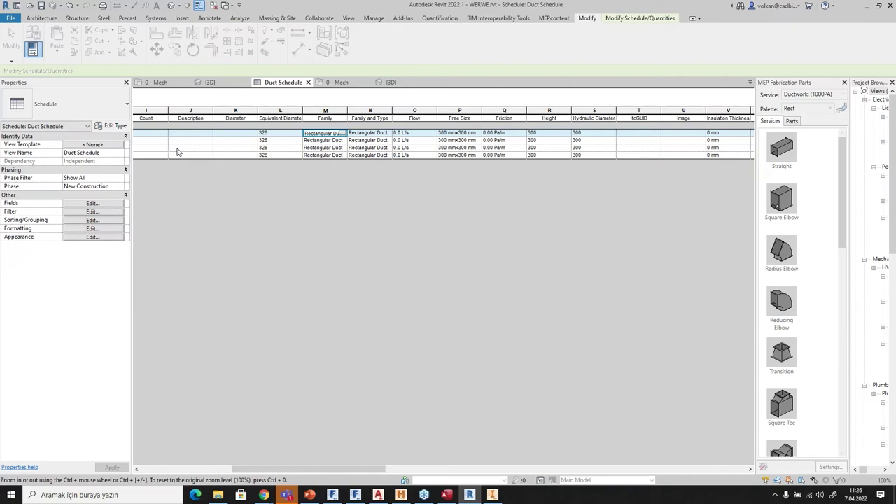
click(476, 499)
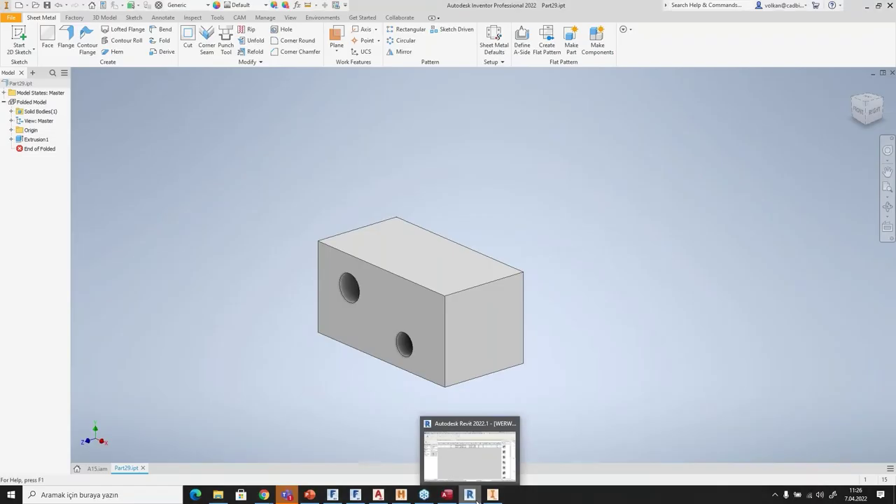
click(335, 495)
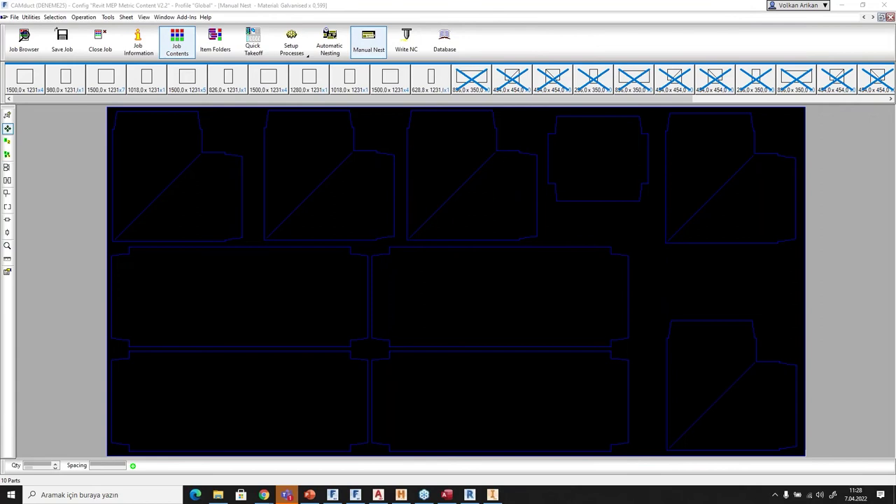
Switch to Revit, show the {3D} view of WERWE.rvt and end the fabrication part placement and multi-point routing.
click(470, 495)
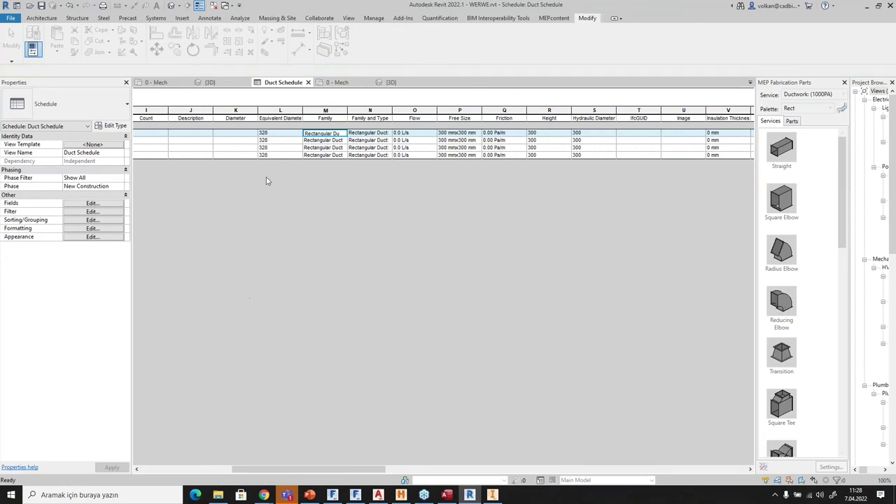
click(222, 84)
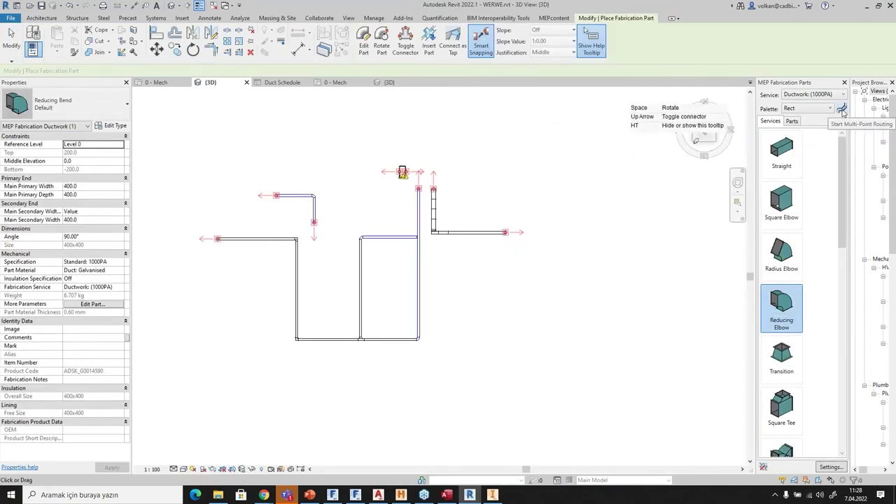
key(Escape)
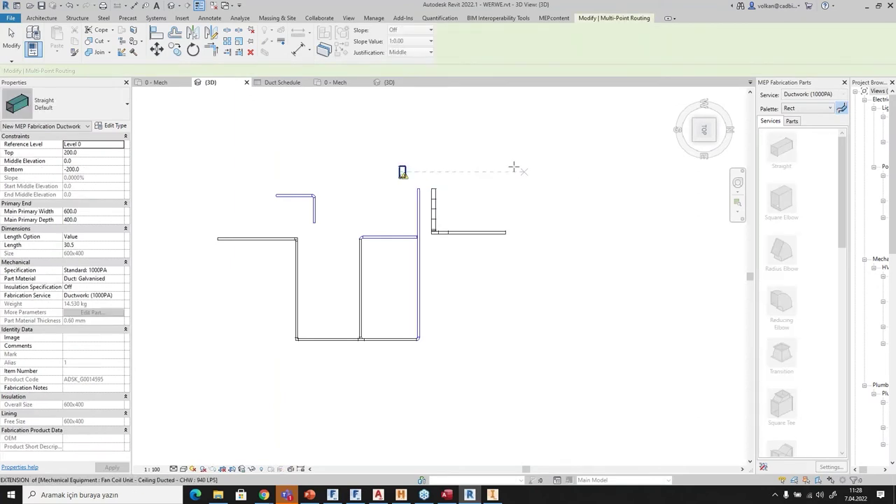
key(Escape)
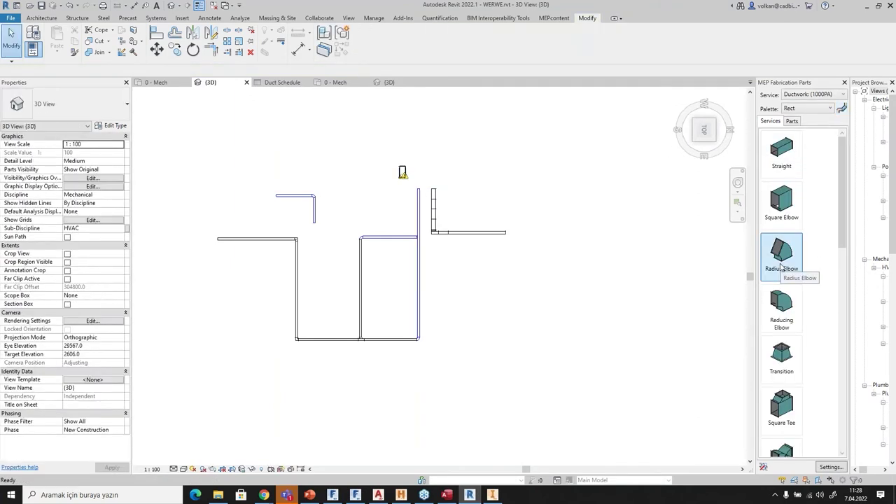
Place a 400x400 Radius Elbow fabrication part with a 30° angle on the open east end of the horizontal duct.
click(780, 259)
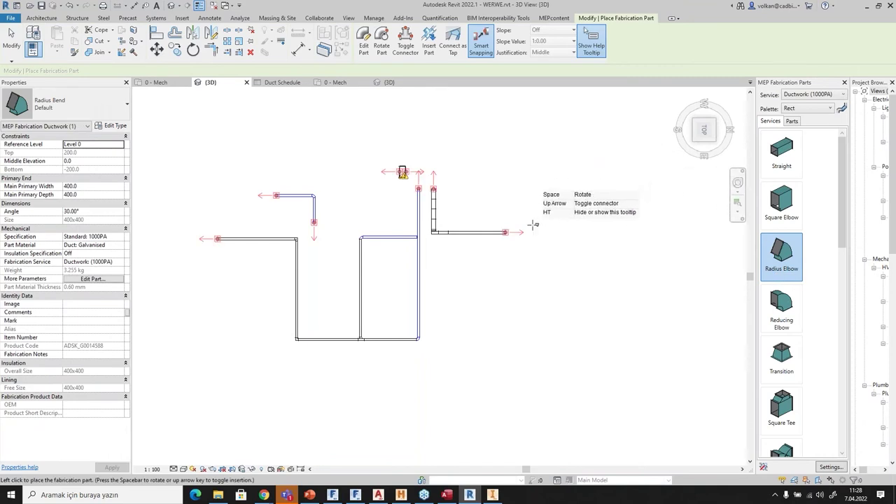
scroll(519, 234, up, 5)
click(482, 224)
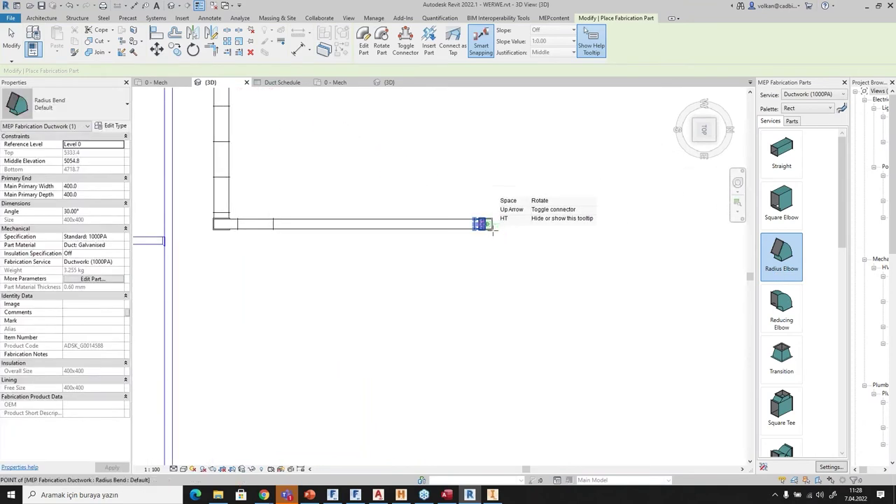
key(Escape)
Examine the type properties of the placed radius bend and close them without changes.
click(481, 224)
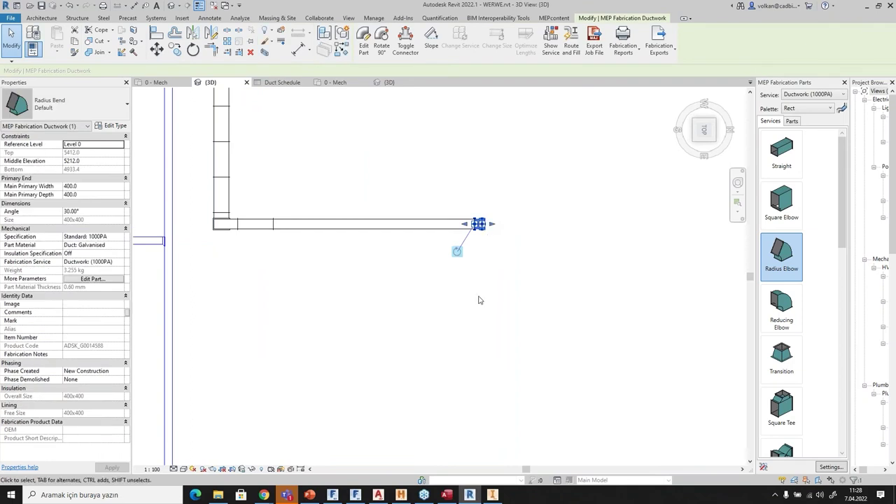
click(117, 126)
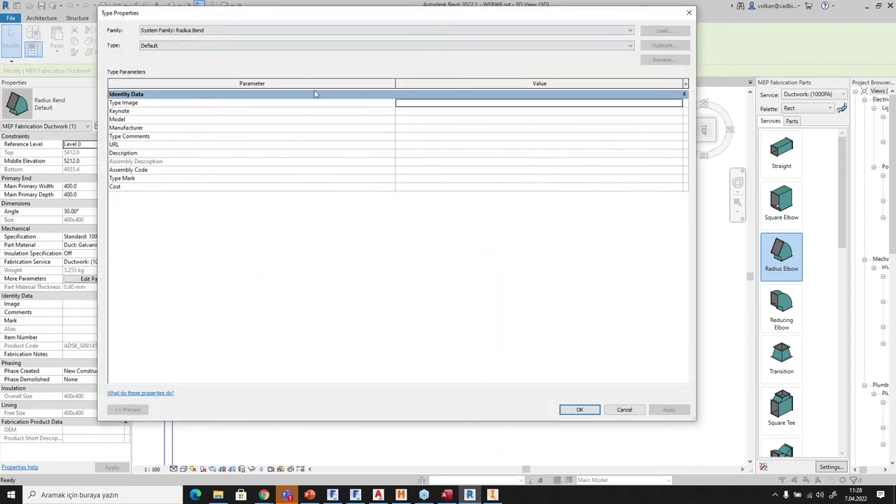
click(624, 410)
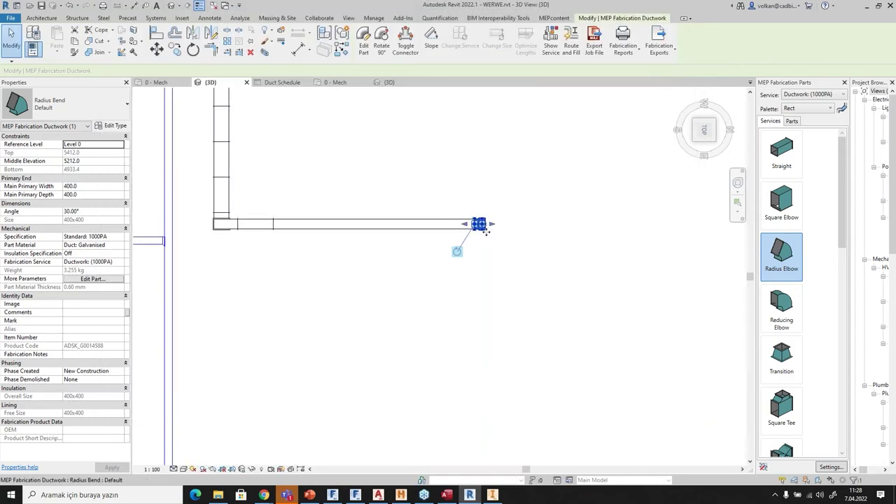
scroll(491, 238, up, 5)
key(Escape)
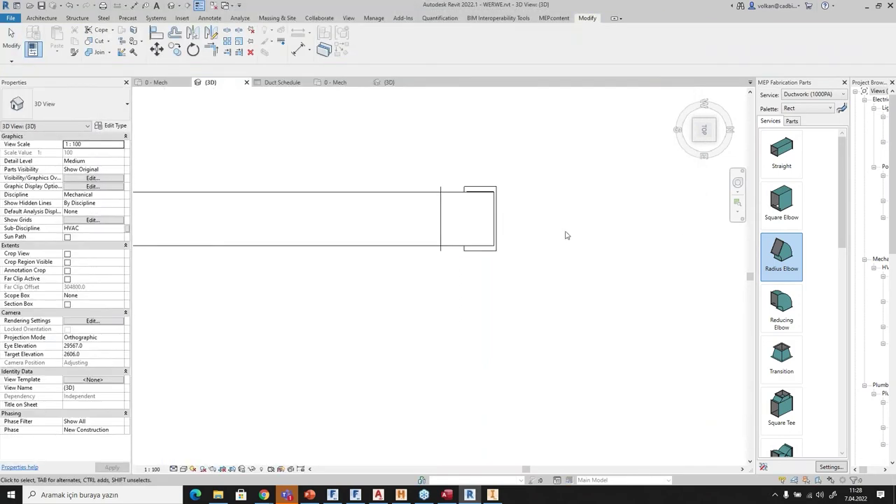
Examine the type properties of the Rectangular Medium Radius Bend - Flanged fitting on the separate L-shaped duct run.
middle_drag(538, 182, 831, 274)
scroll(830, 274, down, 1)
scroll(477, 232, down, 2)
scroll(477, 232, down, 2)
scroll(486, 278, down, 1)
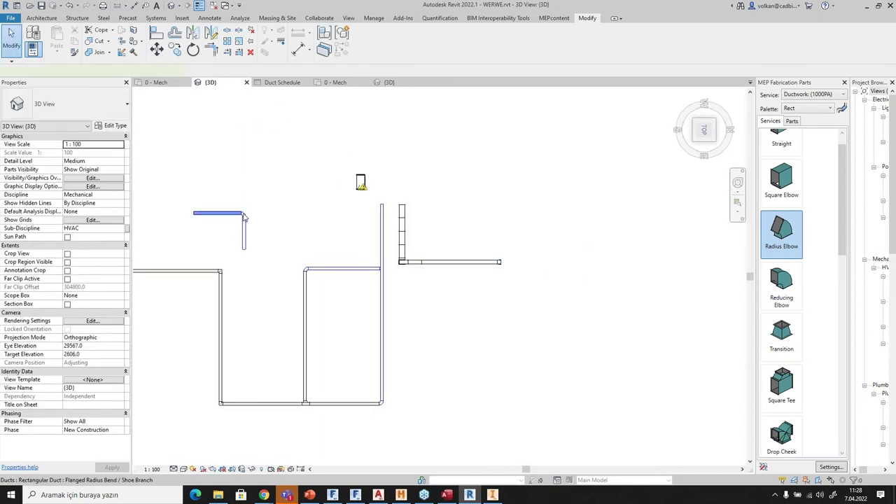
scroll(244, 217, up, 3)
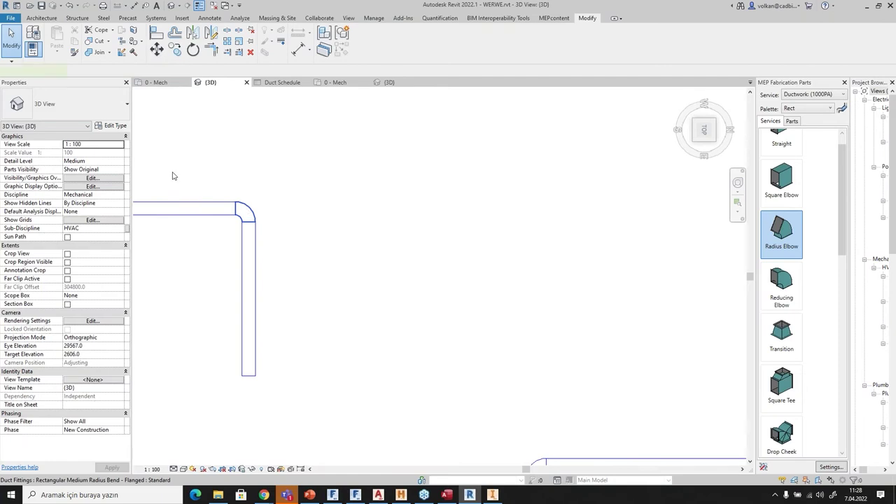
click(245, 211)
click(112, 126)
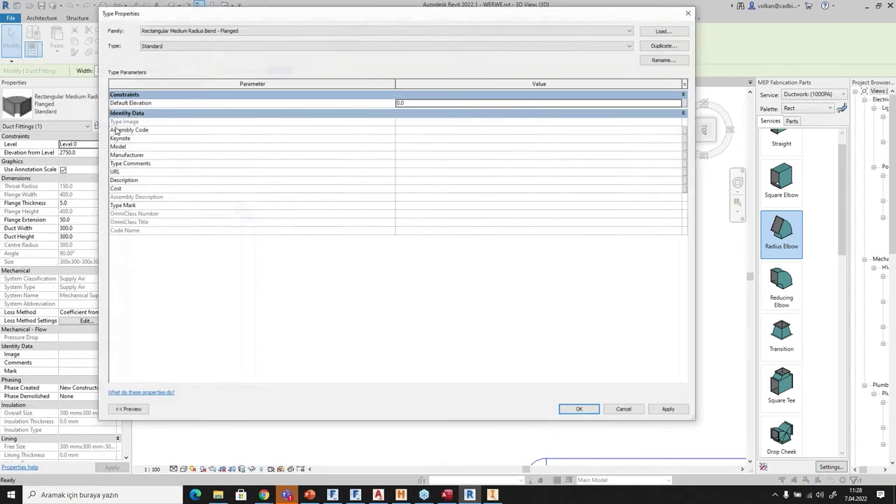
click(626, 412)
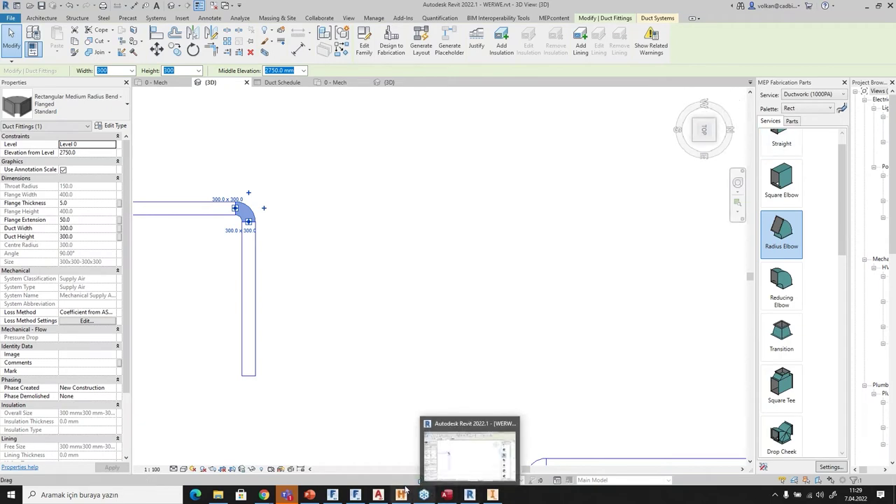
Switch to CAMduct and open the job ORNEK1.MAJ, saving the open job DENEME25.MAJ.
click(346, 496)
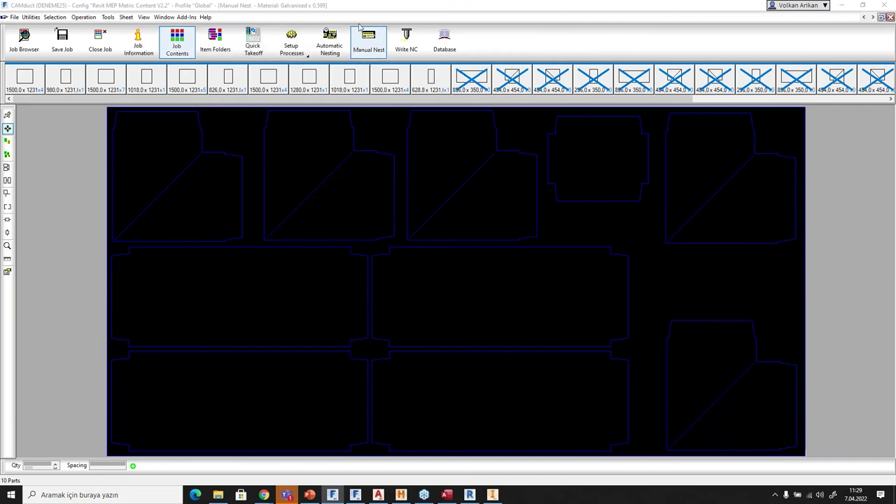
click(14, 17)
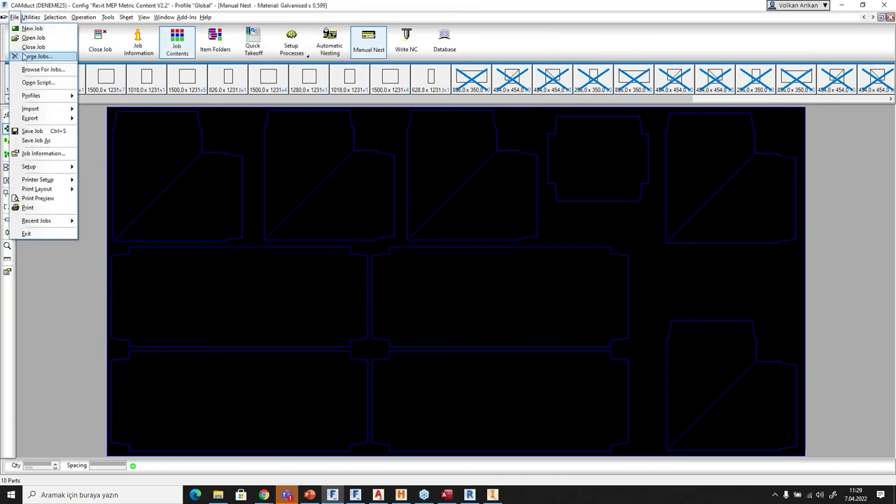
click(28, 38)
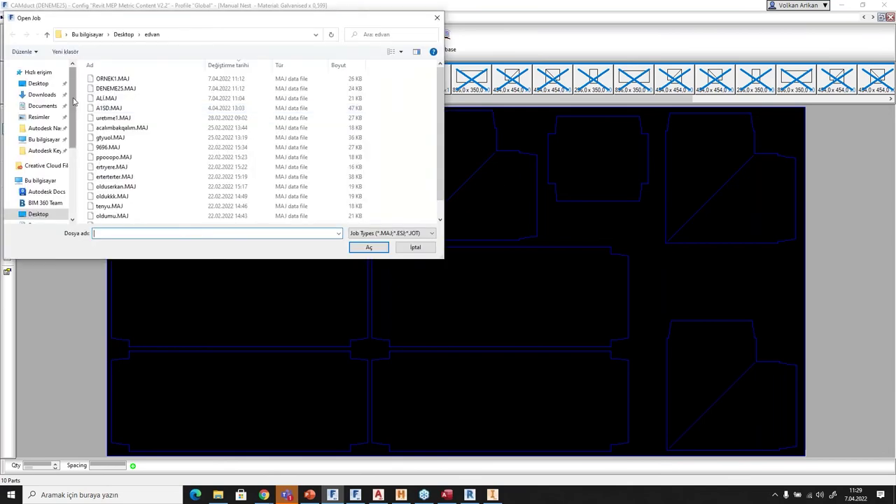
double_click(113, 79)
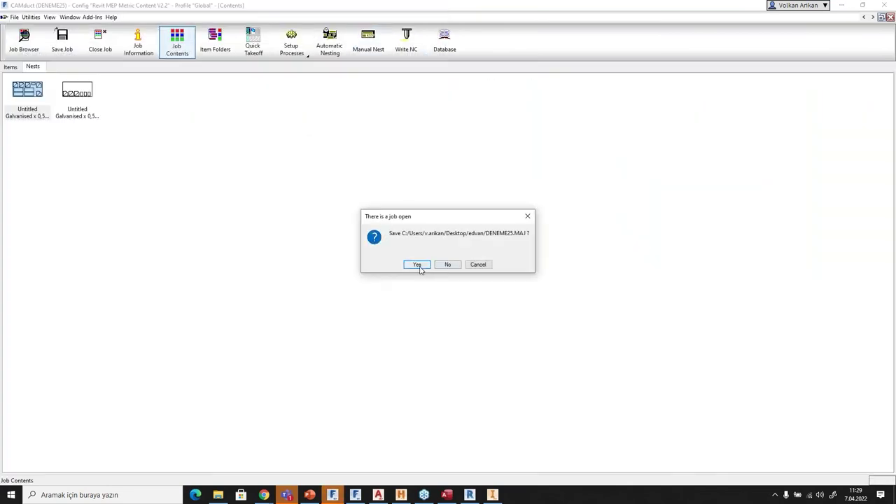
click(417, 265)
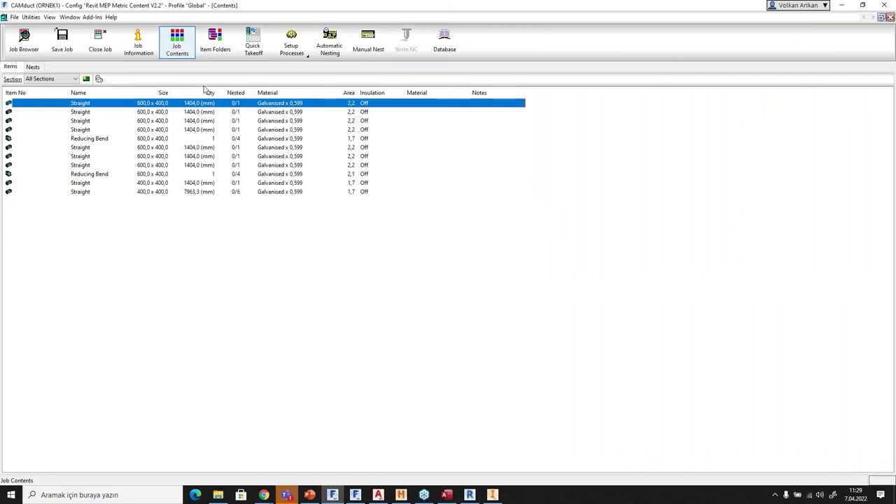
Start automatic nesting for all items in the job, reviewing the auto stitching, autonest and rotary nest settings without changing them.
drag(86, 212, 29, 108)
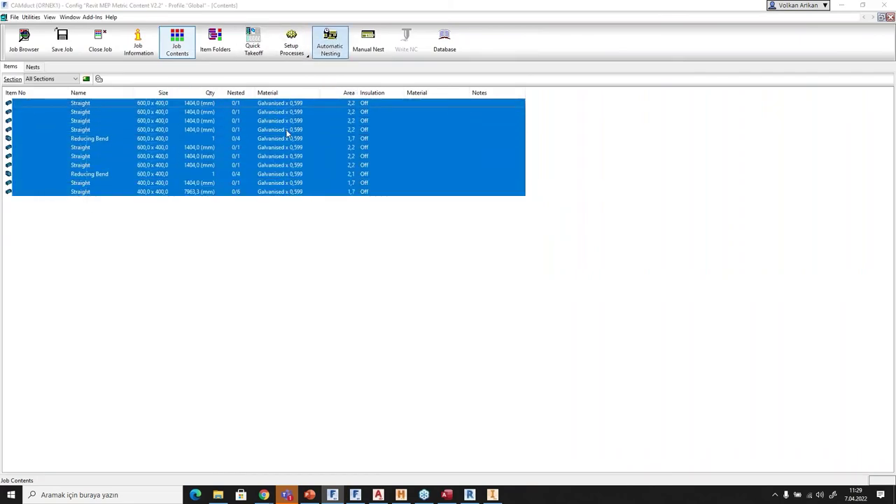
click(330, 43)
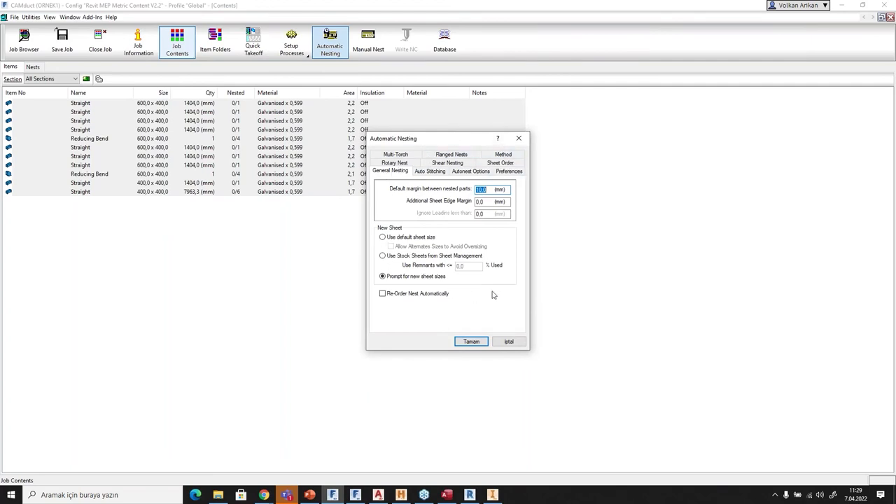
click(429, 171)
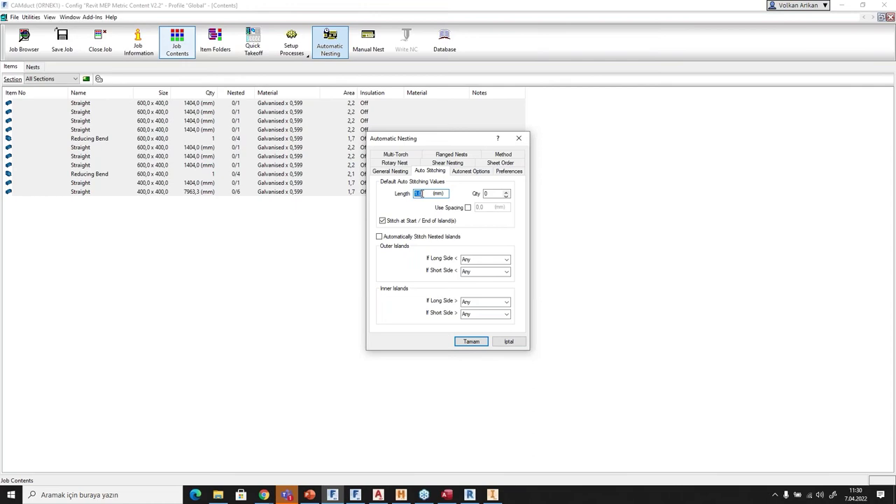
click(471, 172)
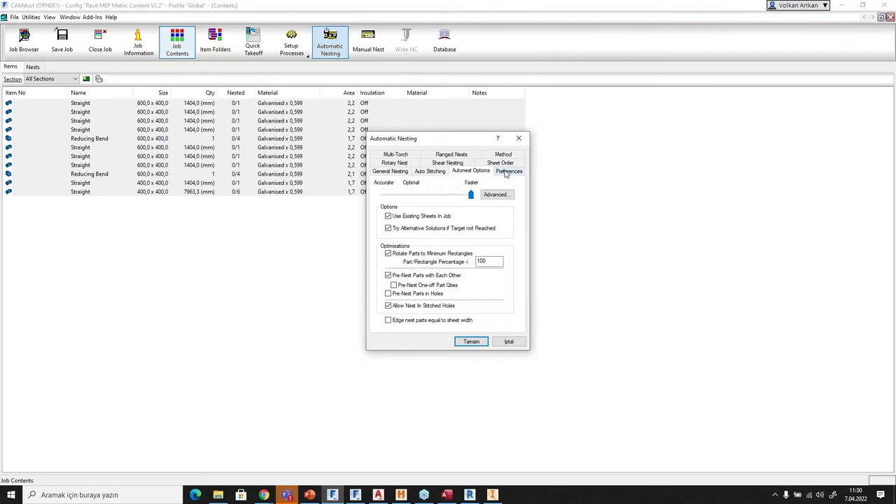
click(399, 163)
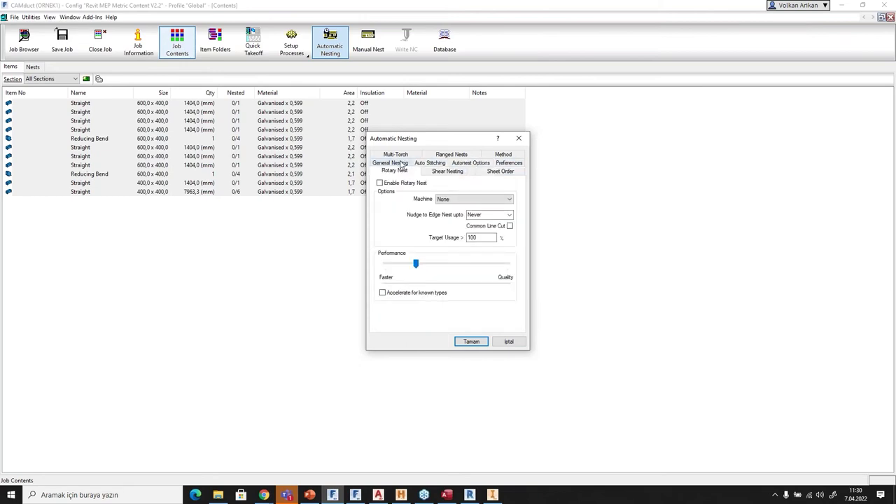
click(451, 155)
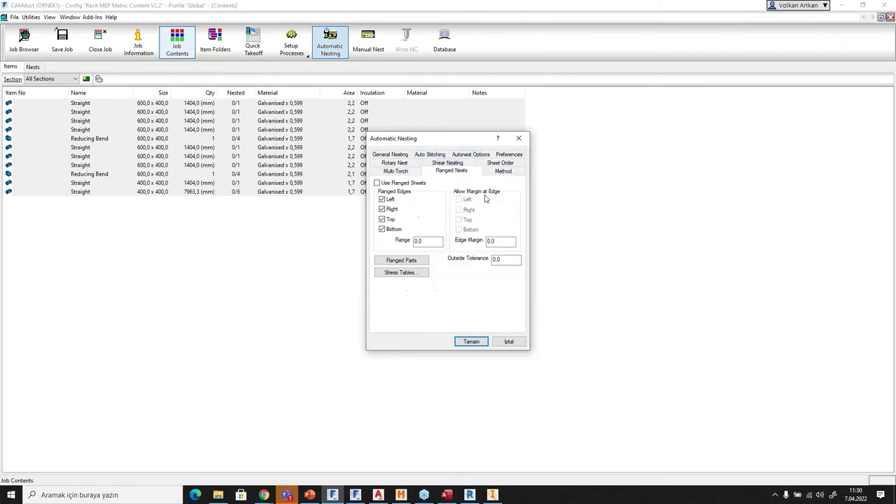
click(471, 342)
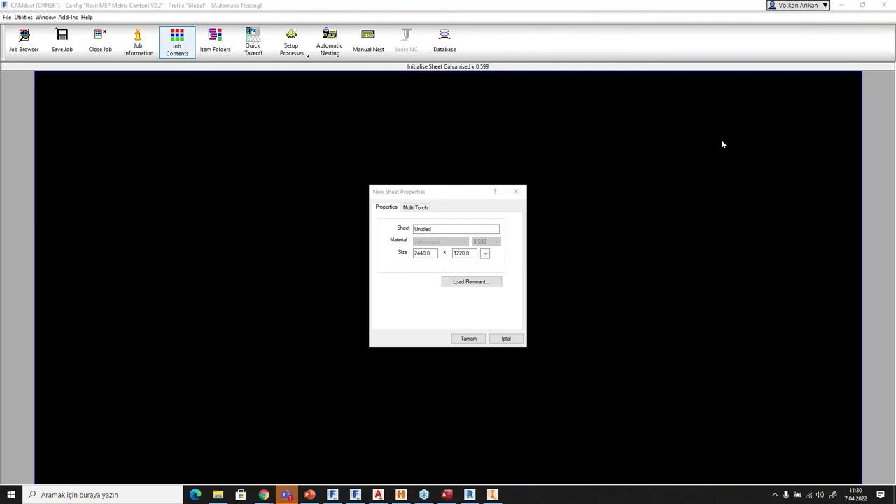
Cancel the new sheet setup, then decline stopping the automatic nesting.
click(506, 339)
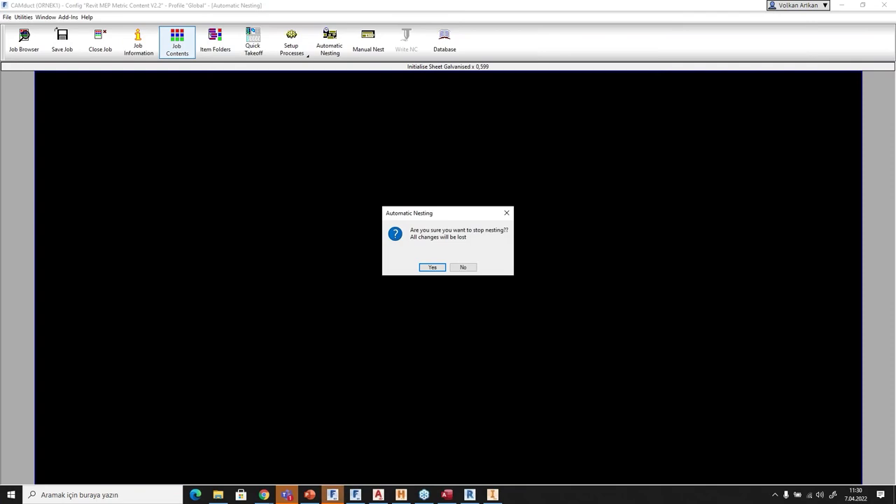
mouse_move(264, 495)
click(264, 495)
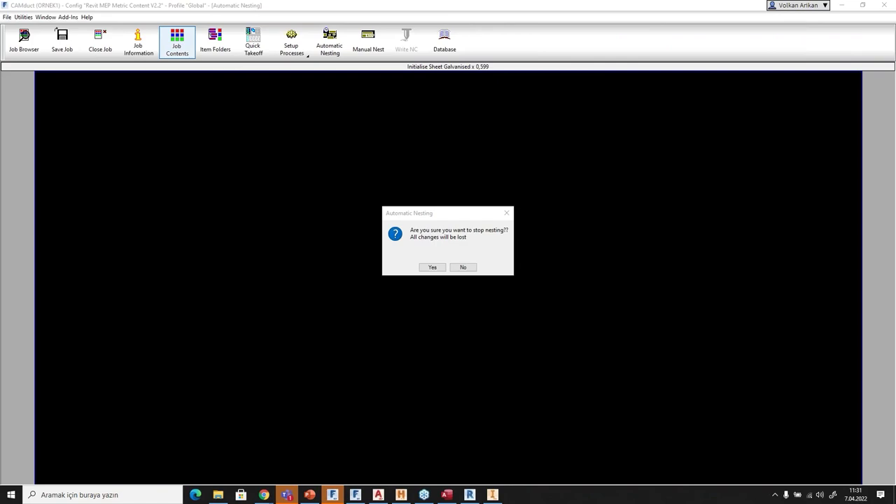
click(463, 267)
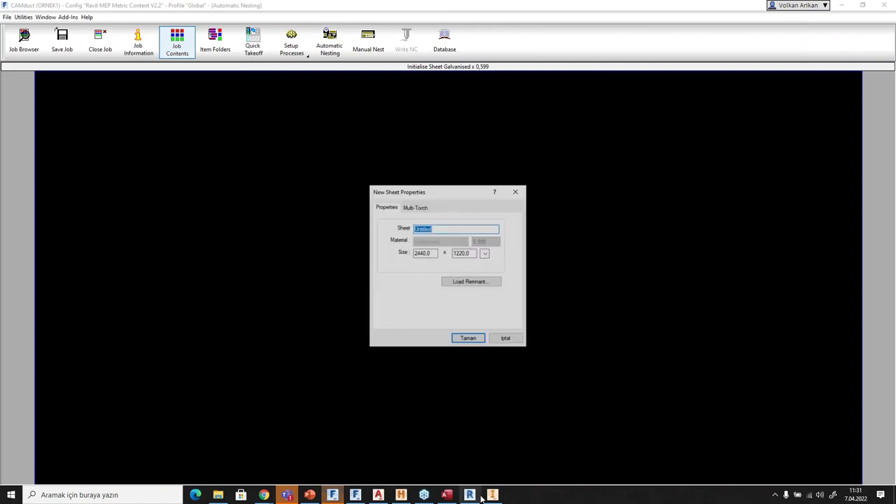
Switch to Inventor, examine the file types available for opening, including Revit Project Files, and cancel without opening a file.
click(493, 495)
click(19, 23)
click(33, 78)
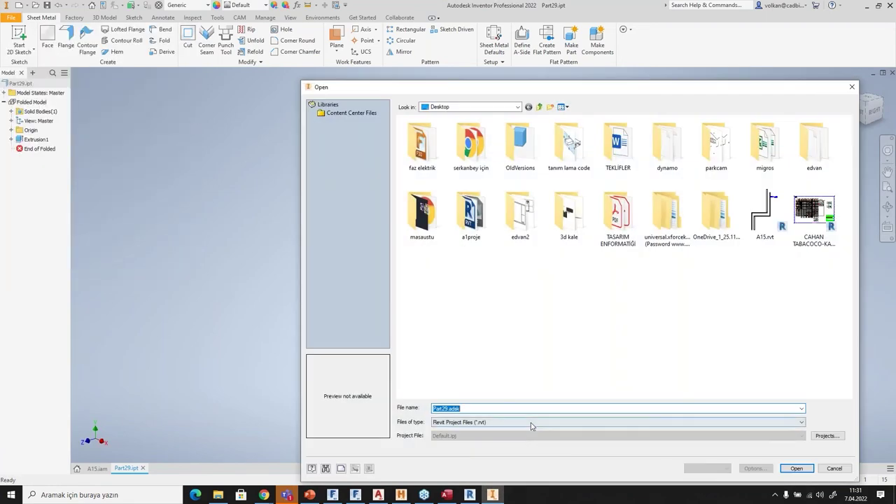
click(531, 422)
click(673, 92)
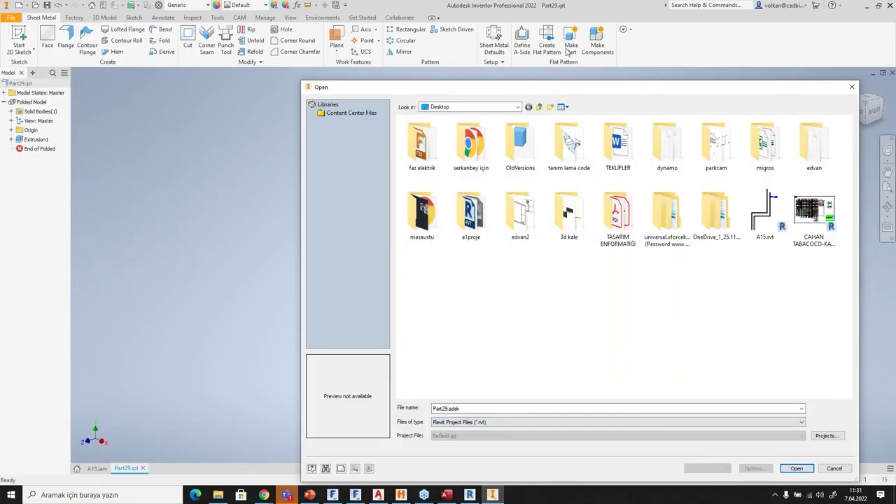
drag(607, 87, 485, 28)
click(474, 363)
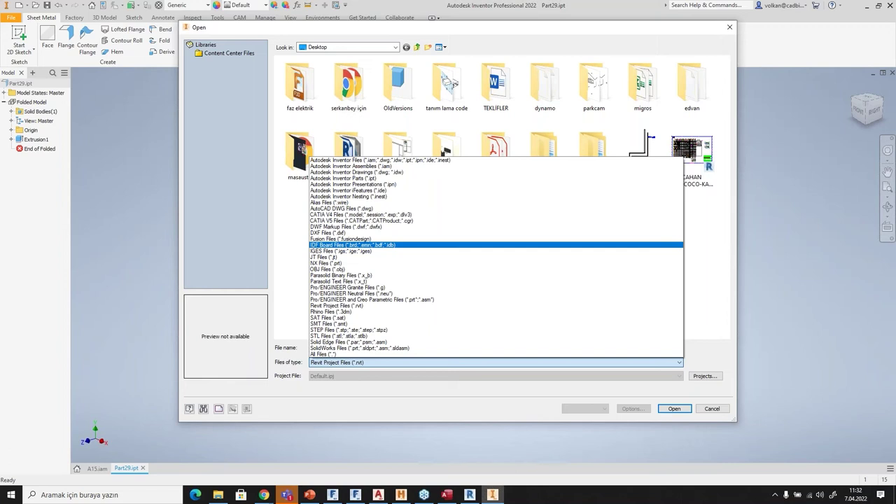
click(726, 414)
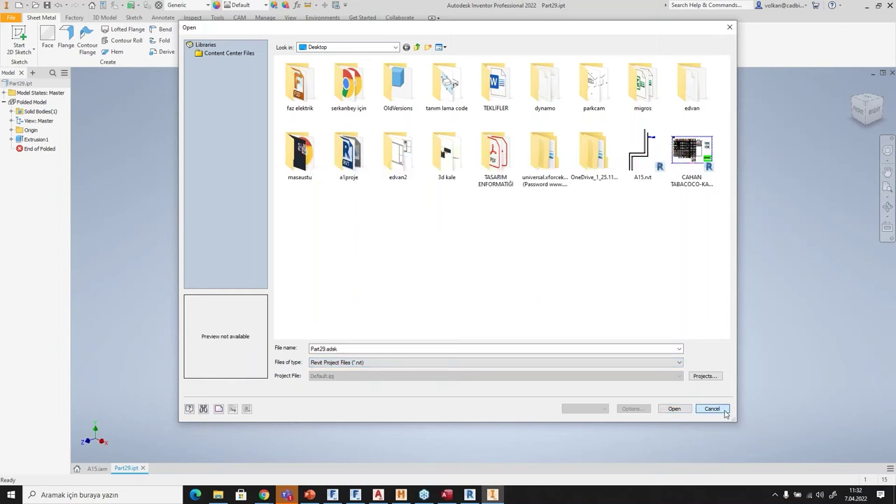
click(713, 409)
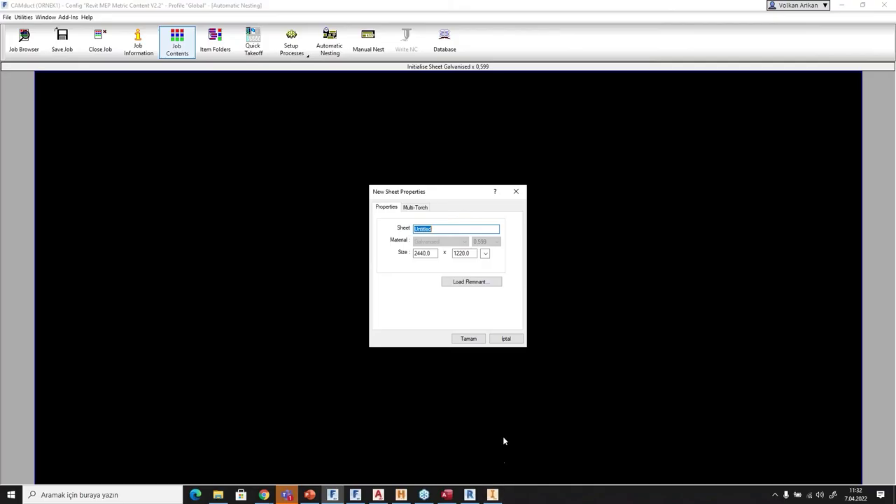
Cancel the new sheet setup and stop the automatic nesting, discarding its changes.
click(514, 340)
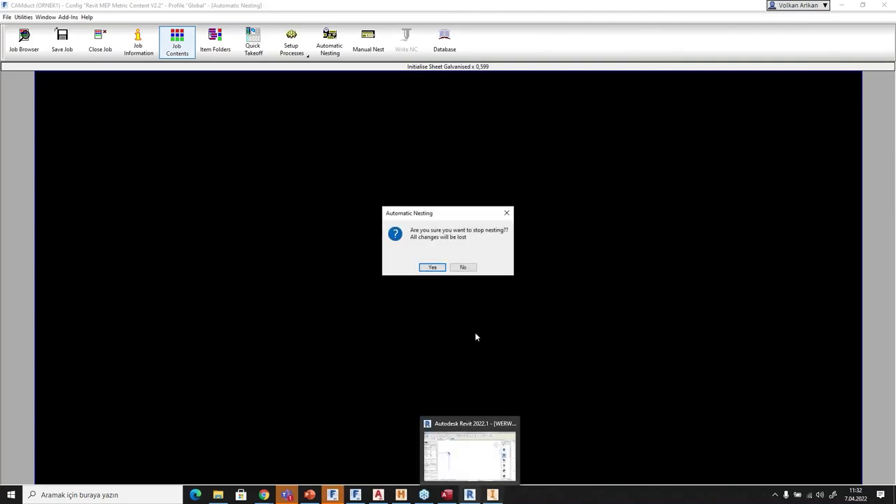
click(432, 267)
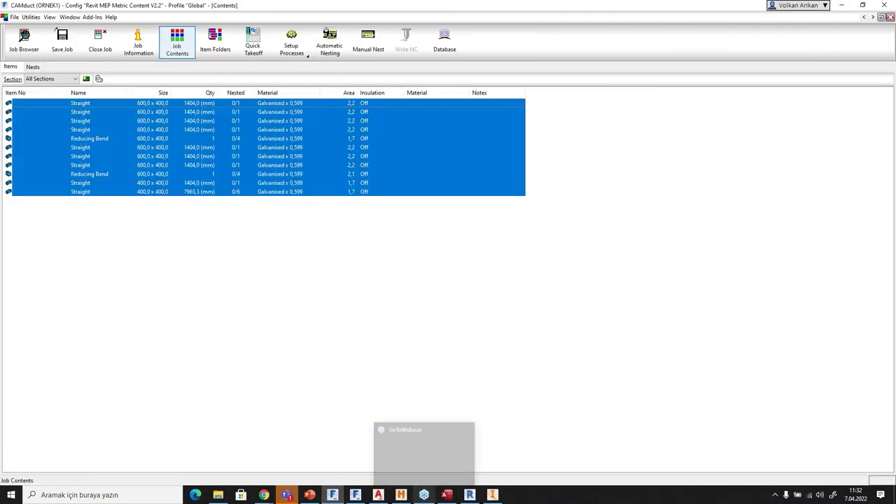
Switch to Inventor, close Part29.ipt without saving it, and return the A15.iam assembly to its home view.
click(493, 495)
scroll(498, 225, up, 3)
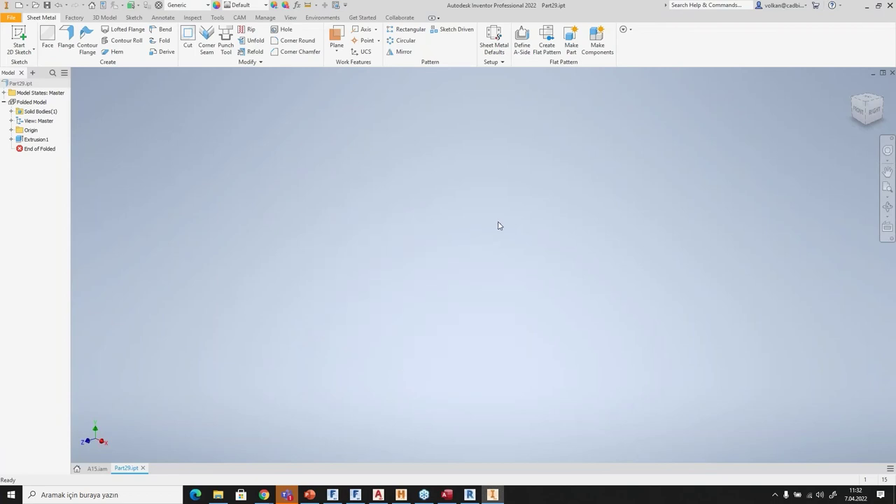
click(892, 72)
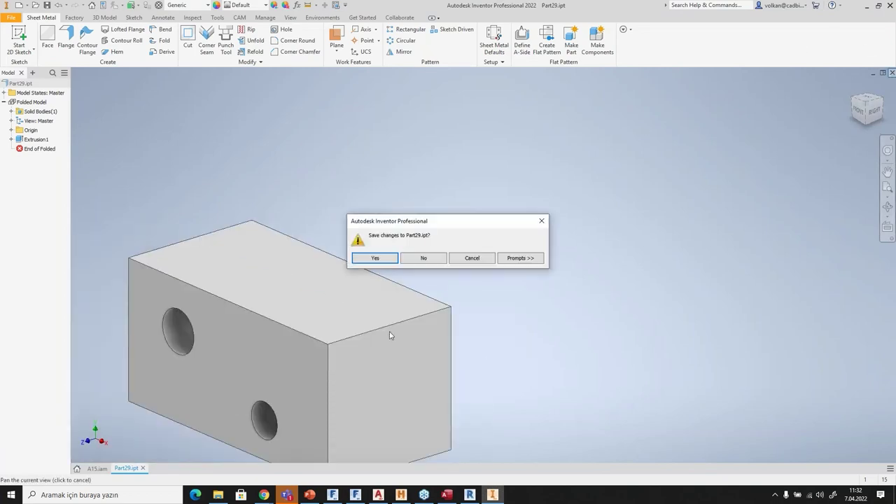
click(435, 262)
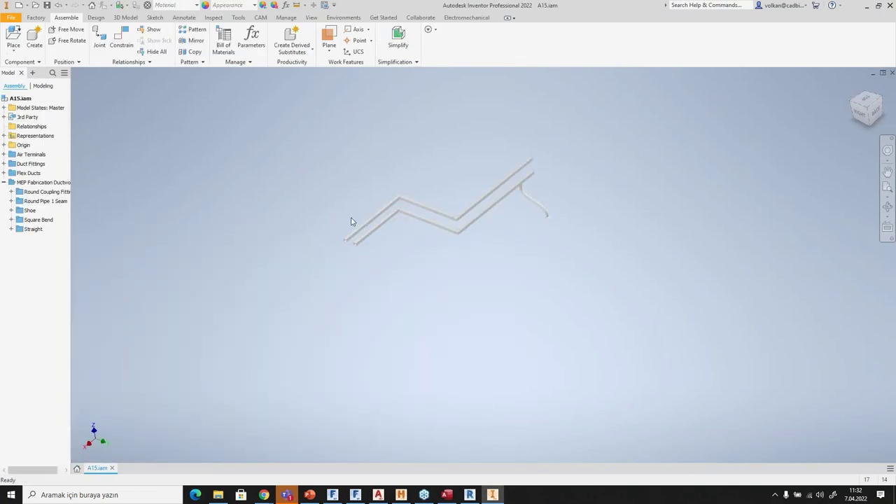
key(F6)
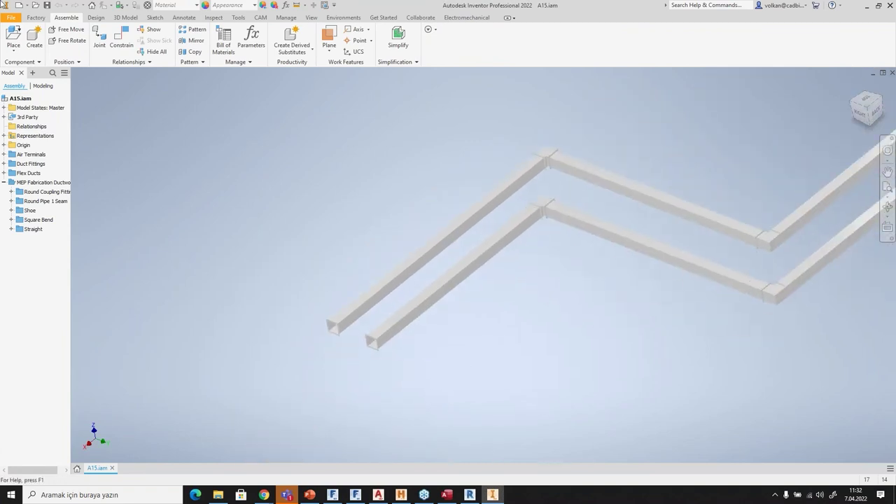
Create a new part from the Sheet Metal.ipt template.
click(11, 18)
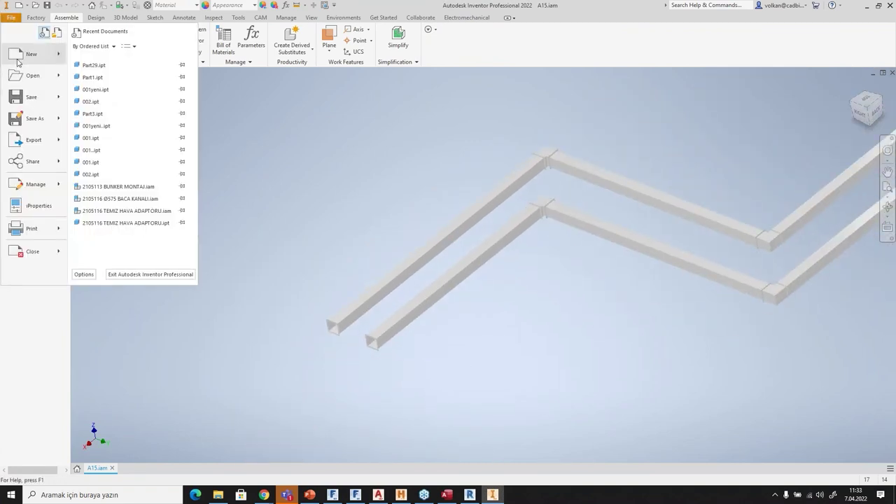
click(39, 56)
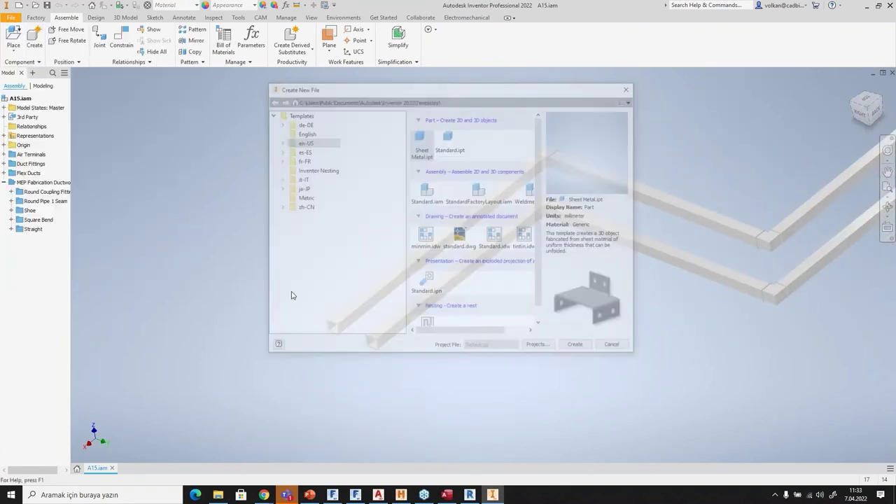
click(422, 141)
double_click(422, 141)
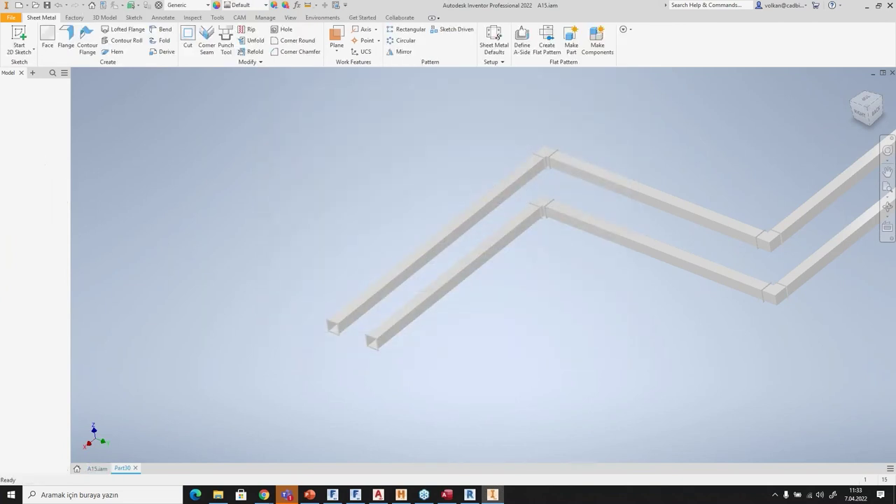
Sketch a two-point rectangle starting at the origin on the horizontal XZ plane and finish the sketch.
click(18, 39)
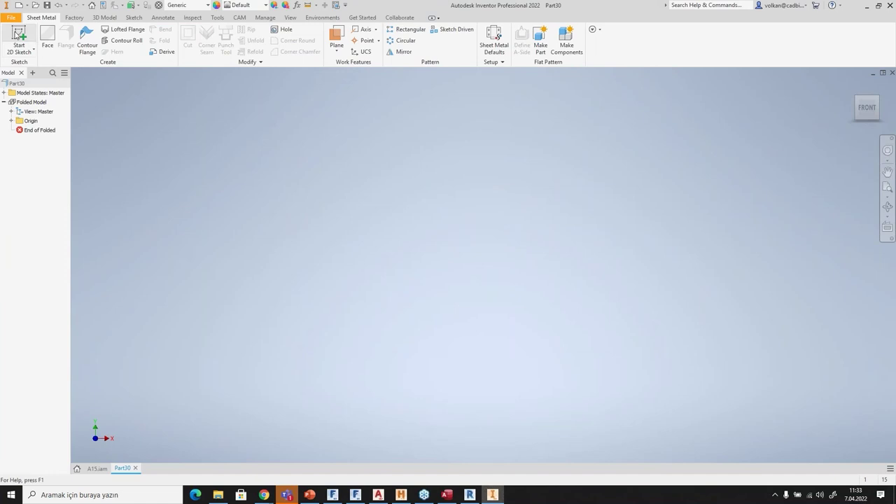
click(375, 261)
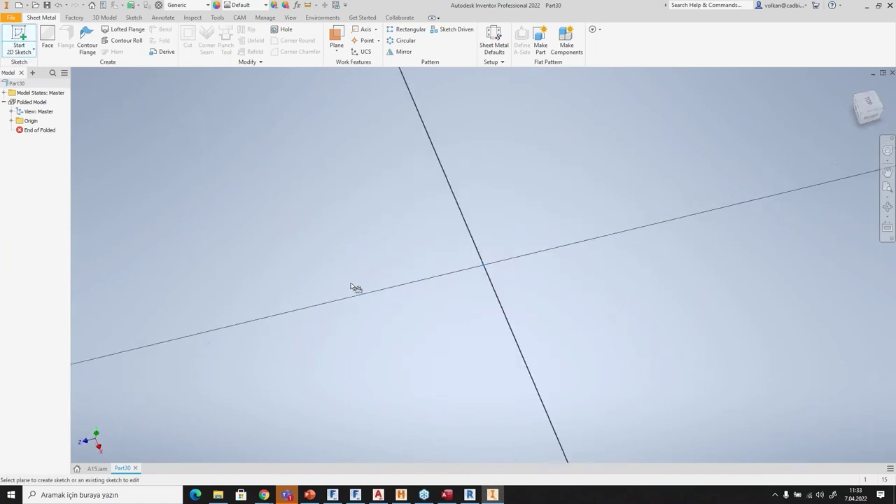
click(119, 36)
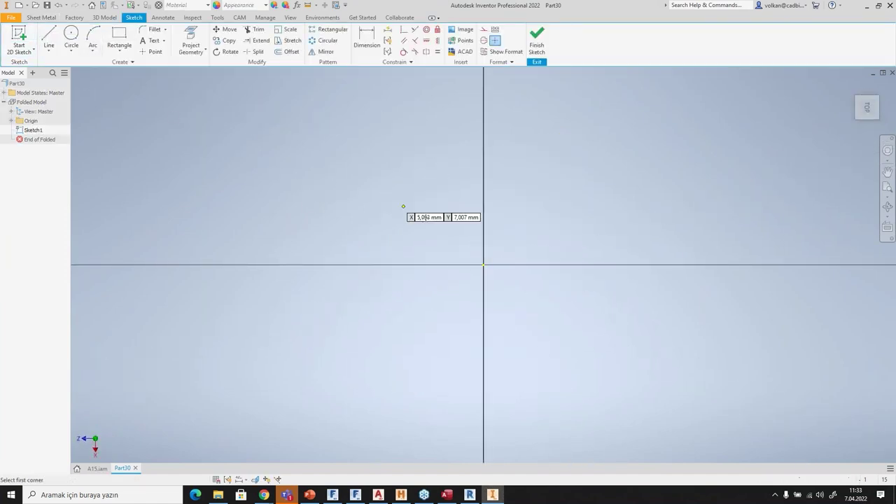
click(484, 265)
click(707, 93)
scroll(624, 147, down, 3)
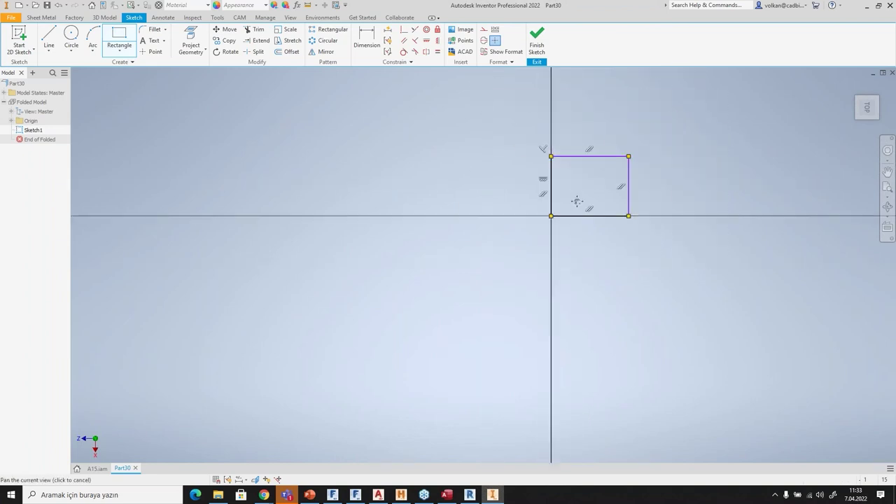
click(537, 39)
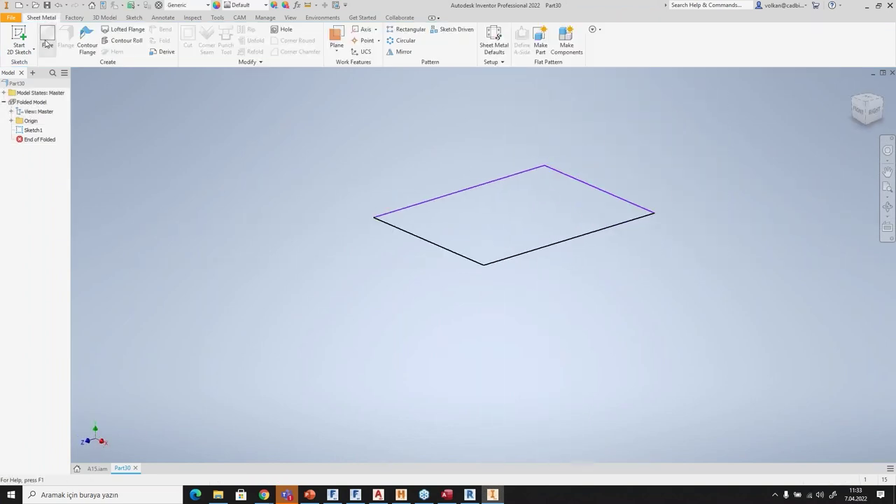
Create a sheet metal face from the rectangle and add 25 mm flanges at 90° along its two adjacent front edges.
key(f)
click(149, 209)
click(68, 34)
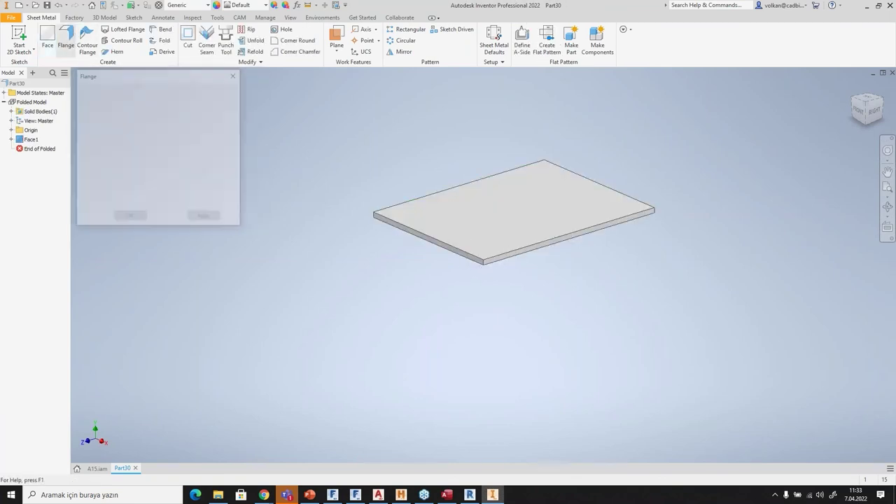
click(468, 261)
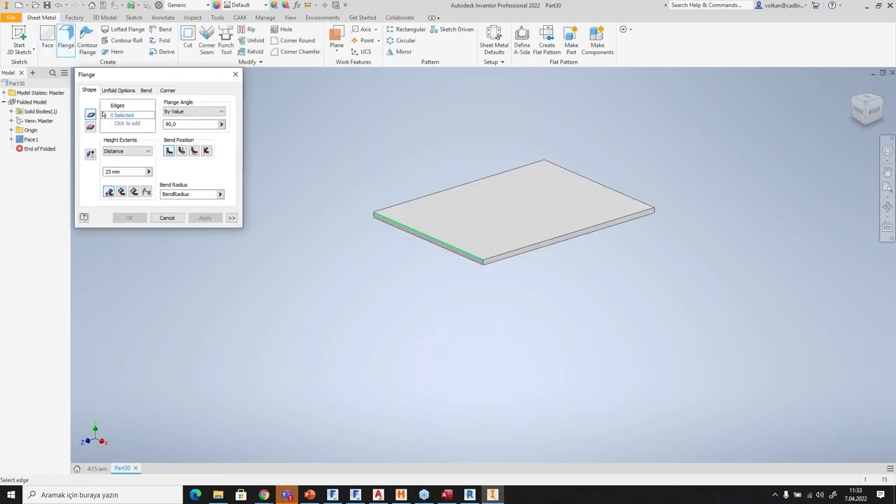
click(575, 239)
click(140, 218)
key(Home)
scroll(580, 310, up, 5)
drag(581, 310, 433, 339)
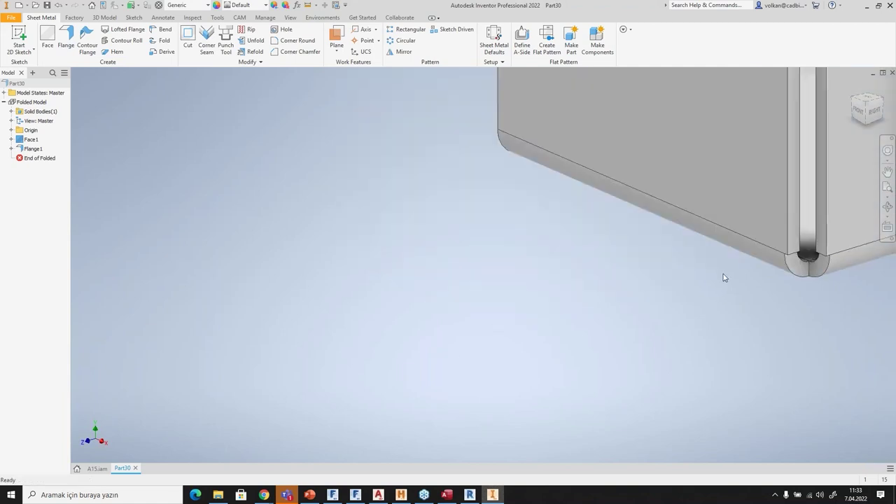
scroll(724, 273, up, 3)
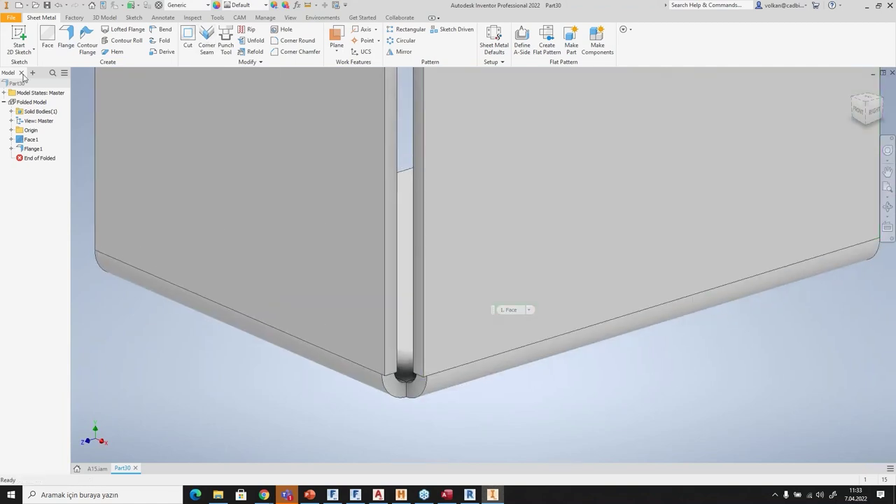
Examine the part's physical iProperties, updating the calculated mass, area, volume and centre of gravity.
click(10, 17)
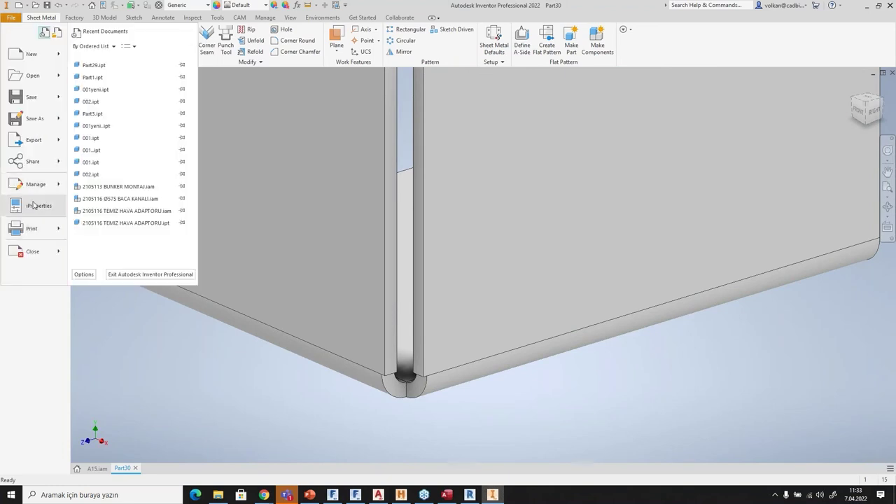
click(38, 208)
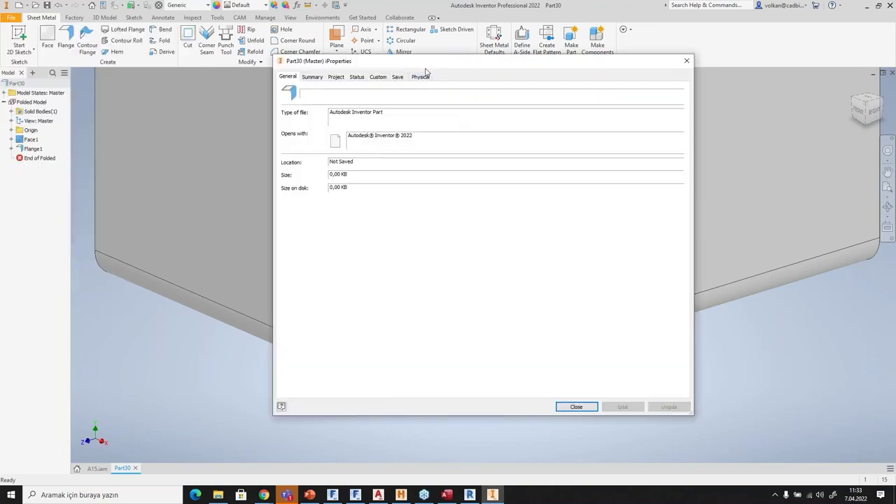
click(421, 78)
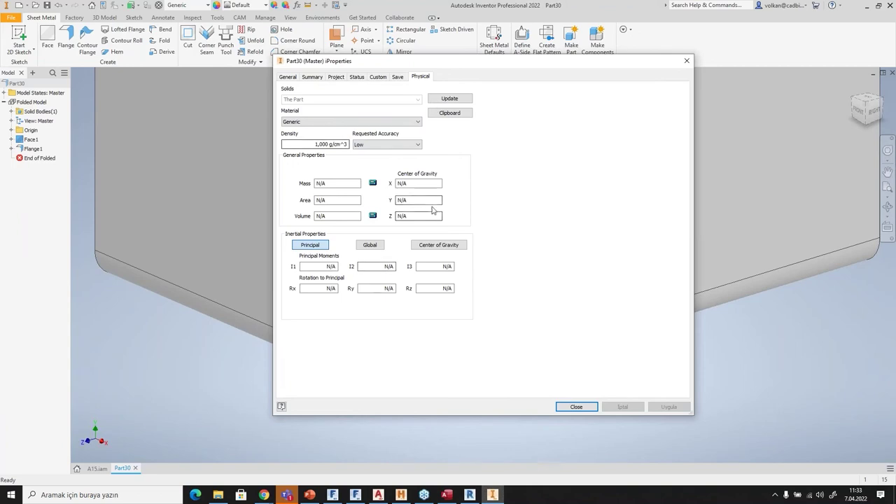
click(449, 99)
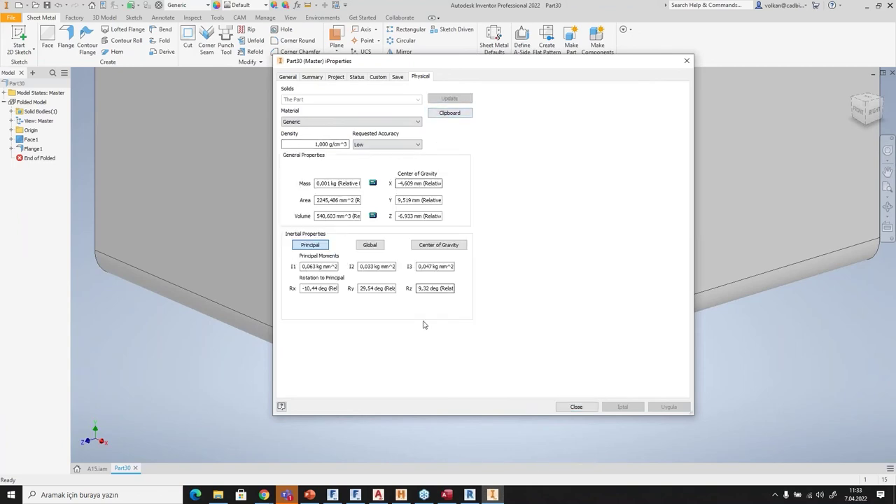
Switch to Revit and select the horizontal rectangular duct joined to the radius bend in the 3D view.
click(469, 494)
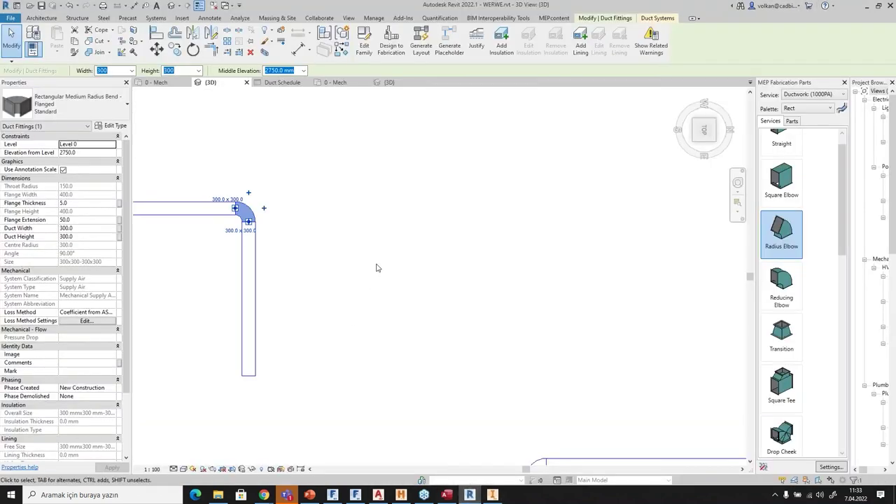
scroll(376, 267, up, 2)
middle_drag(376, 266, 633, 239)
click(368, 180)
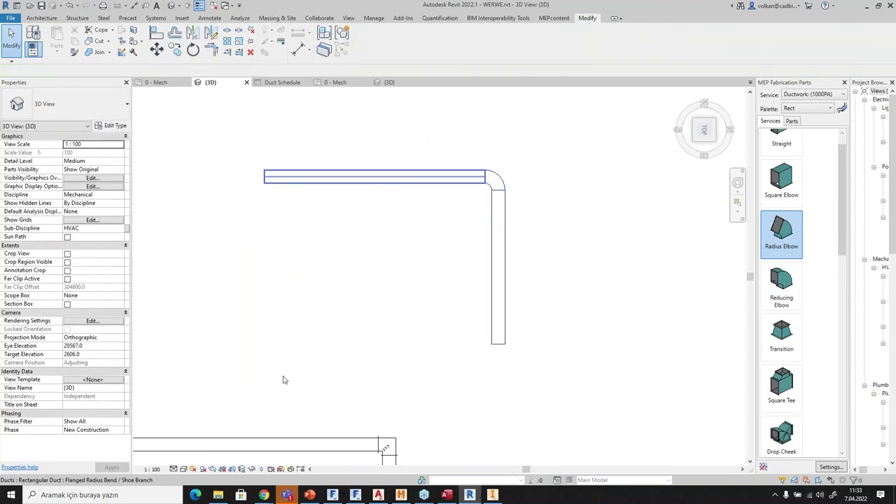